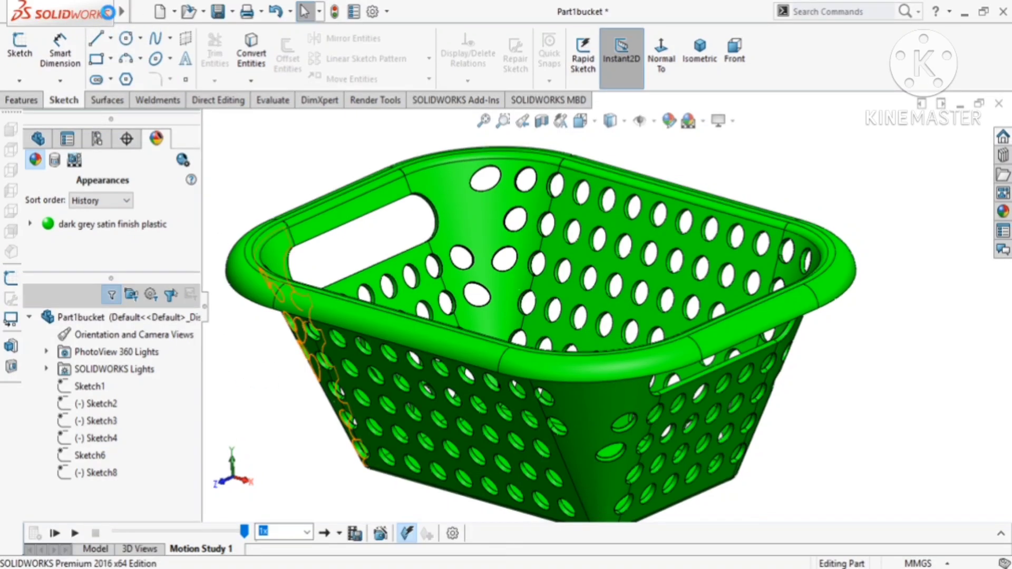
# - Create a new part document and switch its scene to a plain white background
pyautogui.moveTo(109, 12)
pyautogui.click(141, 11)
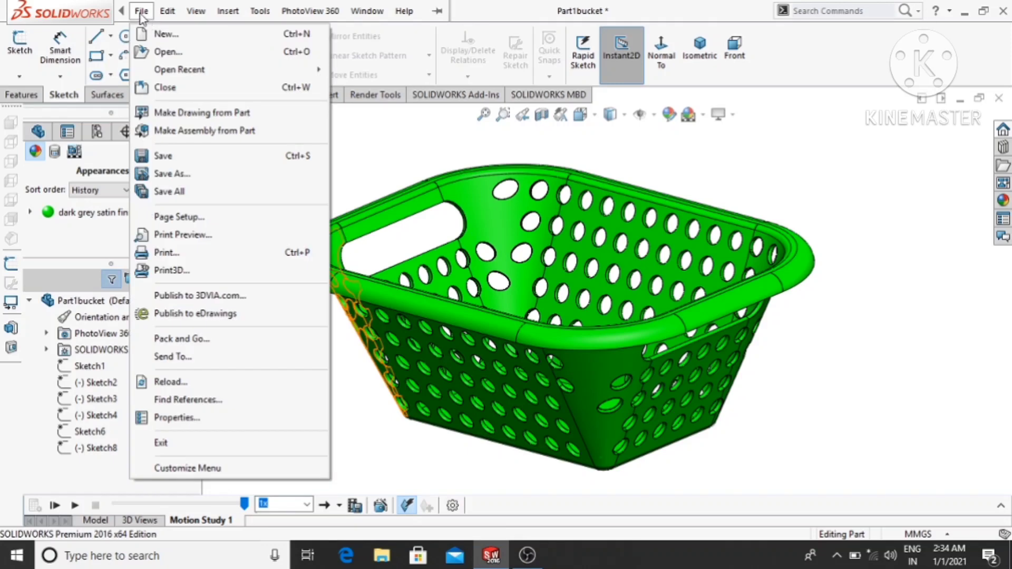
pyautogui.click(154, 34)
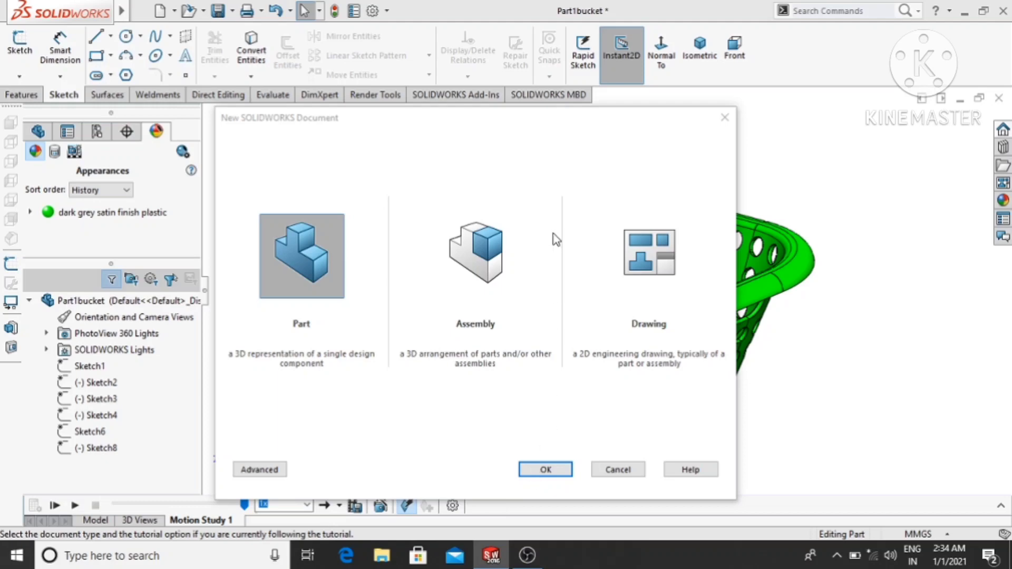
pyautogui.click(529, 467)
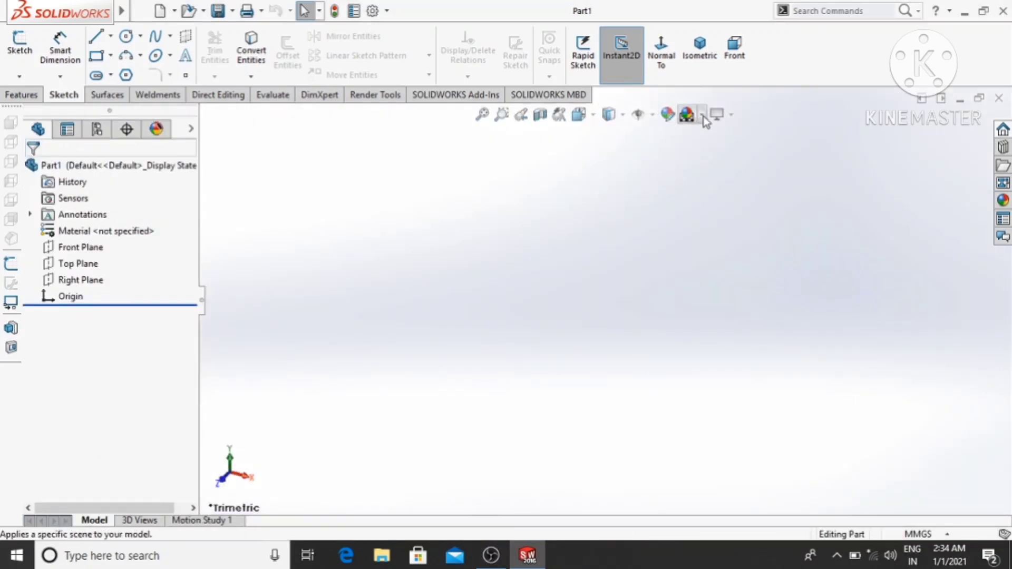
pyautogui.click(702, 118)
pyautogui.click(710, 129)
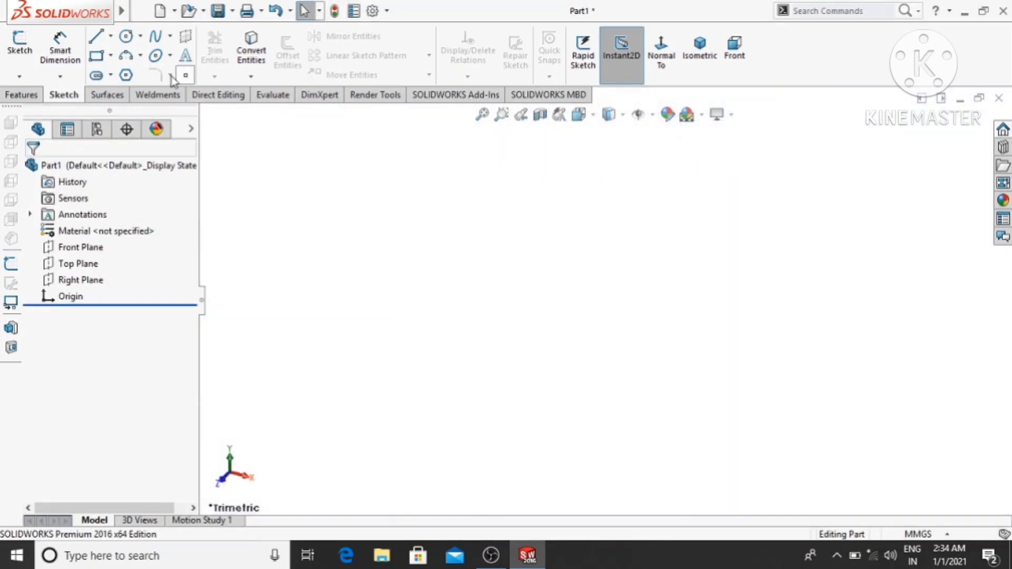
# - Start a sketch on the Top Plane and draw a center rectangle about 218 mm wide centred on the origin
pyautogui.rightClick(66, 266)
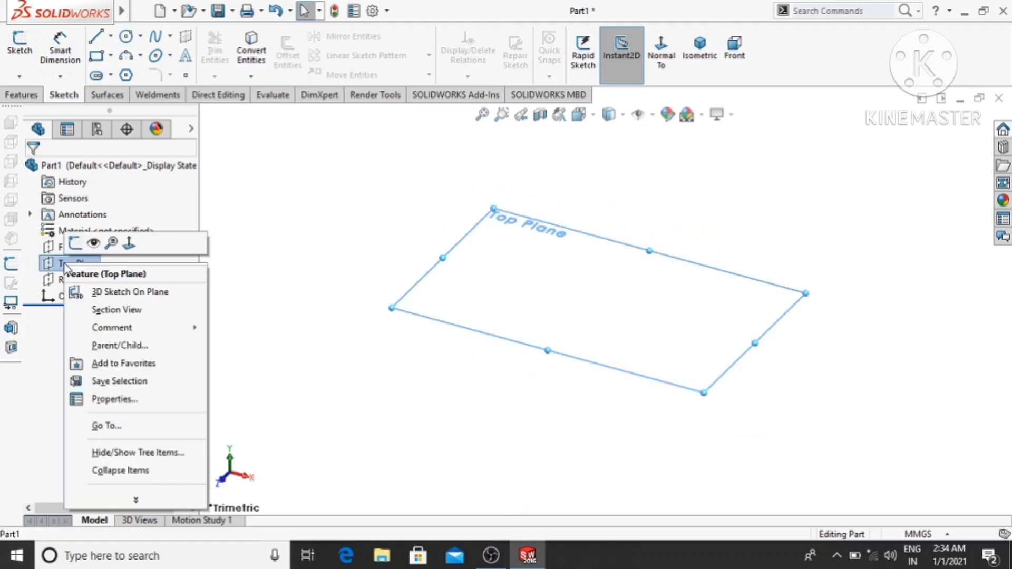
pyautogui.click(75, 243)
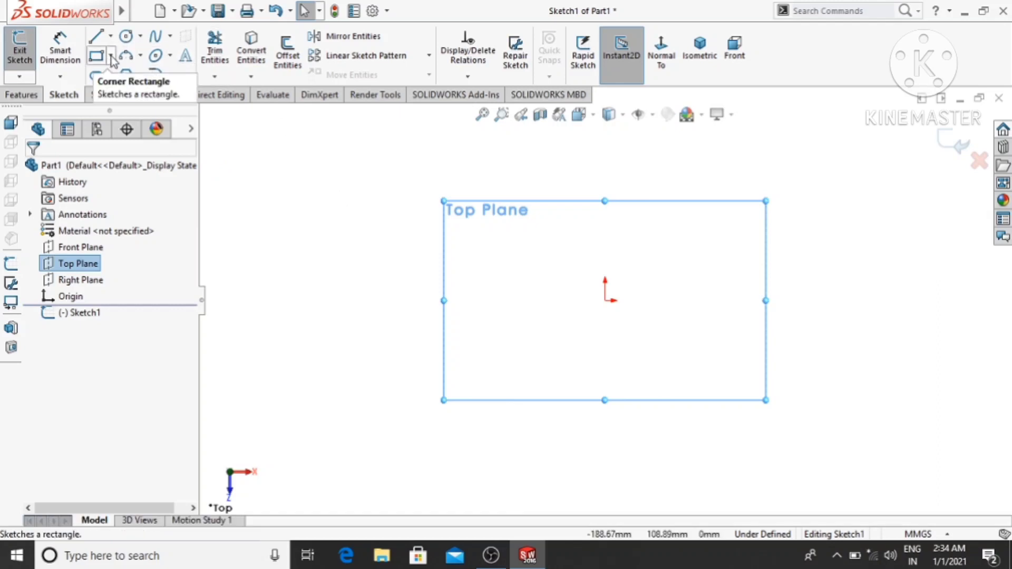
pyautogui.click(112, 56)
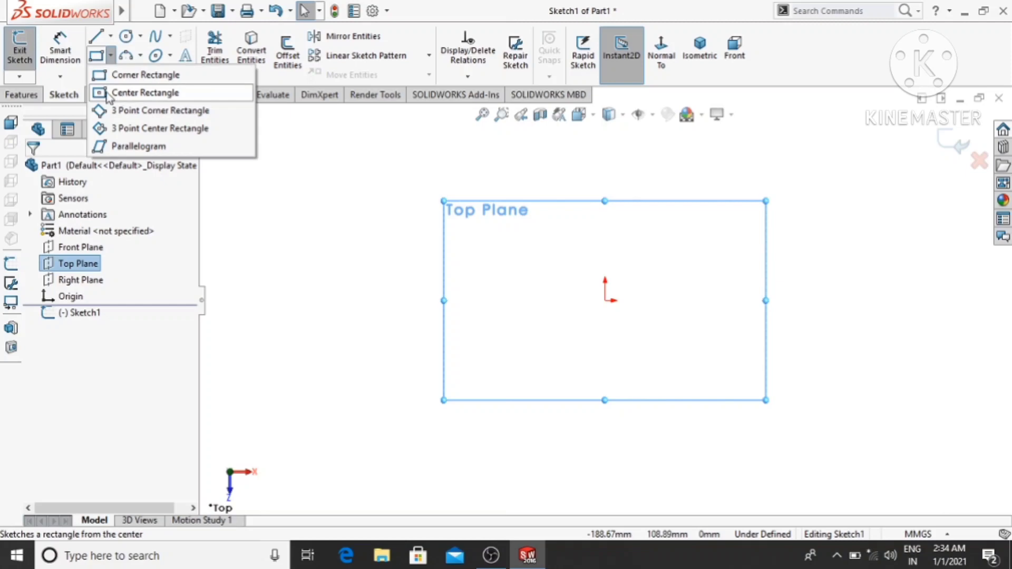
pyautogui.click(127, 94)
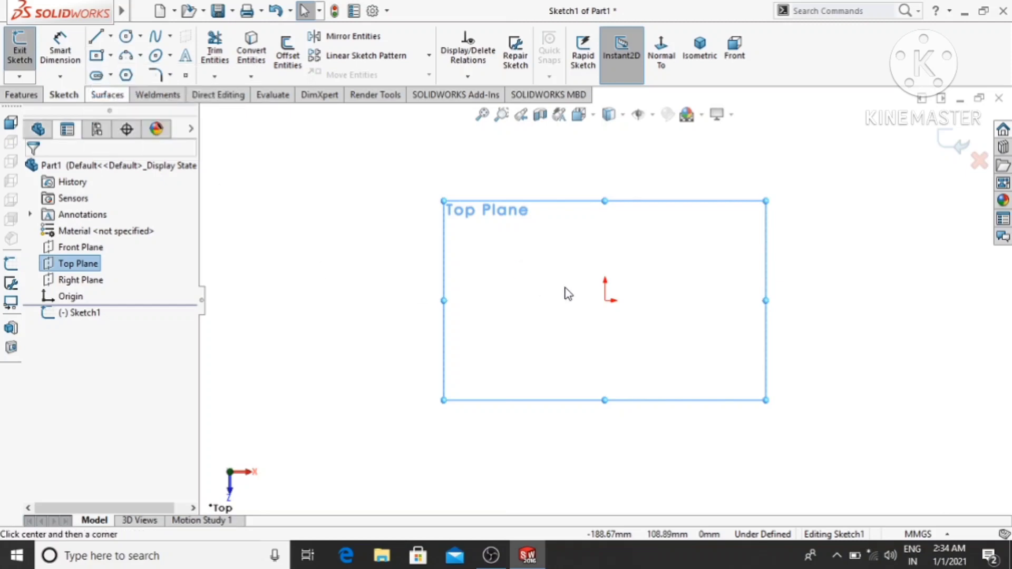
pyautogui.click(605, 301)
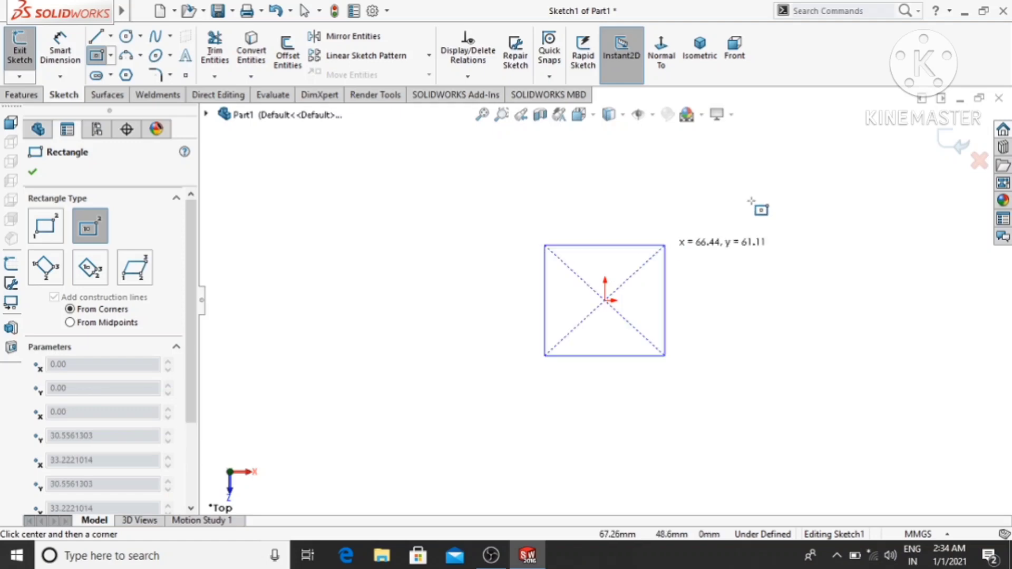
pyautogui.click(802, 170)
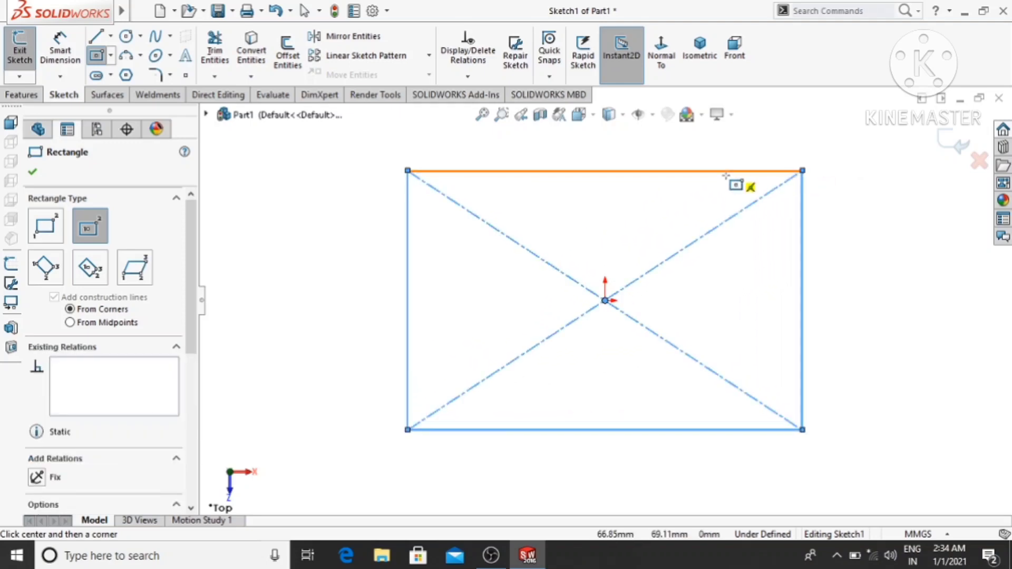
# - Dimension the rectangle's upper horizontal edge to 150 mm
pyautogui.click(60, 49)
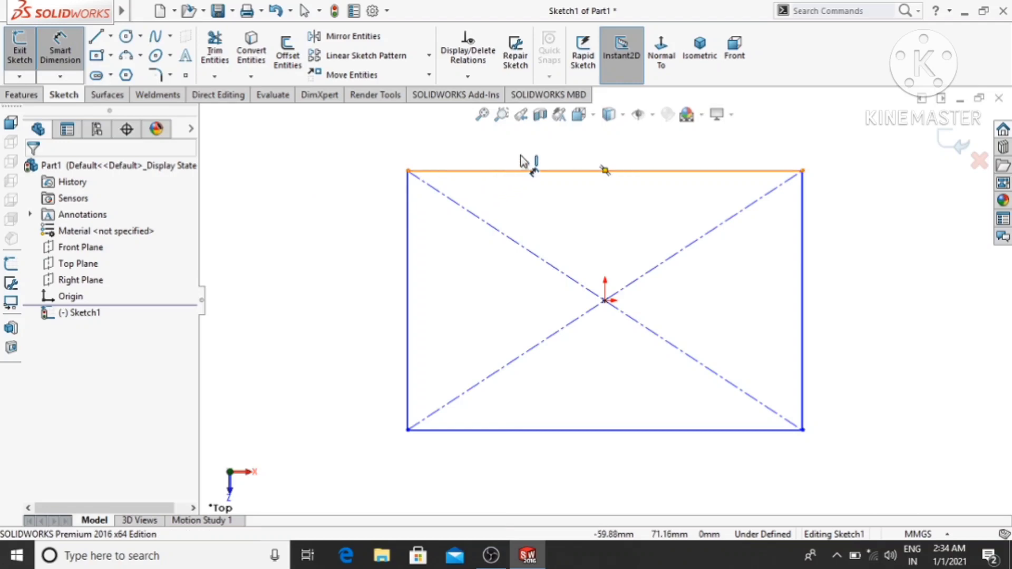
pyautogui.click(569, 170)
pyautogui.click(621, 150)
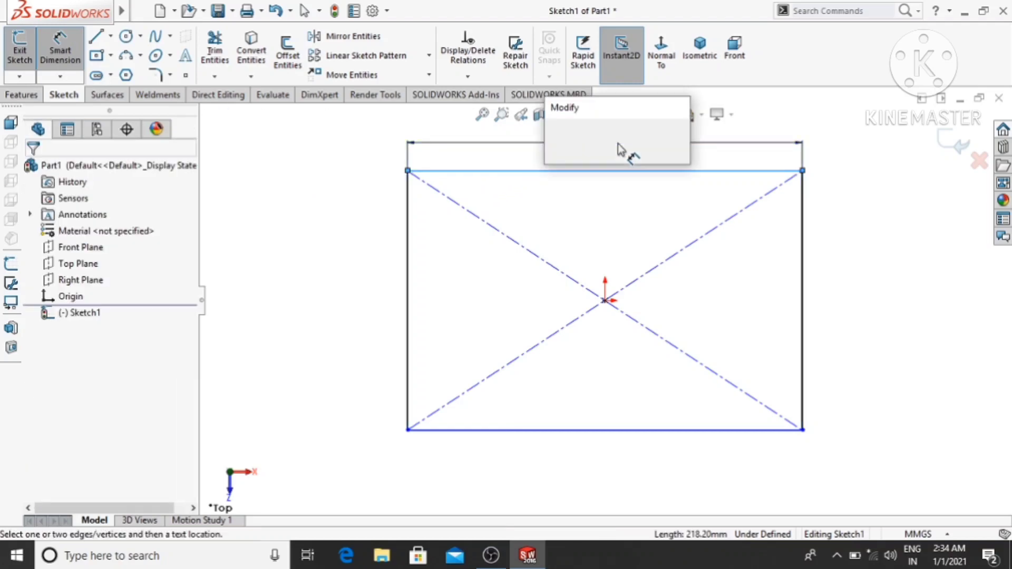
pyautogui.write('15')
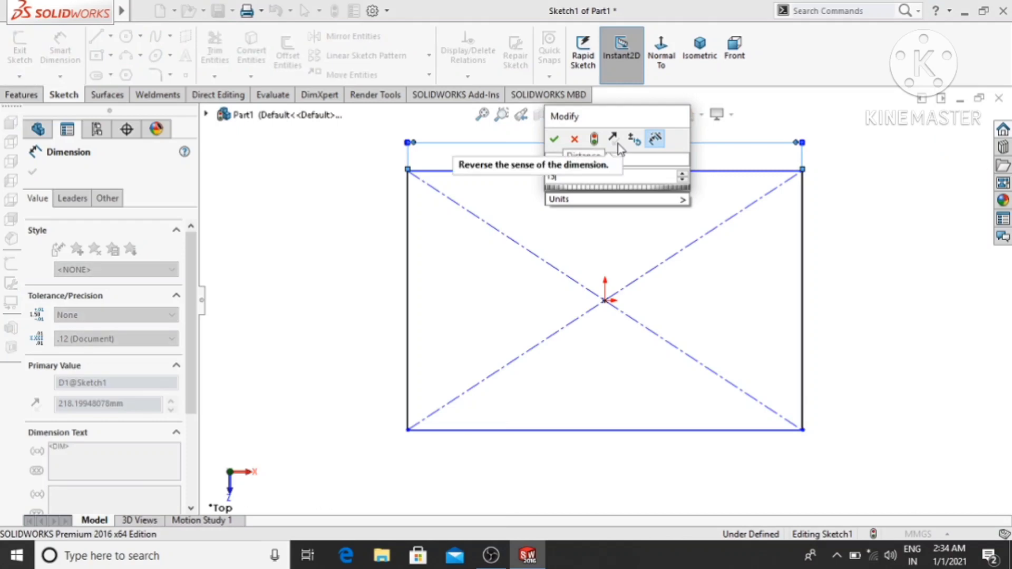
pyautogui.write('0')
pyautogui.press('Return')
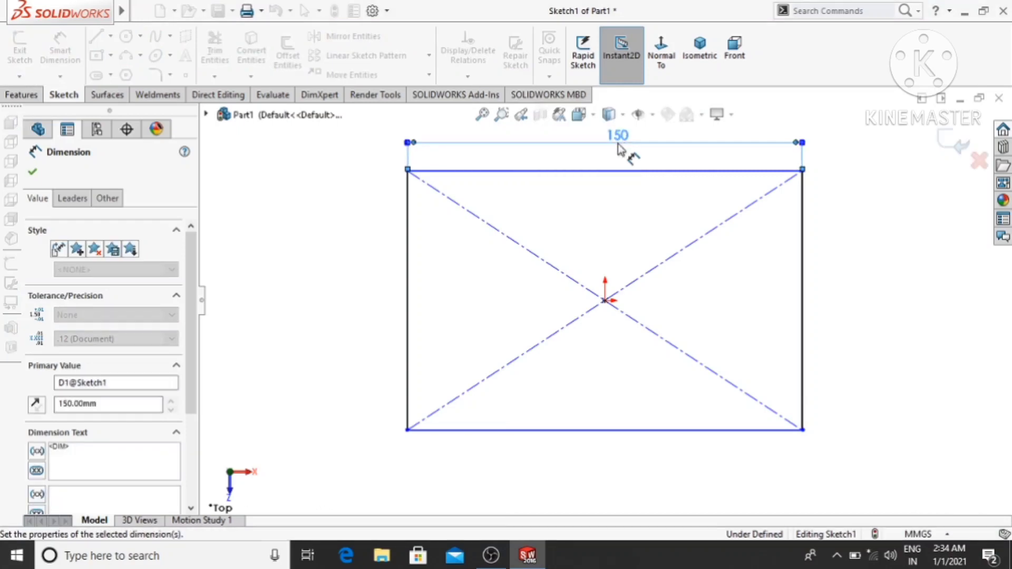
pyautogui.click(283, 208)
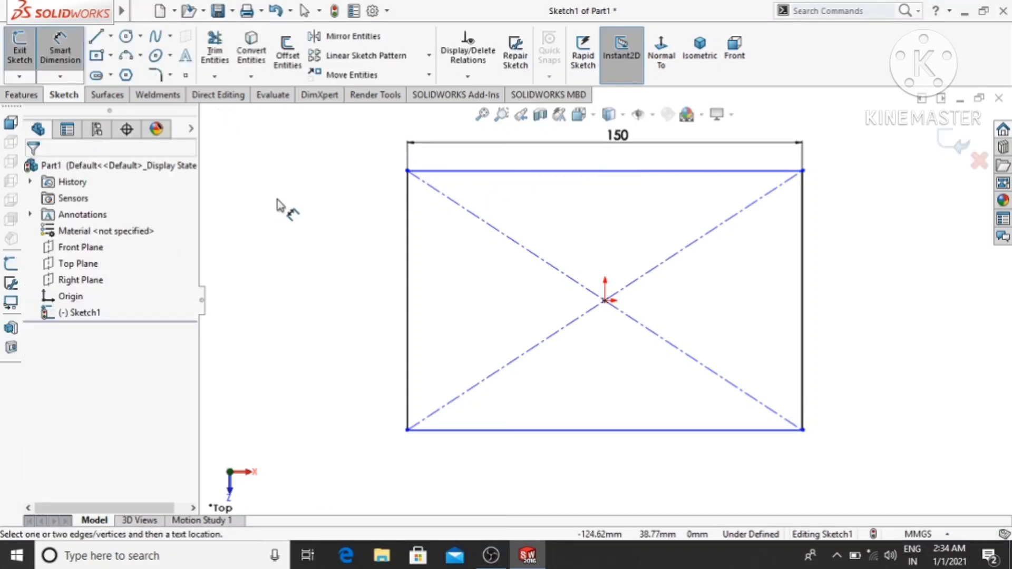
# - Dimension the rectangle's left vertical edge to 90 mm
pyautogui.click(410, 210)
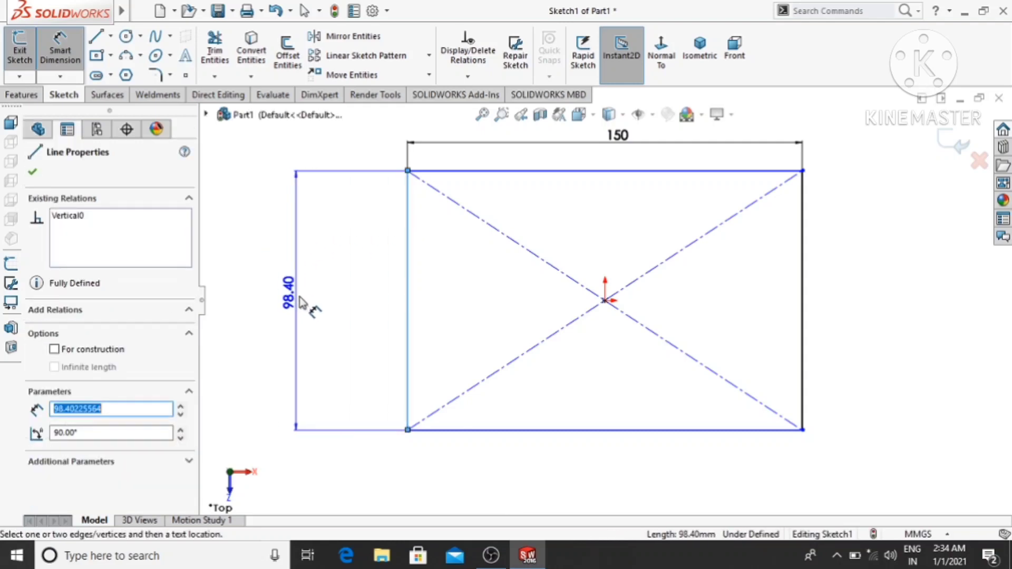
pyautogui.click(302, 302)
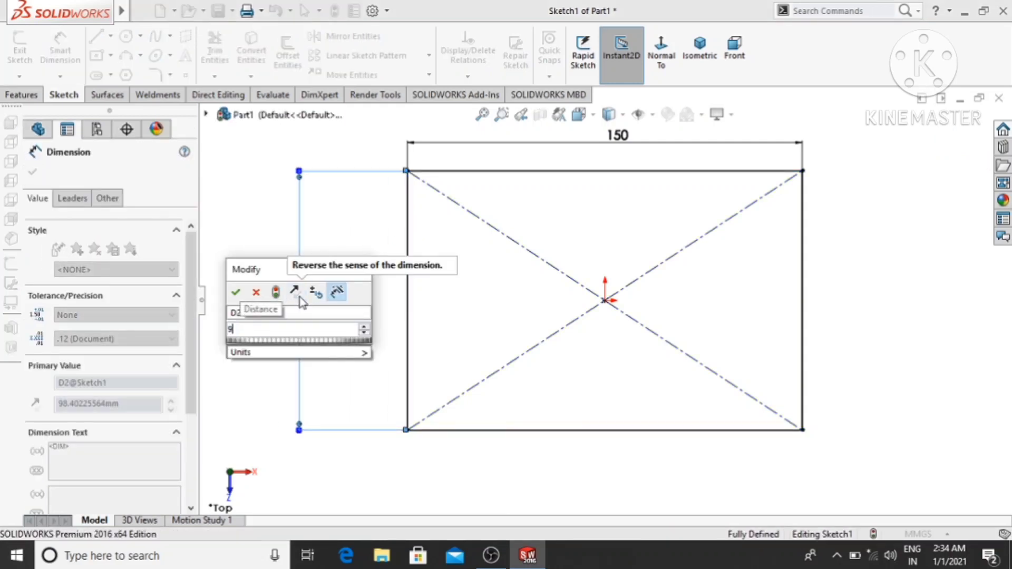
pyautogui.write('90')
pyautogui.press('Return')
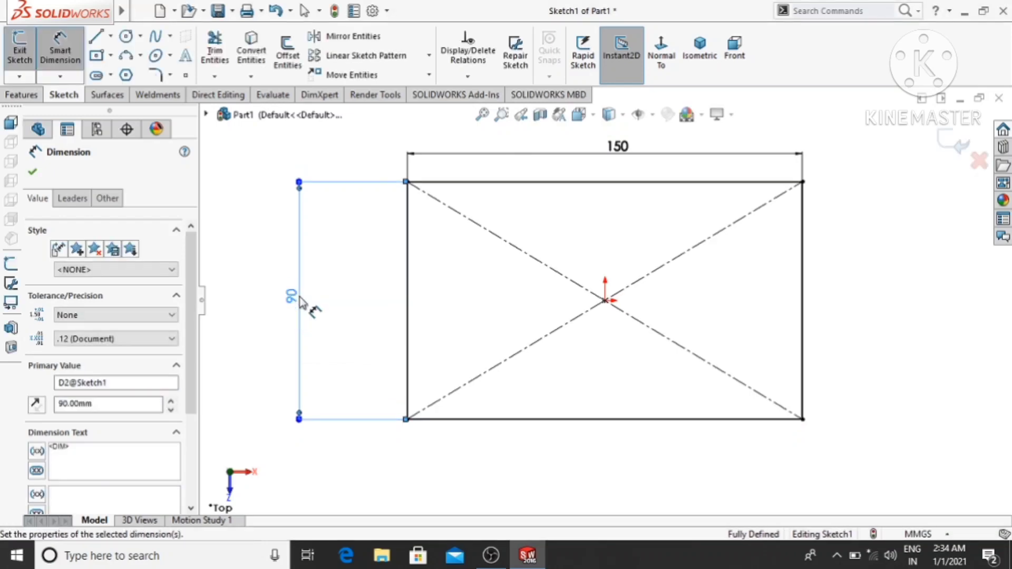
pyautogui.click(252, 206)
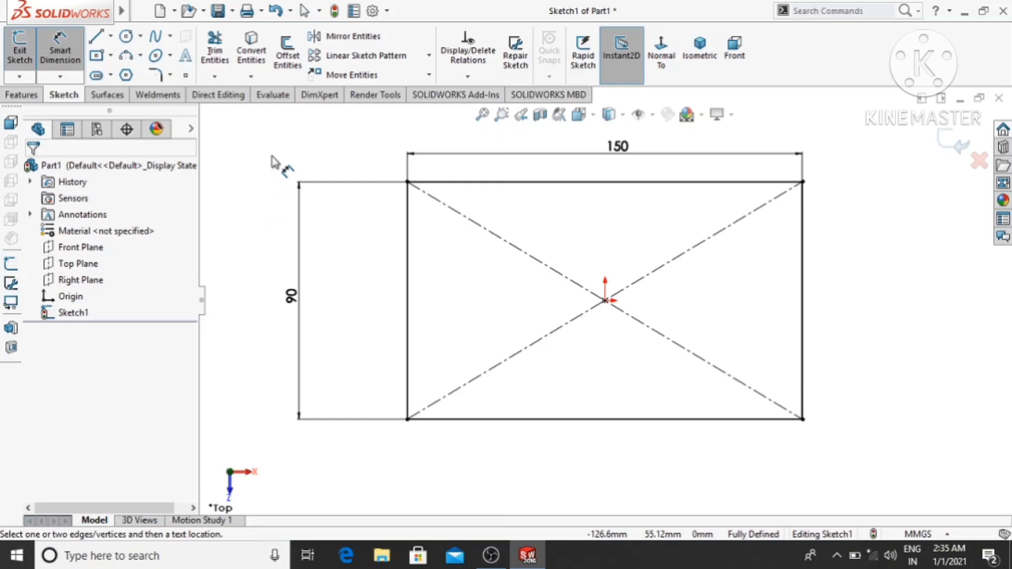
# - Round all four corners of the rectangle with 5 mm sketch fillets, keeping constrained corners
pyautogui.click(156, 78)
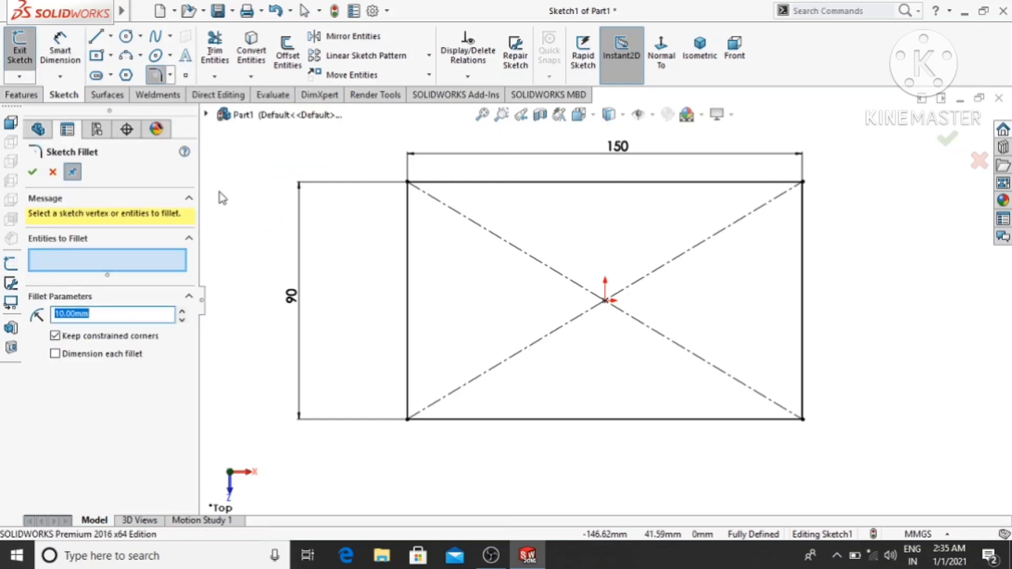
pyautogui.write('5')
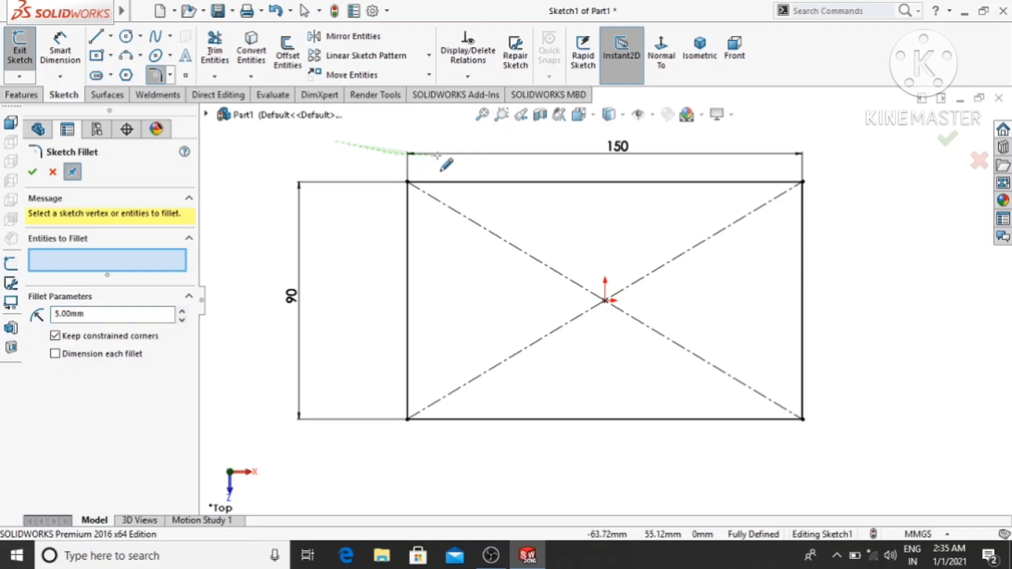
pyautogui.moveTo(670, 151)
pyautogui.mouseDown()
pyautogui.moveTo(807, 150)
pyautogui.moveTo(833, 177)
pyautogui.moveTo(844, 211)
pyautogui.moveTo(839, 355)
pyautogui.moveTo(807, 474)
pyautogui.moveTo(714, 481)
pyautogui.moveTo(480, 453)
pyautogui.moveTo(388, 468)
pyautogui.moveTo(337, 435)
pyautogui.mouseUp()
pyautogui.scroll(-9, 488, 190)
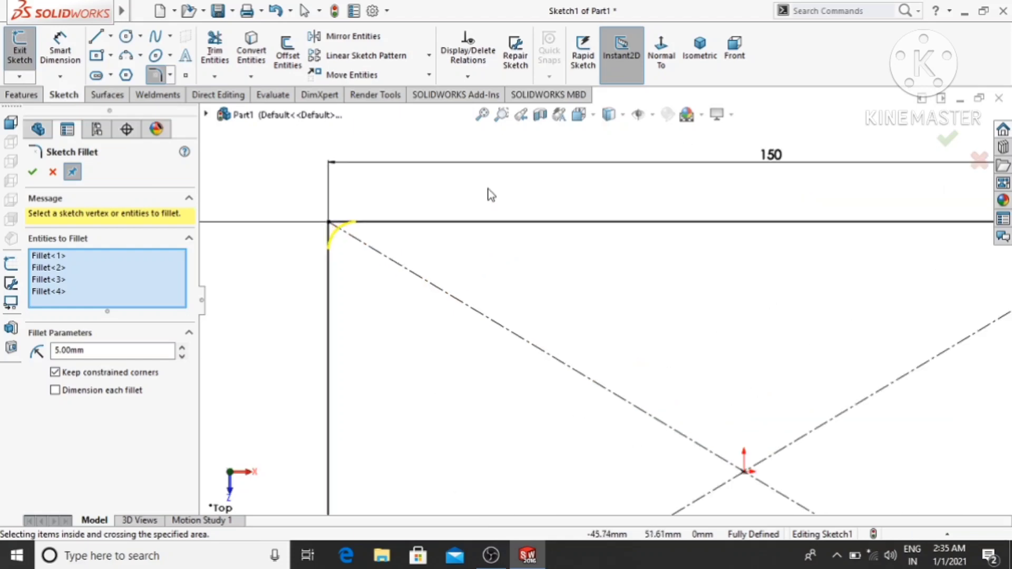
pyautogui.scroll(9, 374, 246)
pyautogui.scroll(3, 376, 252)
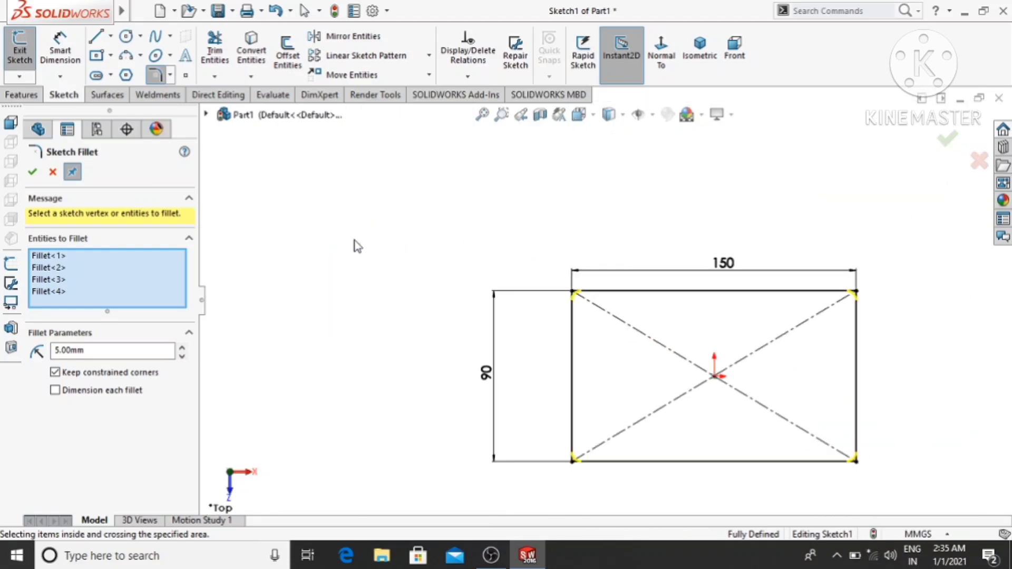
pyautogui.click(31, 174)
pyautogui.scroll(2, 628, 384)
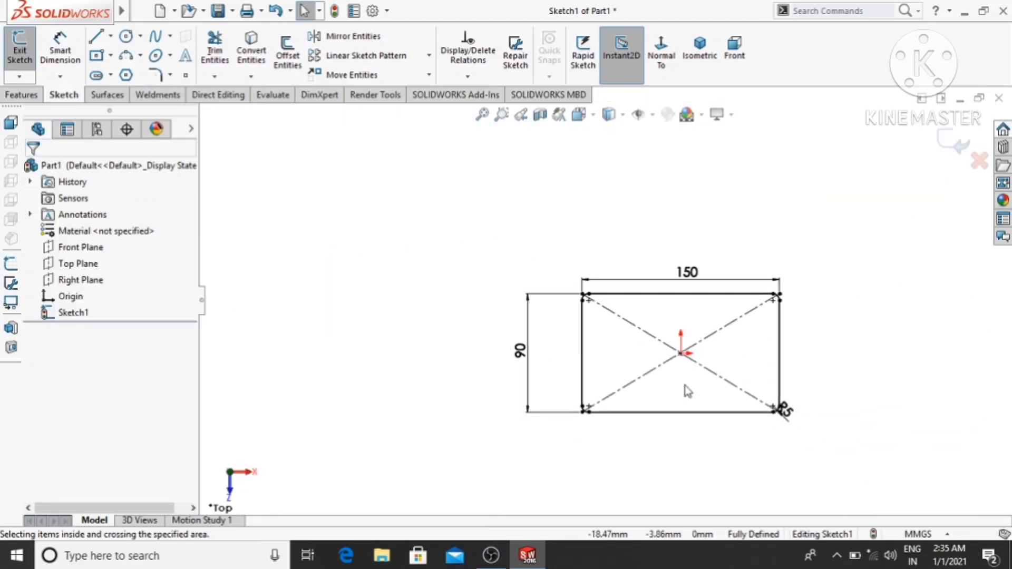
pyautogui.scroll(-4, 727, 375)
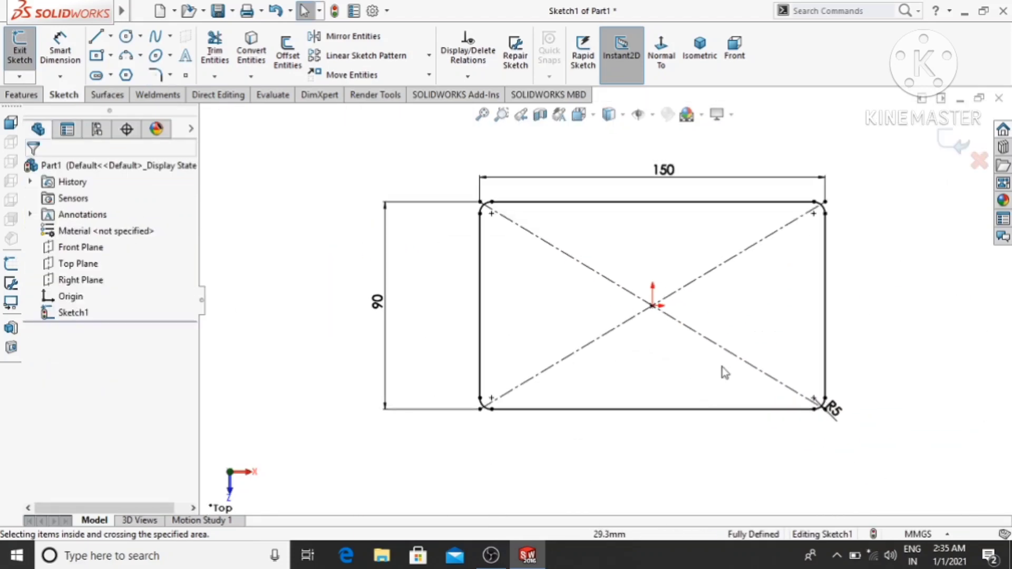
# - Set up an Extruded Surface from the rounded rectangle with a blind depth of 100 mm from the sketch plane
pyautogui.click(107, 95)
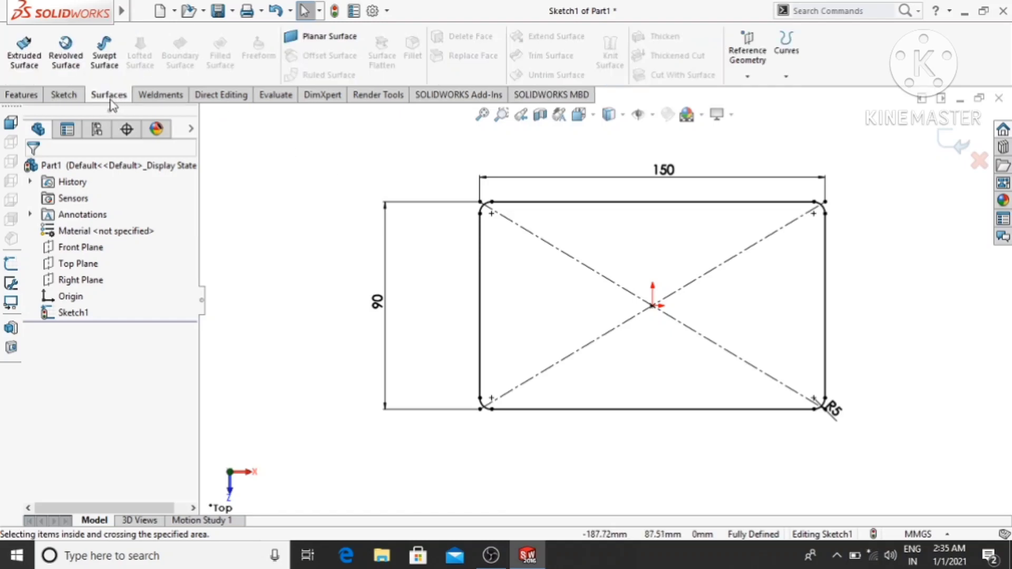
pyautogui.click(24, 58)
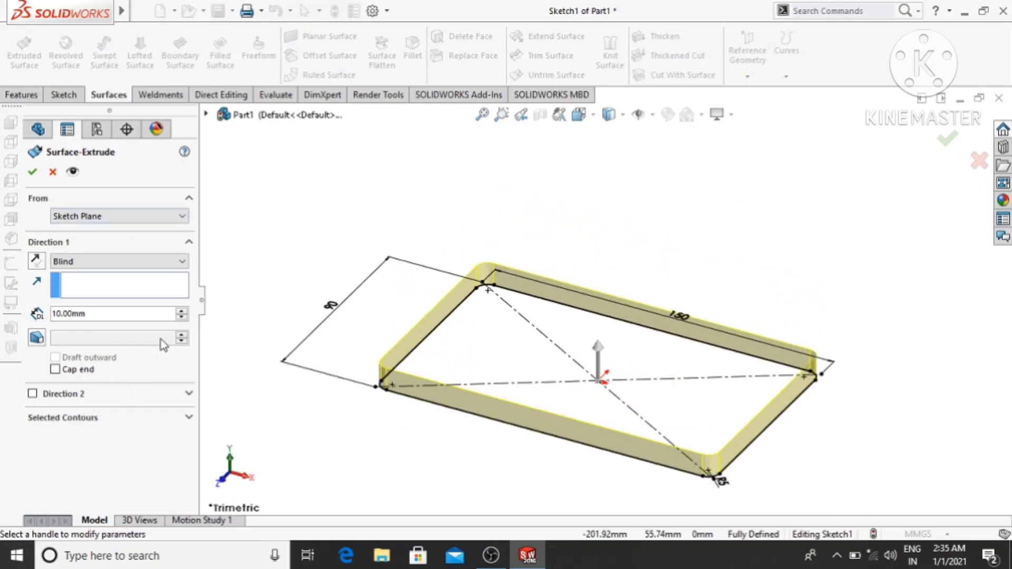
pyautogui.click(182, 312)
pyautogui.click(182, 311)
pyautogui.click(183, 312)
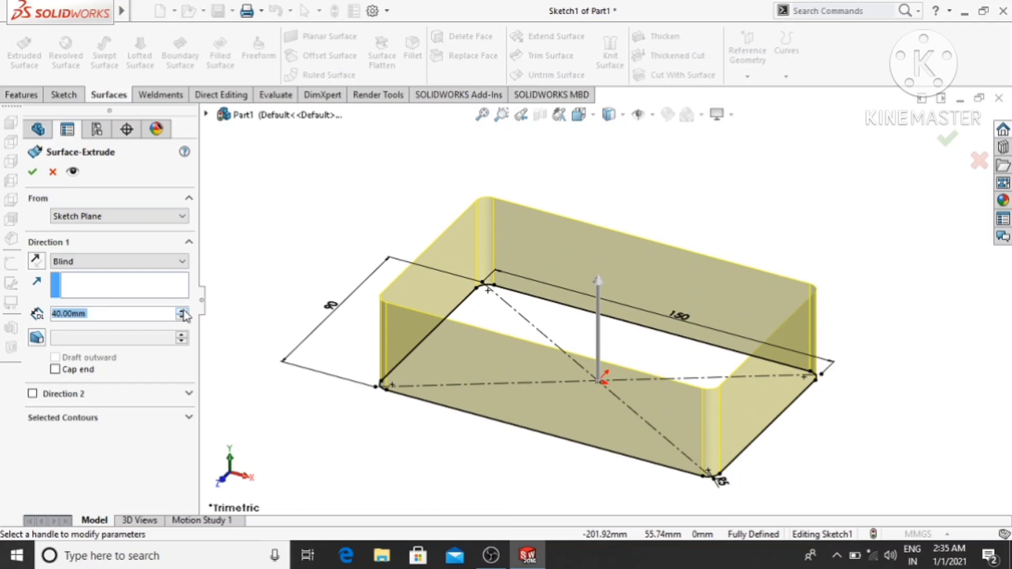
pyautogui.click(182, 312)
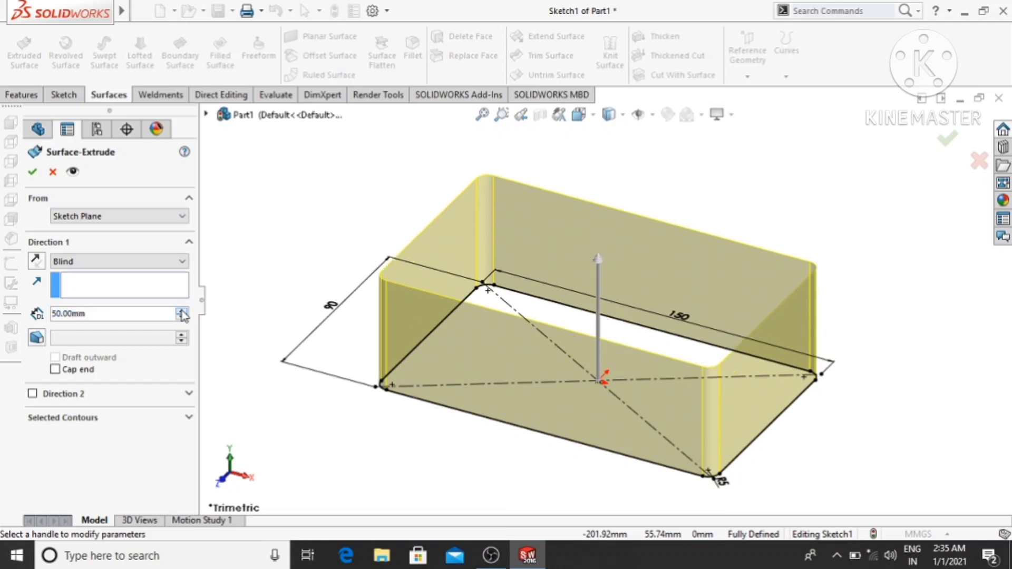
pyautogui.click(182, 312)
pyautogui.click(182, 312)
pyautogui.click(182, 312)
pyautogui.click(182, 312)
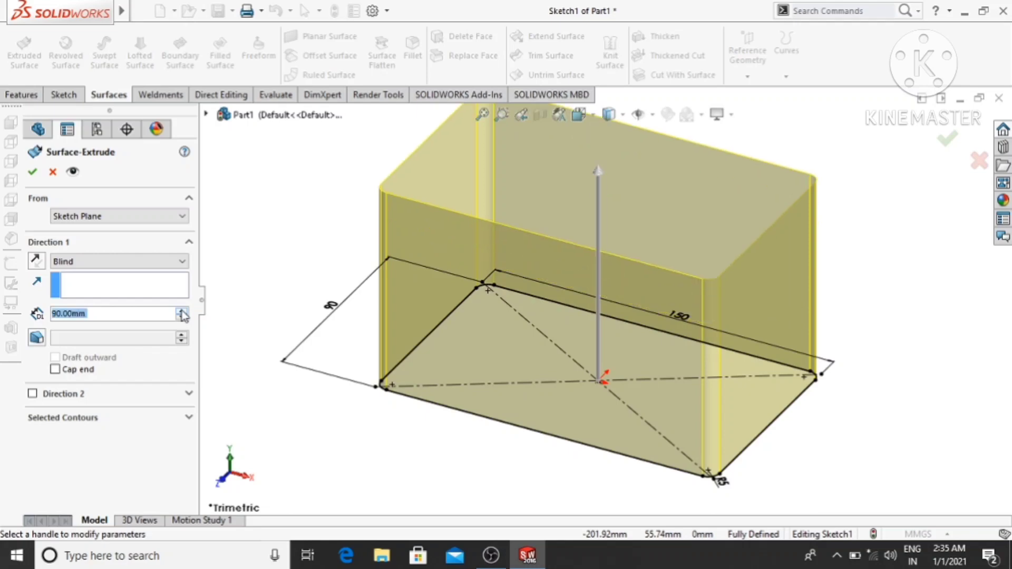
pyautogui.click(182, 311)
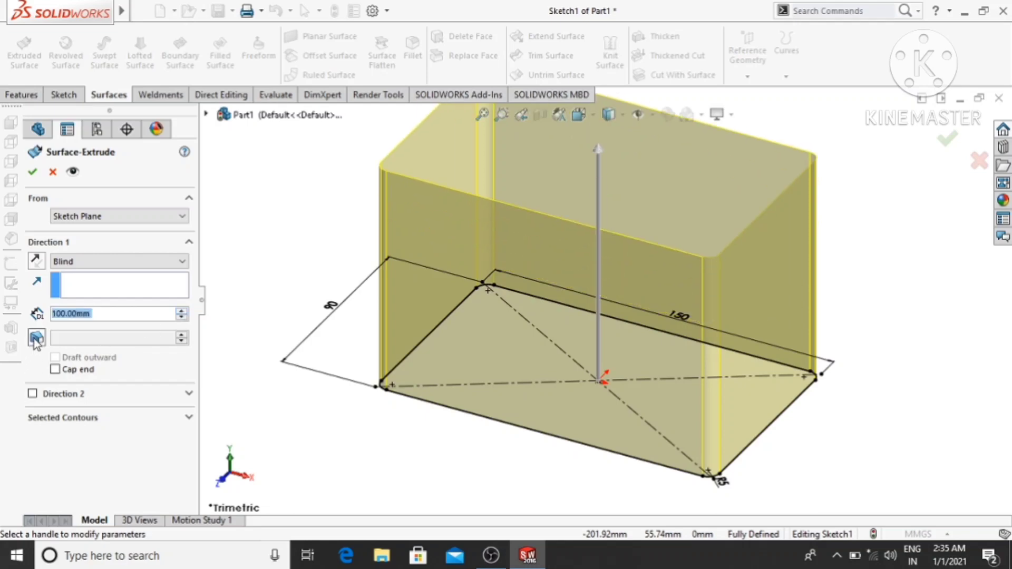
# - Apply a 25° outward draft to the extruded surface and complete the extrusion
pyautogui.click(38, 337)
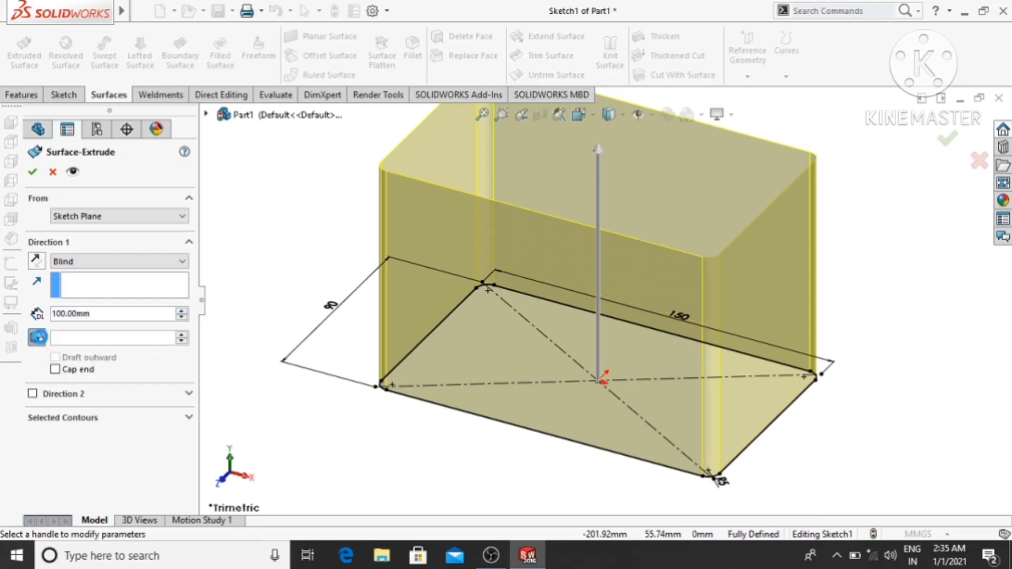
pyautogui.click(54, 357)
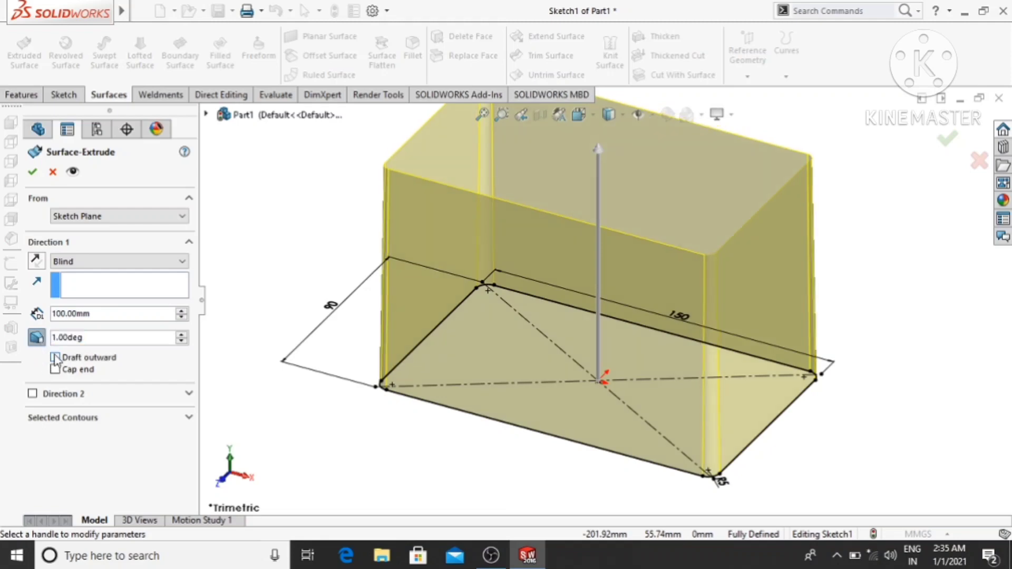
pyautogui.click(81, 338)
pyautogui.click(81, 337)
pyautogui.click(90, 336)
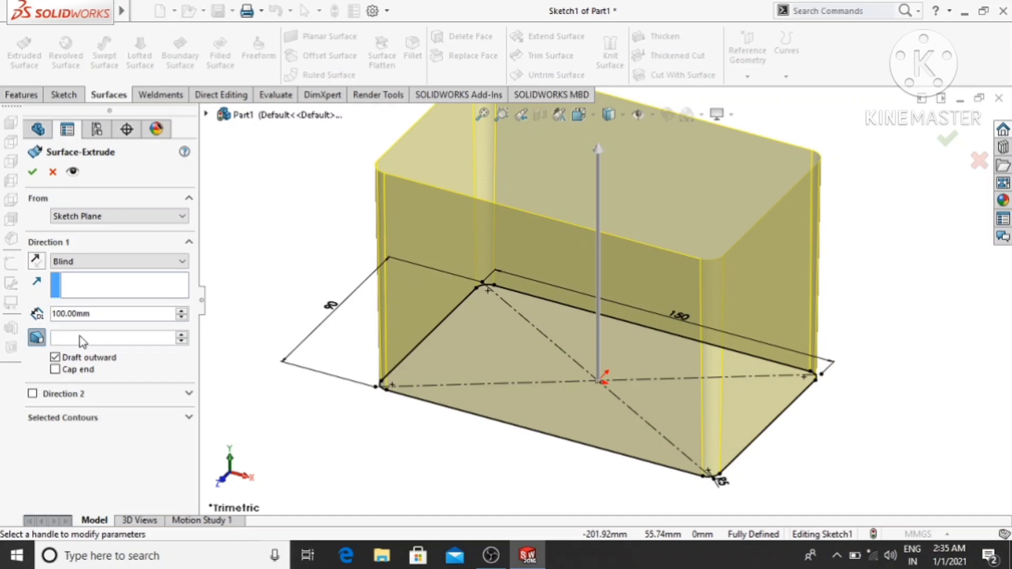
pyautogui.click(77, 339)
pyautogui.write('25')
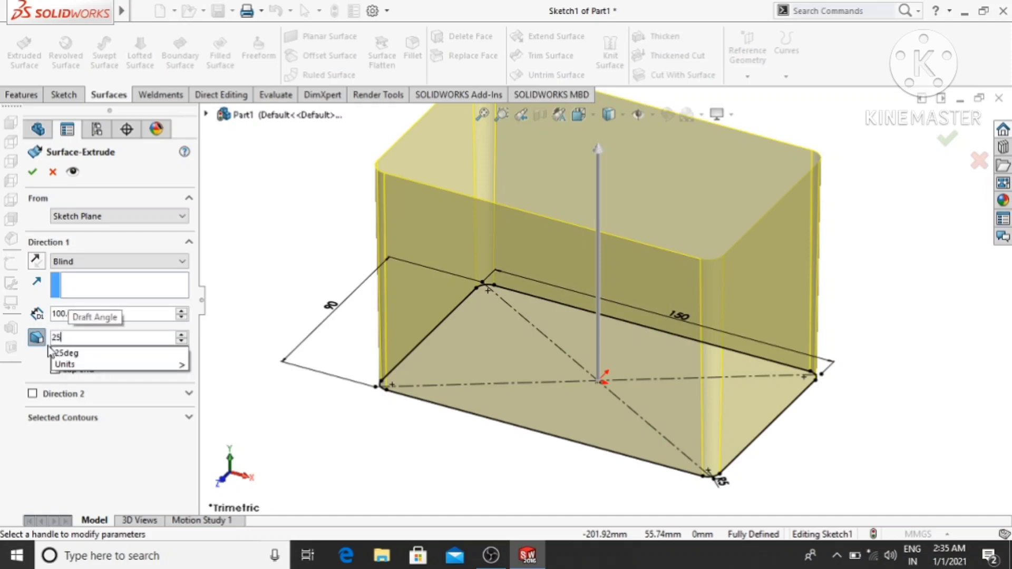
pyautogui.press('Return')
pyautogui.scroll(3, 488, 450)
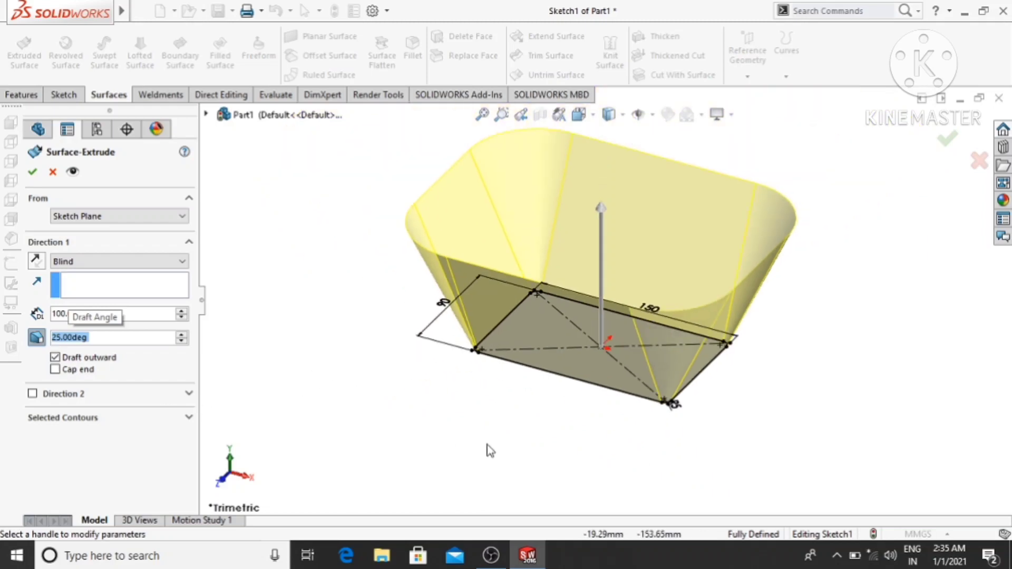
pyautogui.moveTo(488, 449)
pyautogui.mouseDown(button='middle')
pyautogui.moveTo(518, 355)
pyautogui.moveTo(568, 393)
pyautogui.moveTo(511, 414)
pyautogui.moveTo(495, 436)
pyautogui.mouseUp(button='middle')
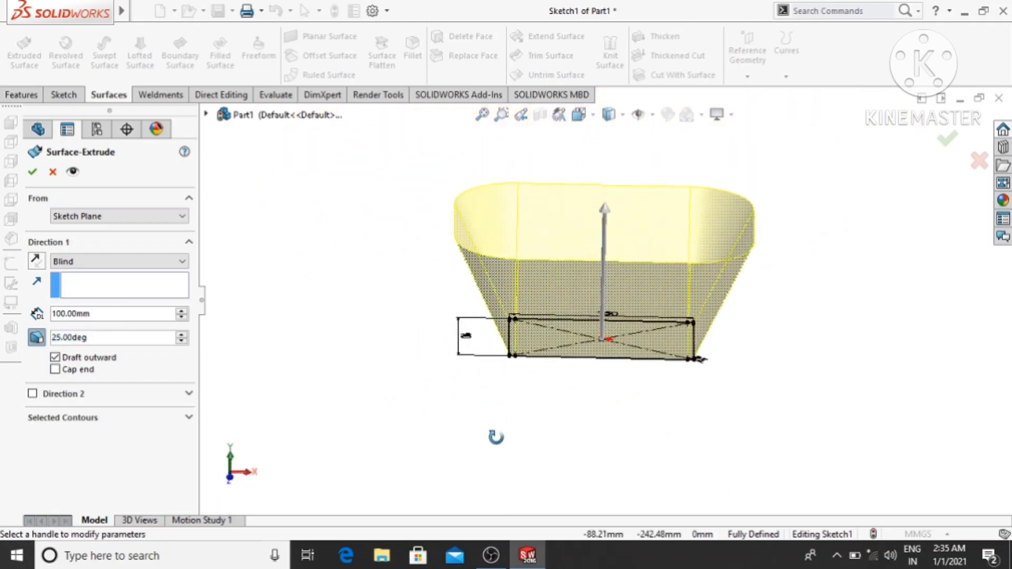
pyautogui.scroll(-3, 575, 199)
pyautogui.scroll(-2, 605, 353)
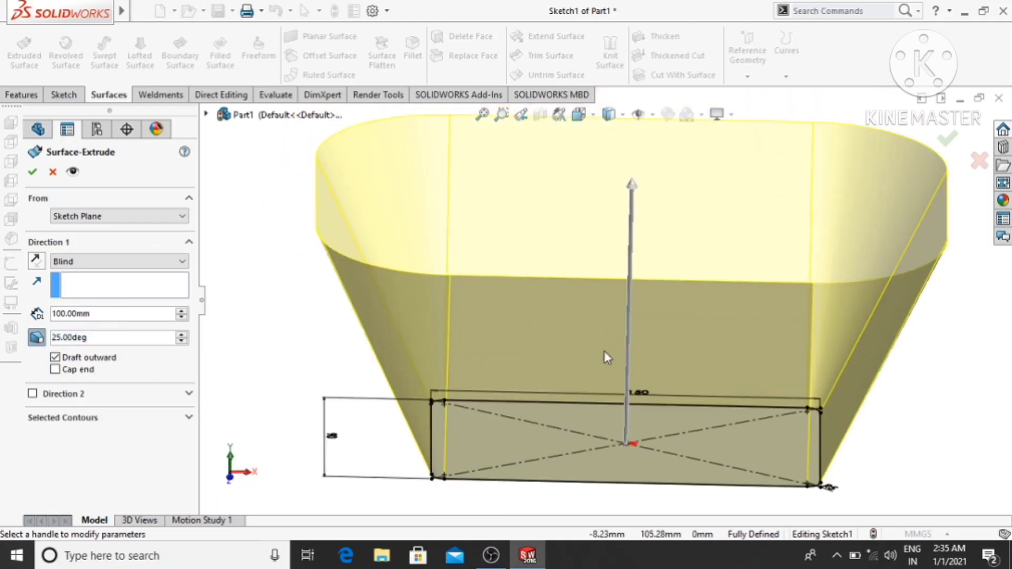
pyautogui.click(32, 172)
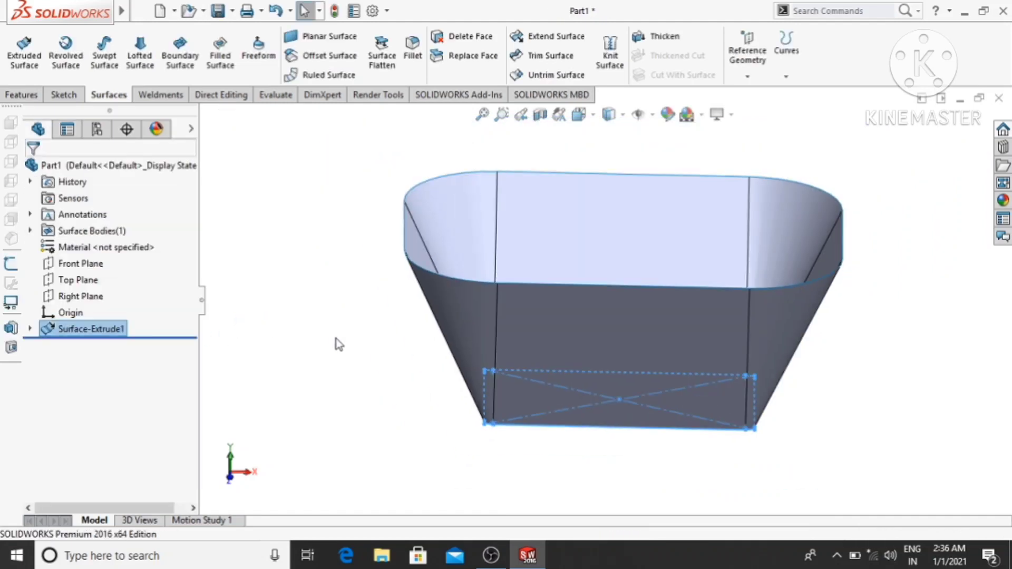
# - Start a Filled Surface on the base opening with the long rear edge, its adjoining right corner arc and the short right edge
pyautogui.moveTo(335, 343); pyautogui.dragTo(311, 236, button='middle')
pyautogui.scroll(-1, 508, 361)
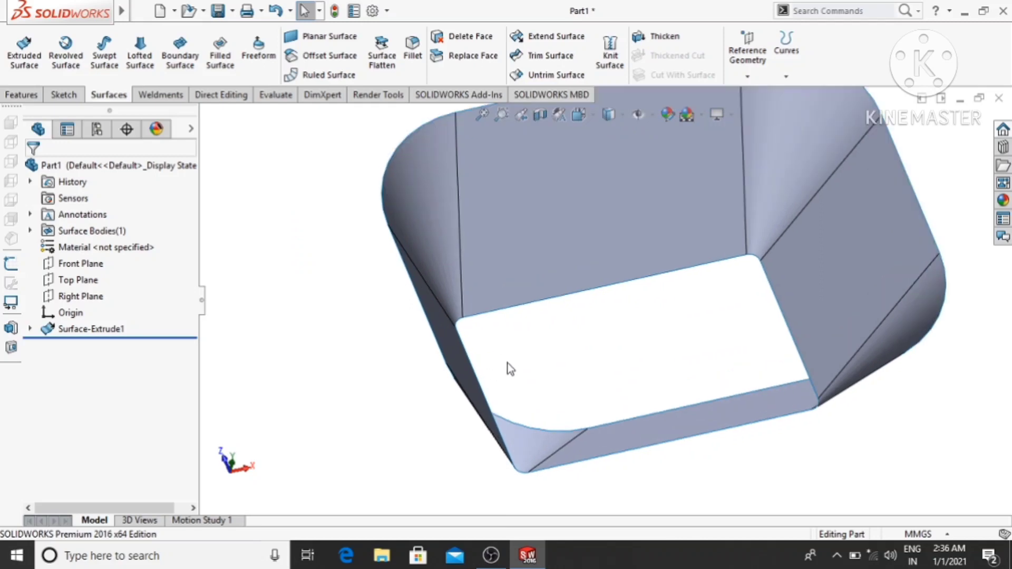
pyautogui.scroll(2, 507, 361)
pyautogui.scroll(-1, 622, 282)
pyautogui.scroll(-1, 622, 282)
pyautogui.scroll(1, 618, 325)
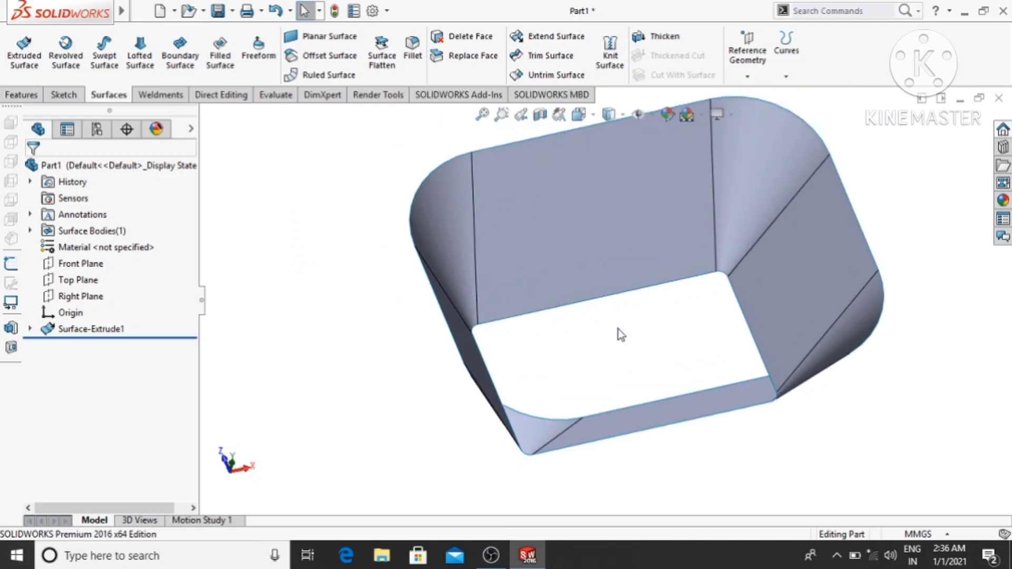
pyautogui.click(221, 60)
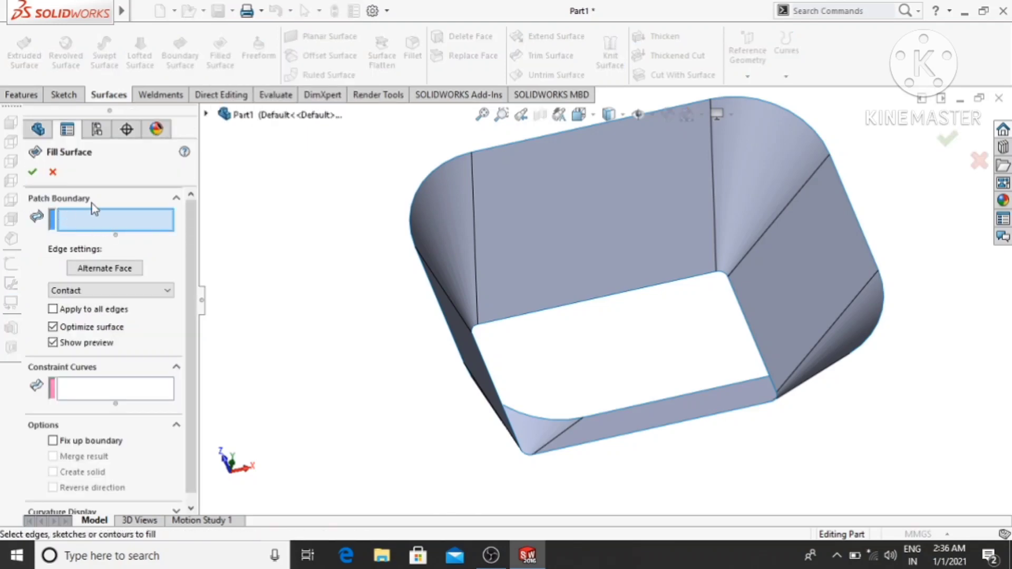
pyautogui.click(575, 308)
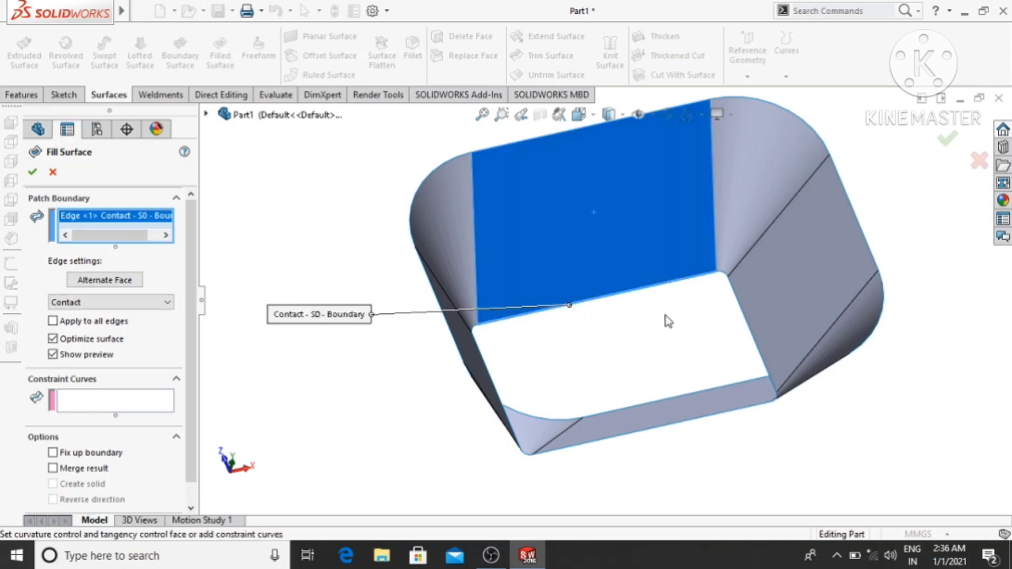
pyautogui.scroll(-5, 725, 289)
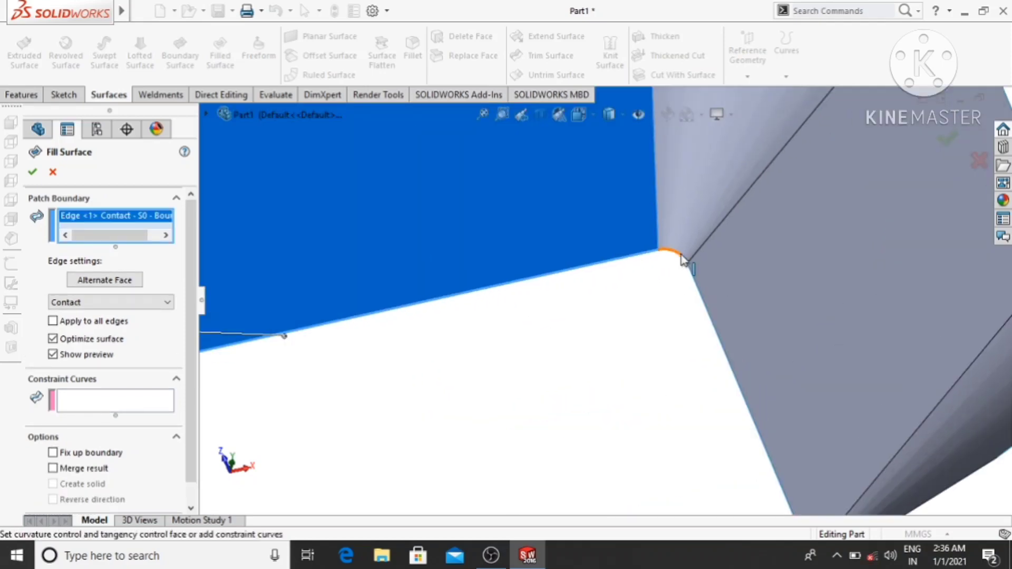
pyautogui.click(681, 259)
pyautogui.click(697, 298)
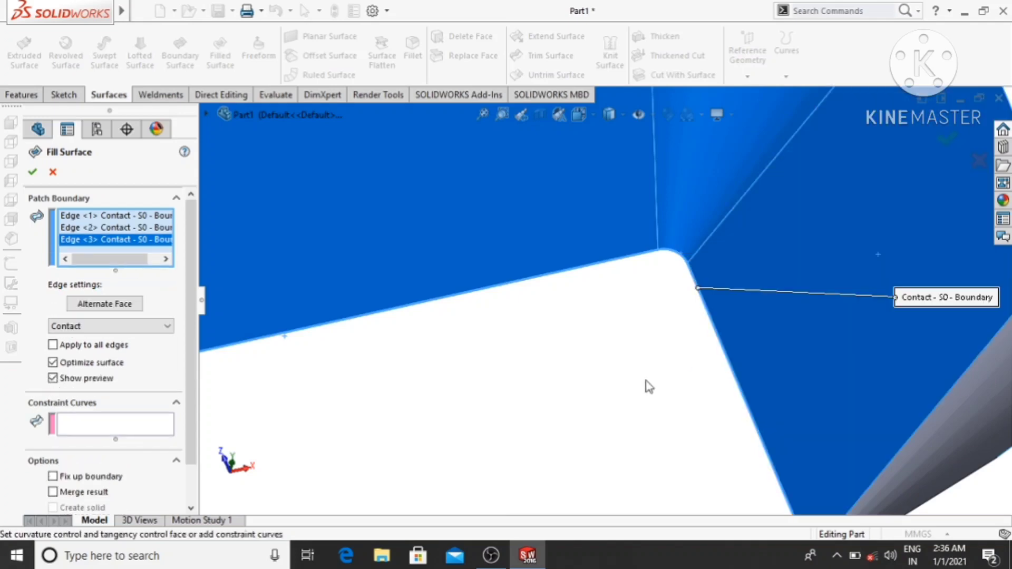
# - Add the front right corner arc, long front edge, front left corner arc and short left edge to the patch boundary
pyautogui.scroll(3, 648, 386)
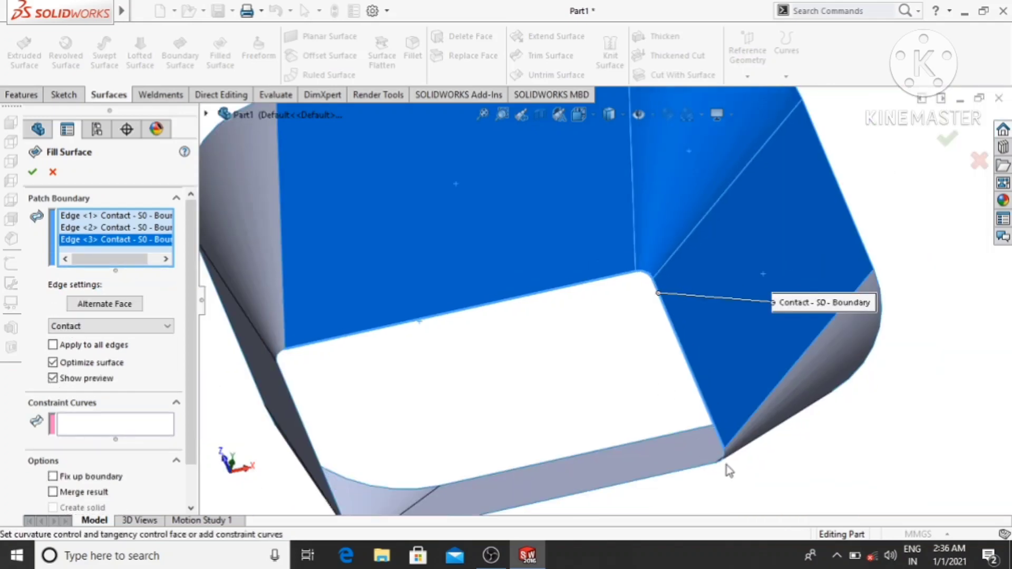
pyautogui.scroll(-5, 721, 463)
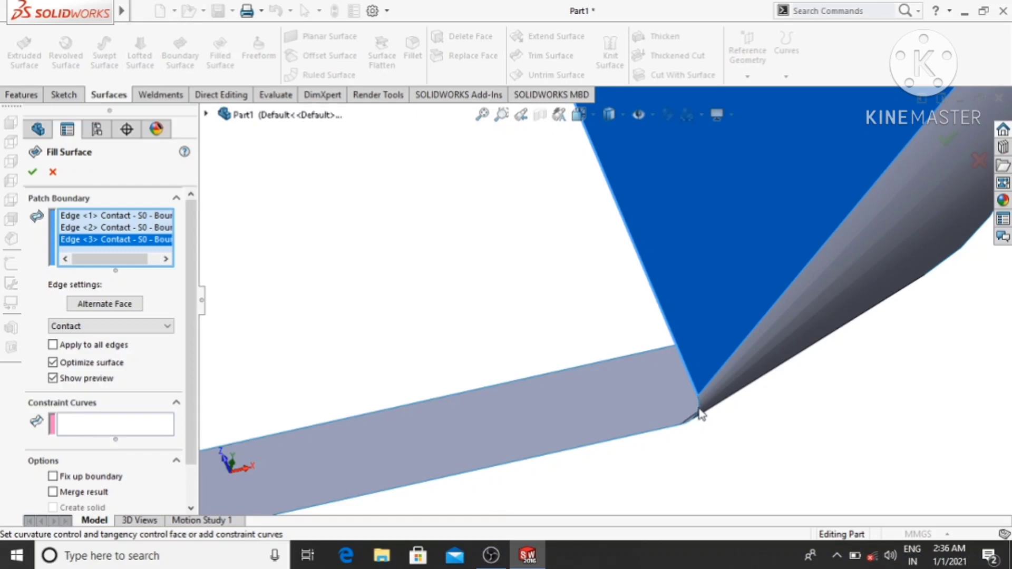
pyautogui.click(700, 408)
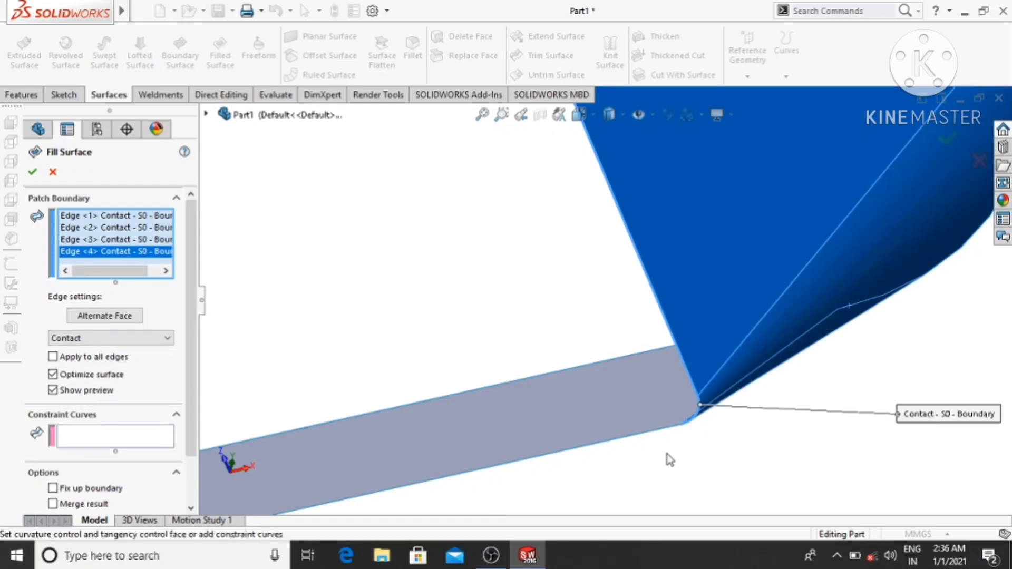
pyautogui.click(635, 437)
pyautogui.scroll(4, 649, 465)
pyautogui.scroll(-5, 488, 375)
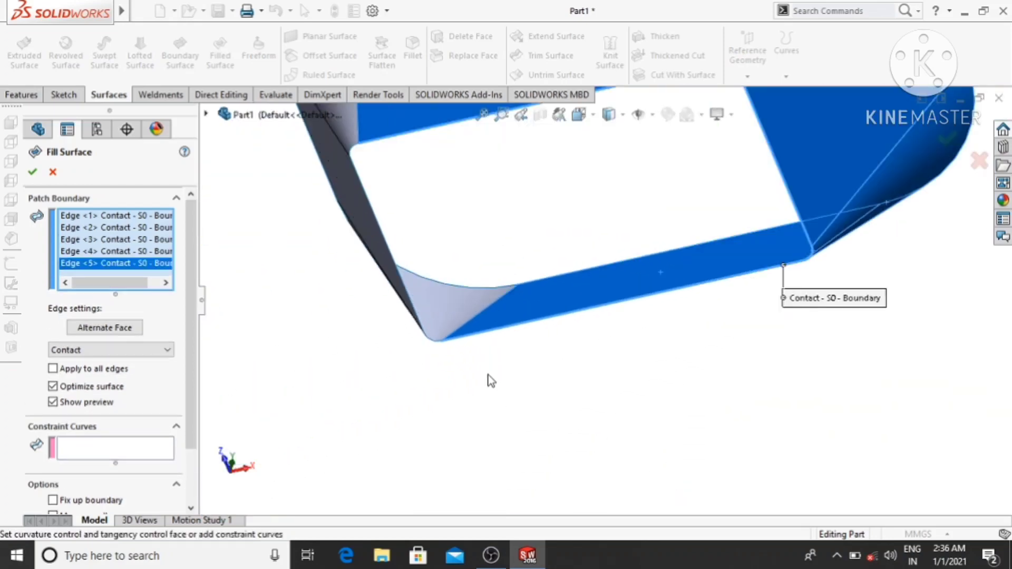
pyautogui.click(429, 320)
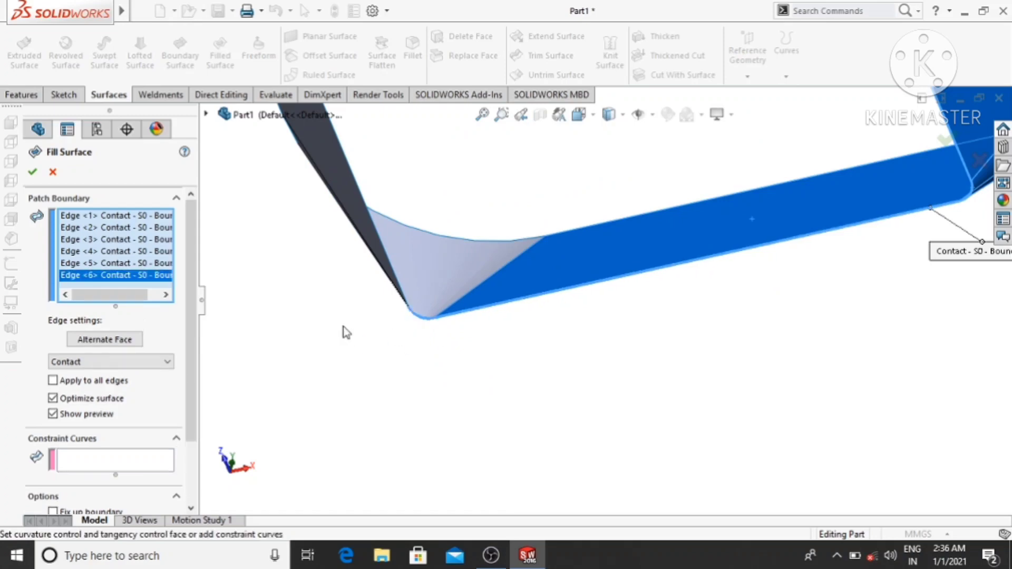
pyautogui.click(379, 242)
# - Close the patch boundary with the remaining rear left corner arc and create the filled base surface with Contact edges
pyautogui.scroll(3, 338, 313)
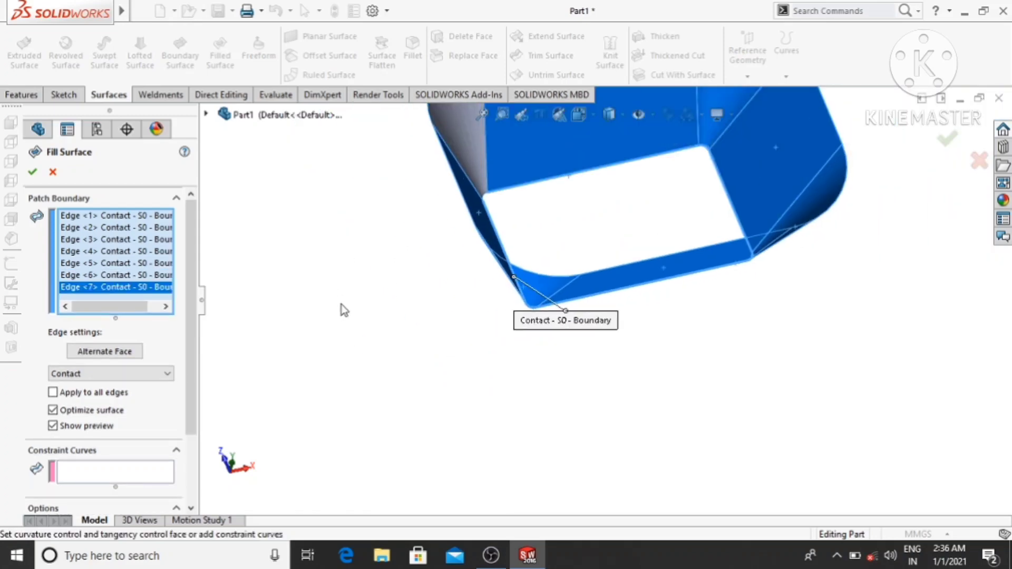
pyautogui.scroll(-5, 518, 252)
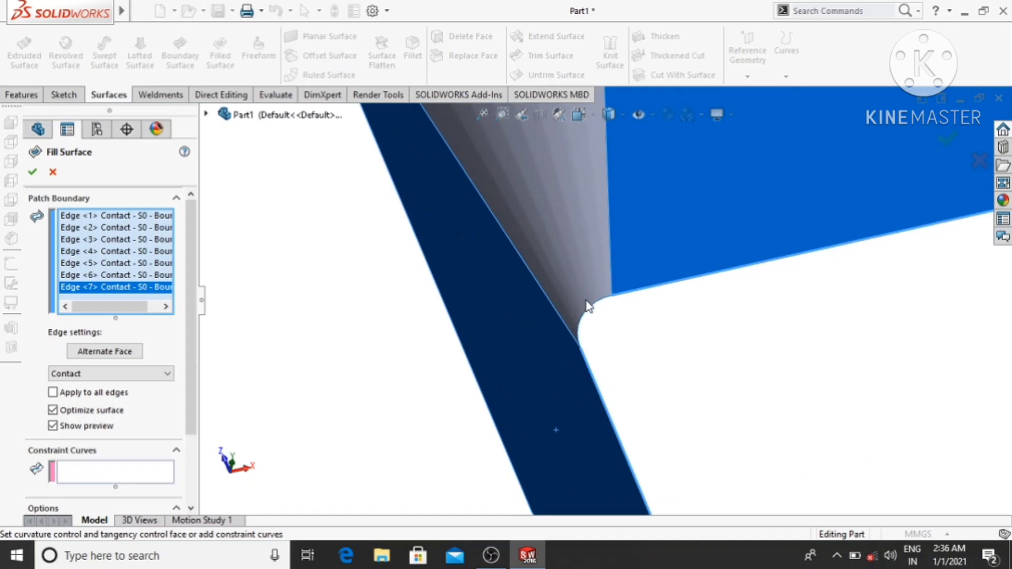
pyautogui.click(591, 309)
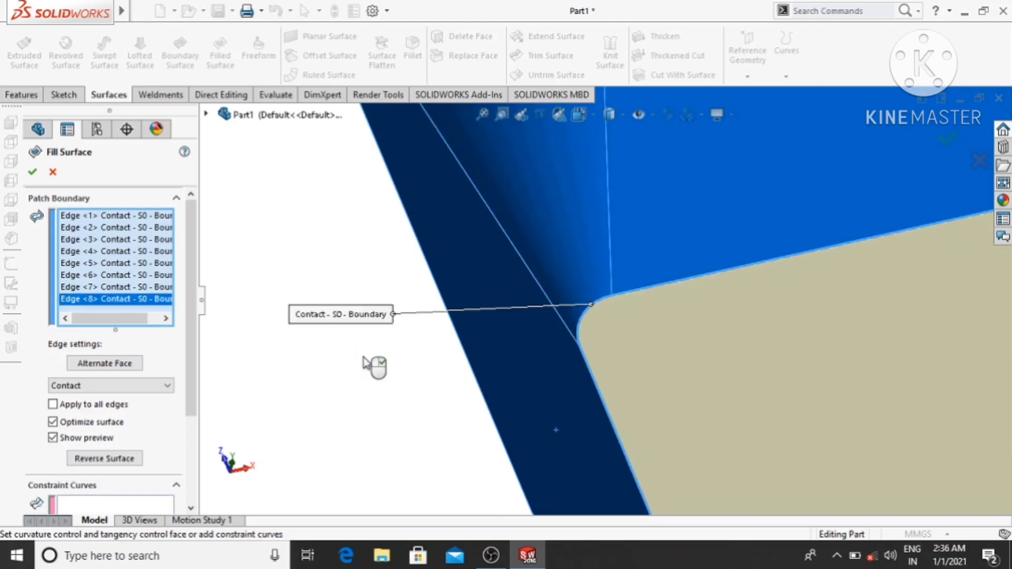
pyautogui.scroll(5, 414, 369)
pyautogui.scroll(3, 414, 368)
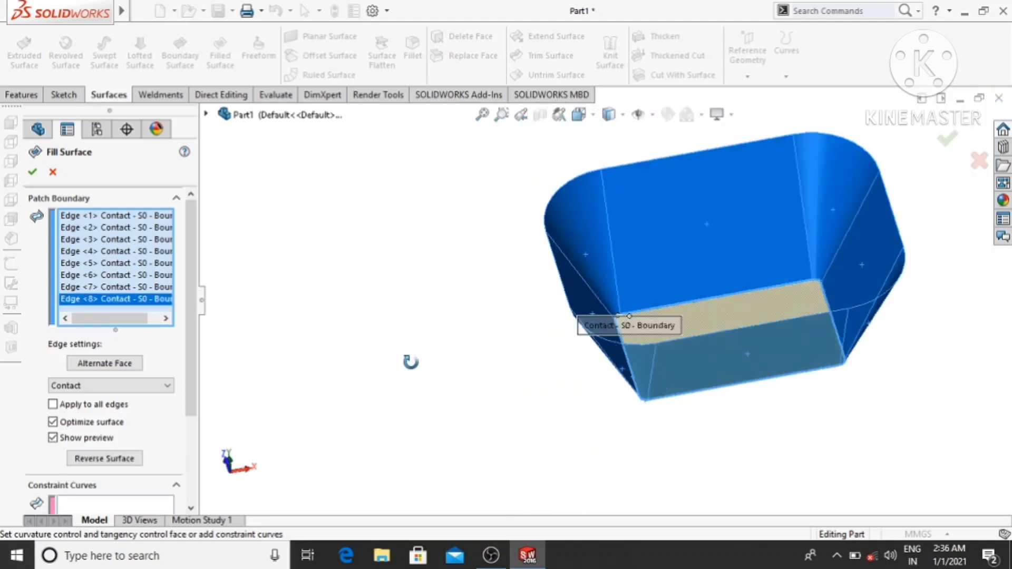
pyautogui.click(32, 172)
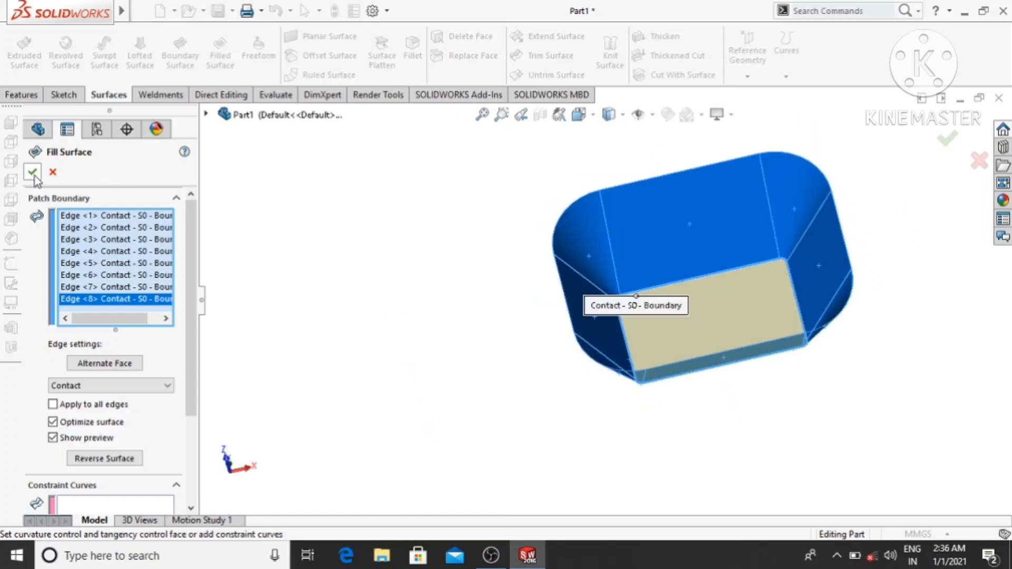
# - Start a sketch on the Front Plane and orient the view normal to it
pyautogui.moveTo(371, 314); pyautogui.dragTo(448, 438, button='middle')
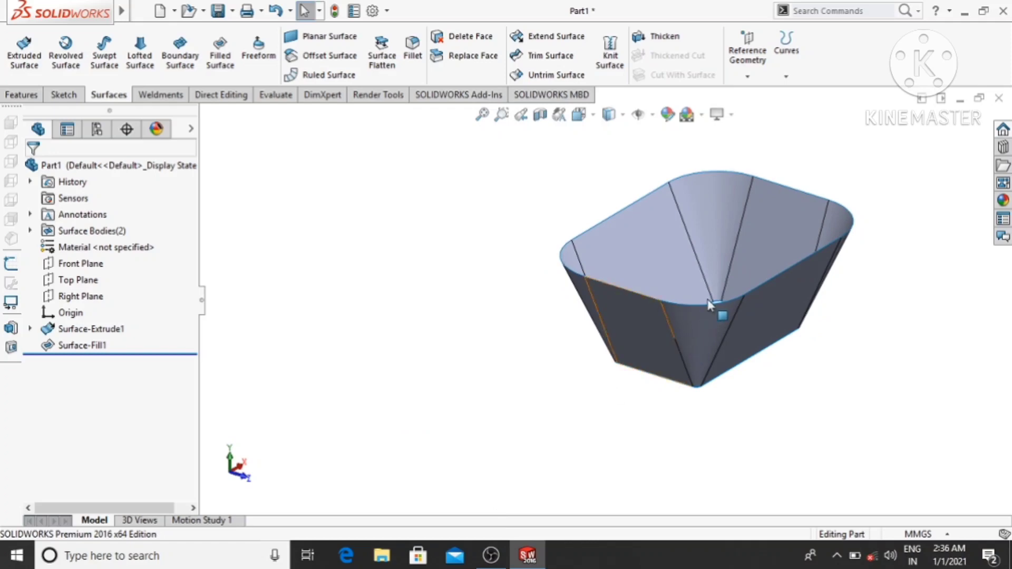
pyautogui.scroll(-1, 714, 307)
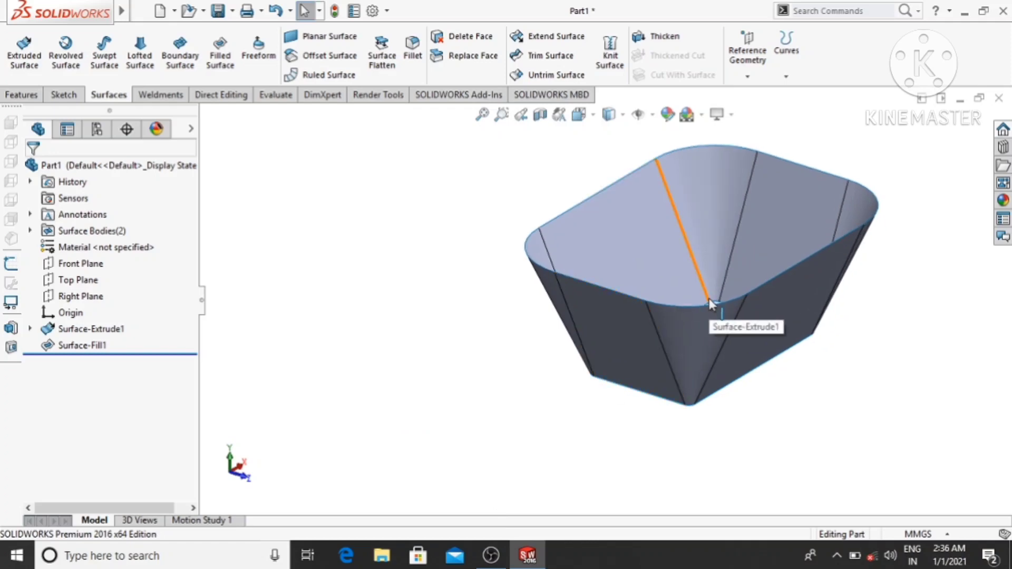
pyautogui.scroll(-1, 710, 304)
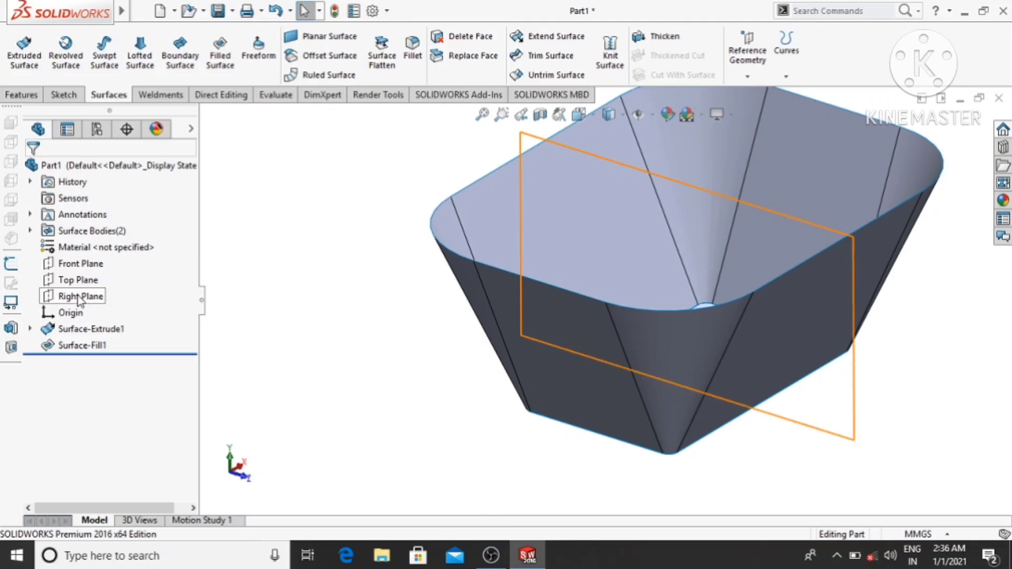
pyautogui.rightClick(78, 269)
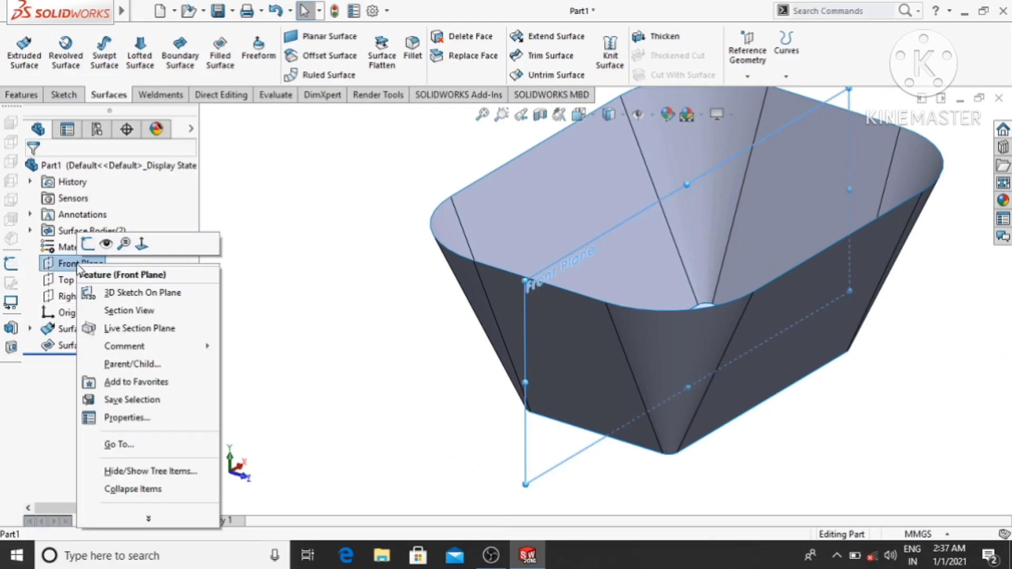
pyautogui.click(87, 243)
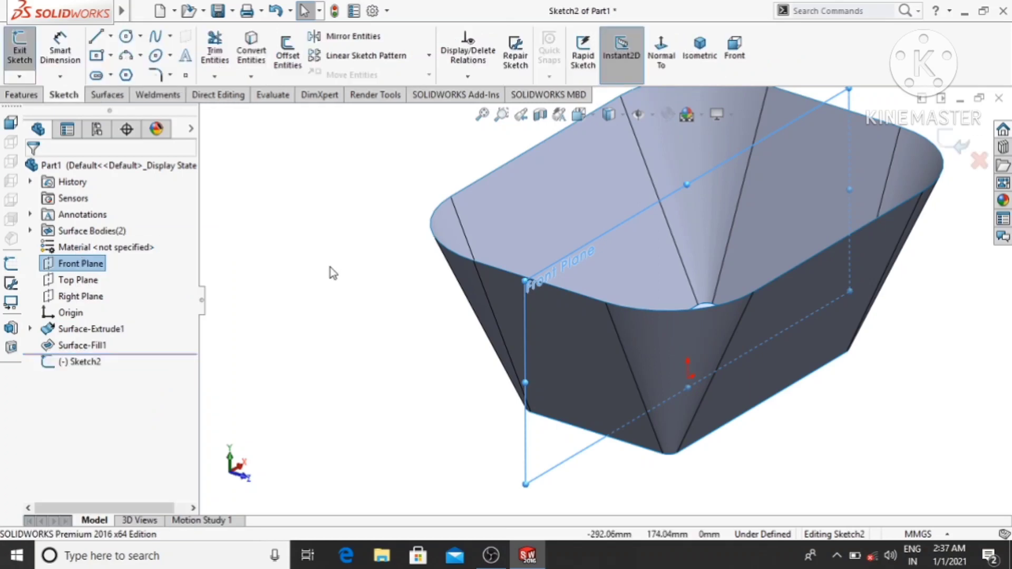
pyautogui.click(667, 58)
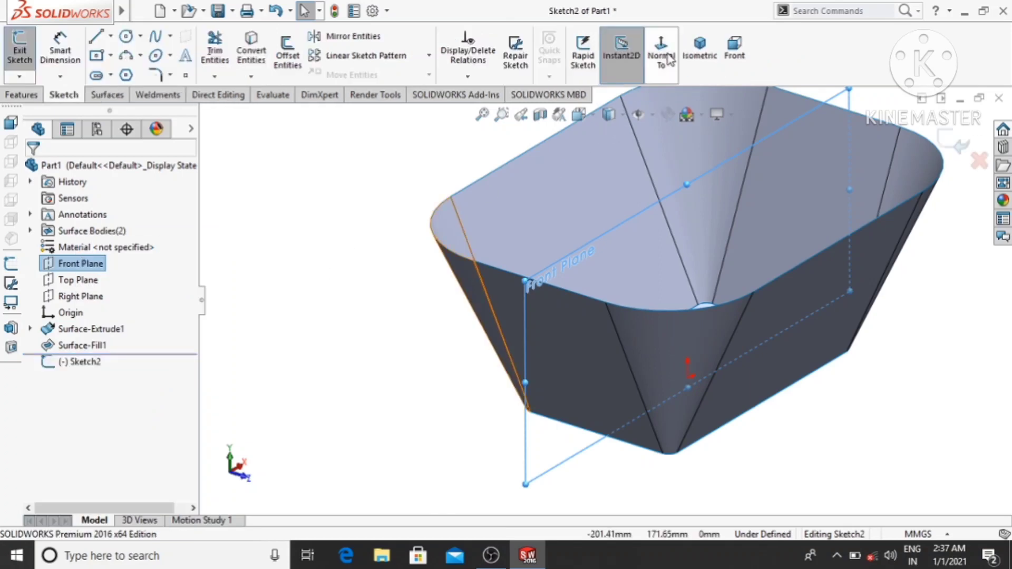
# - Sketch a circle of about 4.67 mm radius near the upper left corner of the basket wall
pyautogui.click(127, 37)
pyautogui.scroll(-3, 437, 221)
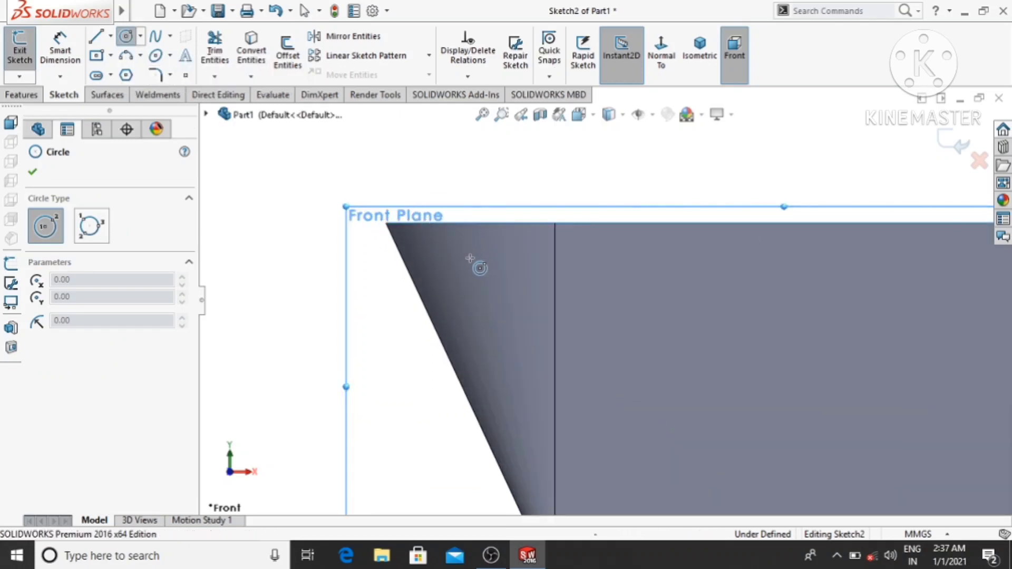
pyautogui.click(476, 256)
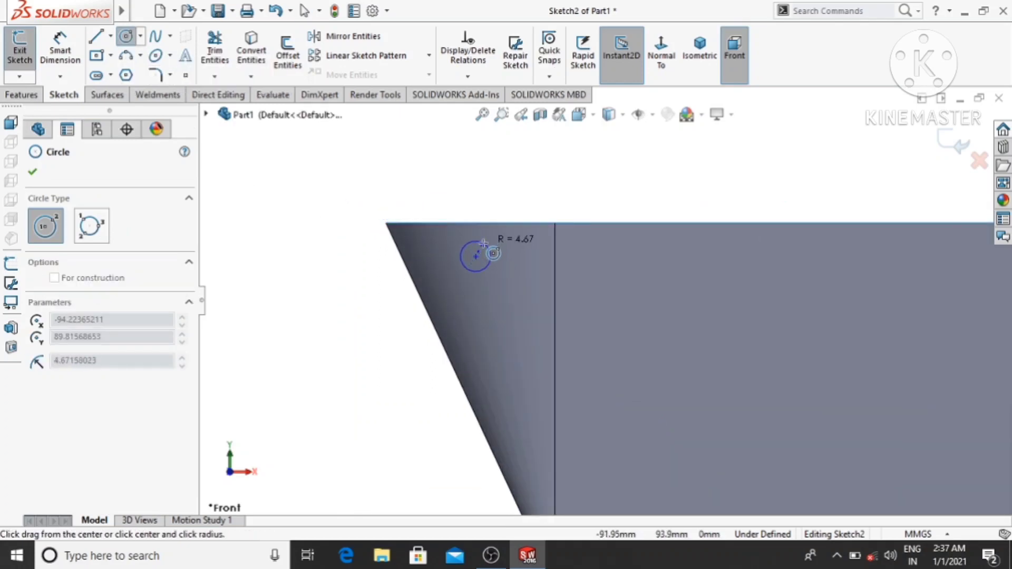
pyautogui.click(487, 248)
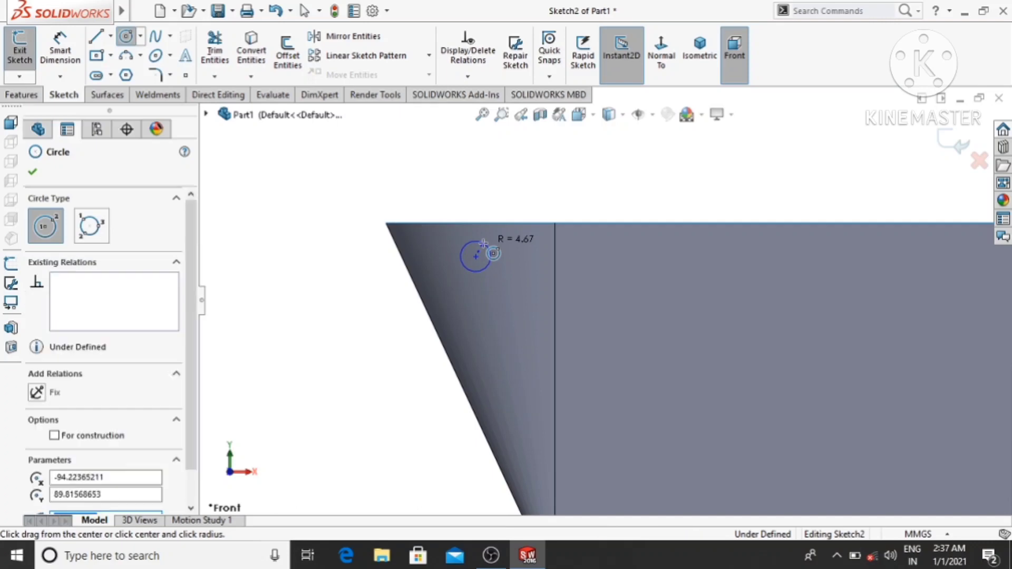
# - Dimension the sketched circle's diameter to 10 mm
pyautogui.click(73, 55)
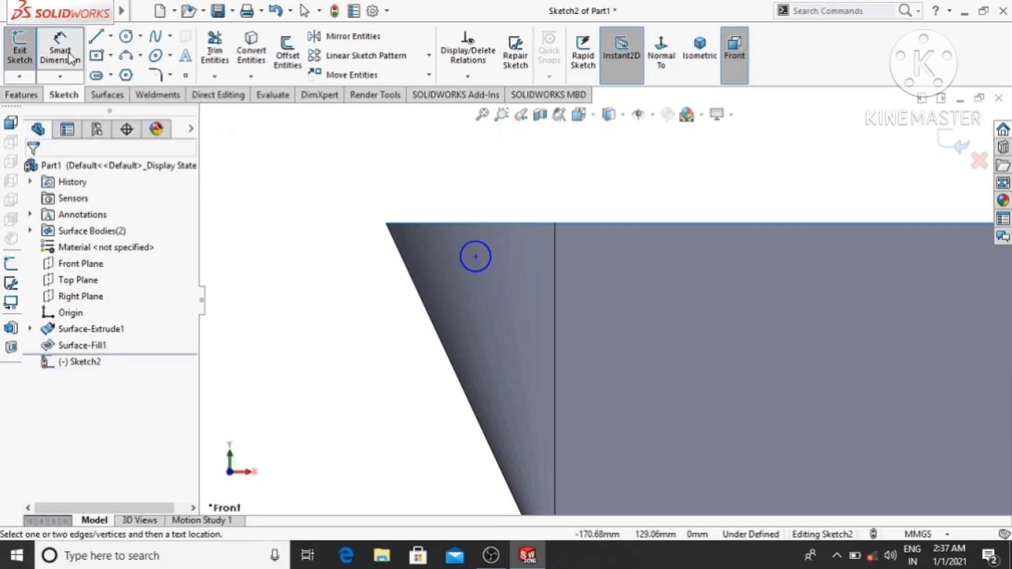
pyautogui.click(475, 241)
pyautogui.click(399, 166)
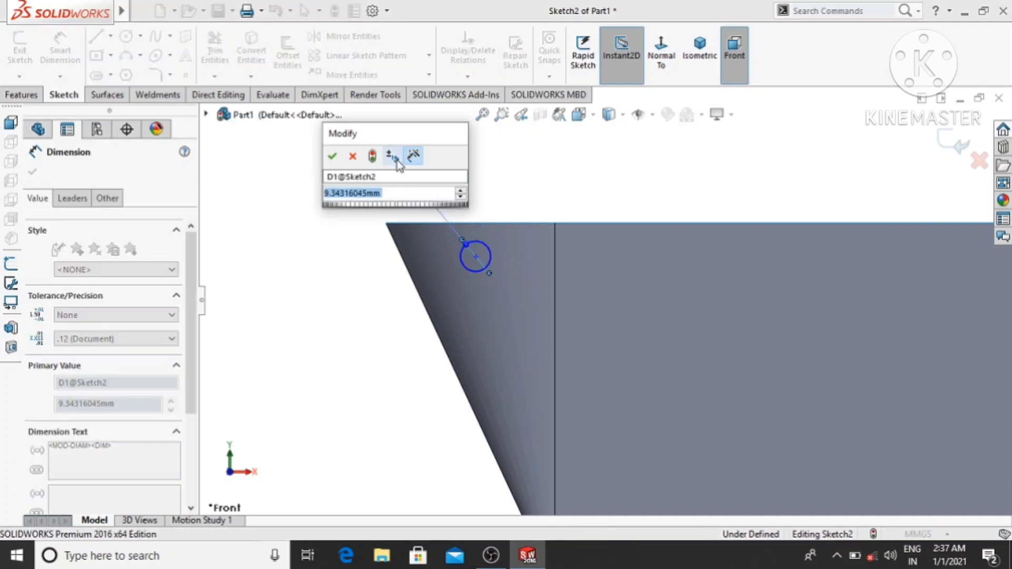
pyautogui.write('10')
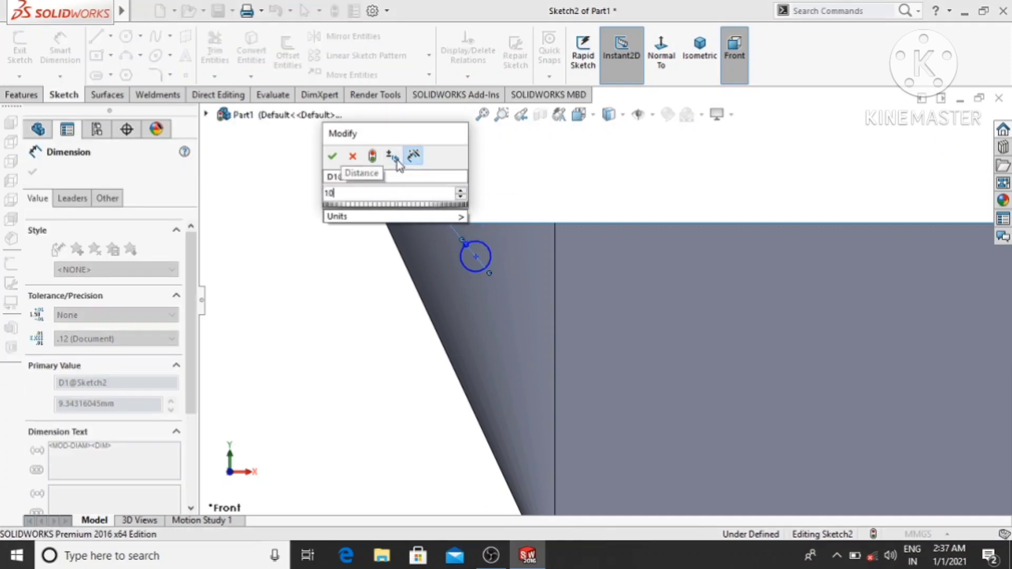
pyautogui.press('Return')
pyautogui.click(343, 337)
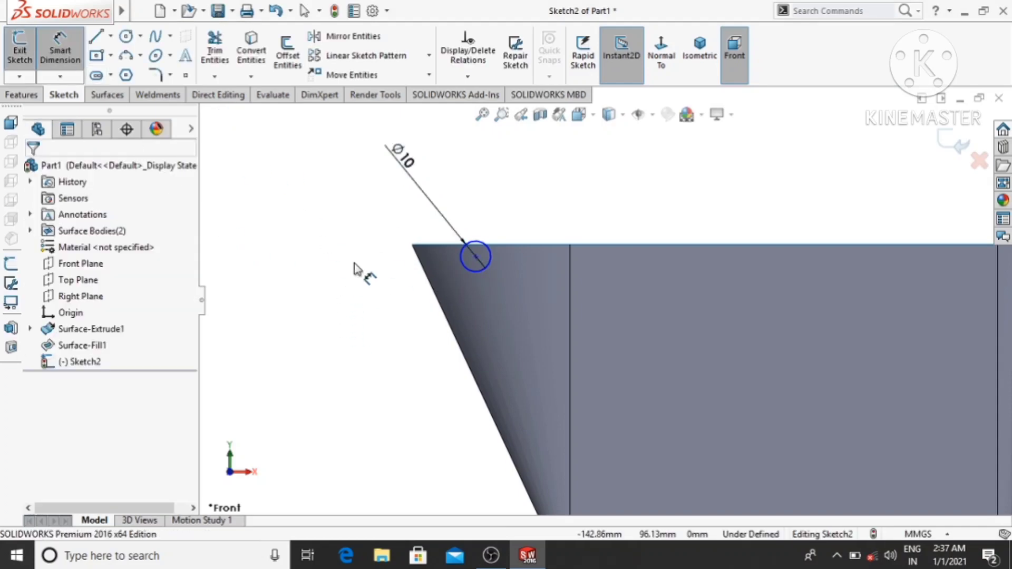
# - Dimension the circle's centre 10 mm vertically below the basket wall's upper left corner
pyautogui.click(412, 246)
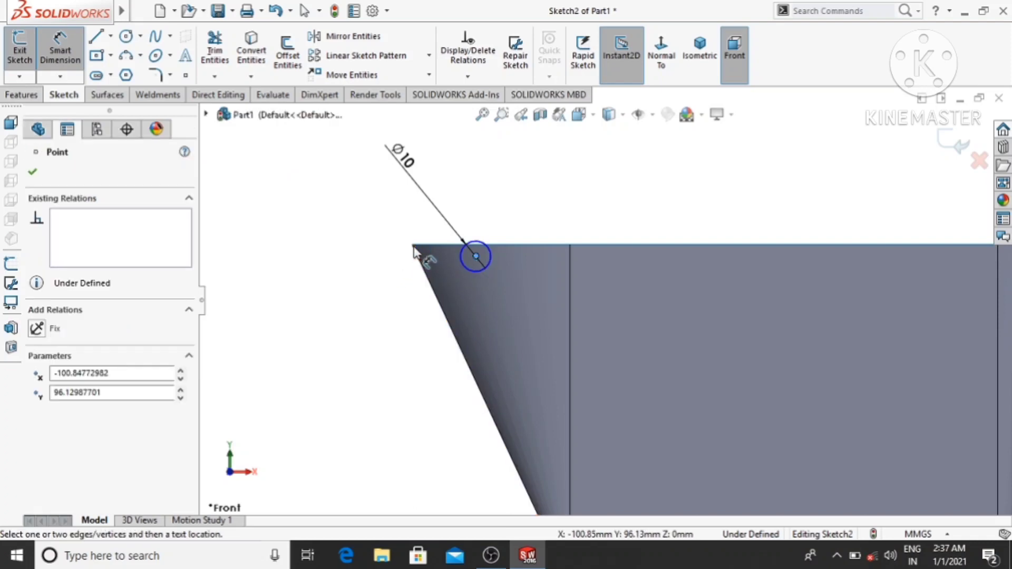
pyautogui.click(476, 257)
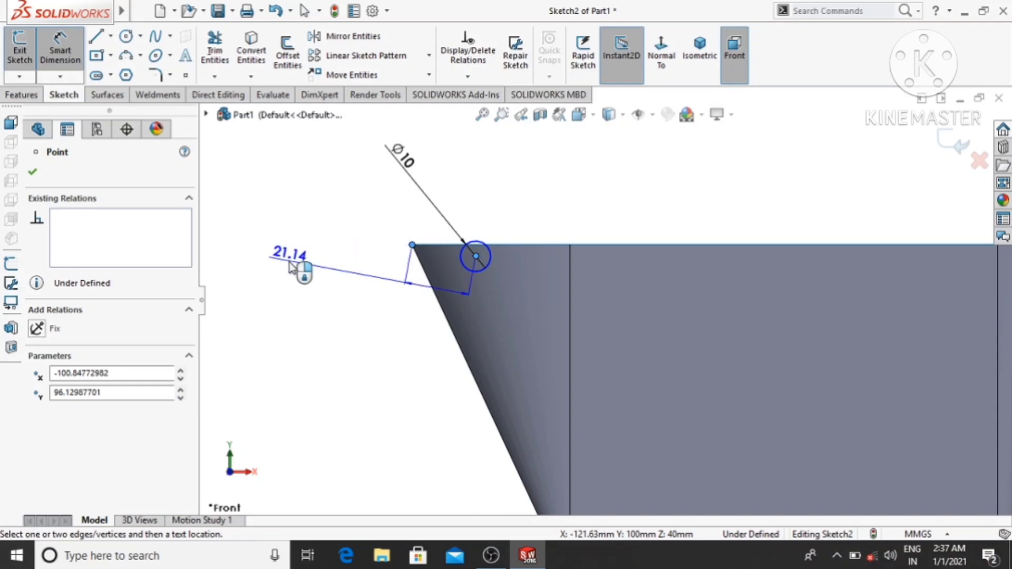
pyautogui.click(260, 255)
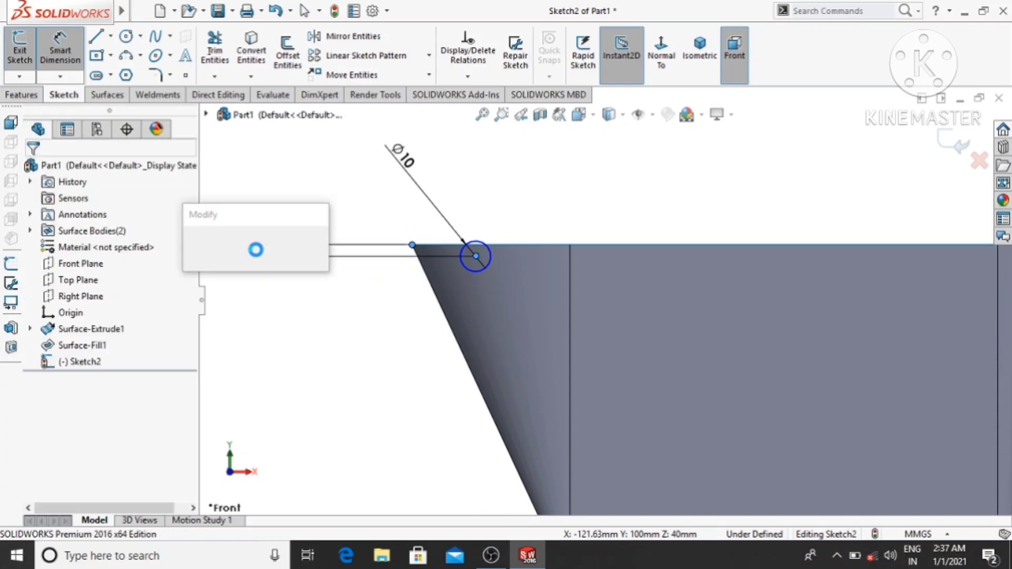
pyautogui.write('1')
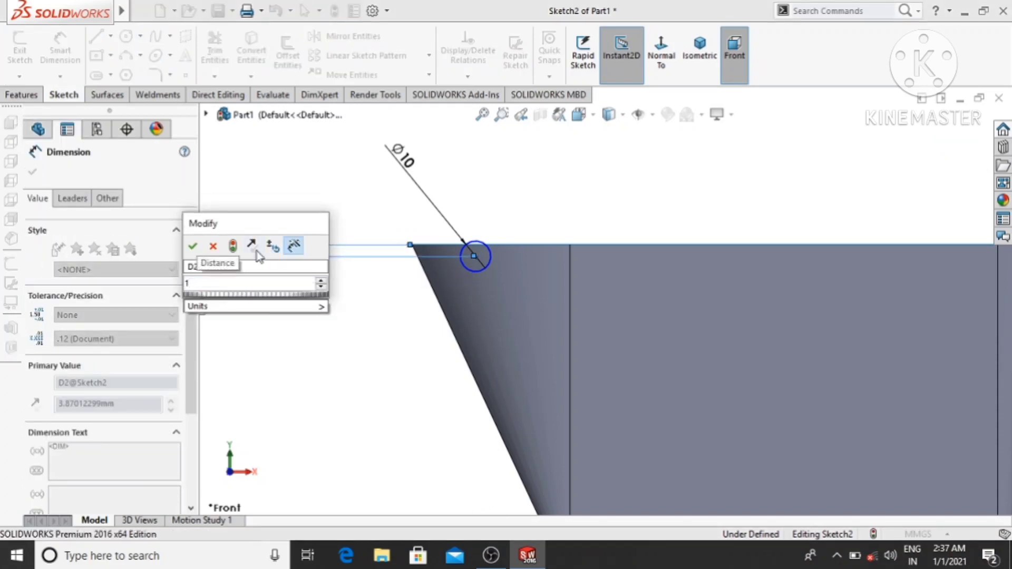
pyautogui.write('0')
pyautogui.press('Return')
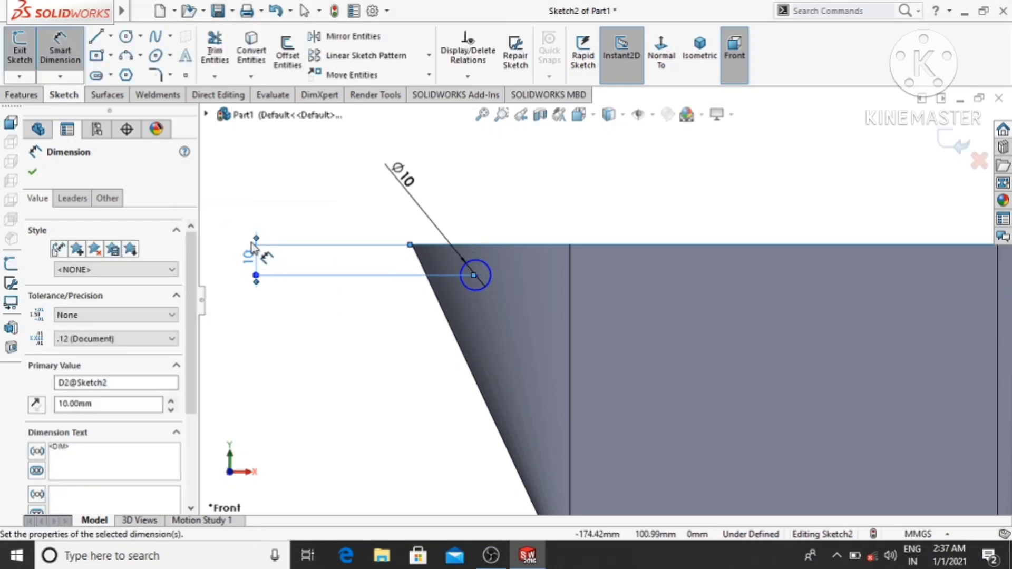
pyautogui.click(338, 427)
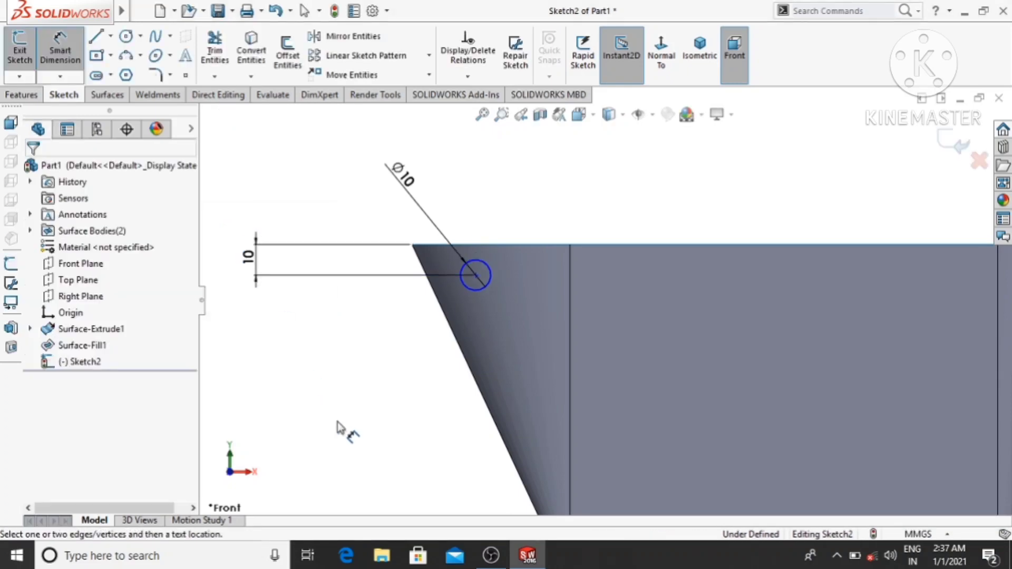
# - Dimension the circle's centre 20 mm horizontally from the basket wall's upper left corner
pyautogui.scroll(1, 338, 423)
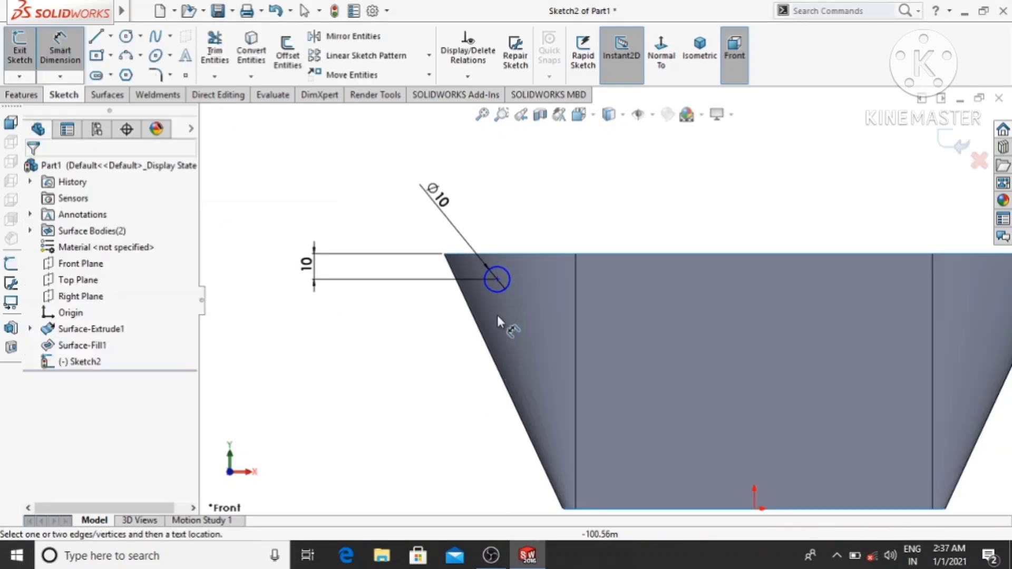
pyautogui.click(496, 278)
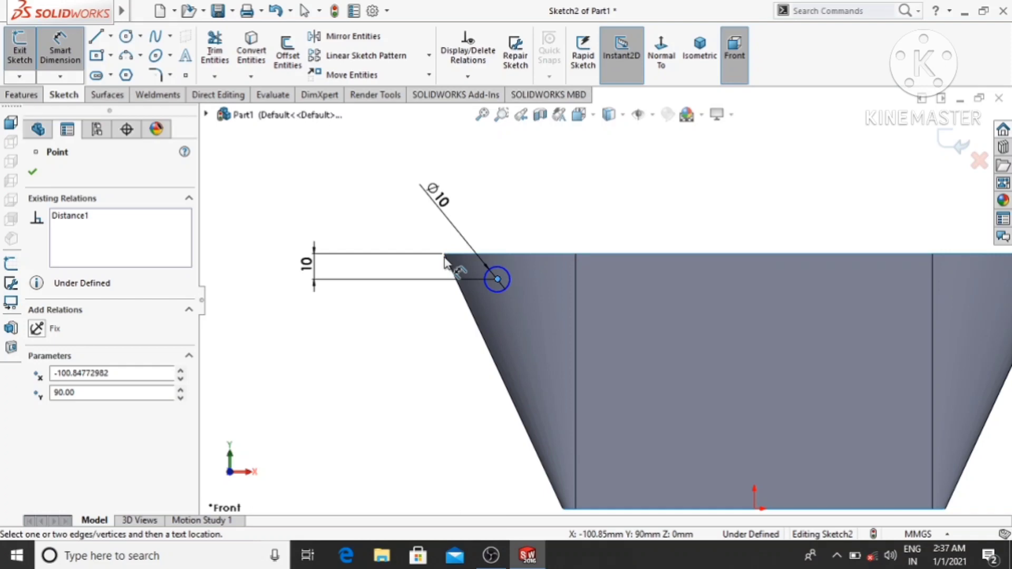
pyautogui.click(446, 255)
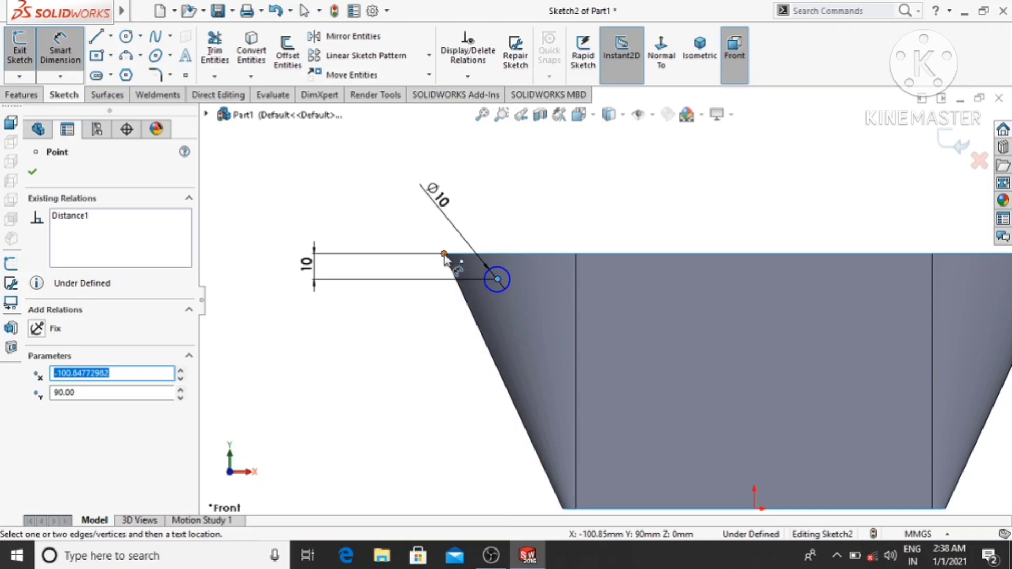
pyautogui.click(445, 254)
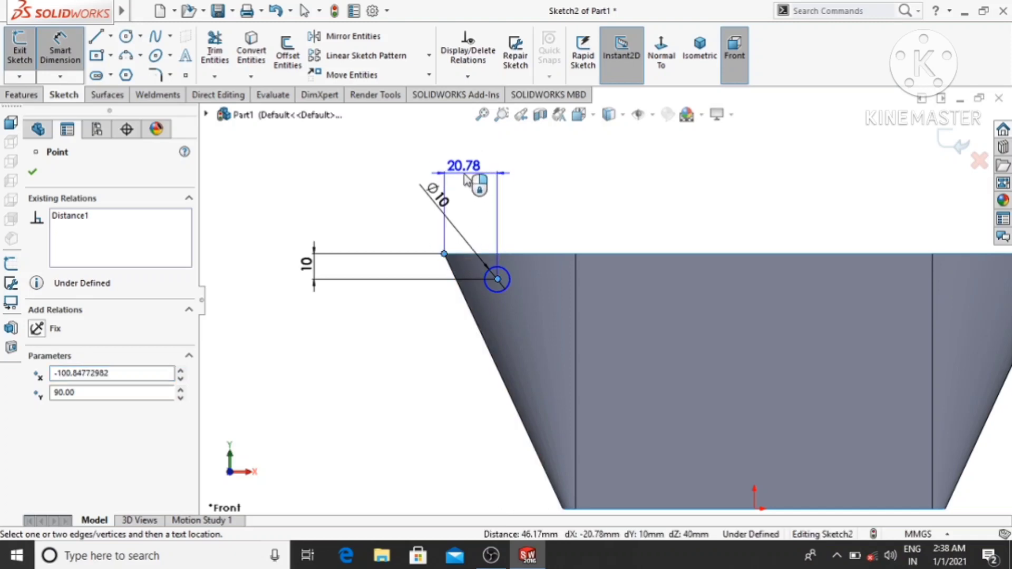
pyautogui.click(465, 178)
pyautogui.click(463, 174)
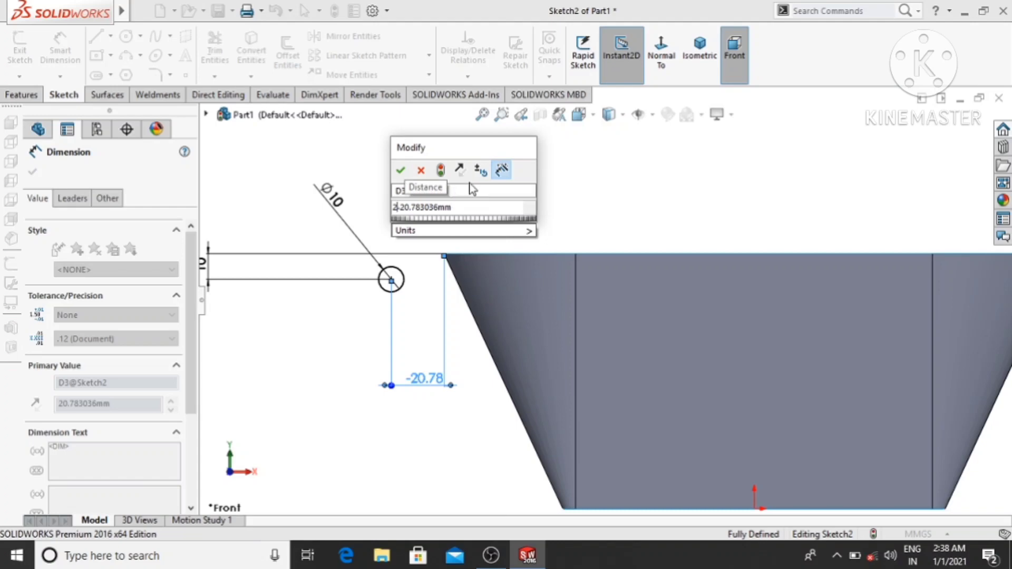
pyautogui.moveTo(464, 208); pyautogui.dragTo(392, 211)
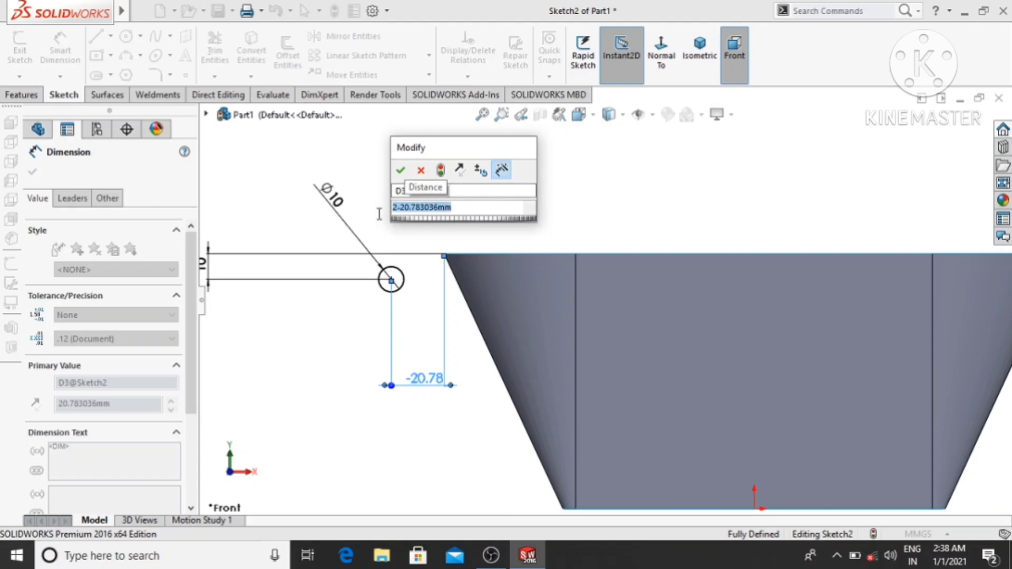
pyautogui.write('20')
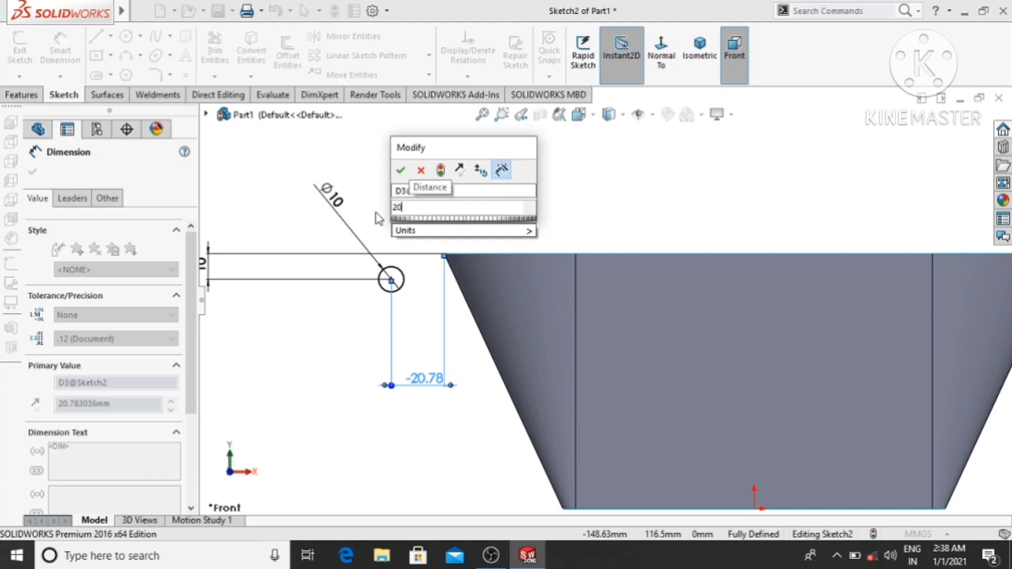
pyautogui.press('Return')
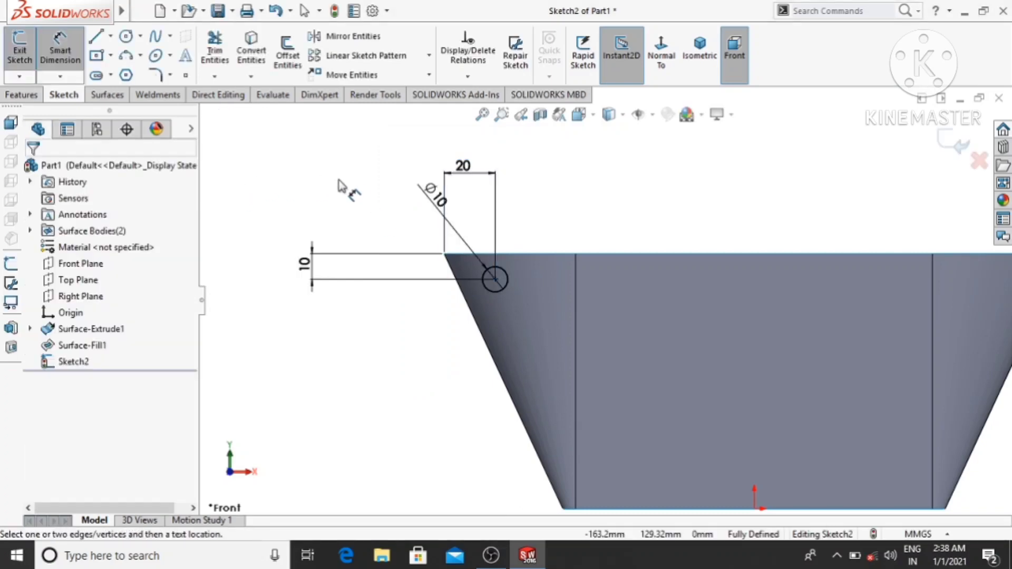
# - Set up a linear sketch pattern of the 10 mm circle along the X-axis with 15 mm spacing
pyautogui.press('f')
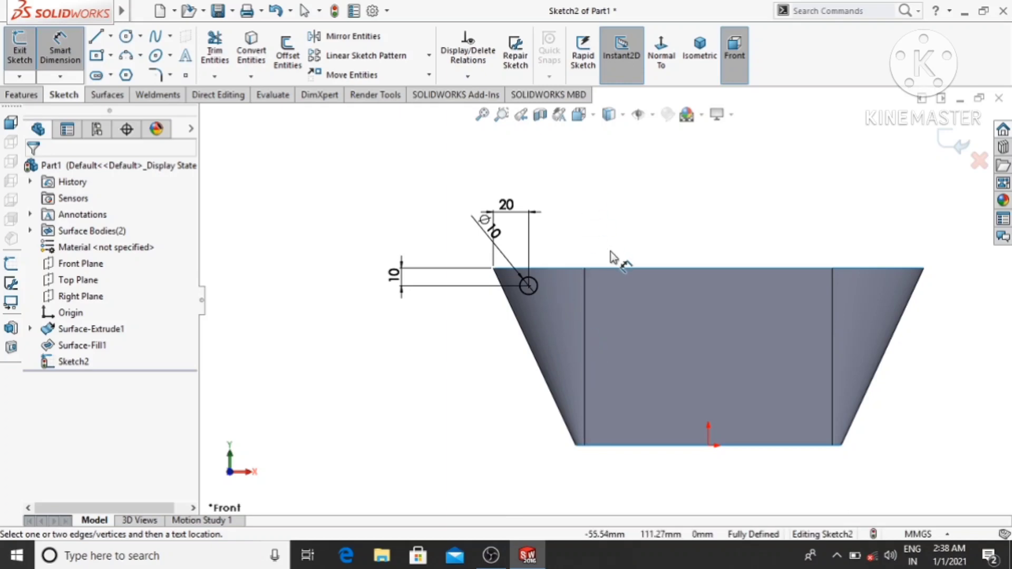
pyautogui.scroll(-1, 615, 260)
pyautogui.scroll(2, 682, 271)
pyautogui.scroll(-2, 692, 340)
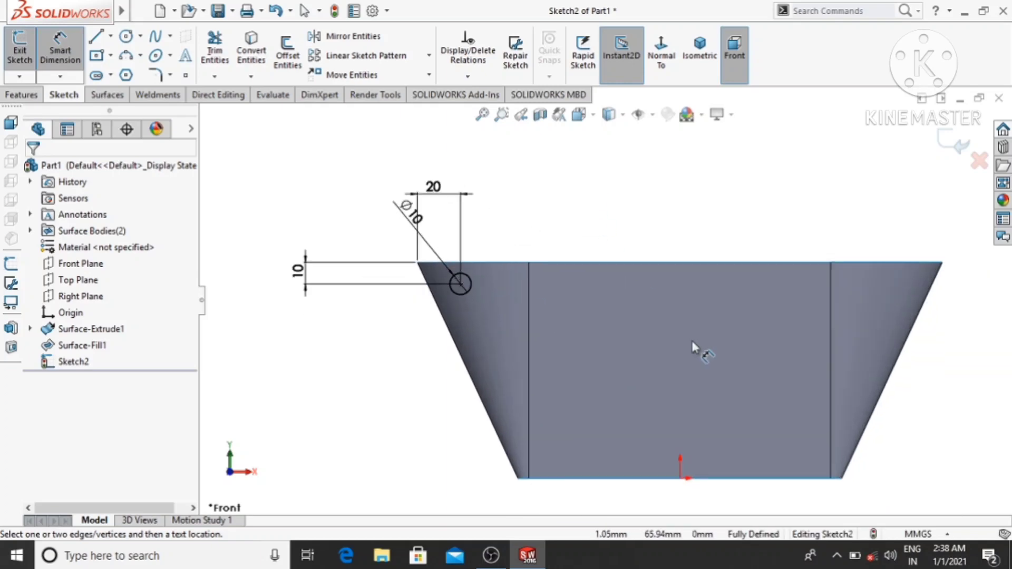
pyautogui.scroll(1, 692, 341)
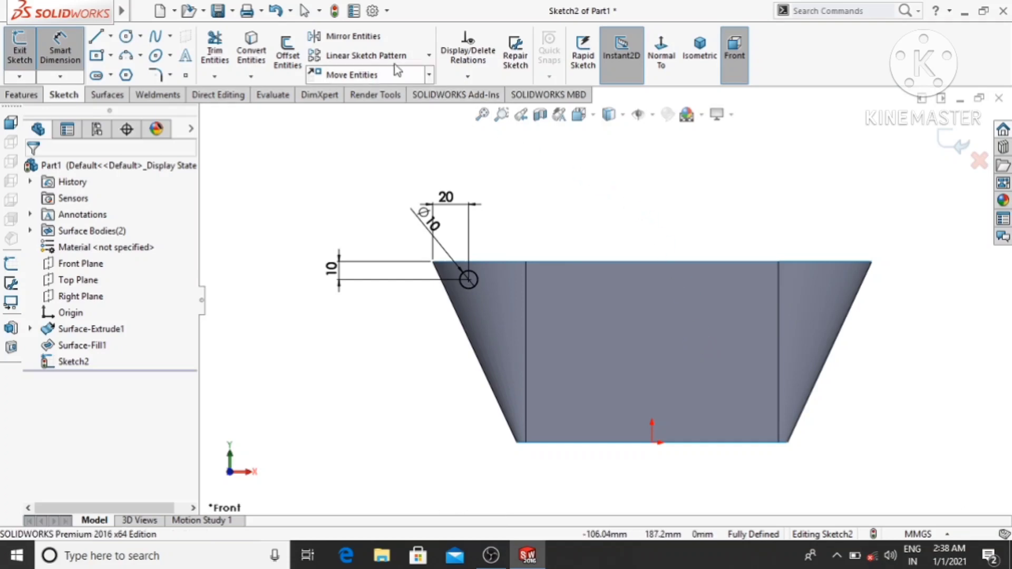
pyautogui.click(430, 56)
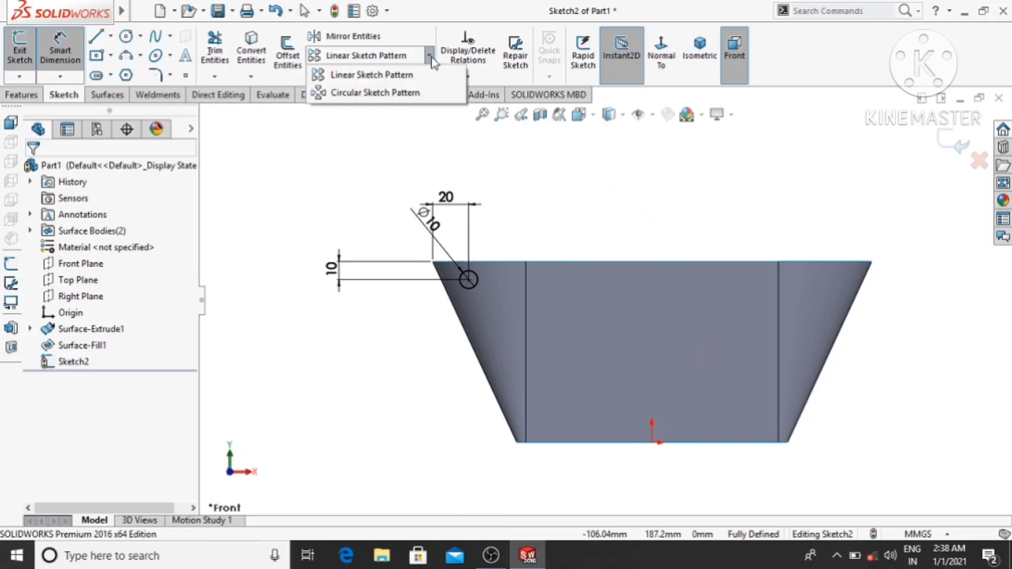
pyautogui.click(371, 76)
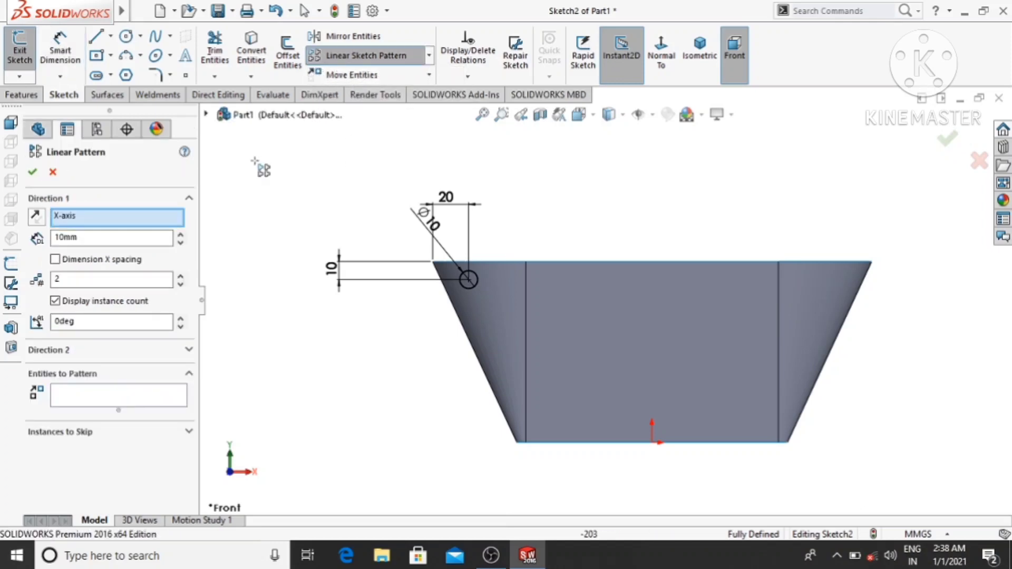
pyautogui.click(68, 399)
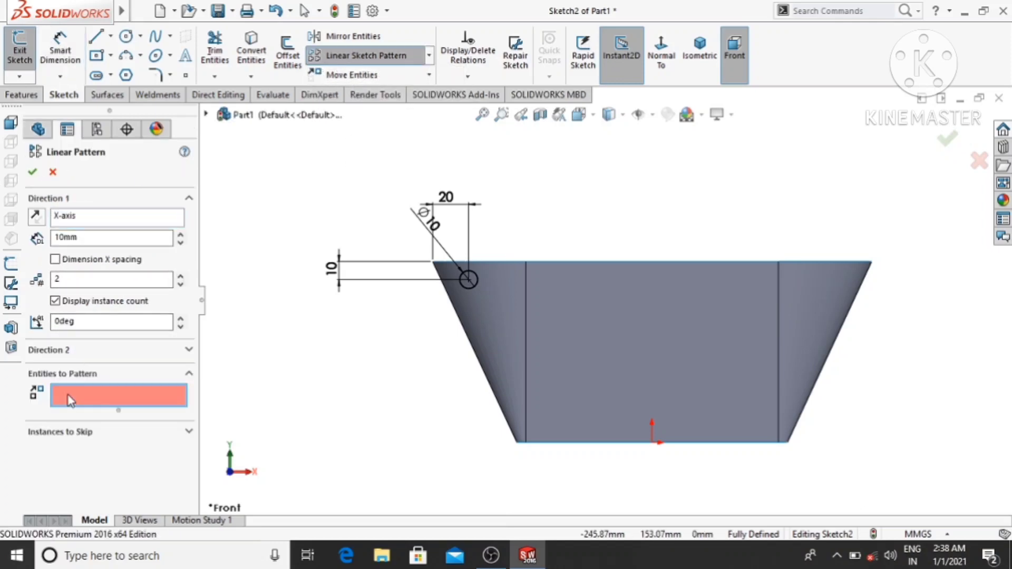
pyautogui.click(467, 288)
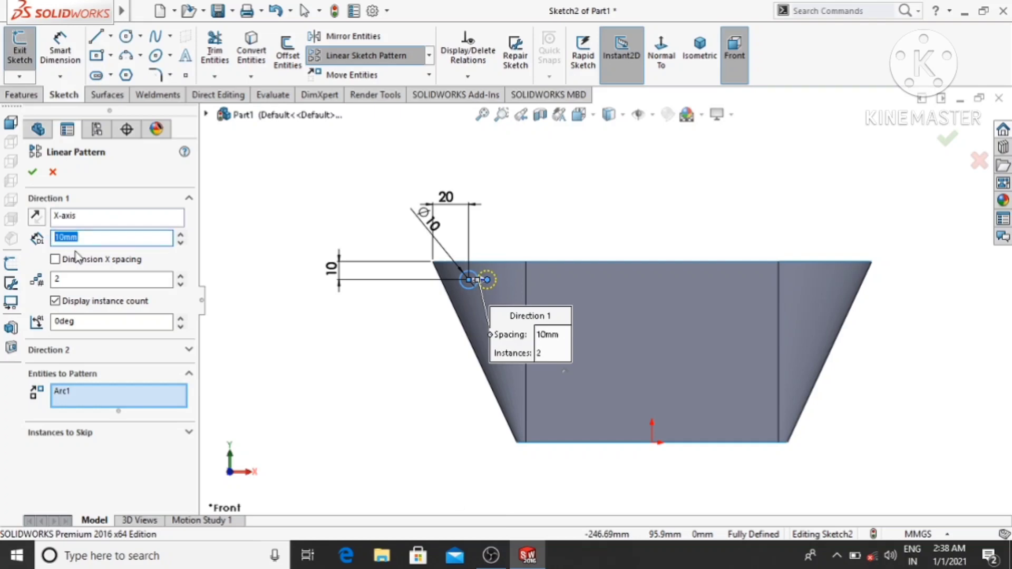
pyautogui.write('15')
pyautogui.press('Return')
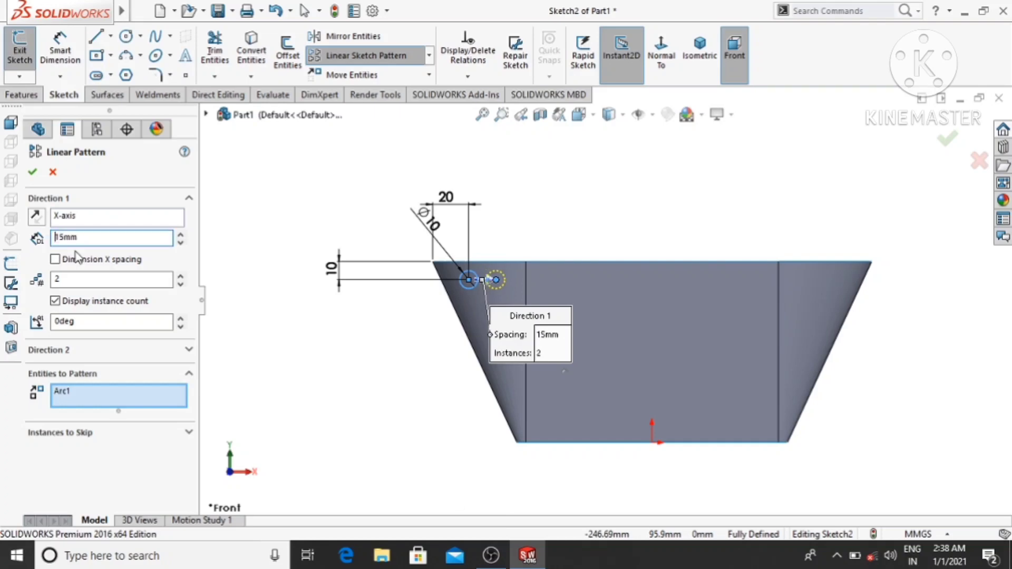
# - Raise the number of circle instances along the X-axis to 13
pyautogui.scroll(-2, 546, 265)
pyautogui.scroll(1, 545, 264)
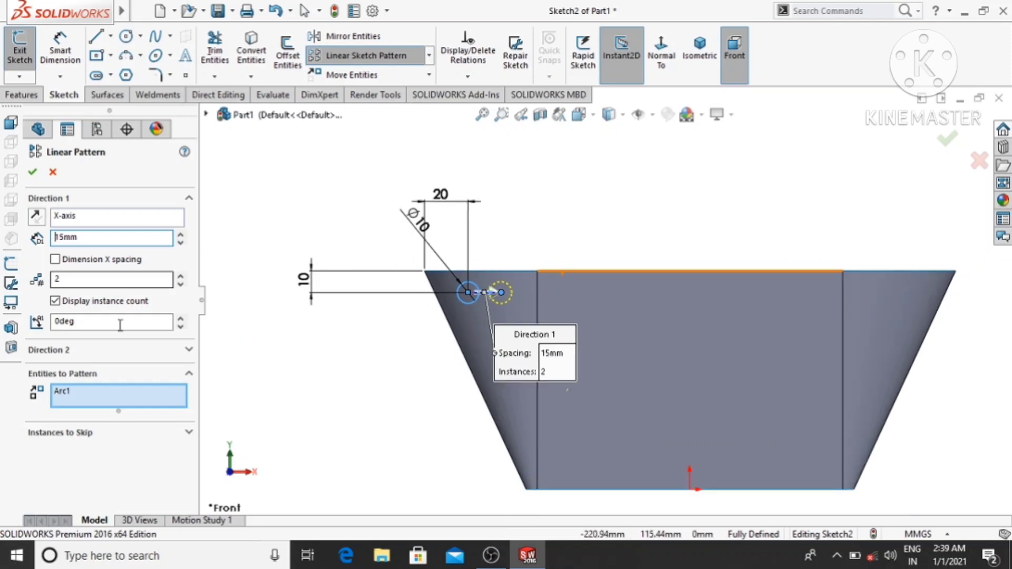
pyautogui.click(181, 275)
pyautogui.click(181, 275)
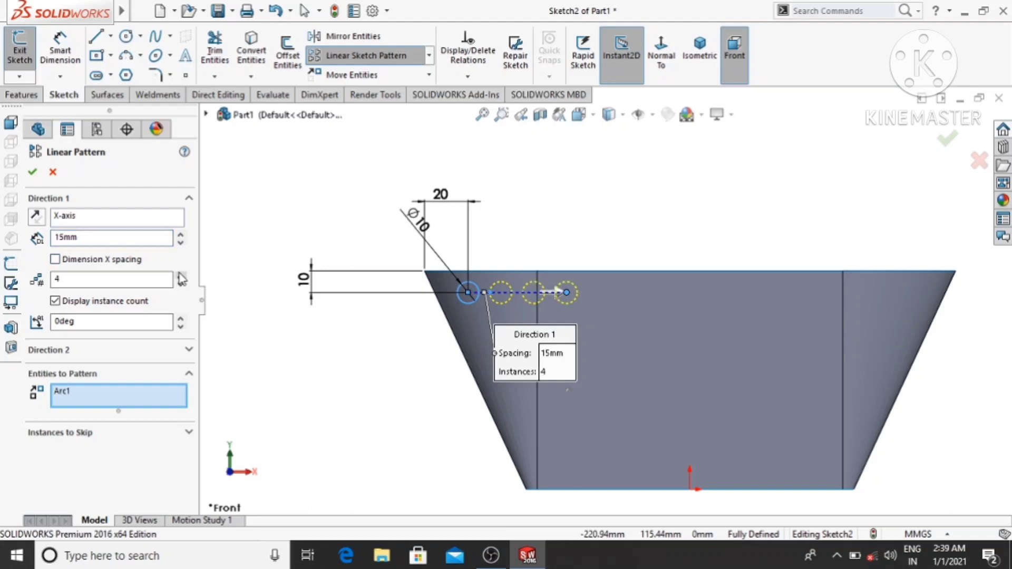
pyautogui.click(181, 275)
pyautogui.click(181, 275)
pyautogui.click(181, 274)
pyautogui.click(181, 275)
pyautogui.click(181, 274)
pyautogui.click(181, 275)
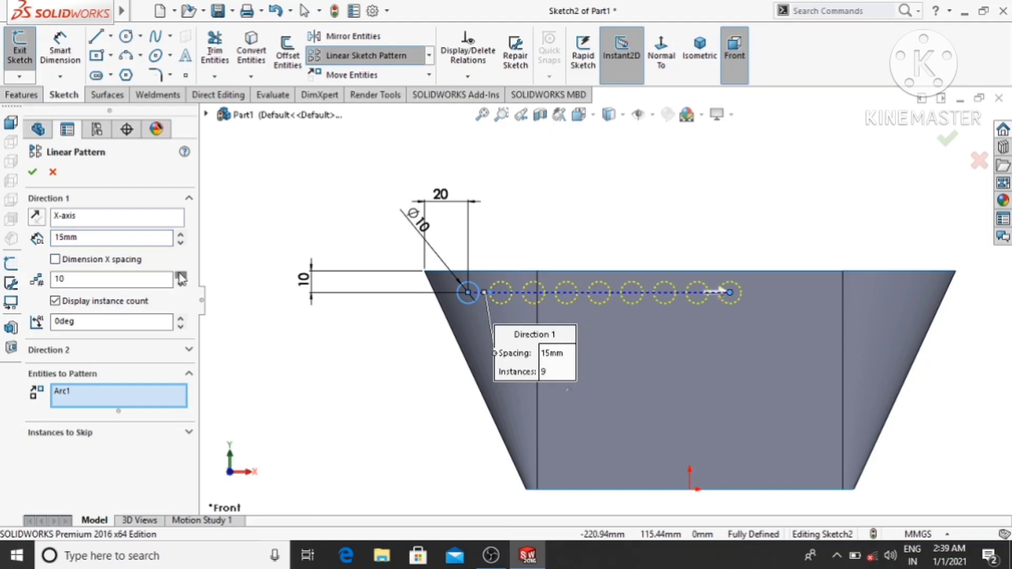
pyautogui.click(181, 274)
pyautogui.click(181, 274)
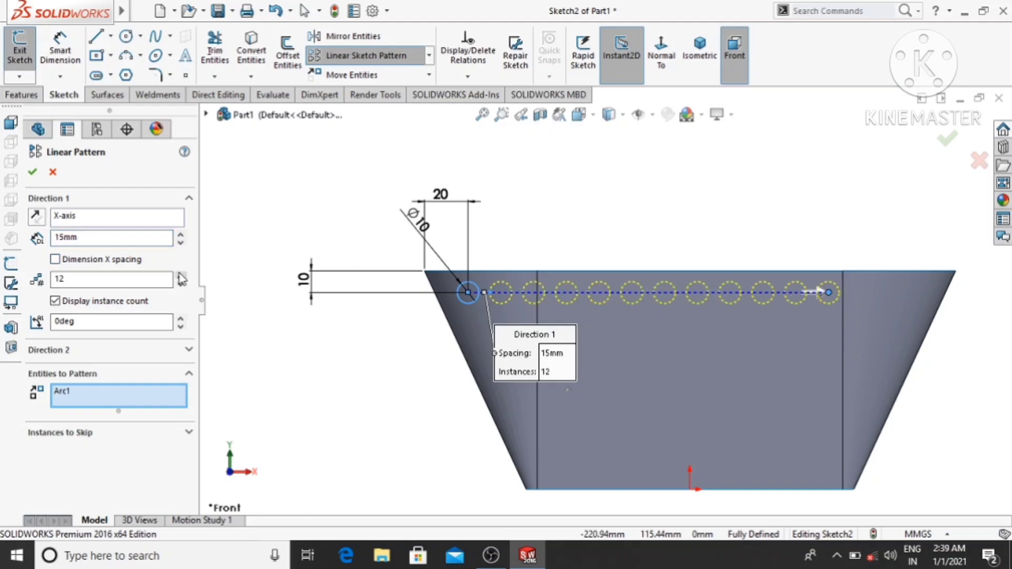
pyautogui.click(181, 274)
# - Change the pattern spacing along the X-axis to 16 mm and check how the row of circles fits the wall
pyautogui.moveTo(83, 237); pyautogui.dragTo(18, 246)
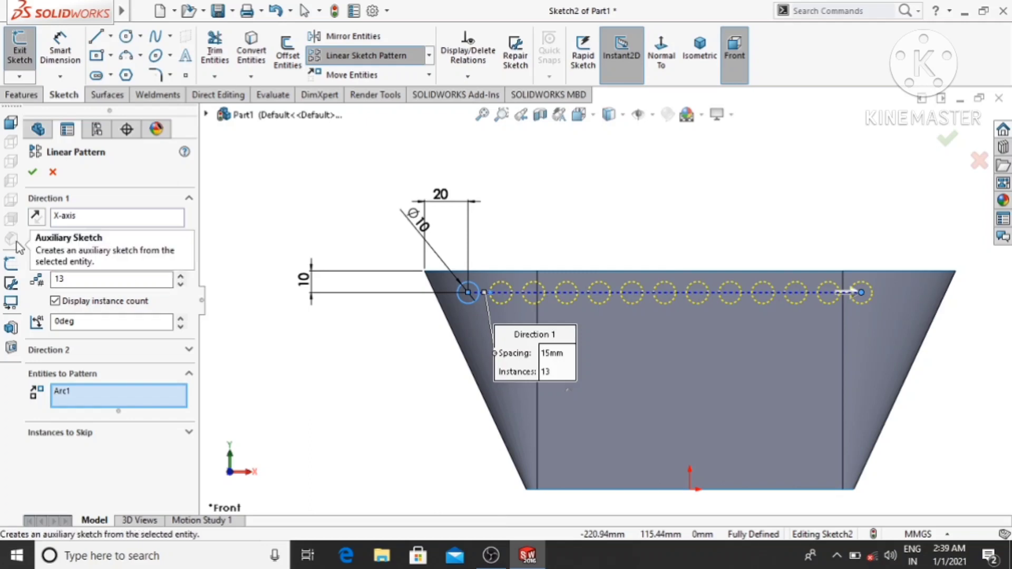
pyautogui.write('16')
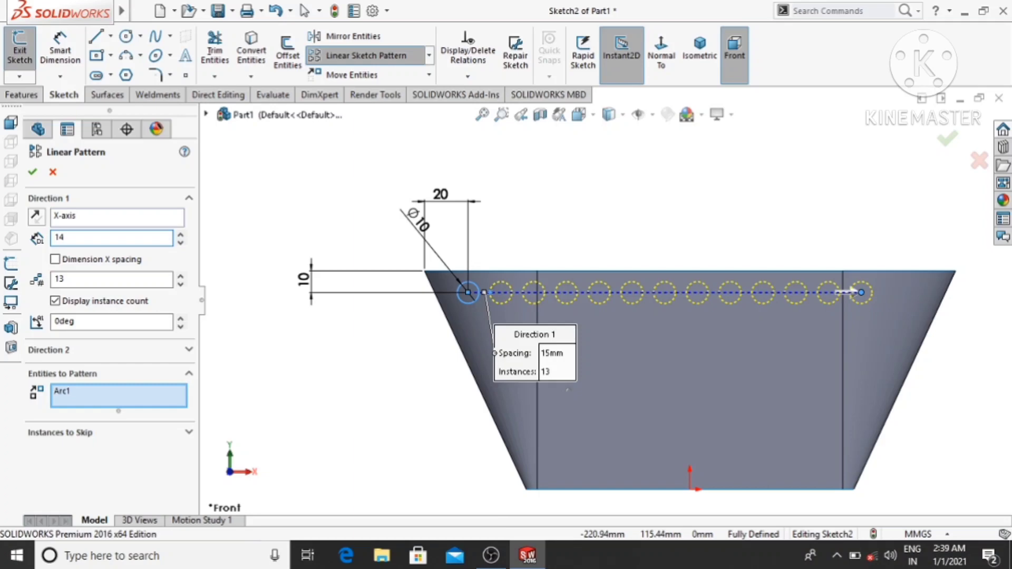
pyautogui.press('Return')
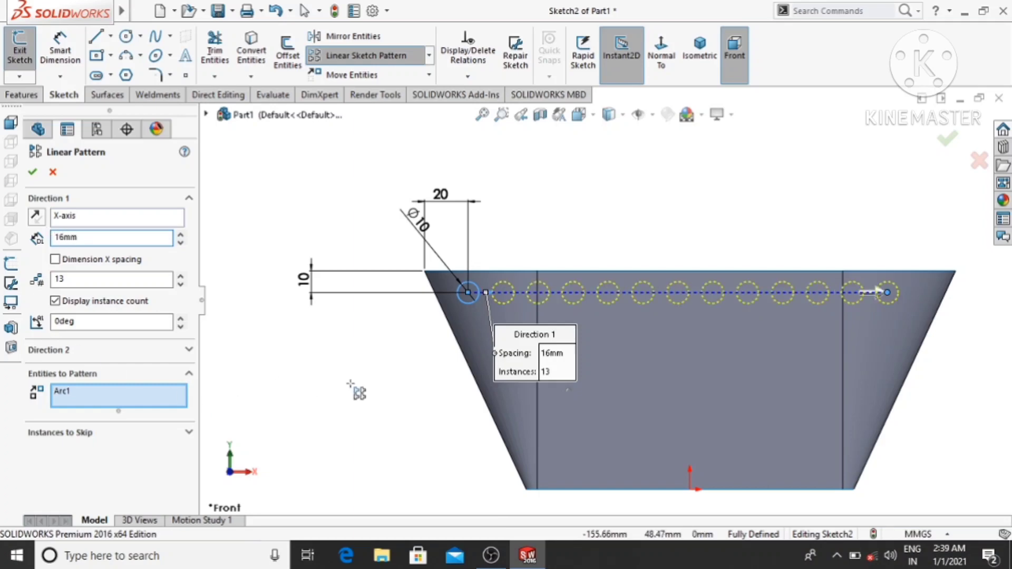
pyautogui.scroll(-3, 533, 282)
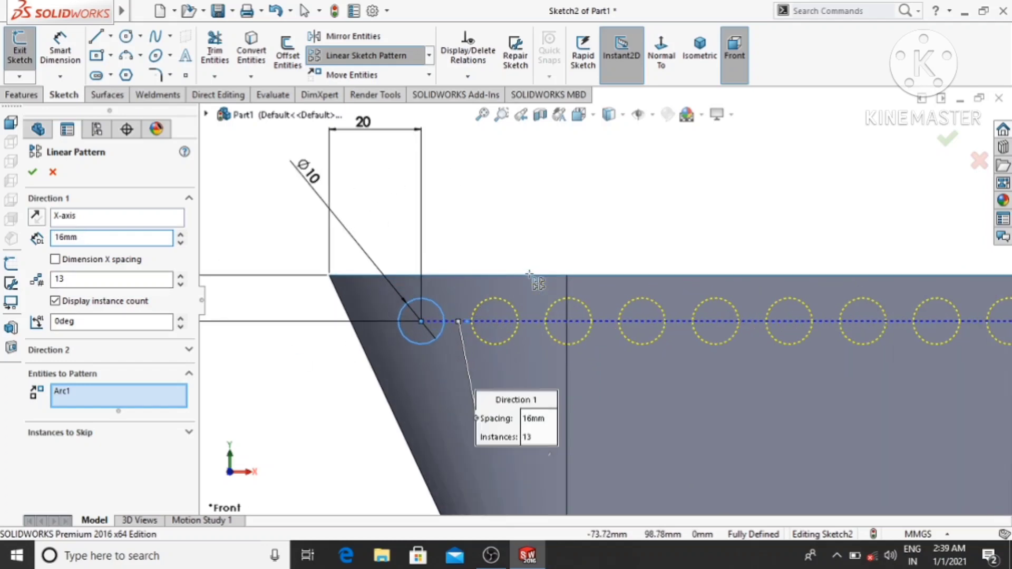
pyautogui.scroll(3, 578, 336)
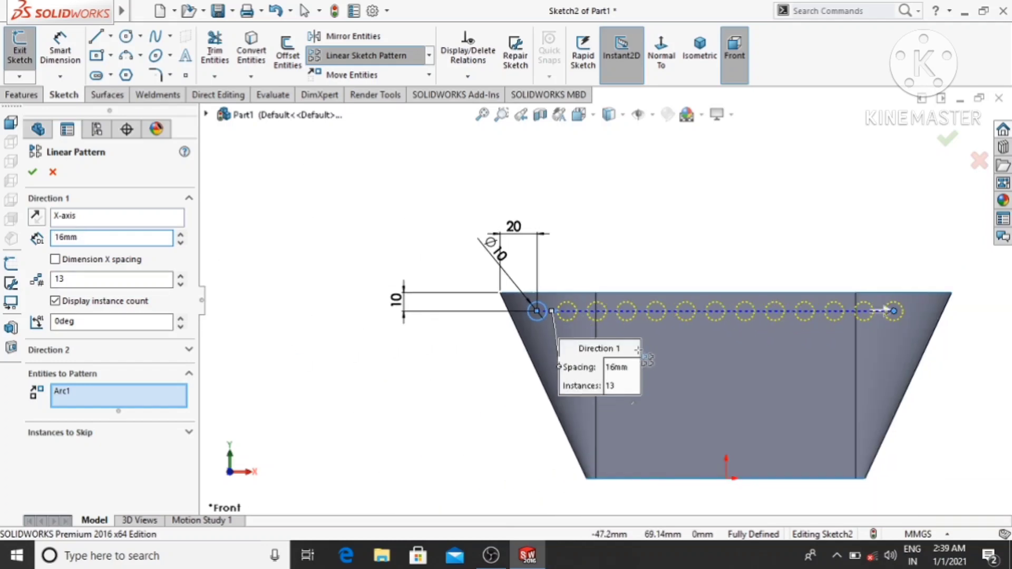
# - Apply the linear sketch pattern of 13 circles spaced 16 mm apart along the X-axis
pyautogui.click(38, 182)
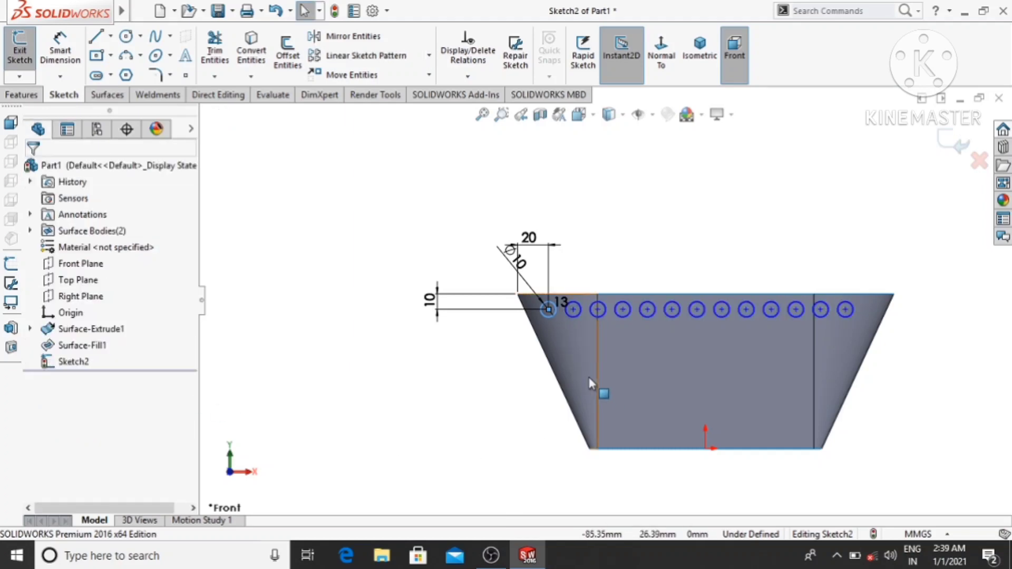
pyautogui.scroll(-2, 593, 349)
pyautogui.scroll(1, 594, 342)
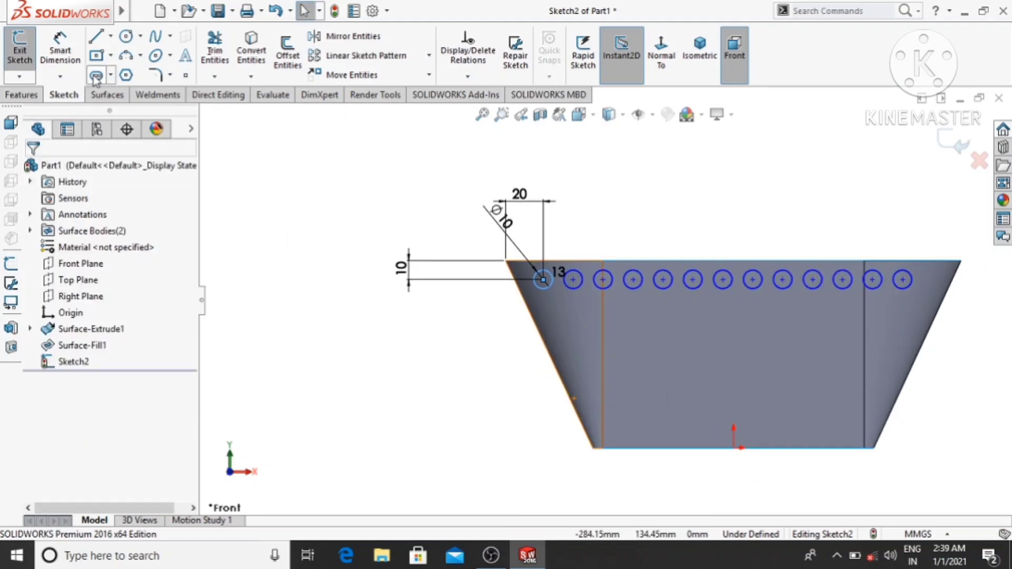
# - Sketch a circle about 10.4 mm in diameter directly below the second circle of the upper row
pyautogui.click(125, 36)
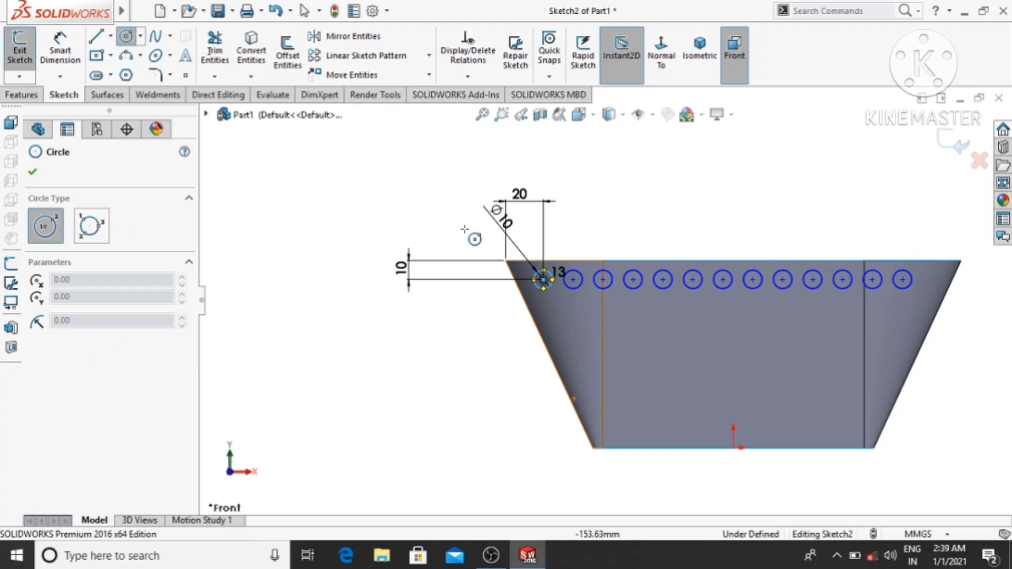
pyautogui.scroll(-2, 577, 319)
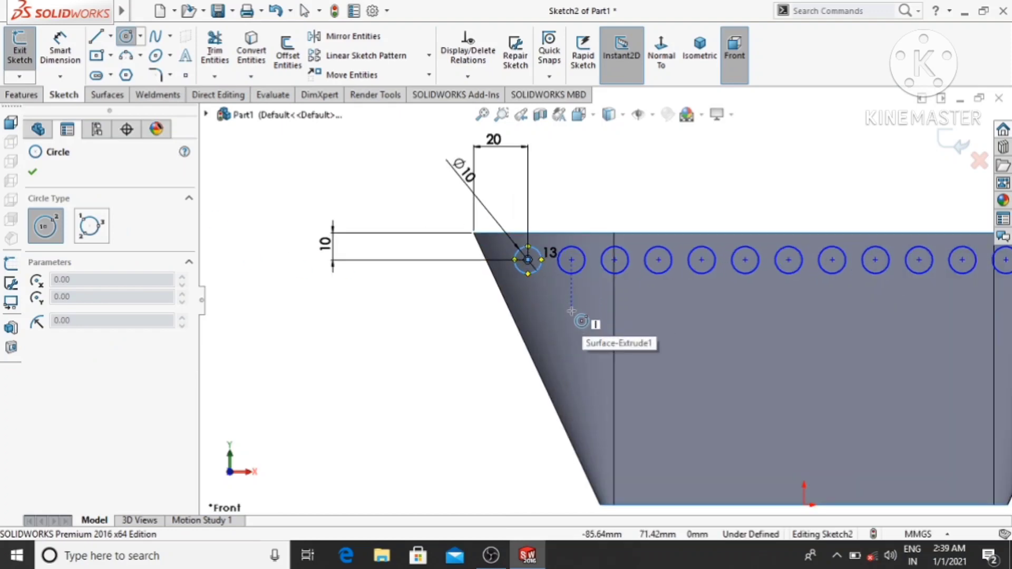
pyautogui.click(571, 312)
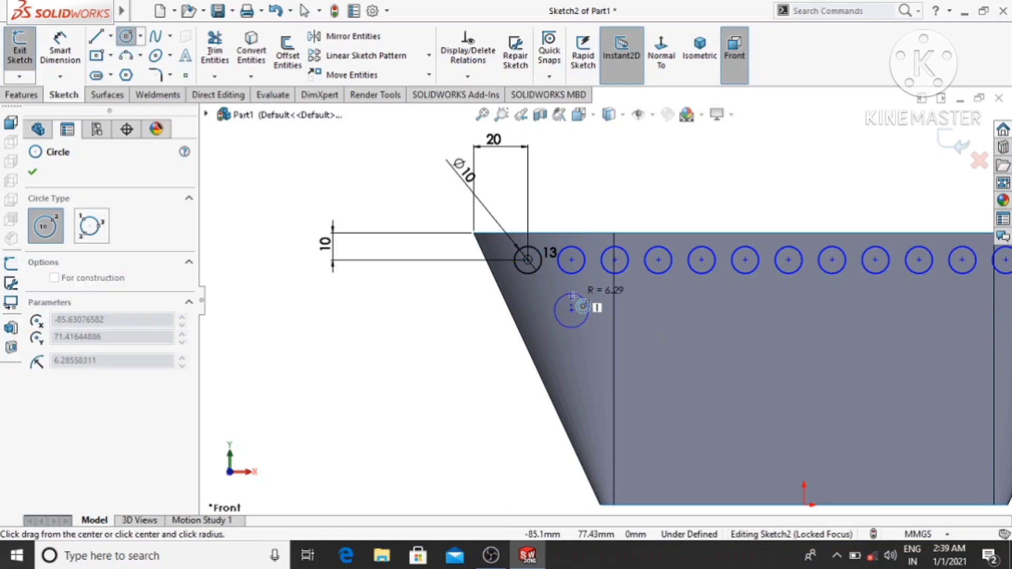
pyautogui.click(558, 298)
pyautogui.press('Escape')
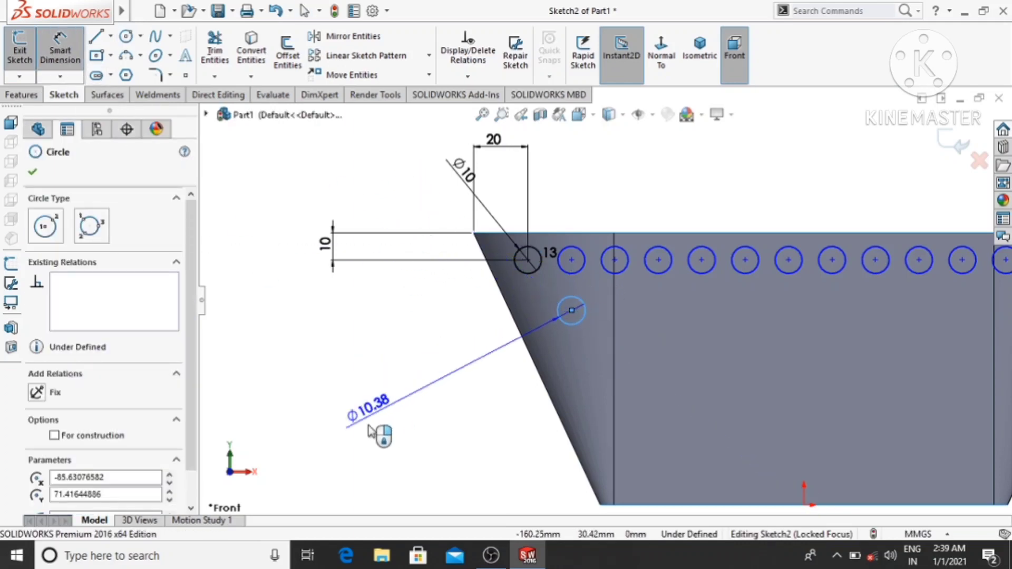
# - Dimension the new circle below the upper row with a 10 mm diameter
pyautogui.click(369, 406)
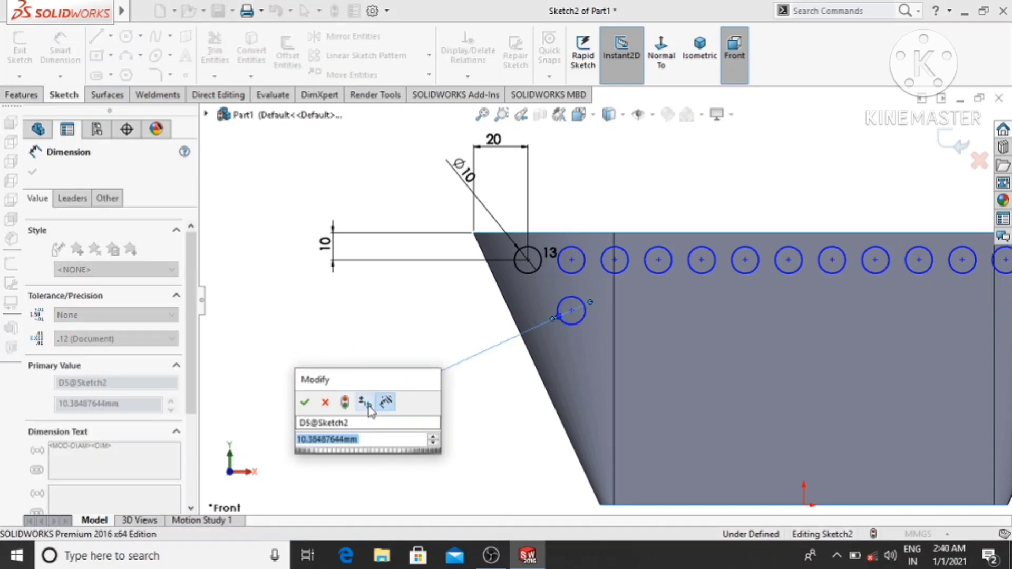
pyautogui.write('10')
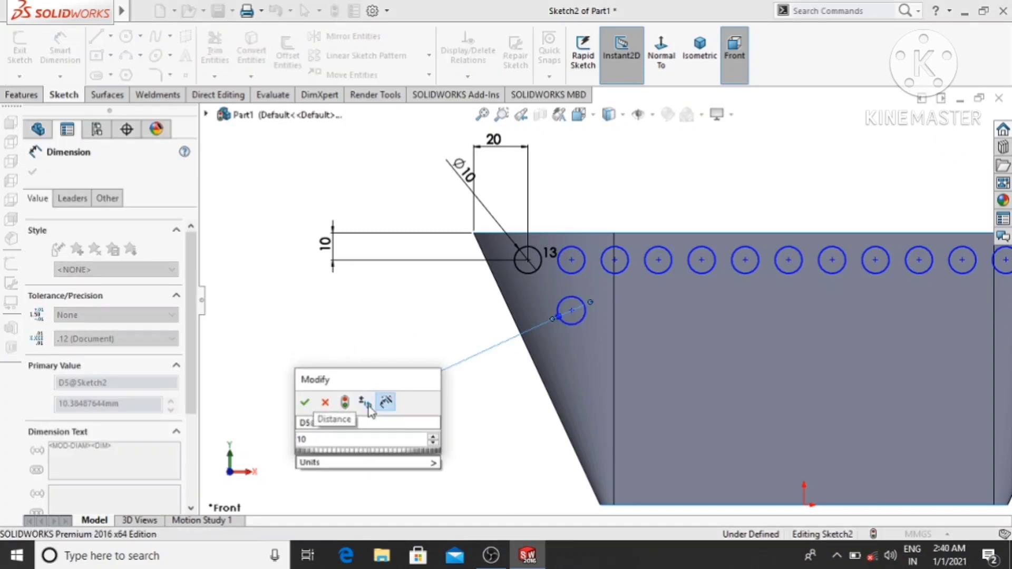
pyautogui.press('Return')
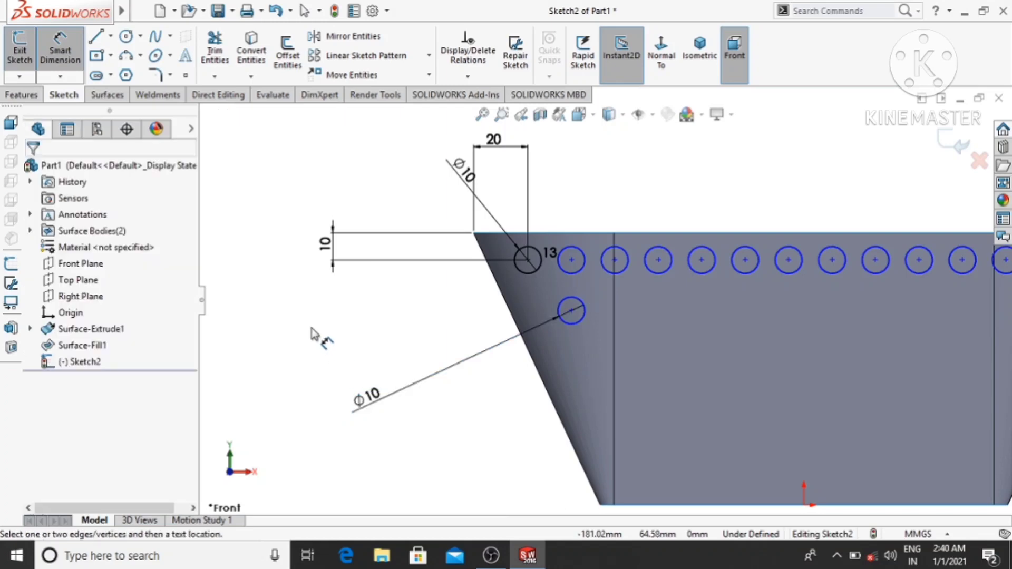
# - Dimension the vertical distance between the lower circle's centre and the circle centre above it as 16 mm
pyautogui.click(572, 310)
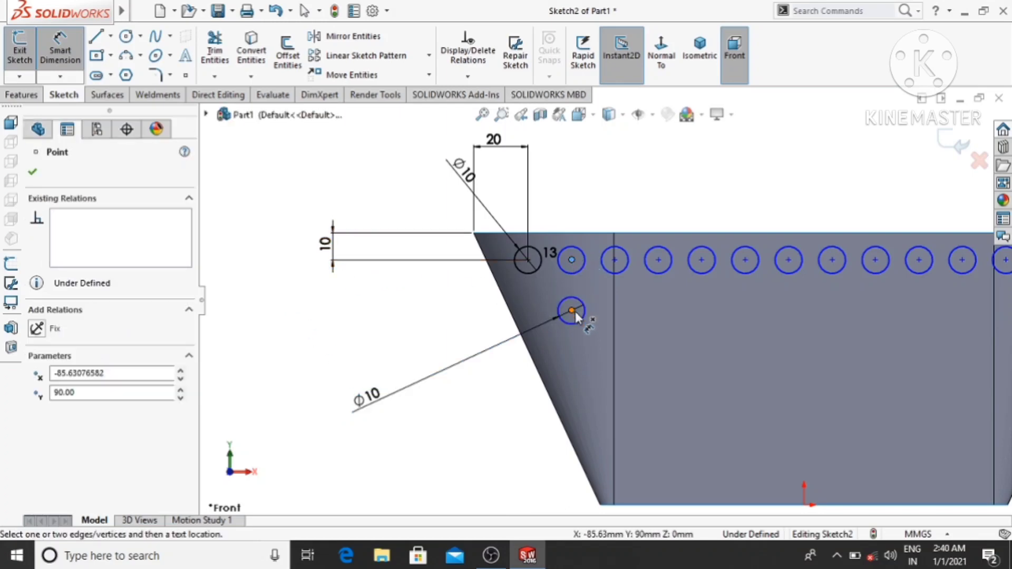
pyautogui.click(571, 310)
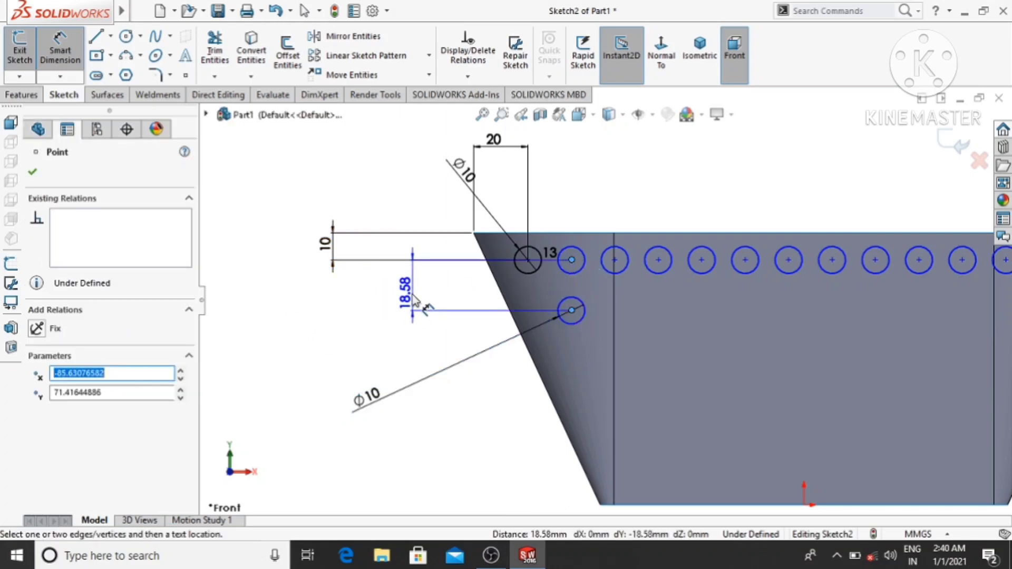
pyautogui.click(413, 295)
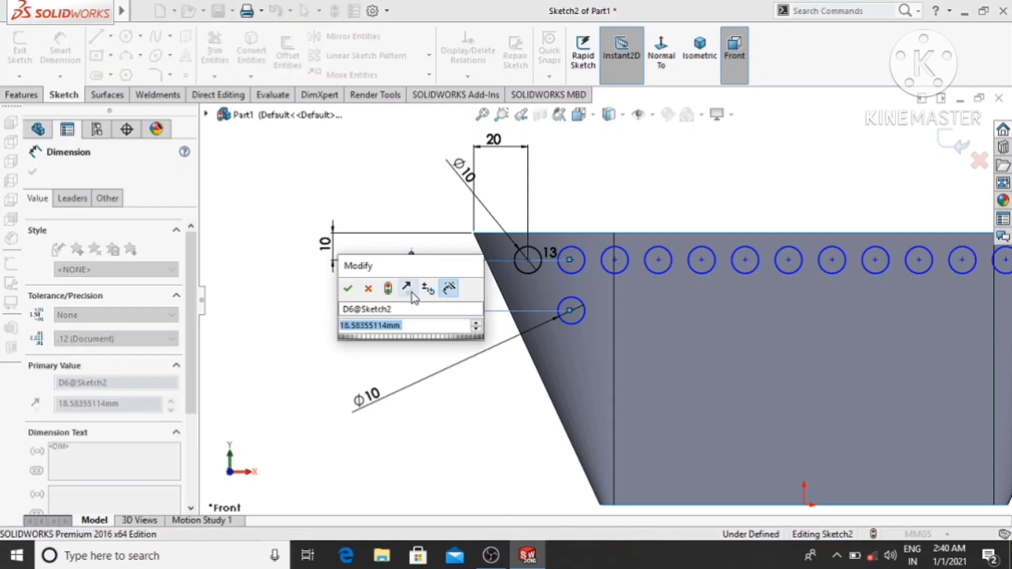
pyautogui.write('16')
pyautogui.press('Return')
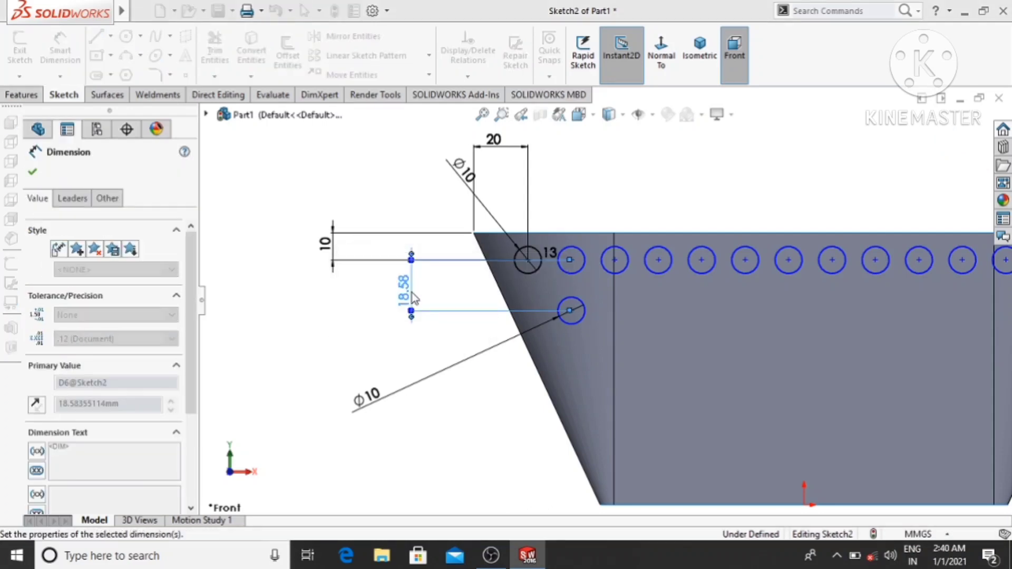
pyautogui.click(288, 339)
pyautogui.press('f')
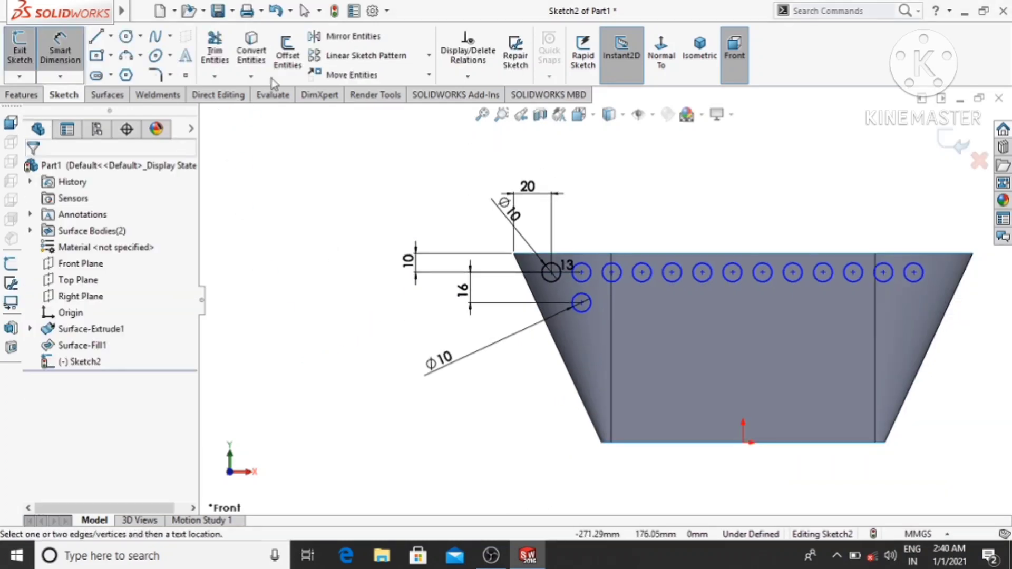
# - Set up a linear sketch pattern of the lower 10 mm circle along the X-axis with 16 mm spacing
pyautogui.click(331, 56)
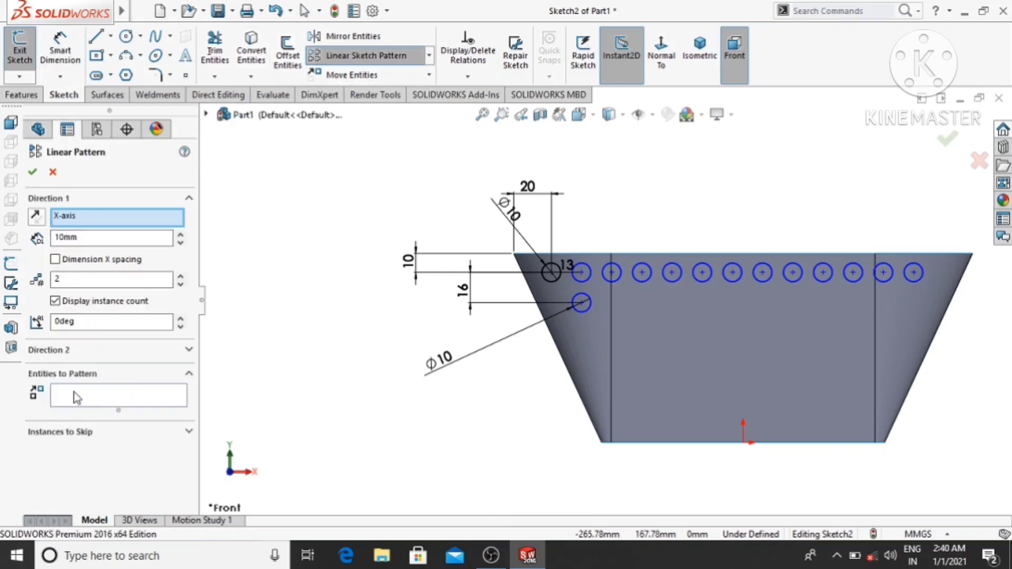
pyautogui.click(77, 396)
pyautogui.click(587, 317)
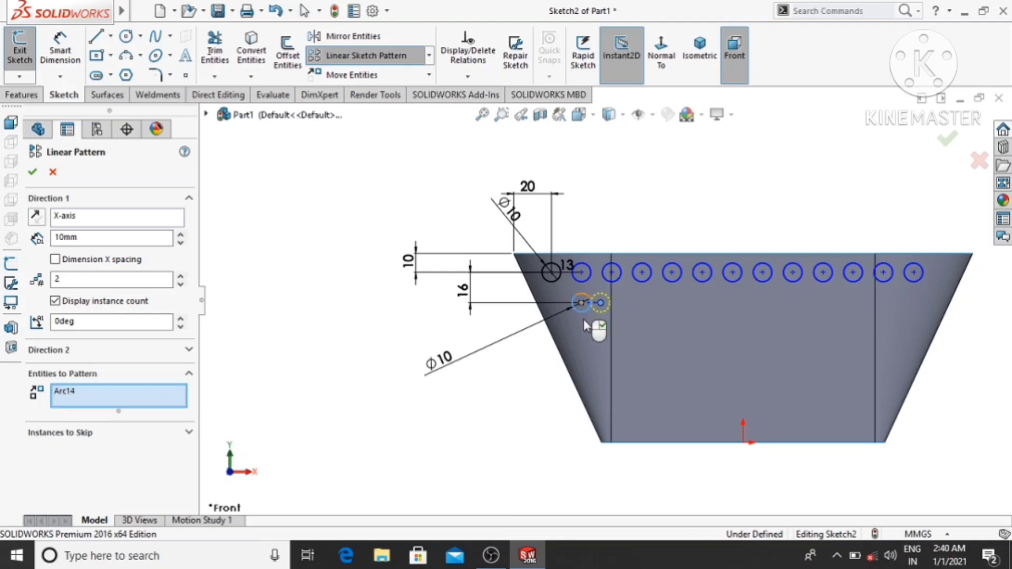
pyautogui.moveTo(79, 237); pyautogui.dragTo(66, 236)
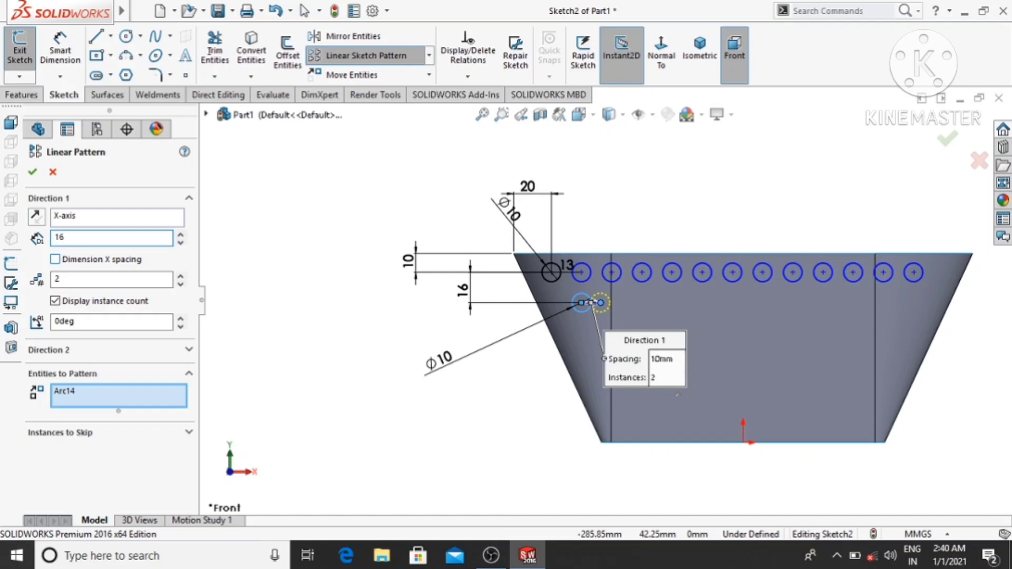
pyautogui.write('16')
pyautogui.press('Return')
# - Raise the second row's pattern to 11 instances and apply it
pyautogui.click(180, 276)
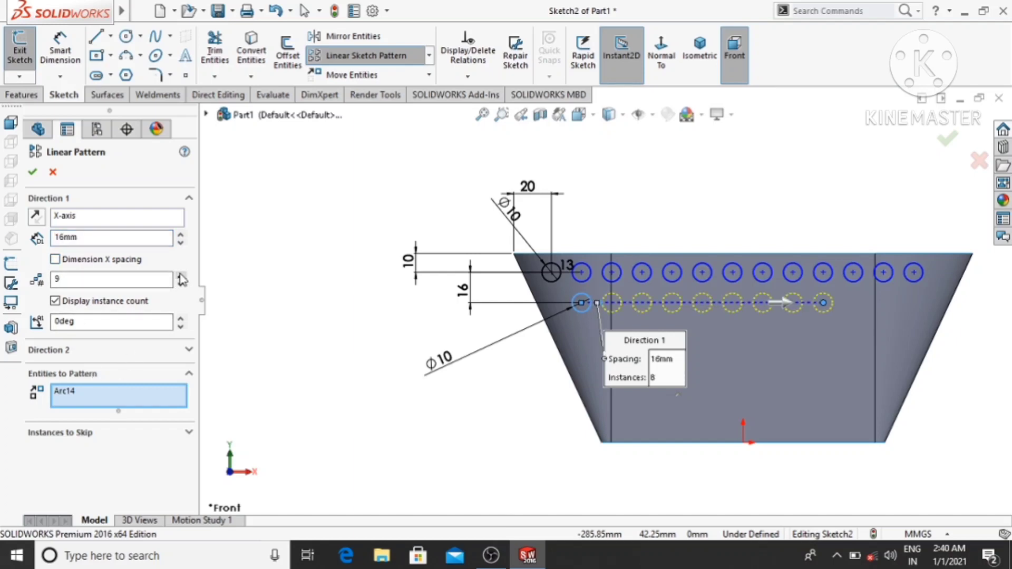
pyautogui.click(180, 276)
pyautogui.click(180, 276)
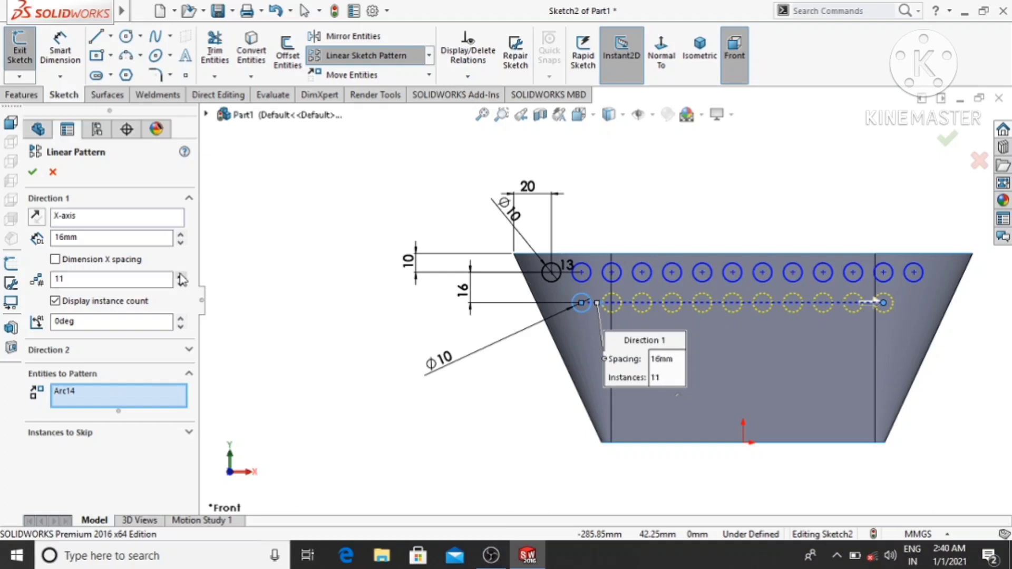
pyautogui.click(33, 173)
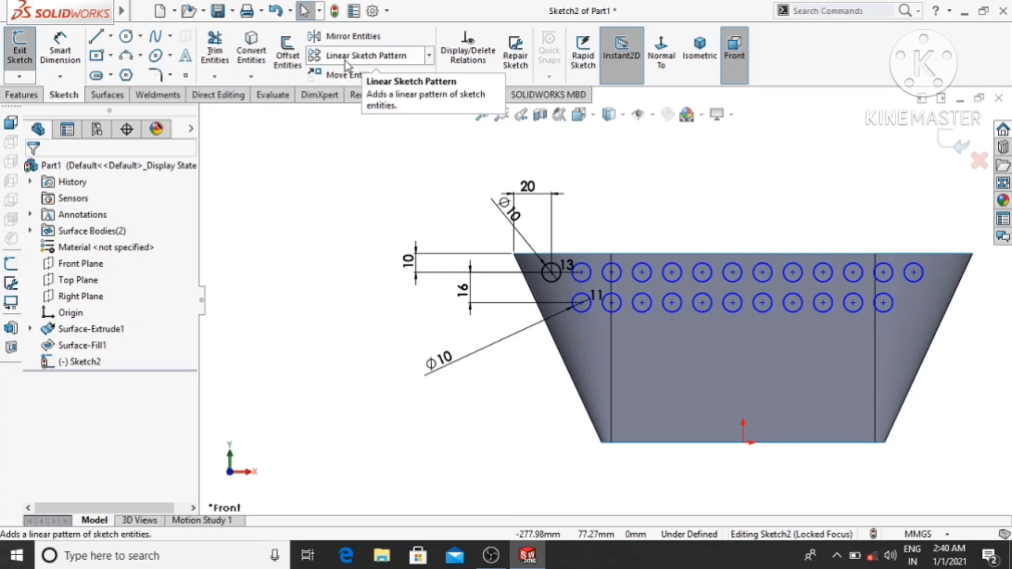
# - Sketch a vertical centerline from the origin upward, ending below the second row of circles
pyautogui.click(111, 37)
pyautogui.click(127, 72)
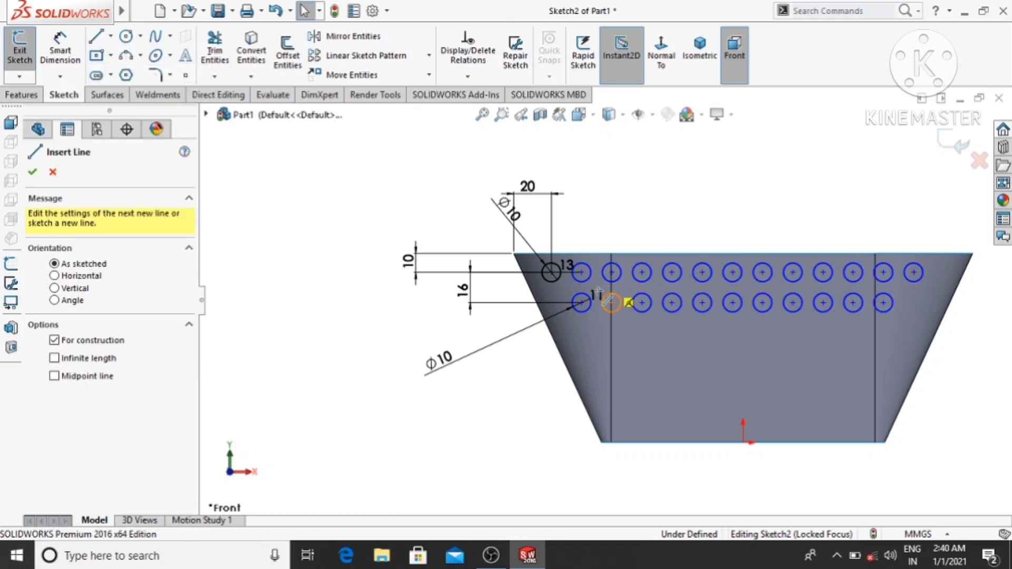
pyautogui.click(743, 442)
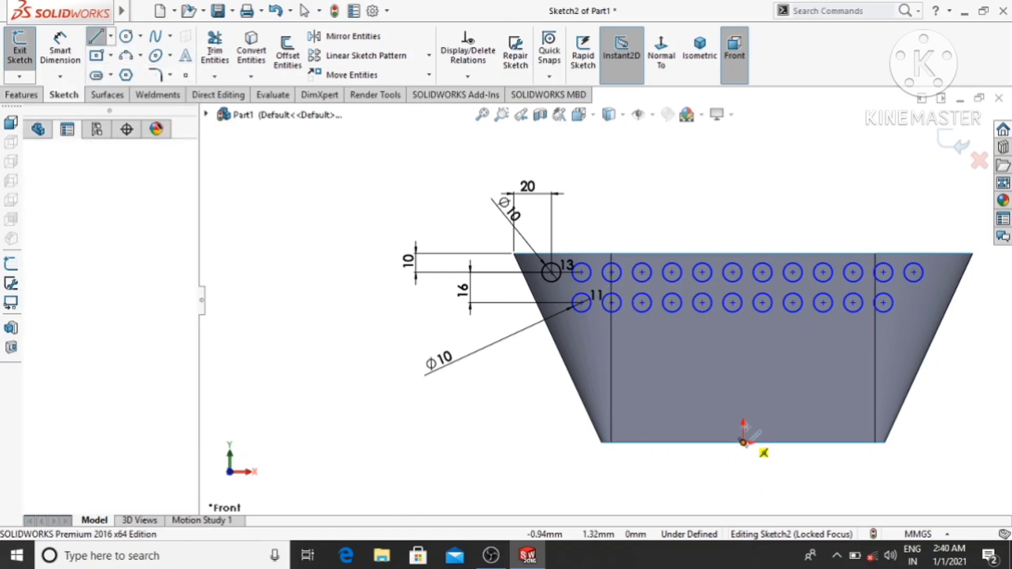
pyautogui.click(743, 352)
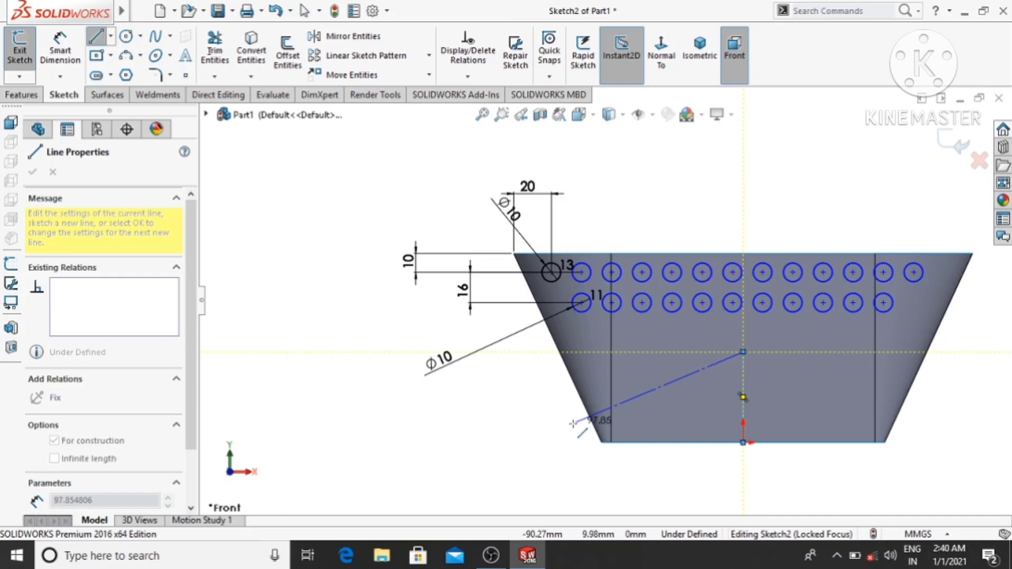
pyautogui.press('Escape')
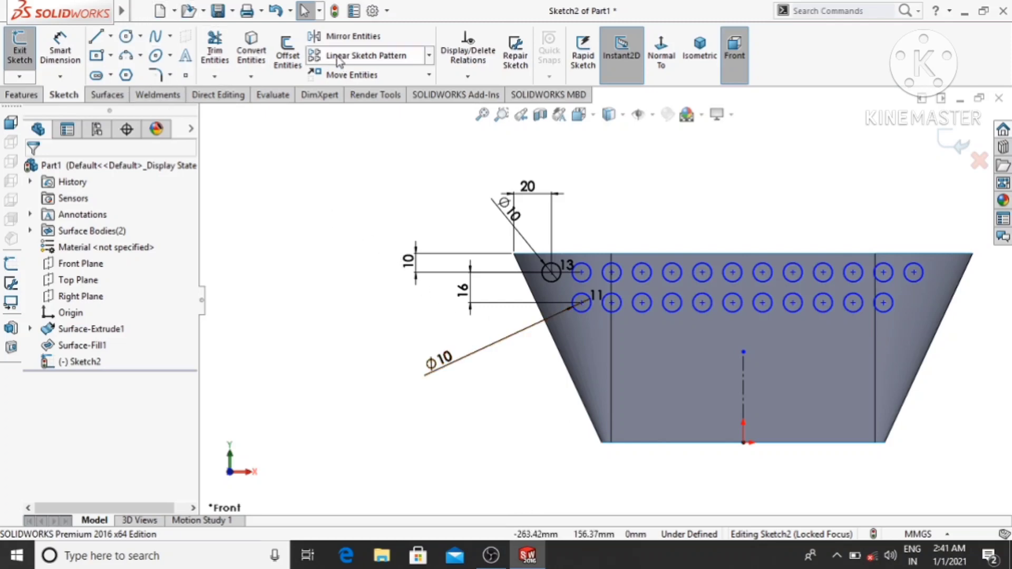
pyautogui.click(366, 57)
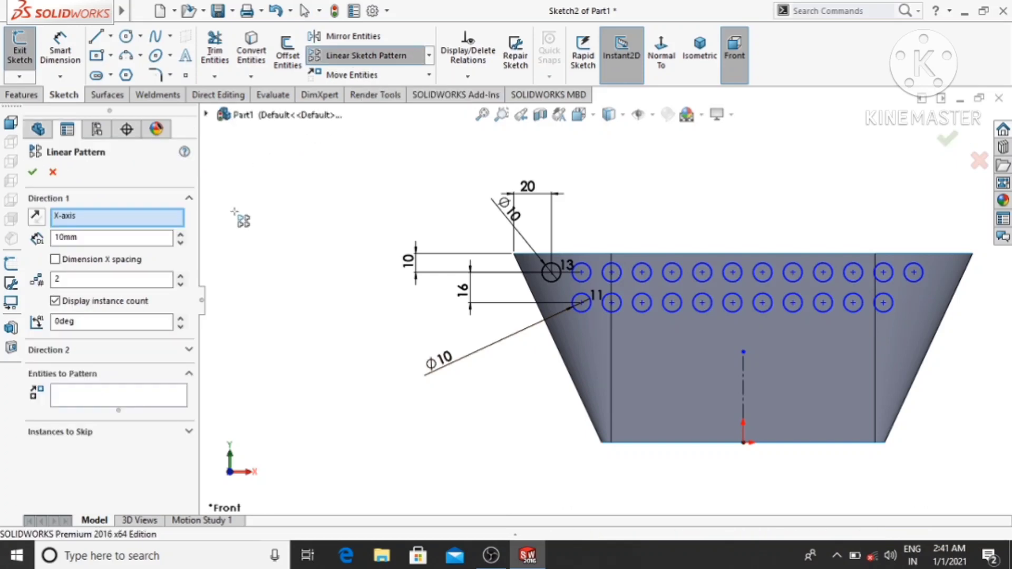
pyautogui.rightClick(92, 221)
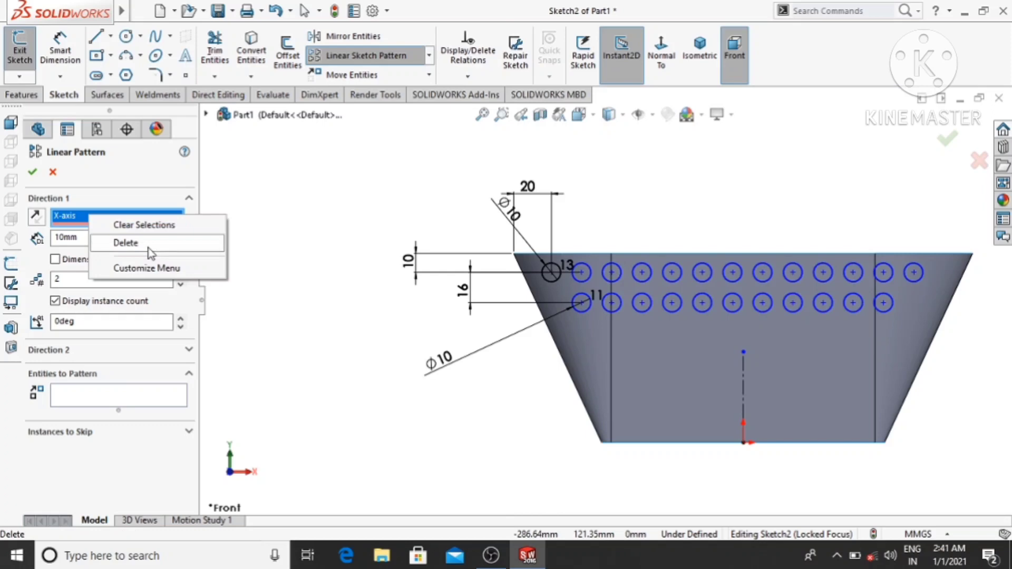
pyautogui.click(144, 226)
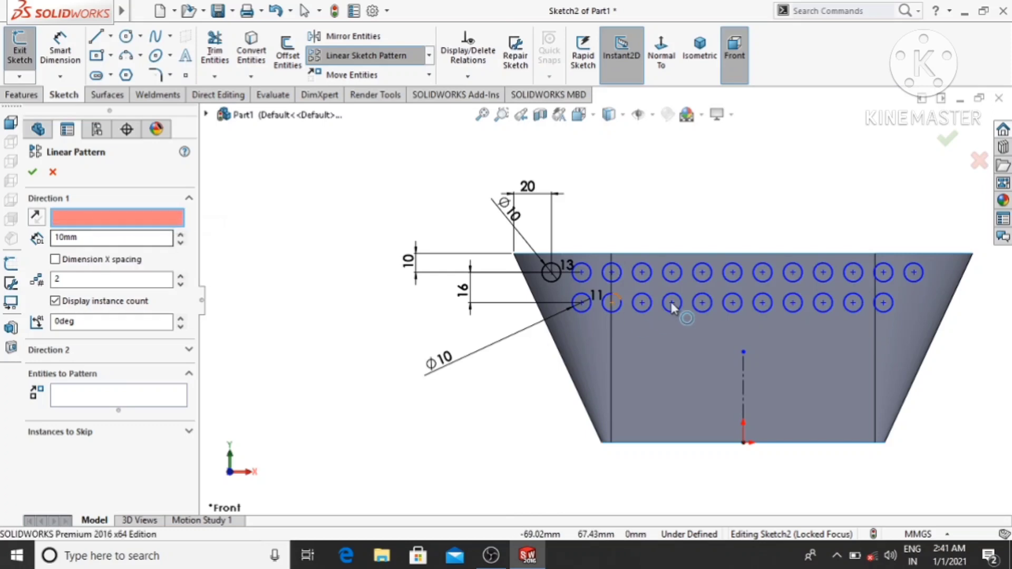
pyautogui.click(745, 378)
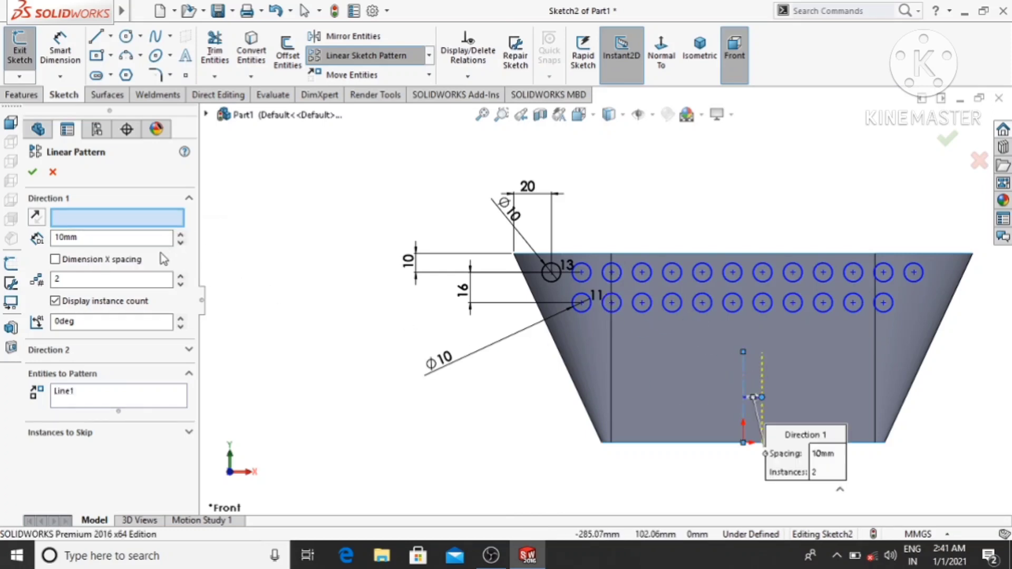
pyautogui.rightClick(95, 397)
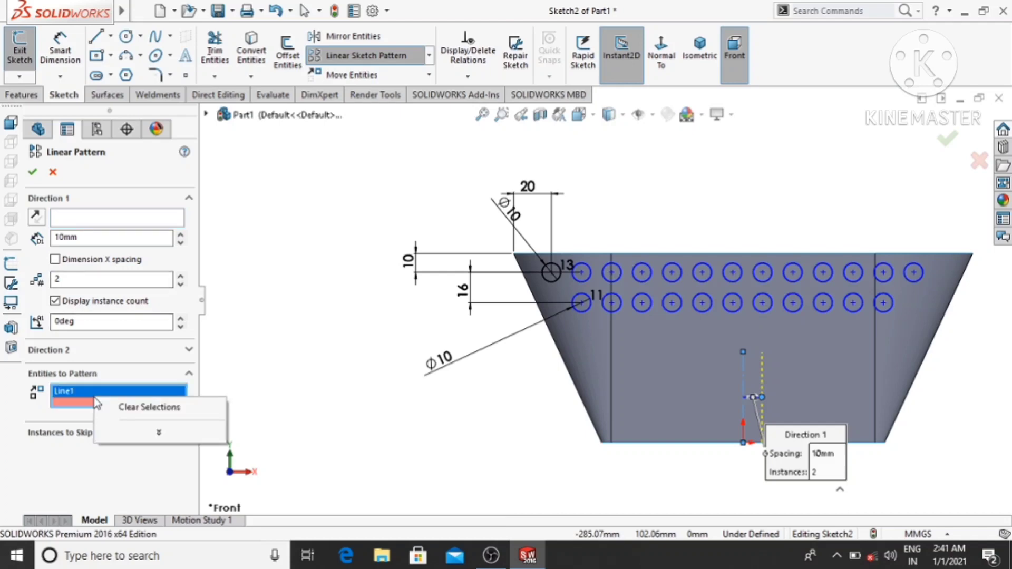
pyautogui.click(136, 407)
pyautogui.click(580, 313)
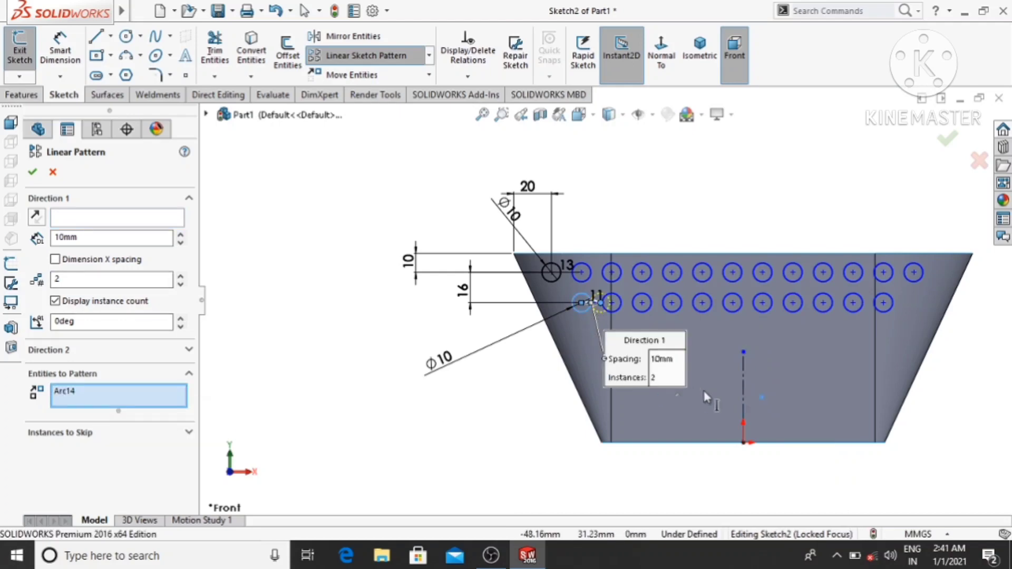
pyautogui.click(97, 218)
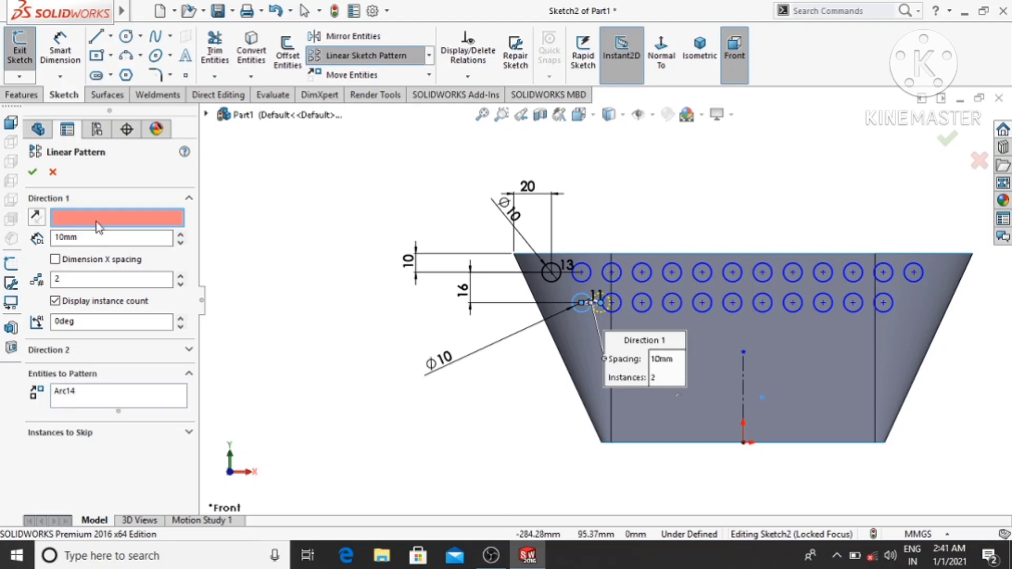
pyautogui.click(742, 383)
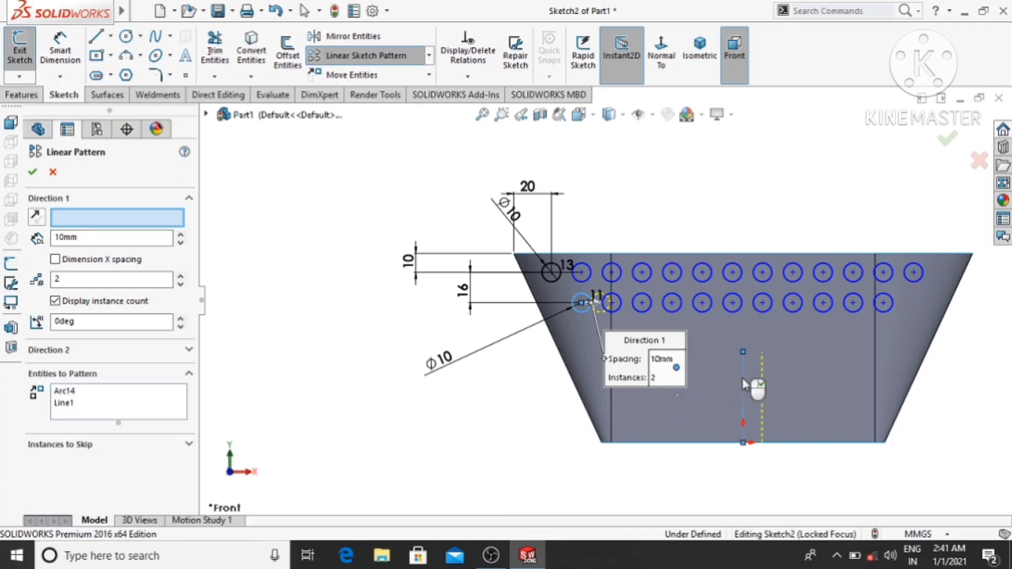
pyautogui.click(53, 173)
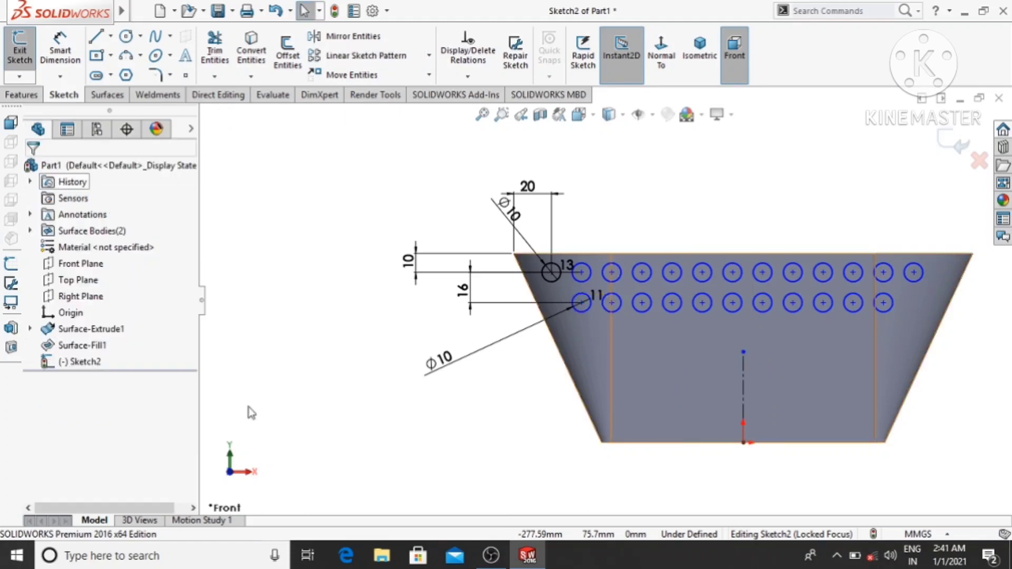
# - Sketch a circle directly below the first circle of the second row, similar in size to the existing circles
pyautogui.click(125, 37)
pyautogui.scroll(-3, 533, 406)
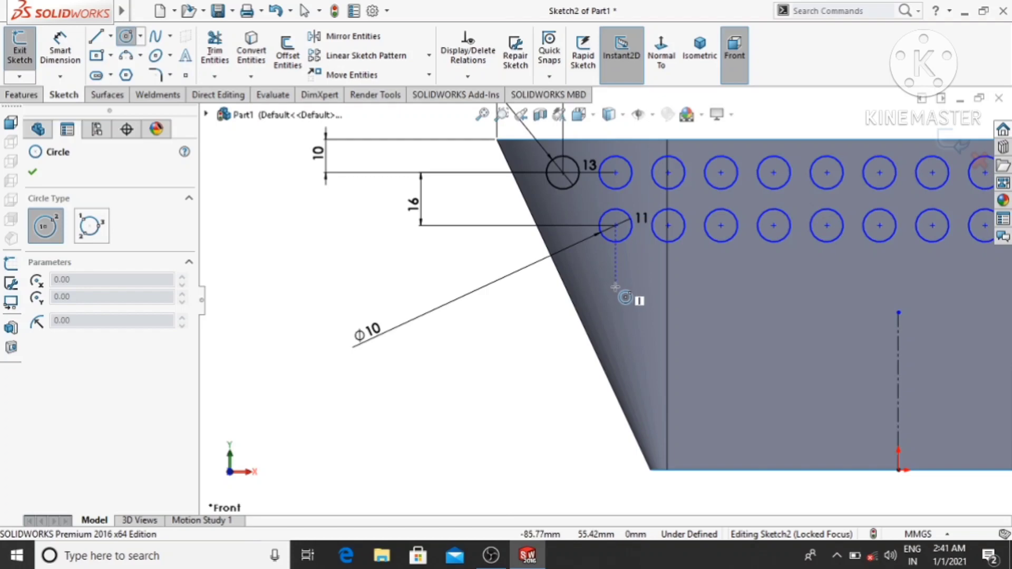
pyautogui.click(615, 288)
pyautogui.click(630, 281)
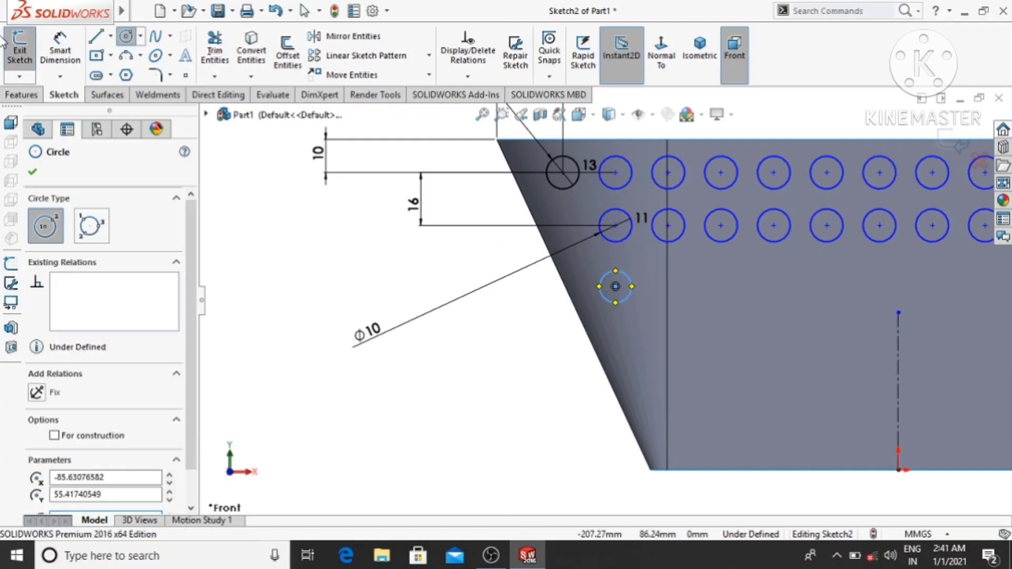
# - Dimension the diameter of the single circle below the second row to 10 mm
pyautogui.click(63, 34)
pyautogui.click(609, 300)
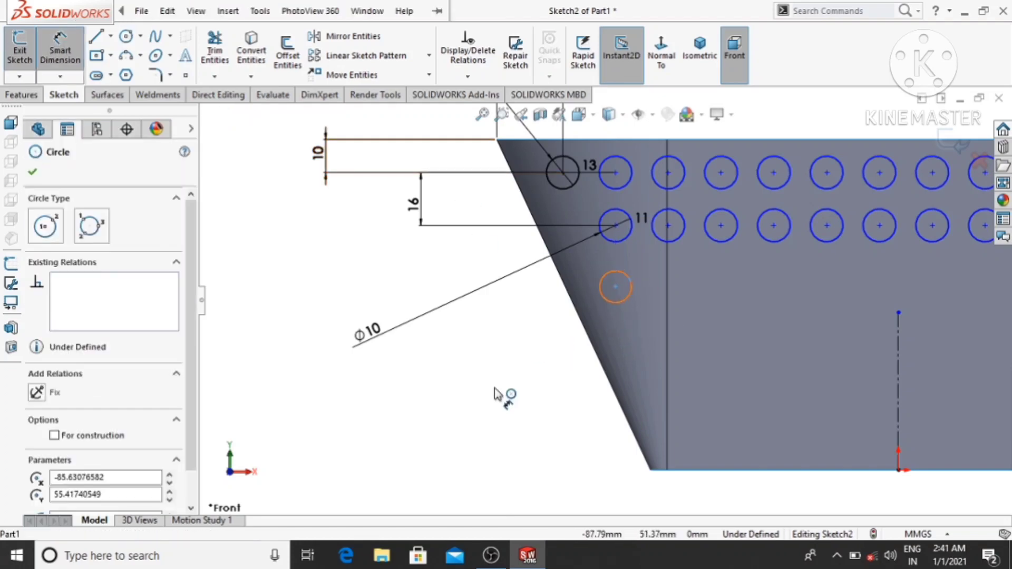
pyautogui.click(494, 397)
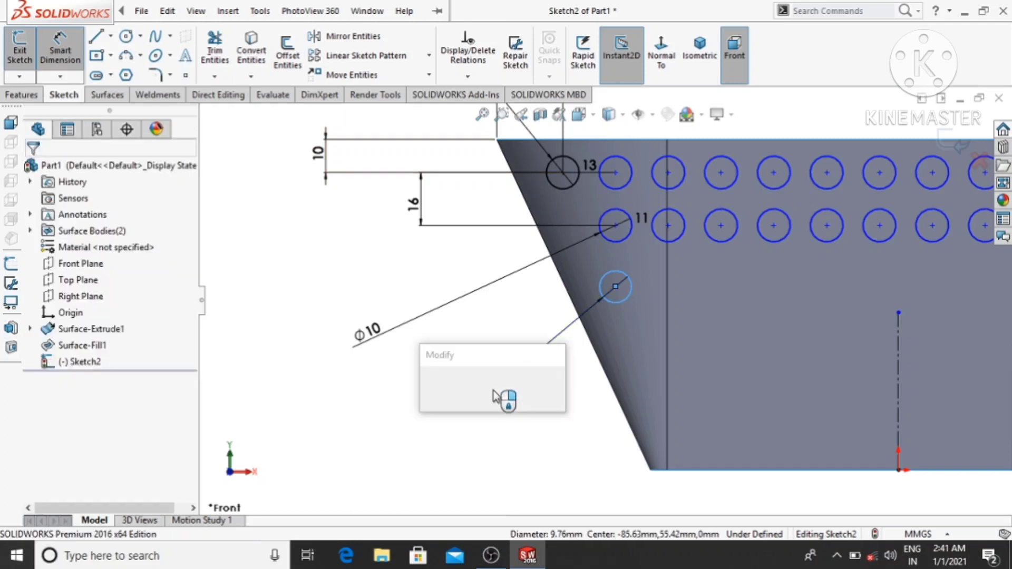
pyautogui.write('10')
pyautogui.press('Return')
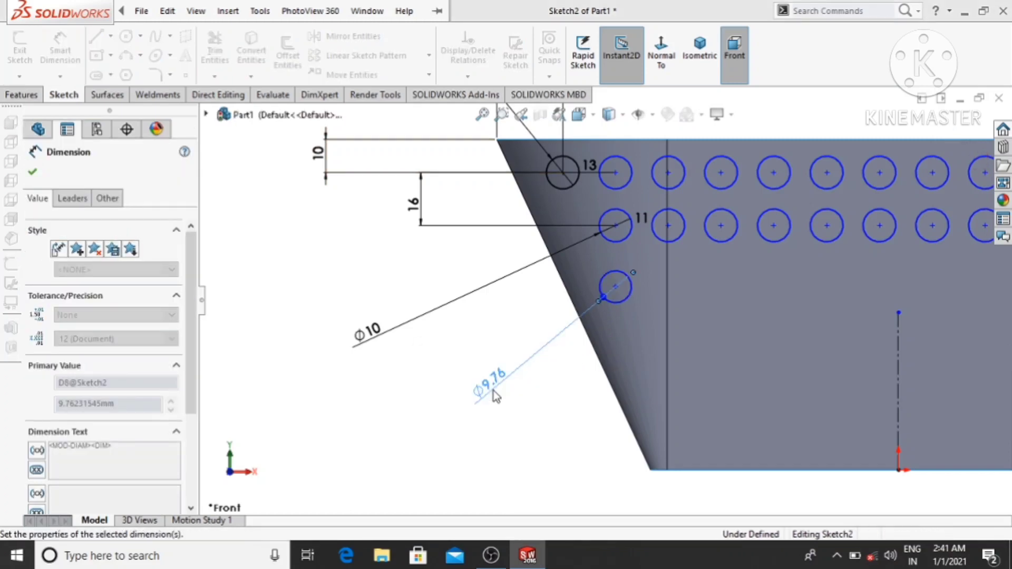
pyautogui.click(481, 390)
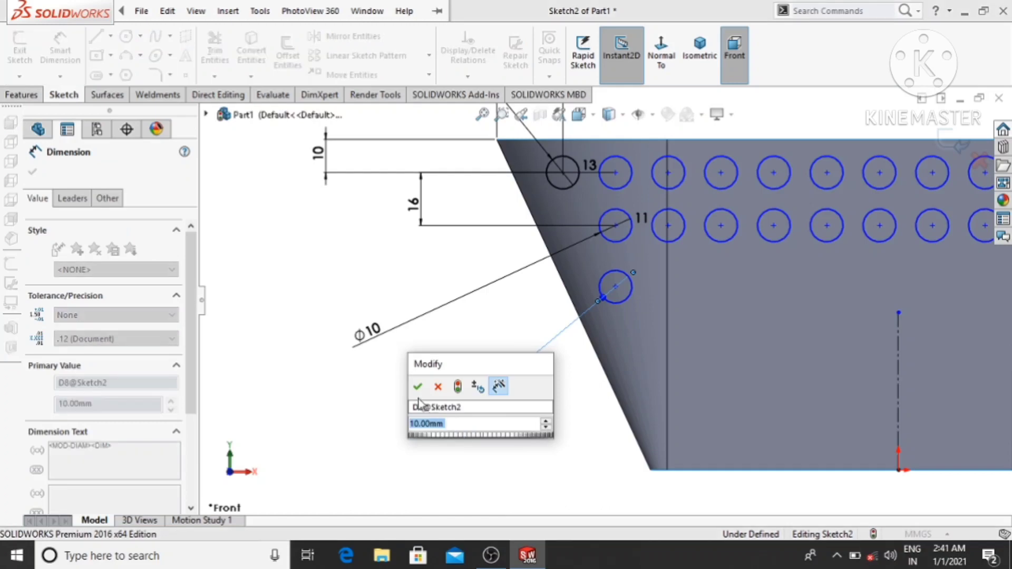
pyautogui.click(418, 387)
pyautogui.scroll(3, 364, 401)
pyautogui.click(369, 400)
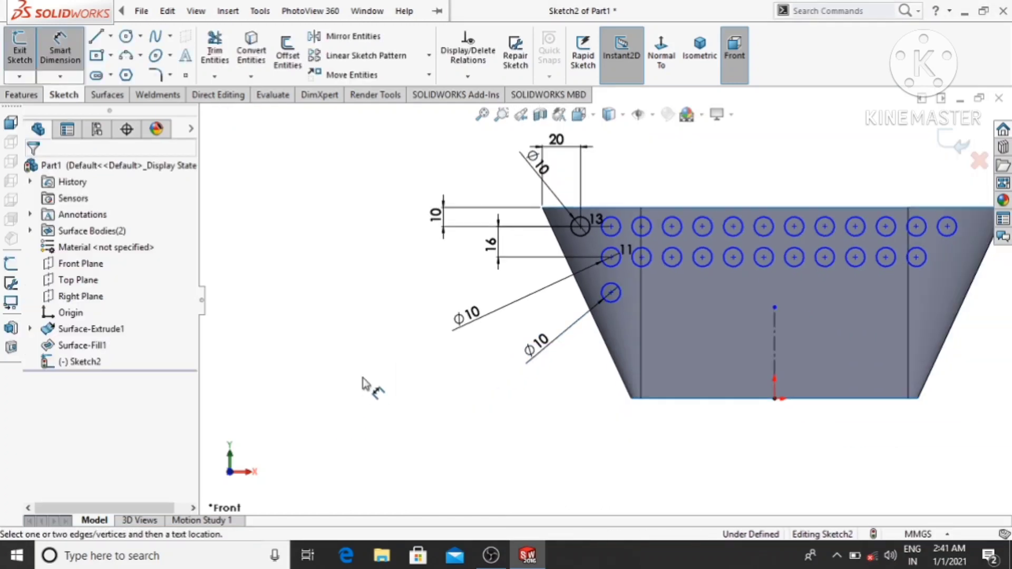
# - Create a linear sketch pattern of the third-row circle along the X-axis with 16 mm spacing and 11 instances
pyautogui.click(331, 57)
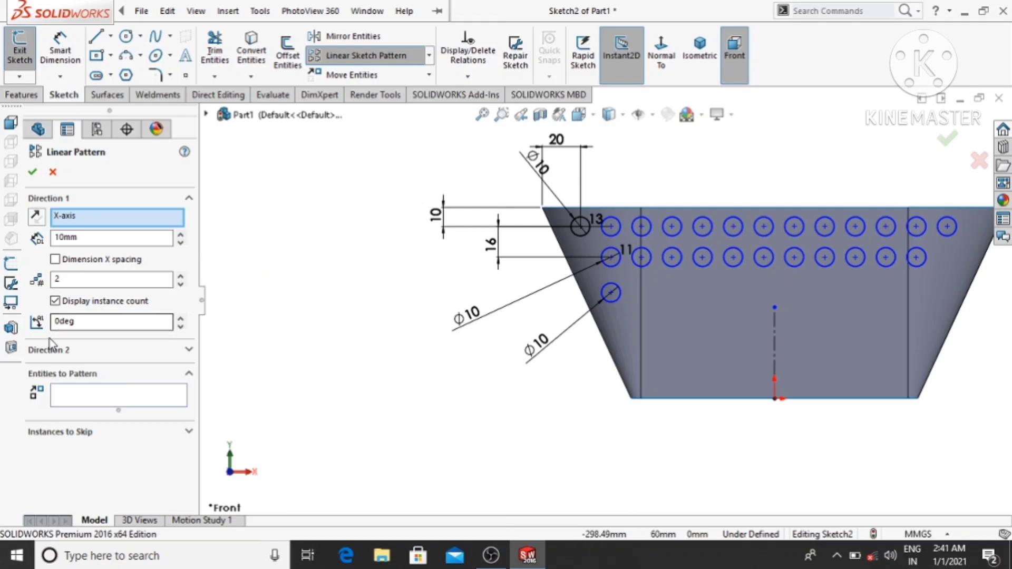
pyautogui.click(89, 400)
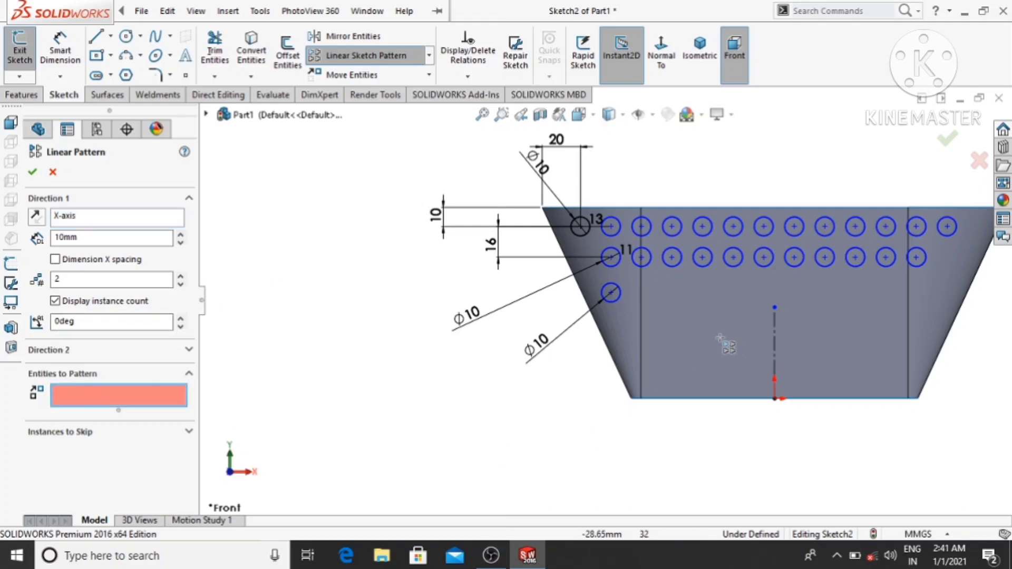
pyautogui.click(612, 298)
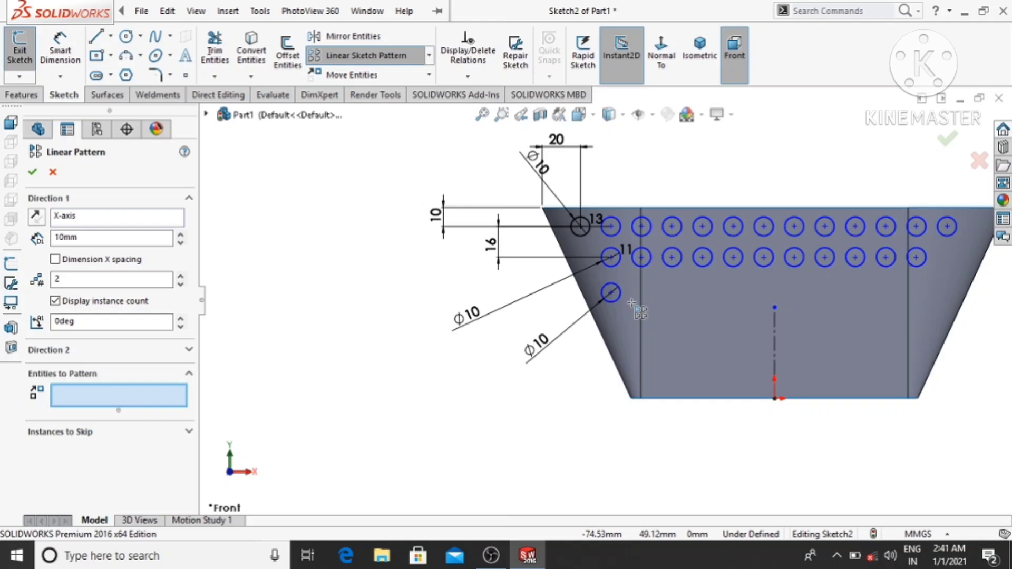
pyautogui.click(613, 298)
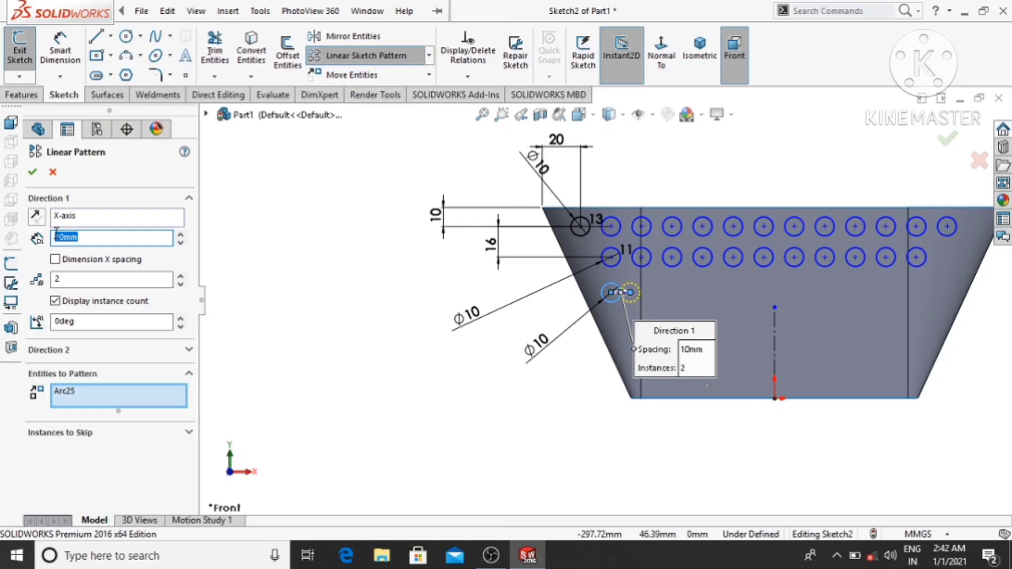
pyautogui.write('16')
pyautogui.press('Return')
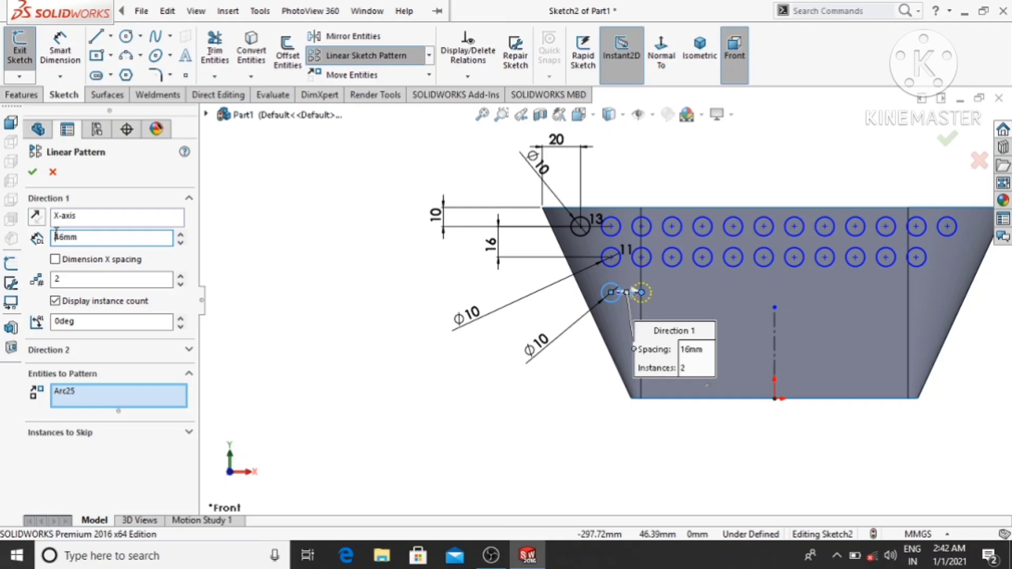
pyautogui.click(180, 276)
pyautogui.click(180, 276)
pyautogui.click(181, 276)
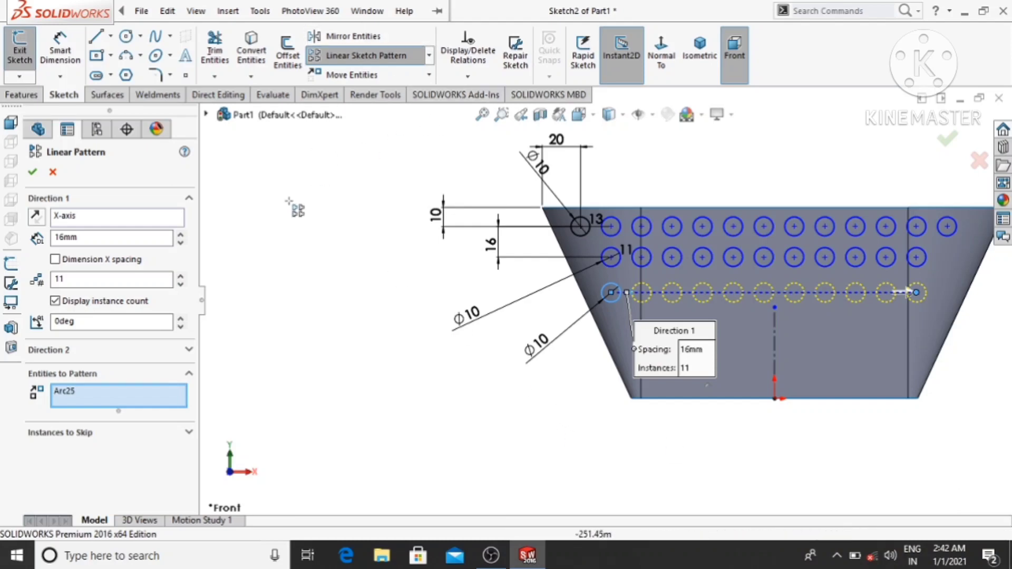
pyautogui.click(33, 174)
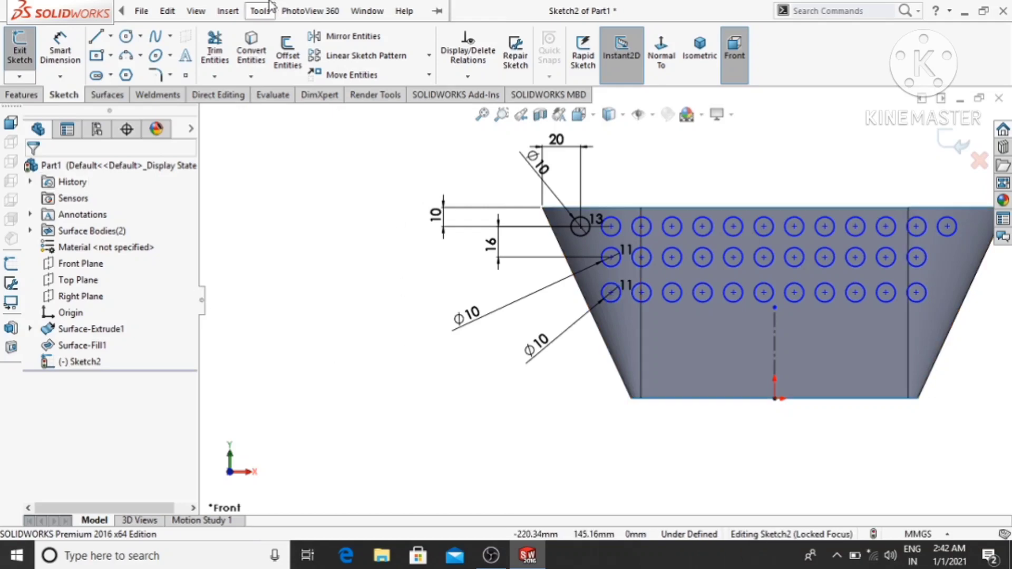
# - Sketch a circle about 6.2 mm in diameter directly below the second circle of the third row
pyautogui.click(126, 36)
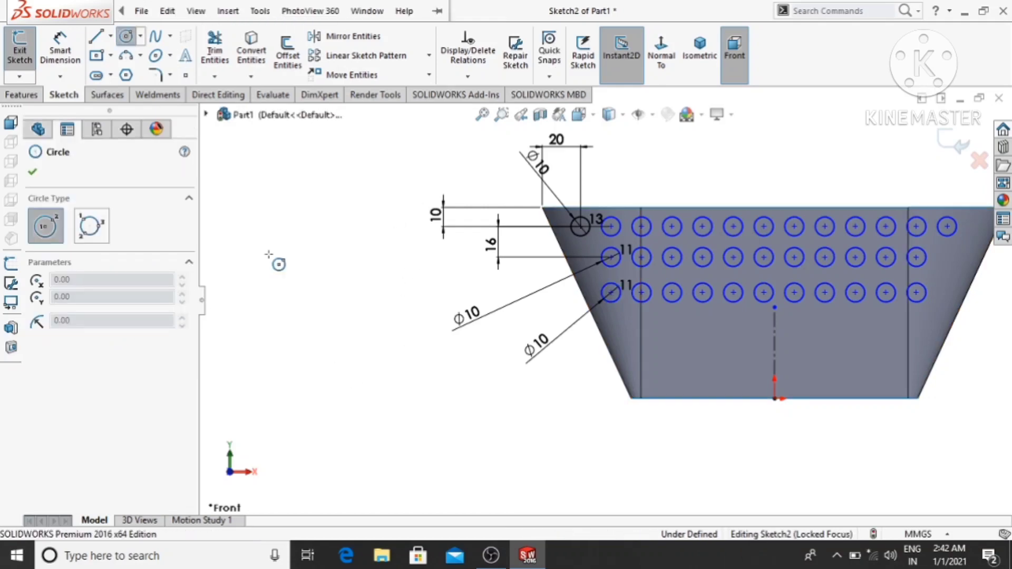
pyautogui.scroll(-2, 664, 343)
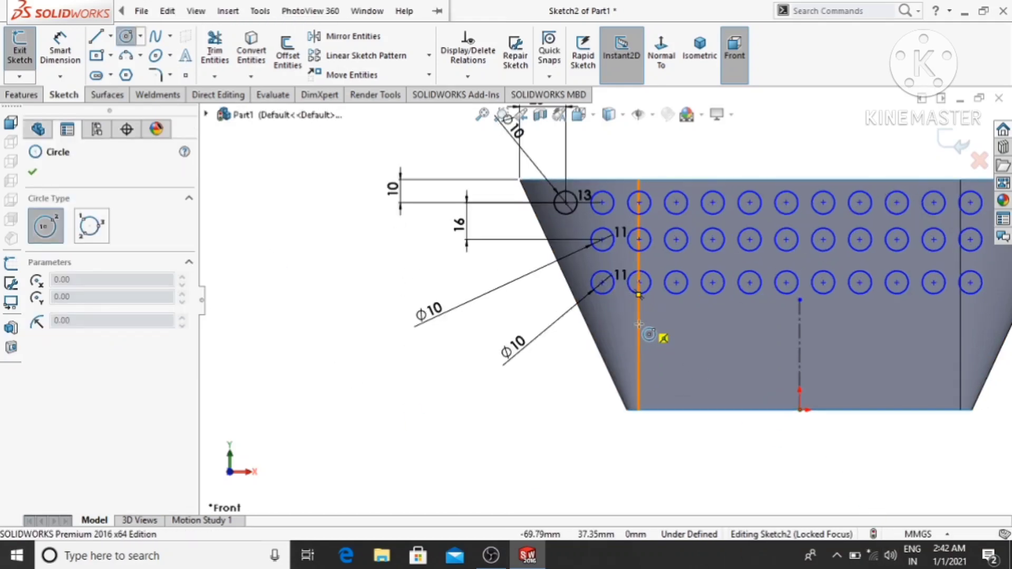
pyautogui.scroll(-5, 649, 301)
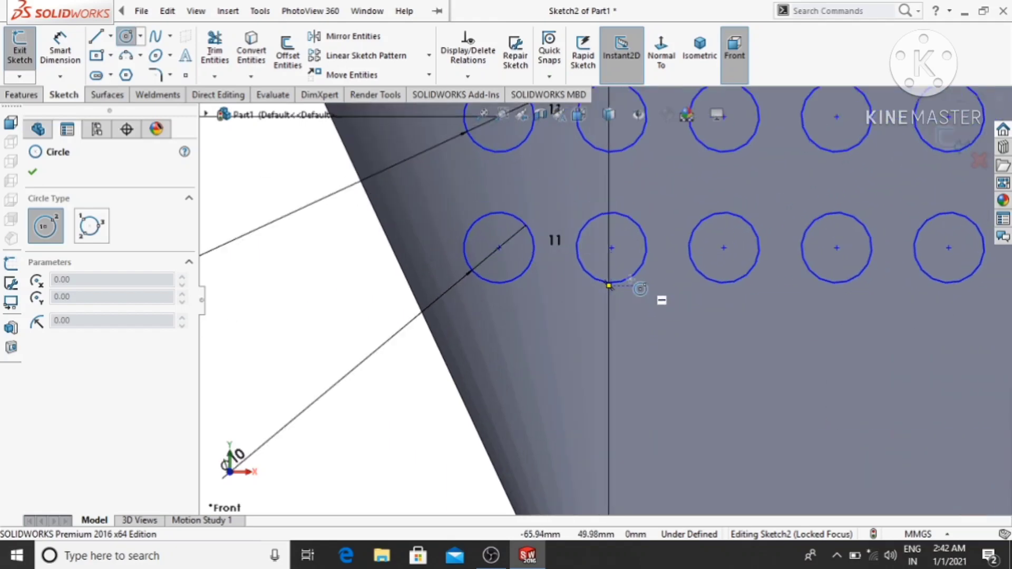
pyautogui.click(612, 360)
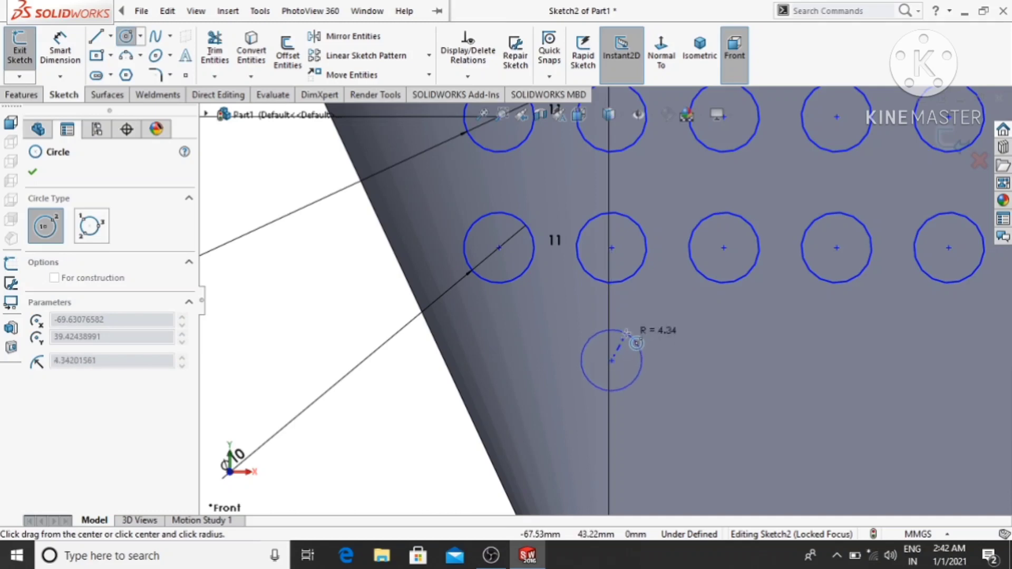
pyautogui.click(629, 346)
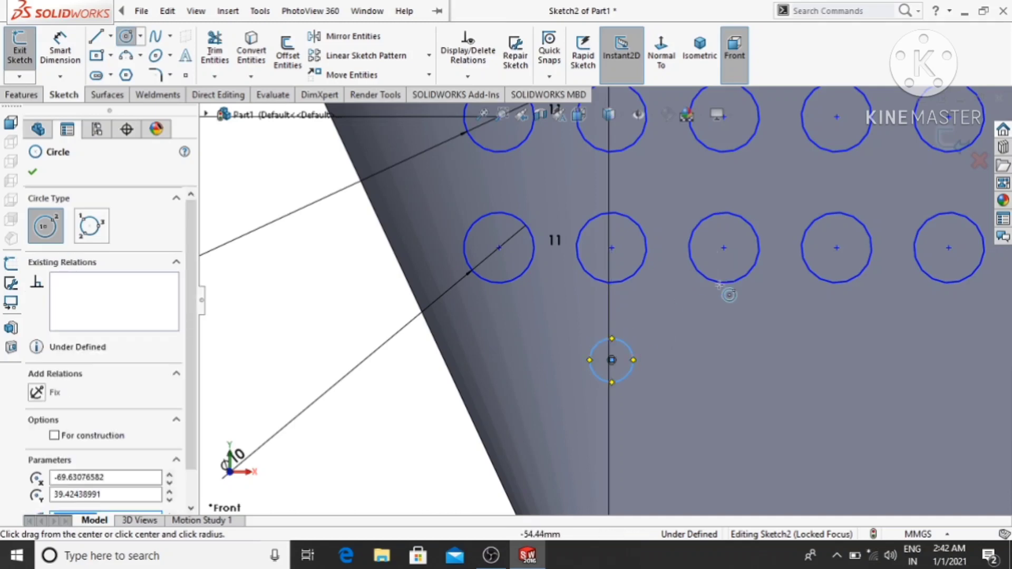
pyautogui.press('Escape')
pyautogui.scroll(3, 605, 300)
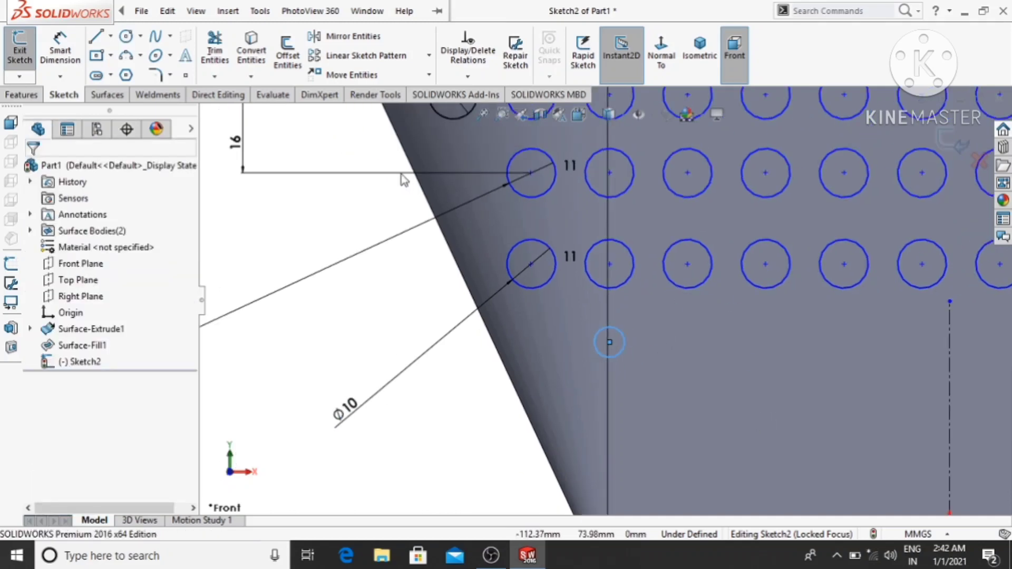
# - Sketch another circle about 7.8 mm in diameter, vertically aligned below the small fourth-row circle
pyautogui.click(126, 36)
pyautogui.scroll(-2, 666, 453)
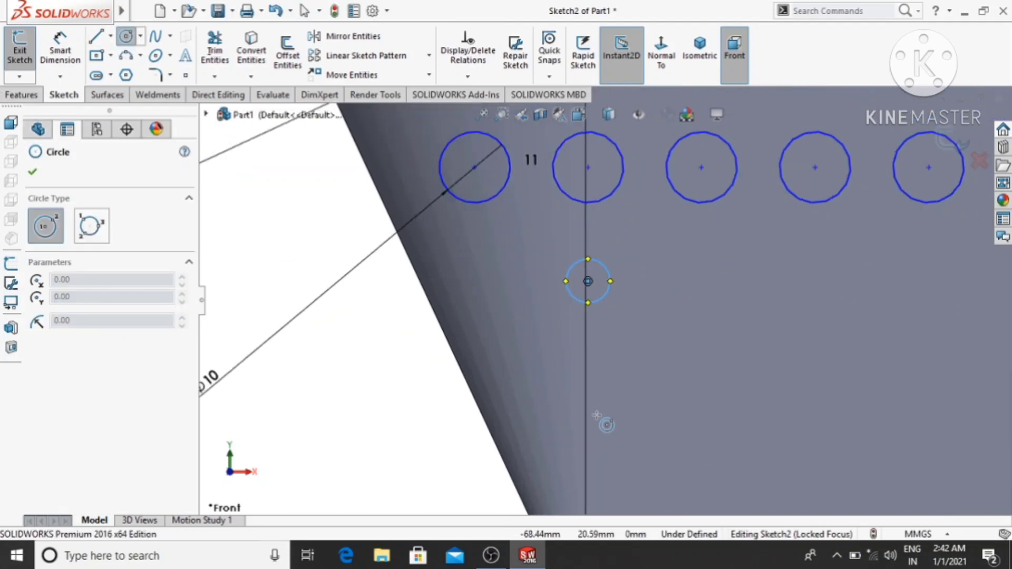
pyautogui.click(589, 422)
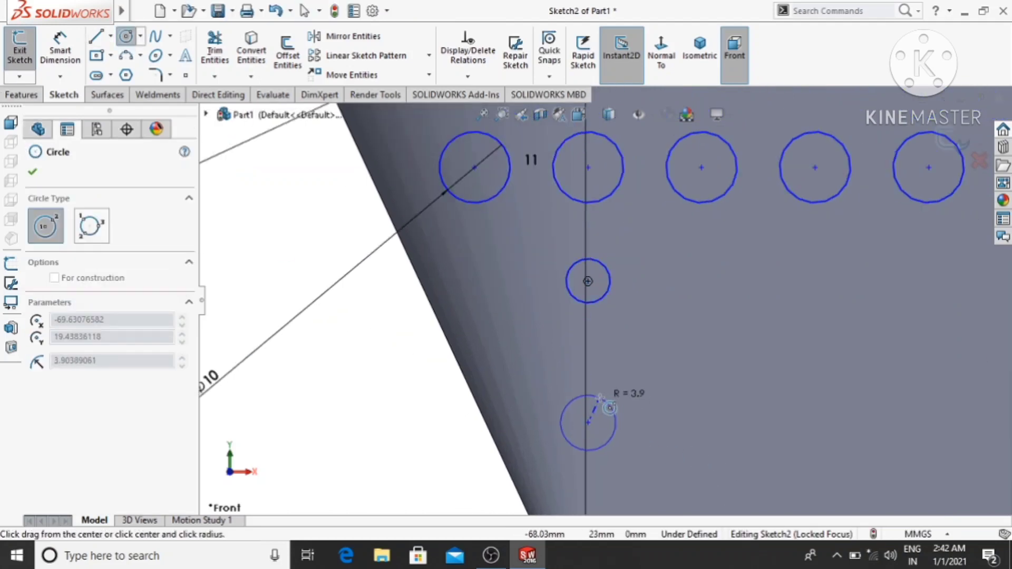
pyautogui.click(610, 408)
pyautogui.press('Escape')
pyautogui.scroll(4, 350, 394)
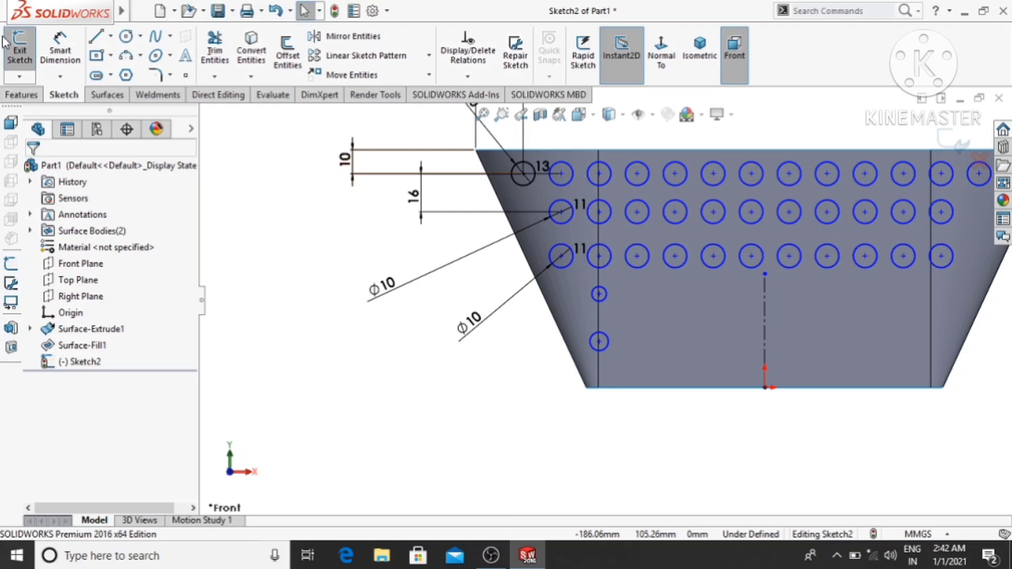
# - Dimension the vertical distance between the first circles of the second and third rows to 16 mm
pyautogui.click(60, 53)
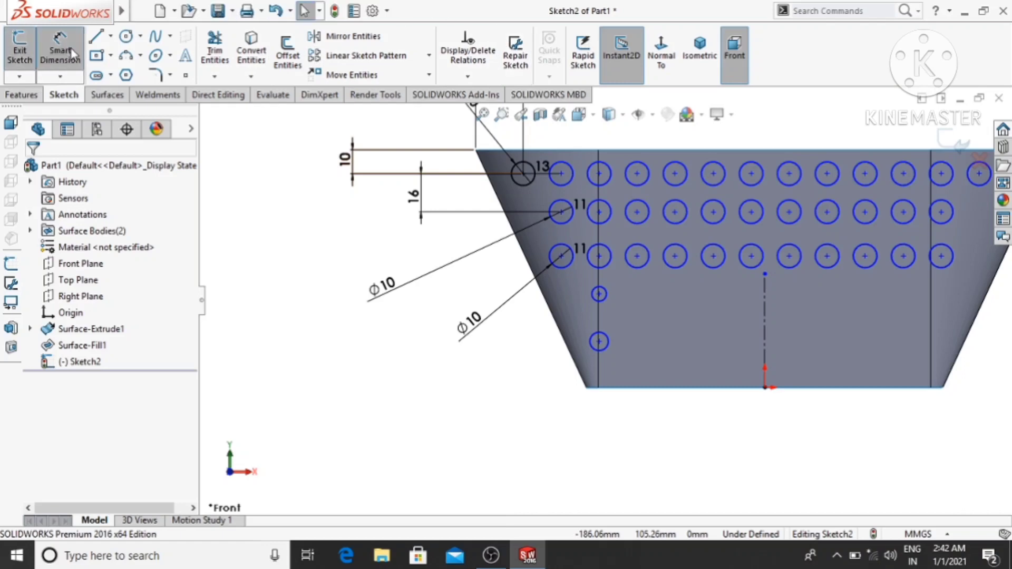
pyautogui.click(560, 212)
pyautogui.click(562, 257)
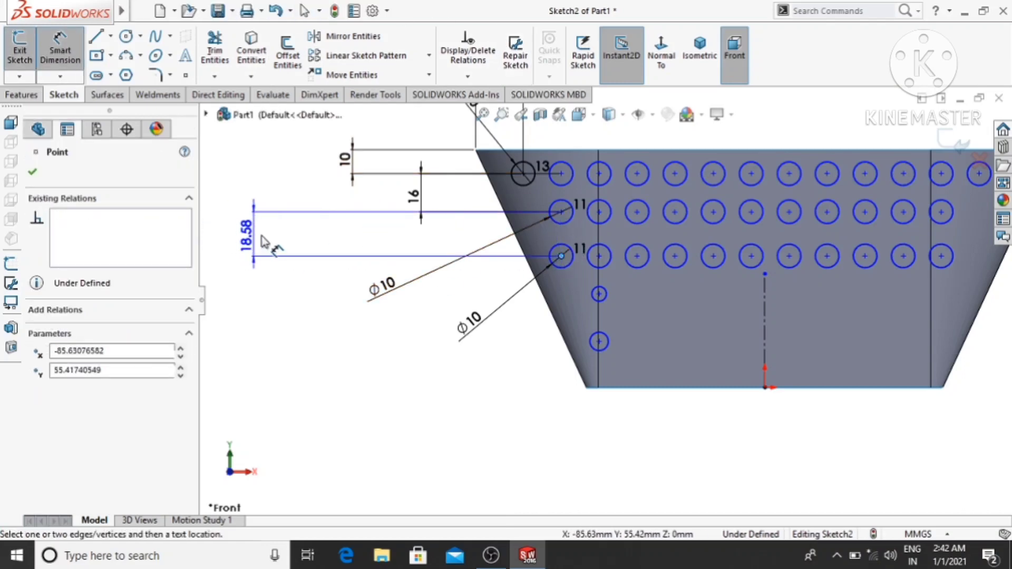
pyautogui.click(309, 240)
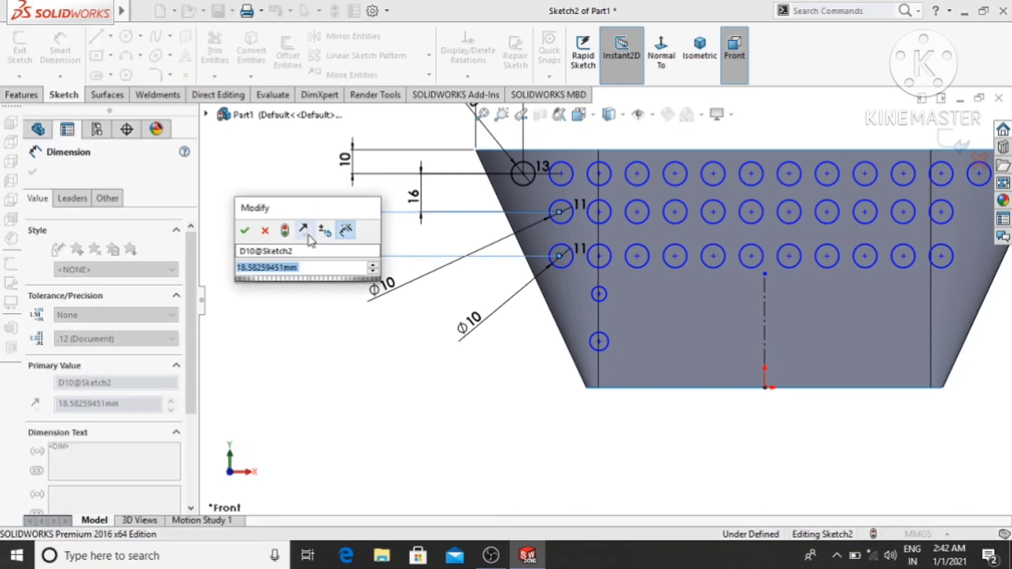
pyautogui.write('16')
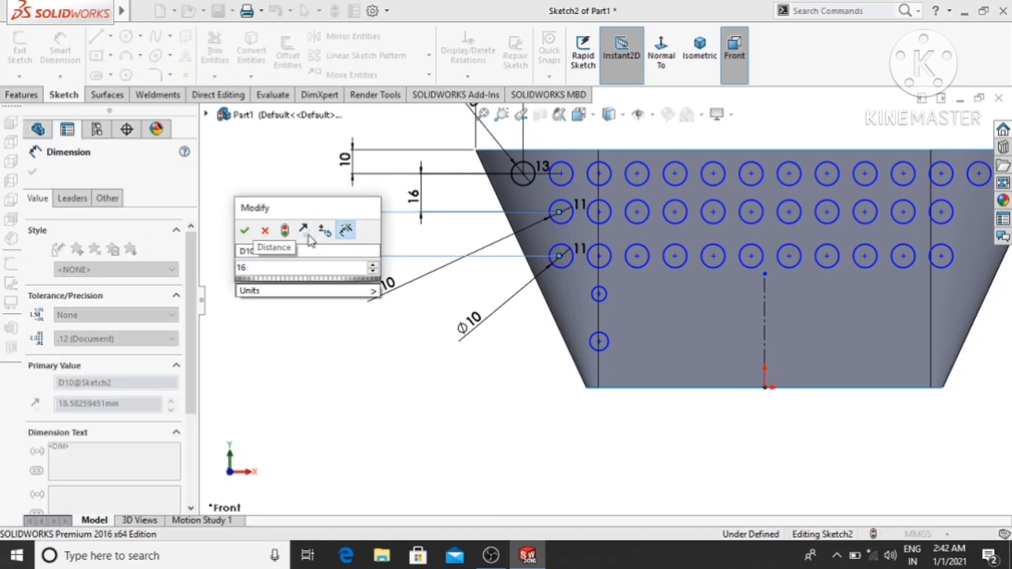
pyautogui.press('Return')
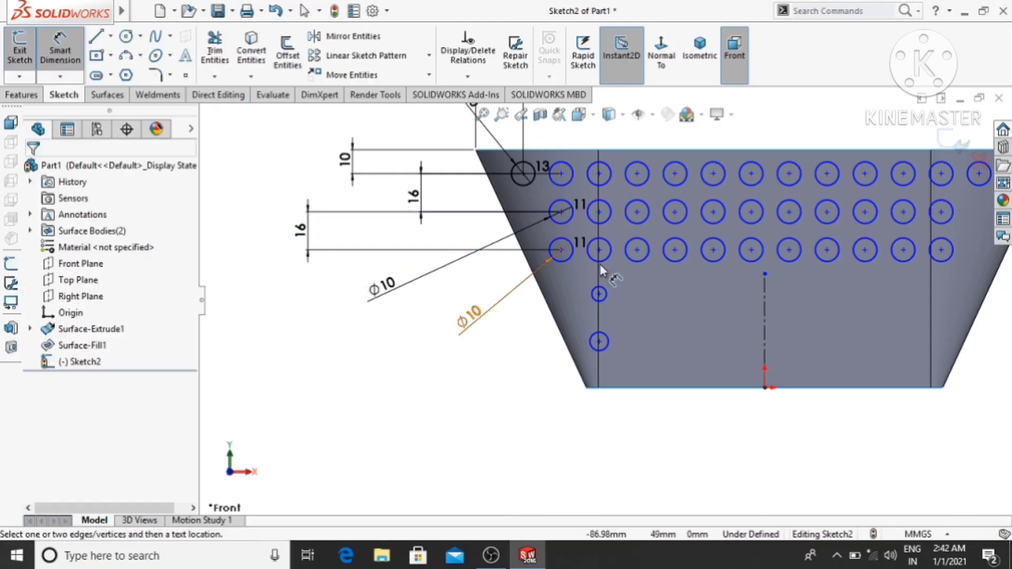
# - Dimension the diameters of both single circles below the third row to 10 mm each
pyautogui.click(591, 297)
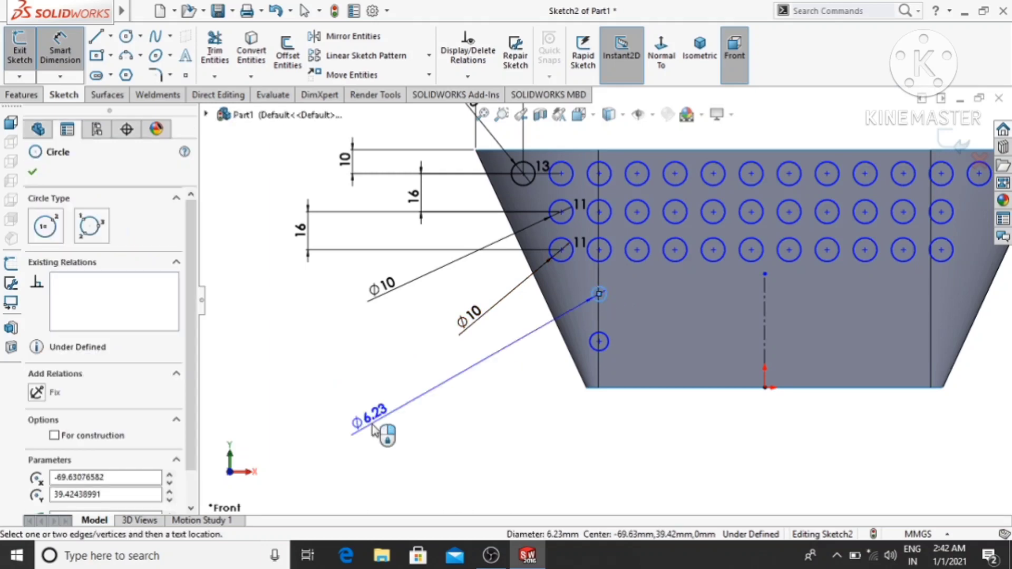
pyautogui.click(383, 429)
pyautogui.write('10')
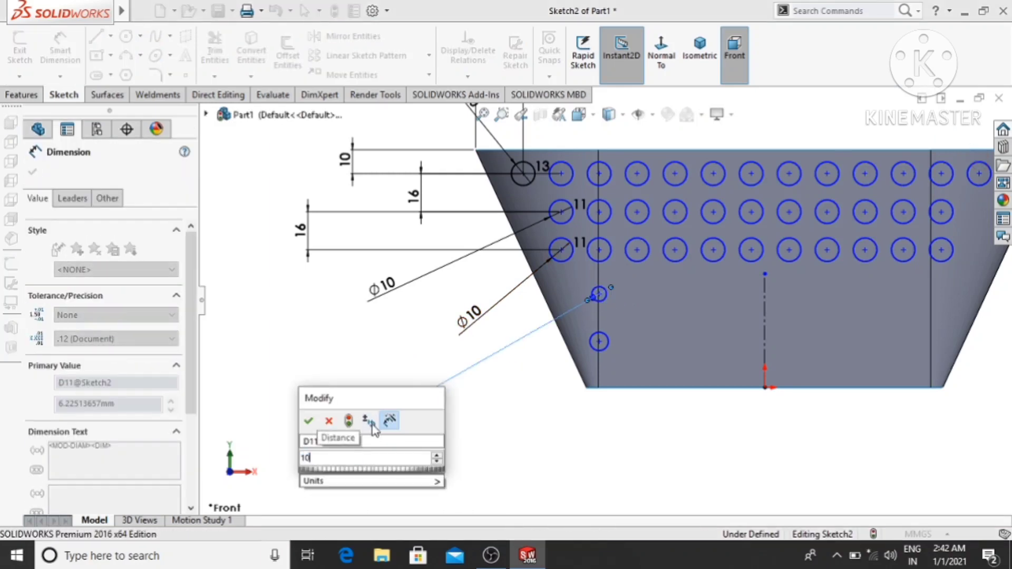
pyautogui.press('Return')
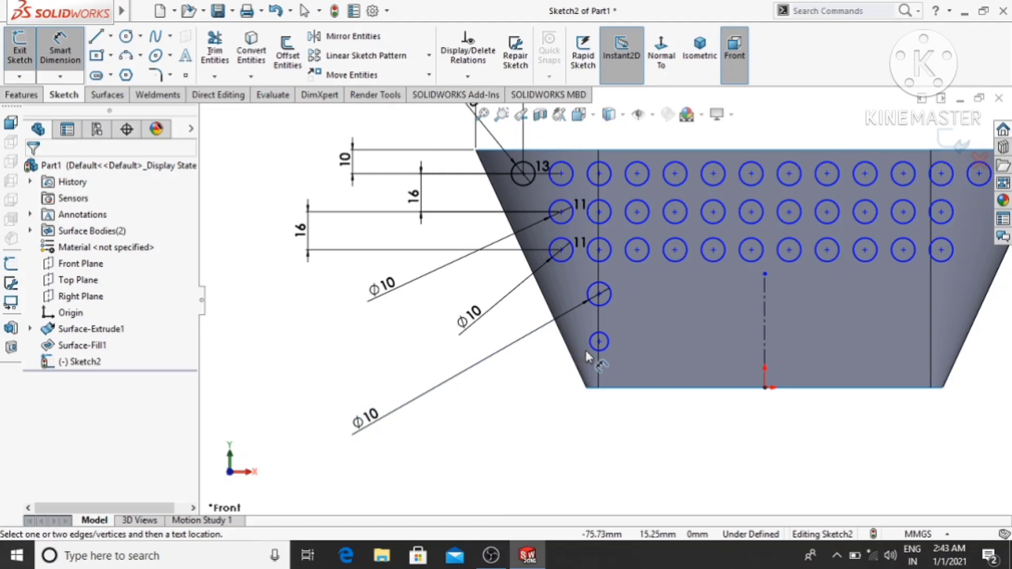
pyautogui.click(599, 350)
pyautogui.click(454, 460)
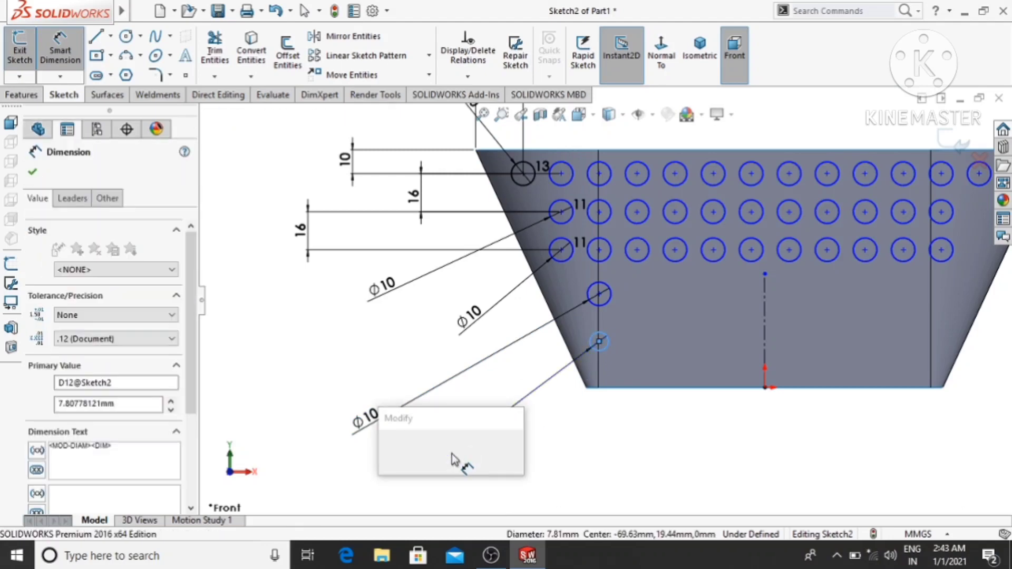
pyautogui.write('10')
pyautogui.press('Return')
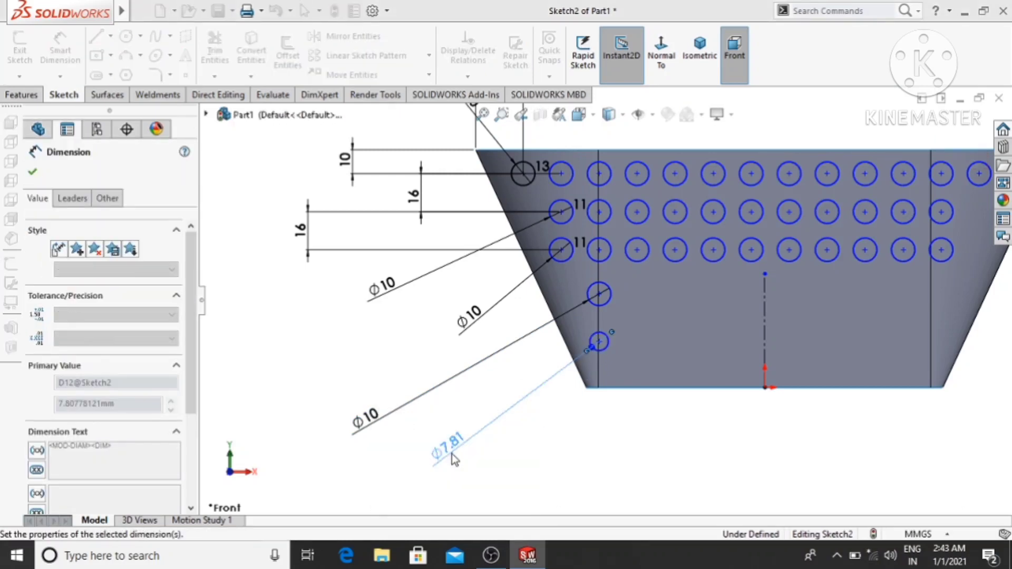
# - Dimension the vertical distance from the third row's second circle to the single circle below it to 16 mm
pyautogui.click(599, 250)
pyautogui.click(600, 296)
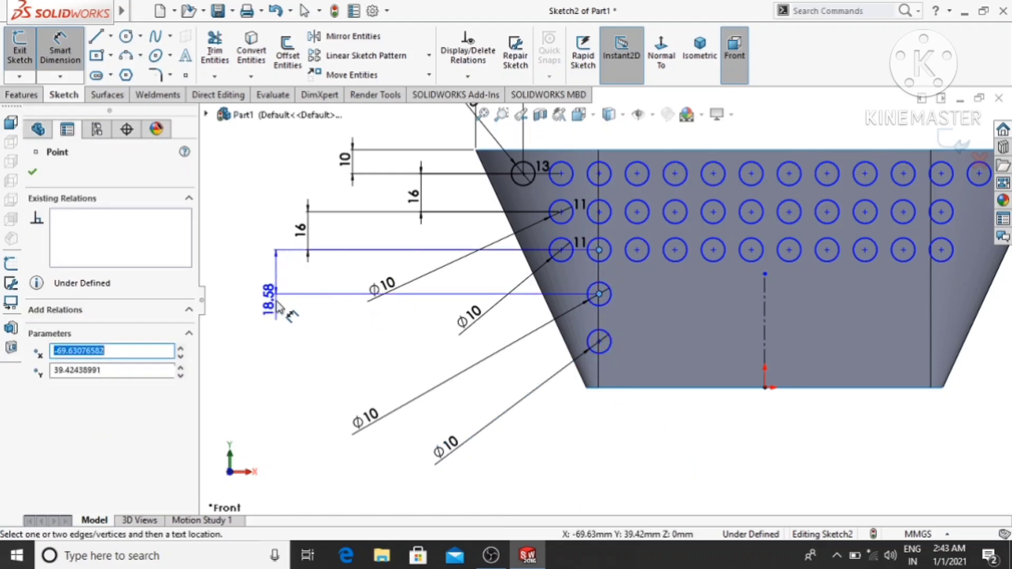
pyautogui.click(277, 307)
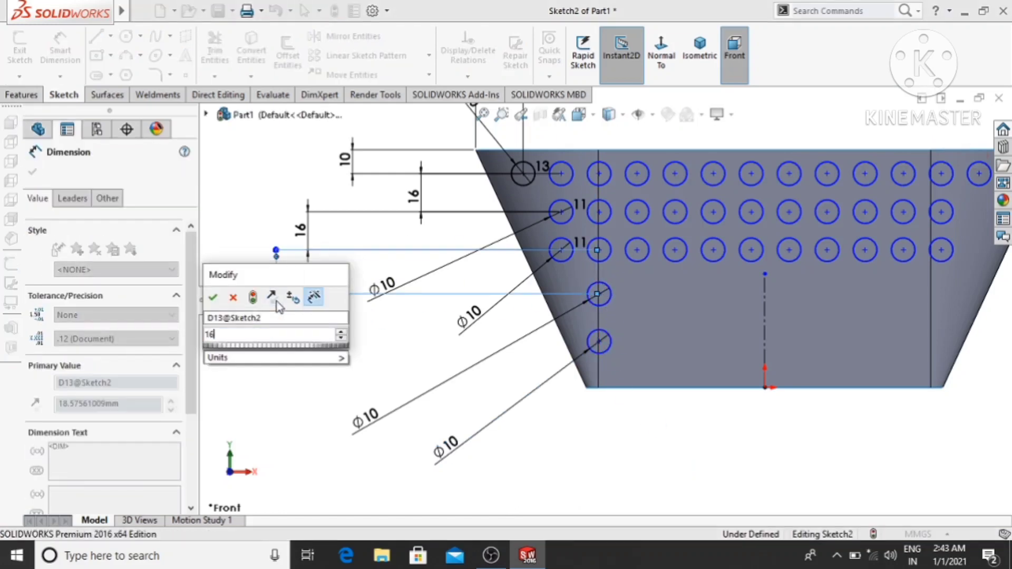
pyautogui.press('Return')
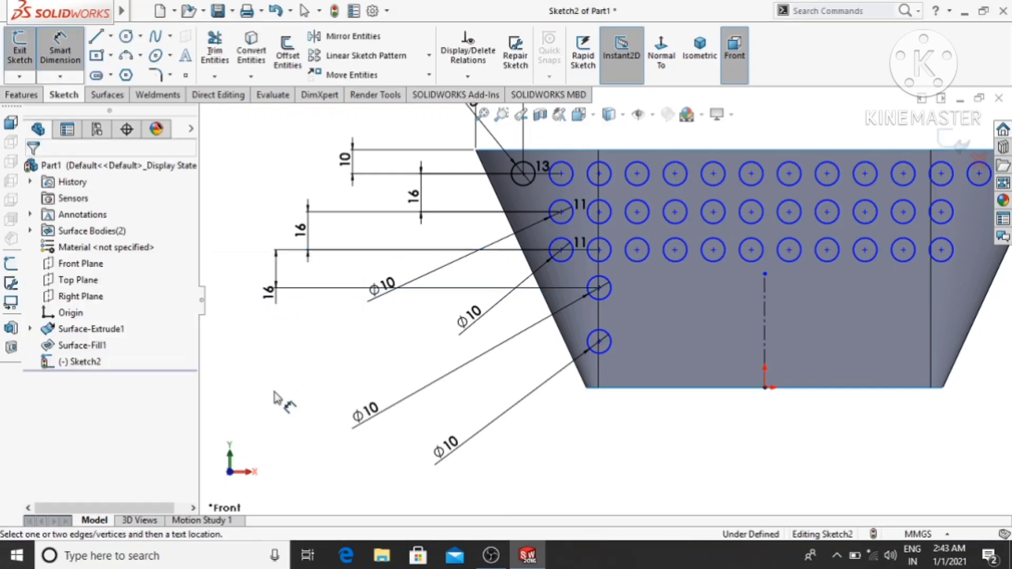
# - Dimension the vertical distance between the two single circles below the third row to 16 mm
pyautogui.click(599, 289)
pyautogui.click(599, 343)
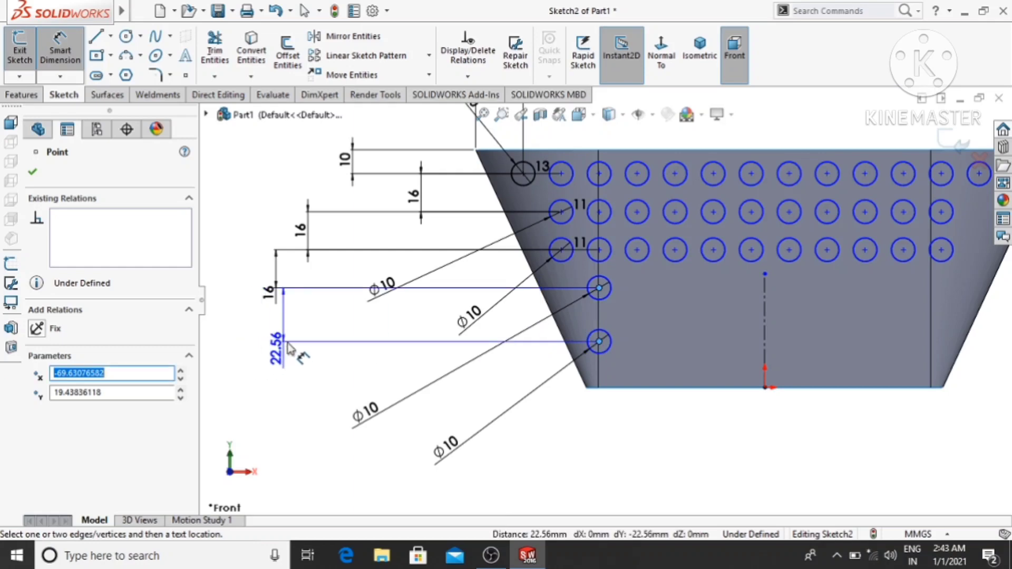
pyautogui.click(303, 323)
pyautogui.write('16')
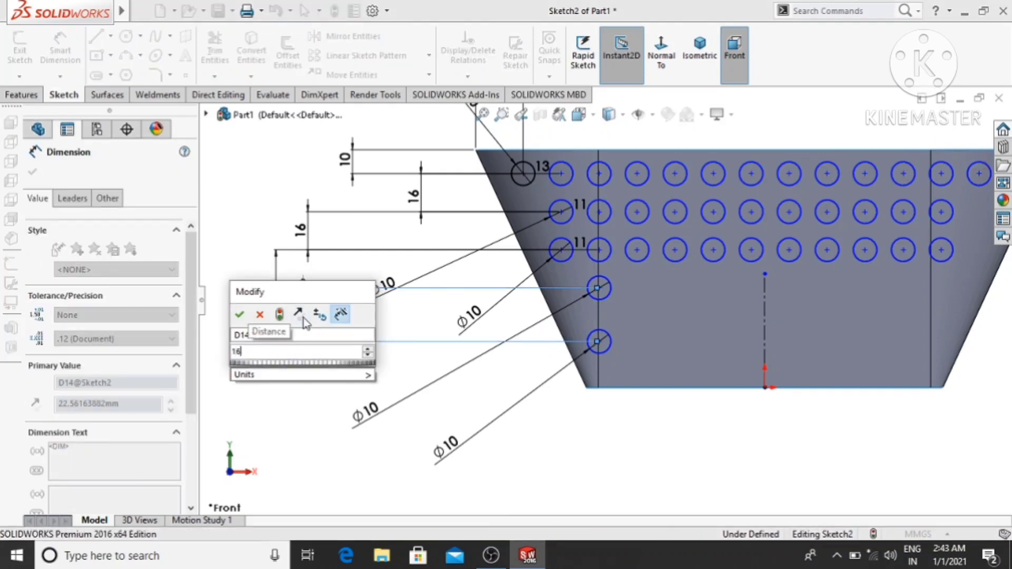
pyautogui.press('Return')
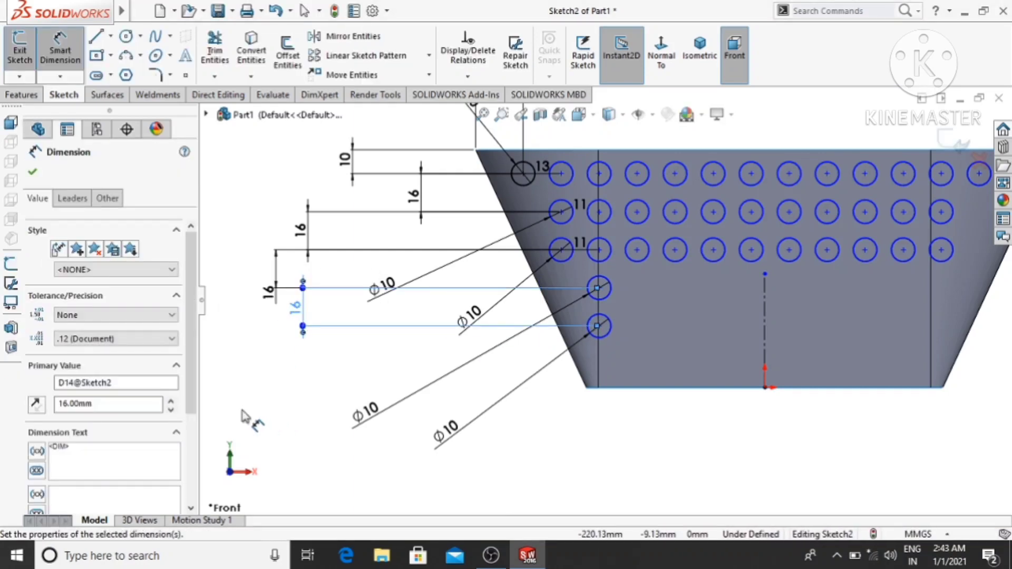
pyautogui.click(243, 411)
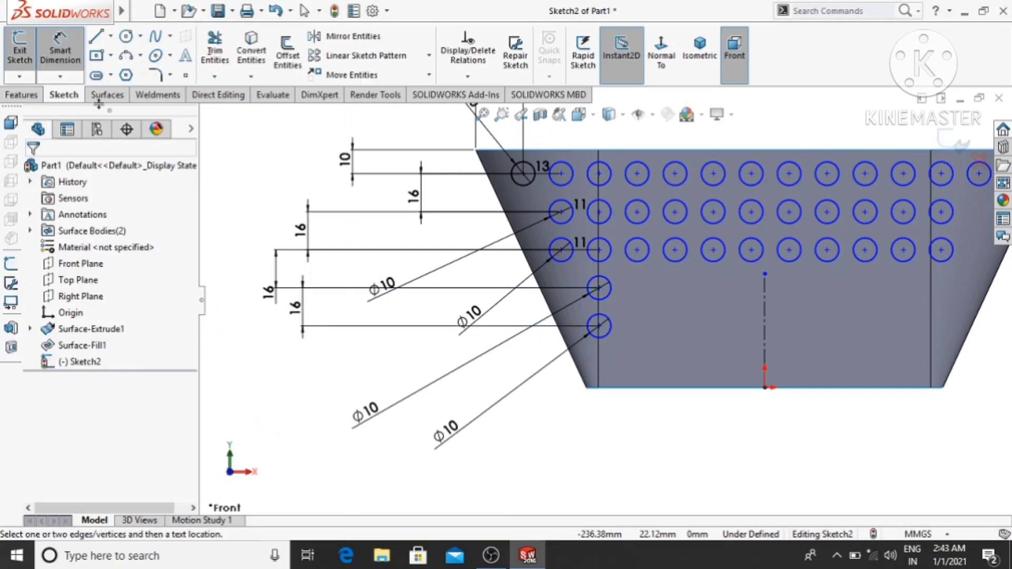
# - Sketch a third single circle about 9 mm in diameter, vertically aligned below the other two near the basket's base
pyautogui.click(125, 38)
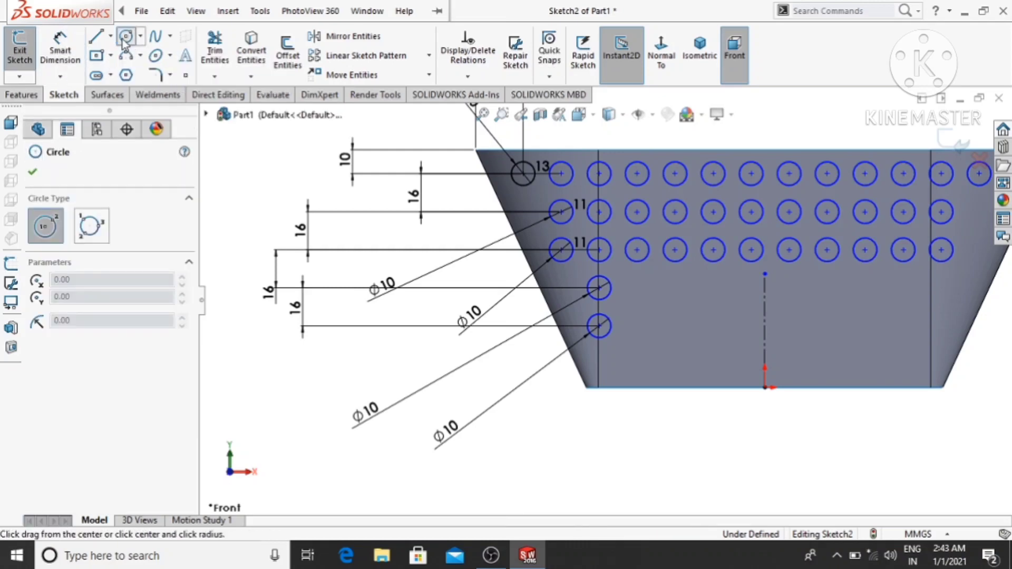
pyautogui.scroll(-4, 615, 361)
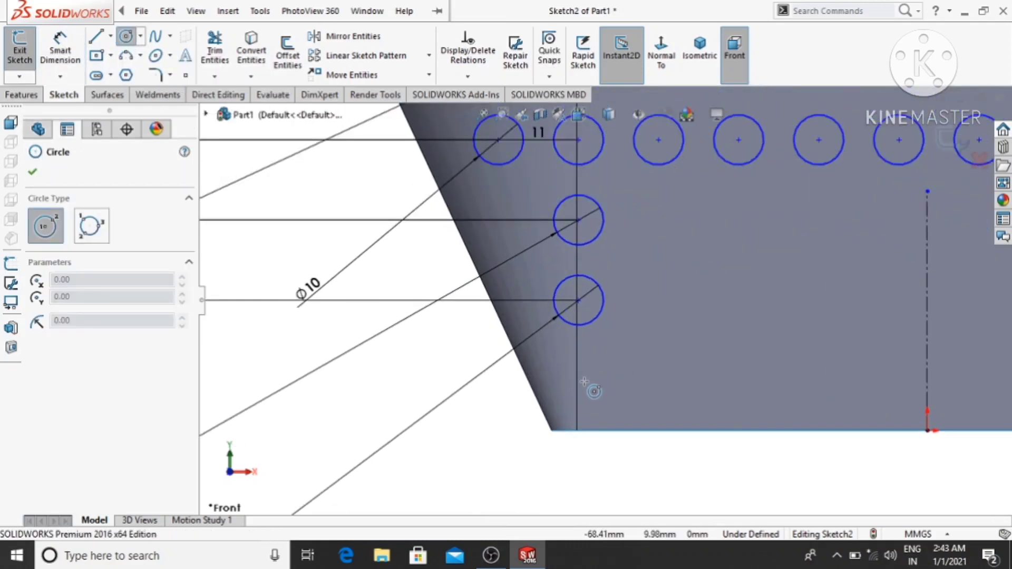
pyautogui.click(578, 380)
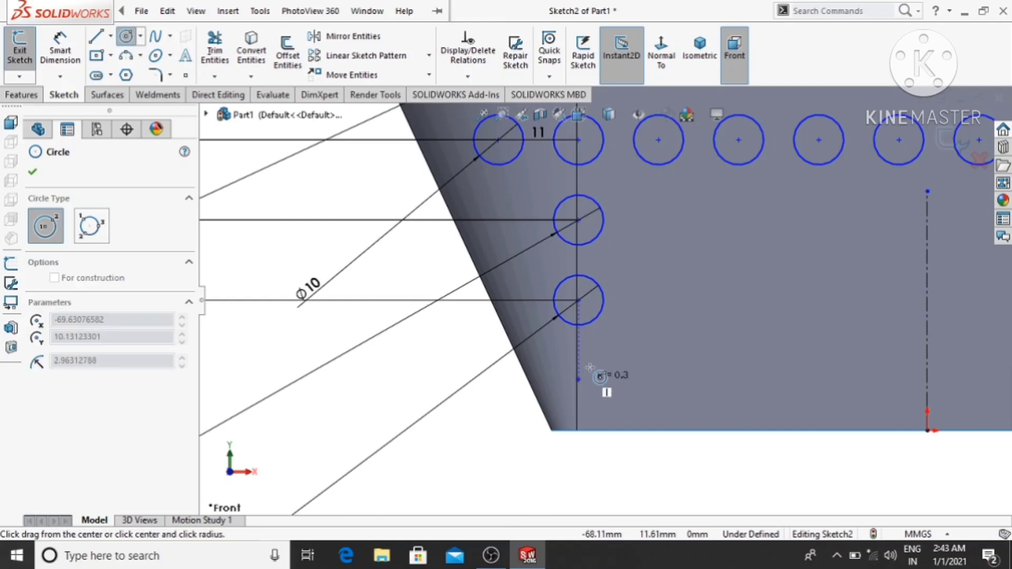
pyautogui.click(595, 364)
# - Dimension the diameter of the lowest single circle to 10 mm
pyautogui.click(51, 69)
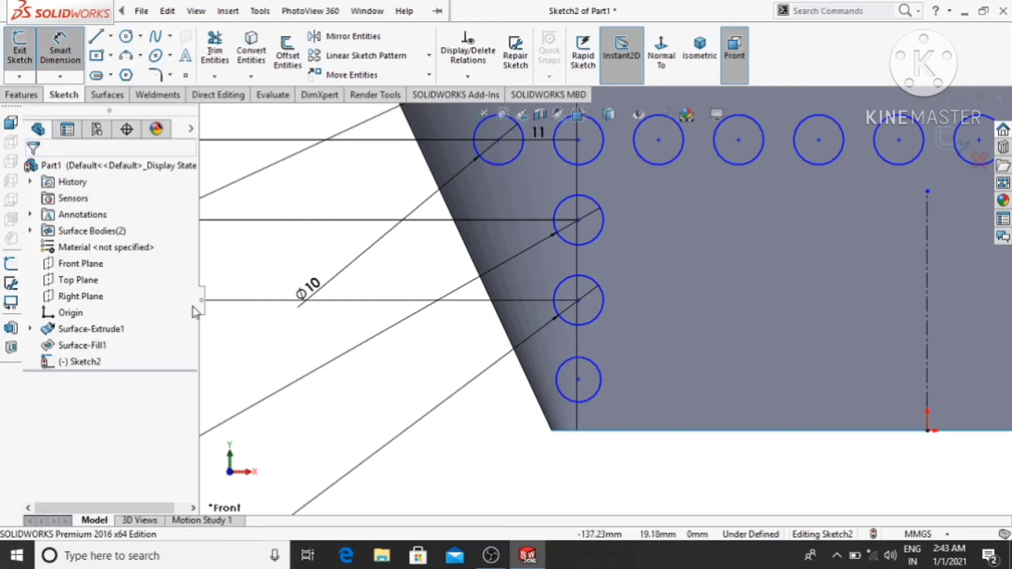
pyautogui.click(563, 396)
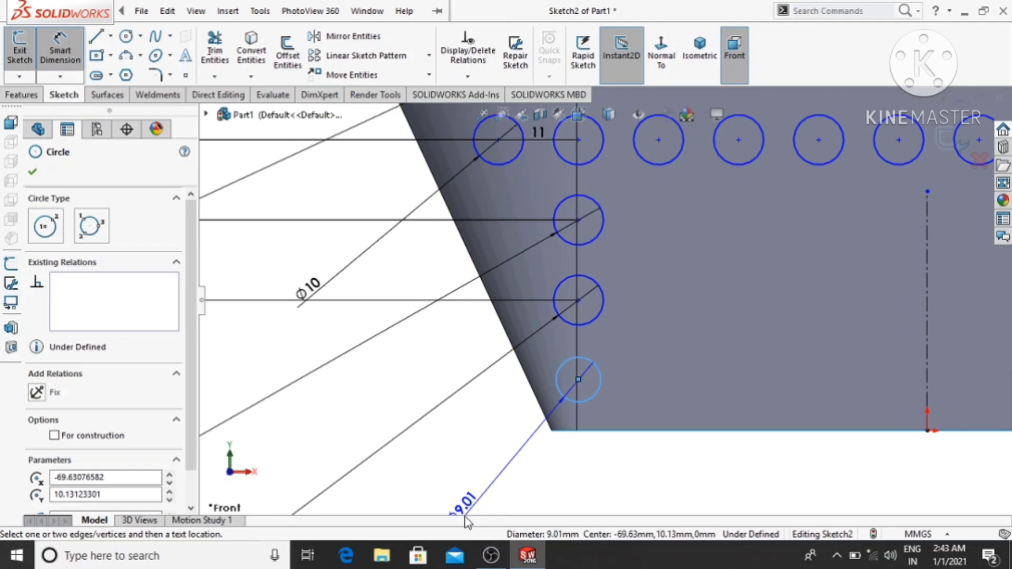
pyautogui.click(440, 496)
pyautogui.write('1')
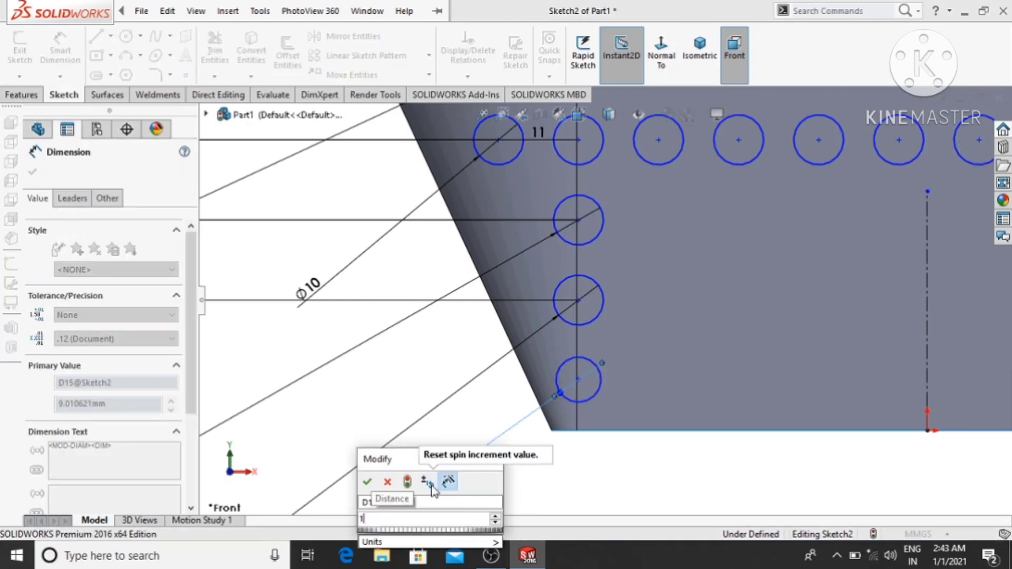
pyautogui.write('0')
pyautogui.press('Return')
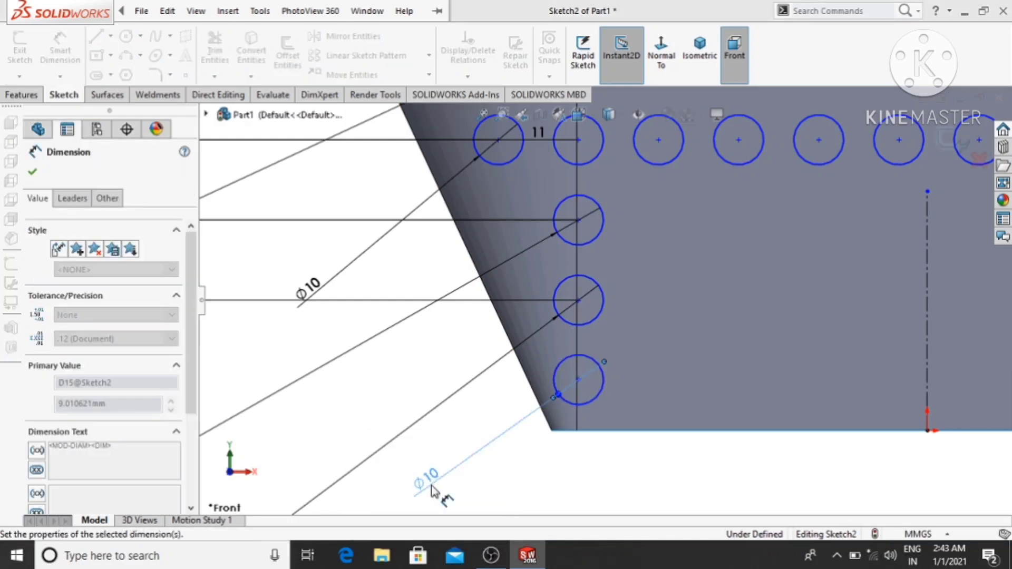
pyautogui.click(345, 352)
pyautogui.click(360, 374)
# - Dimension the vertical distance between the lowest single circle and the one above it to 16 mm
pyautogui.scroll(2, 364, 376)
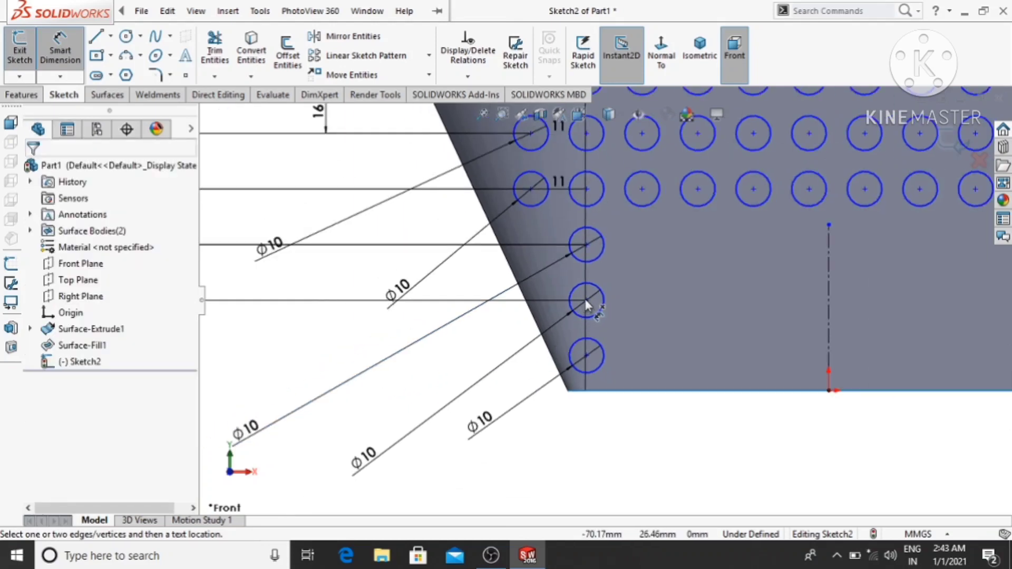
pyautogui.scroll(1, 586, 299)
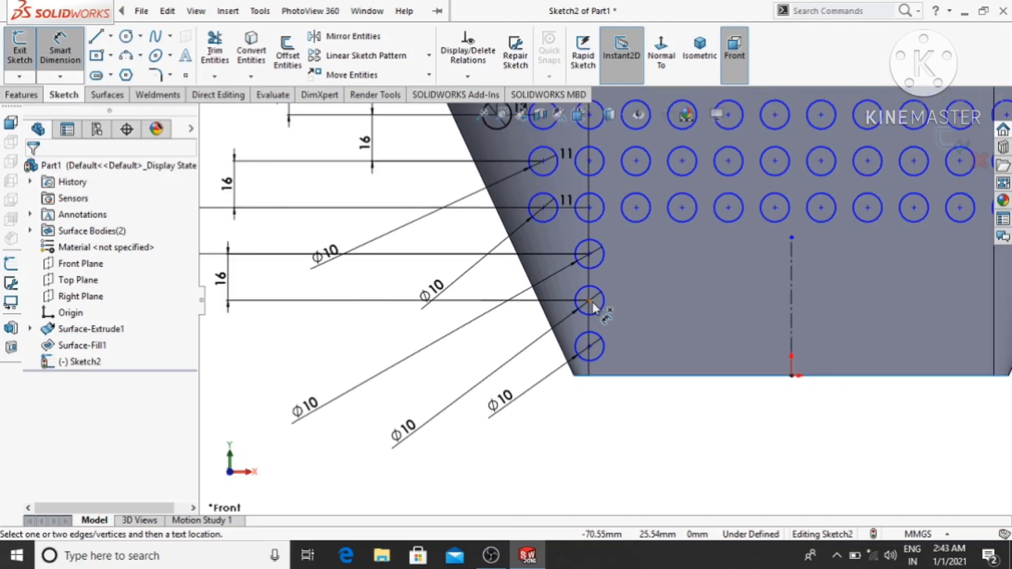
pyautogui.click(590, 301)
pyautogui.click(589, 347)
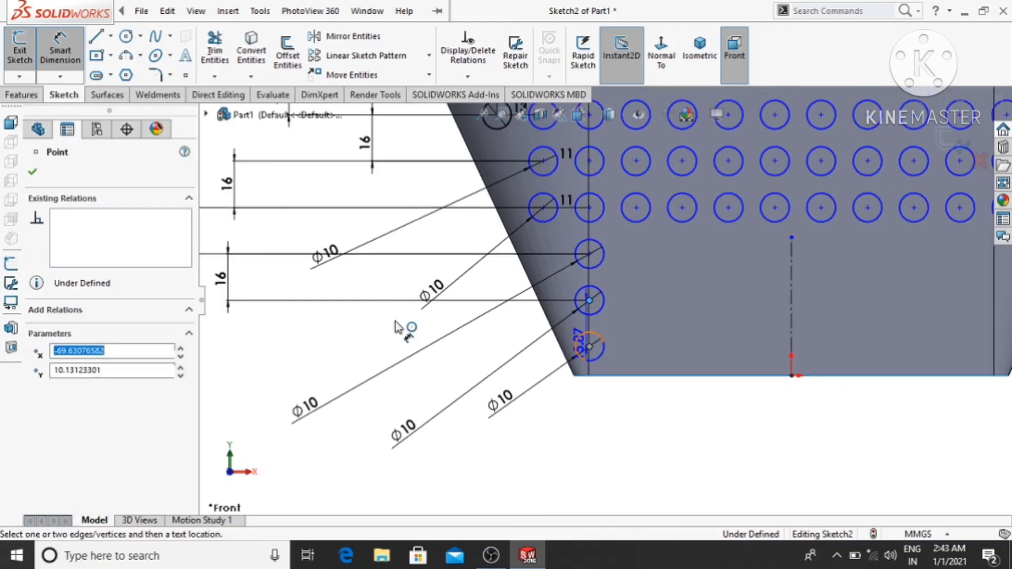
pyautogui.click(375, 326)
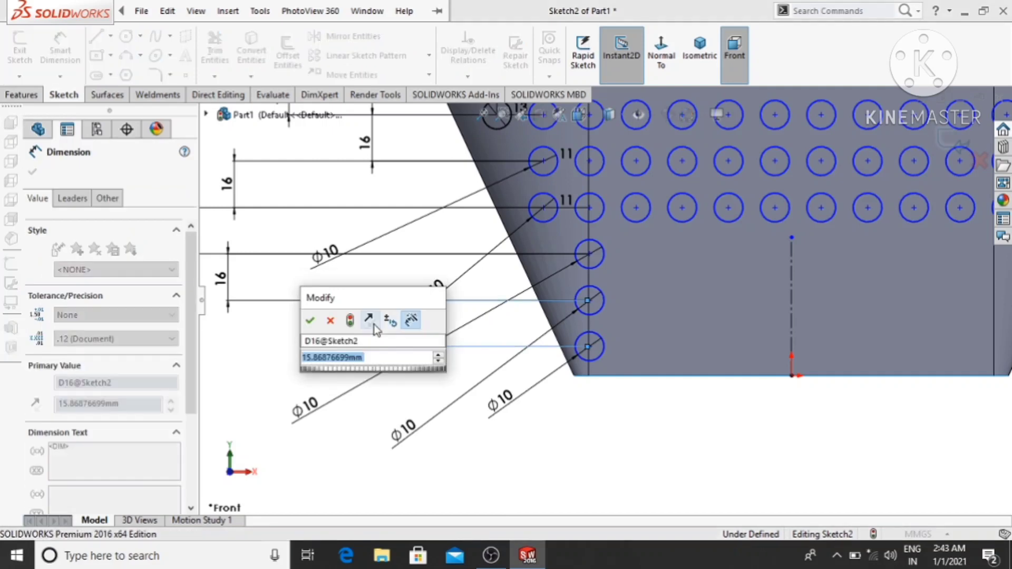
pyautogui.write('16')
pyautogui.press('Return')
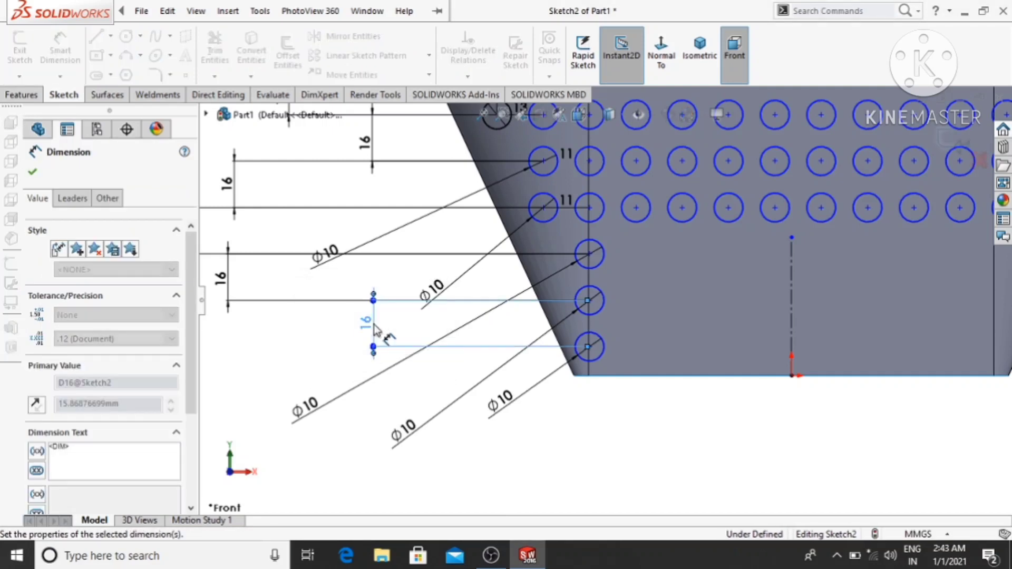
# - Set up a linear sketch pattern along the X-axis with the three single circles as the entities to pattern
pyautogui.press('f')
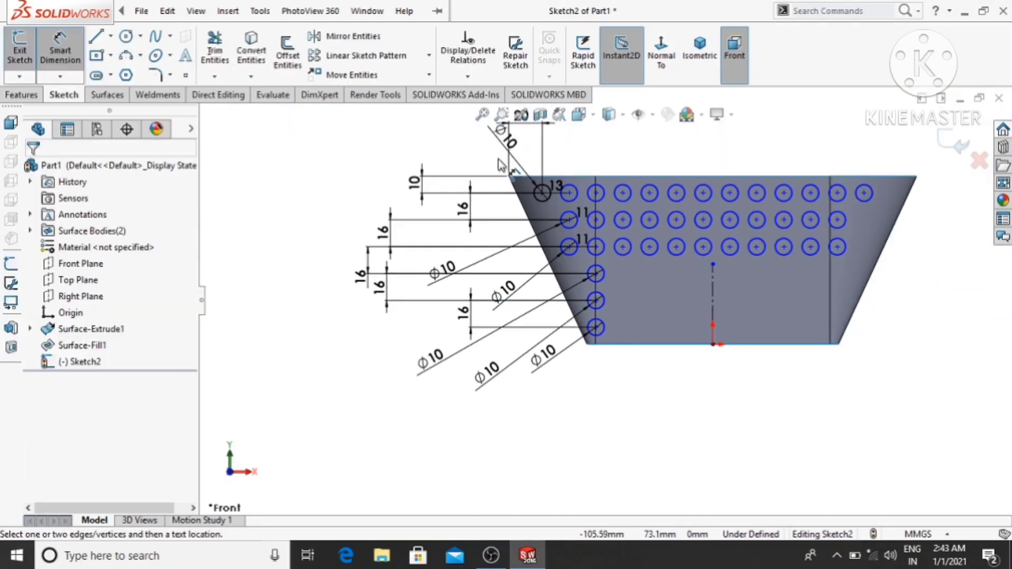
pyautogui.click(348, 55)
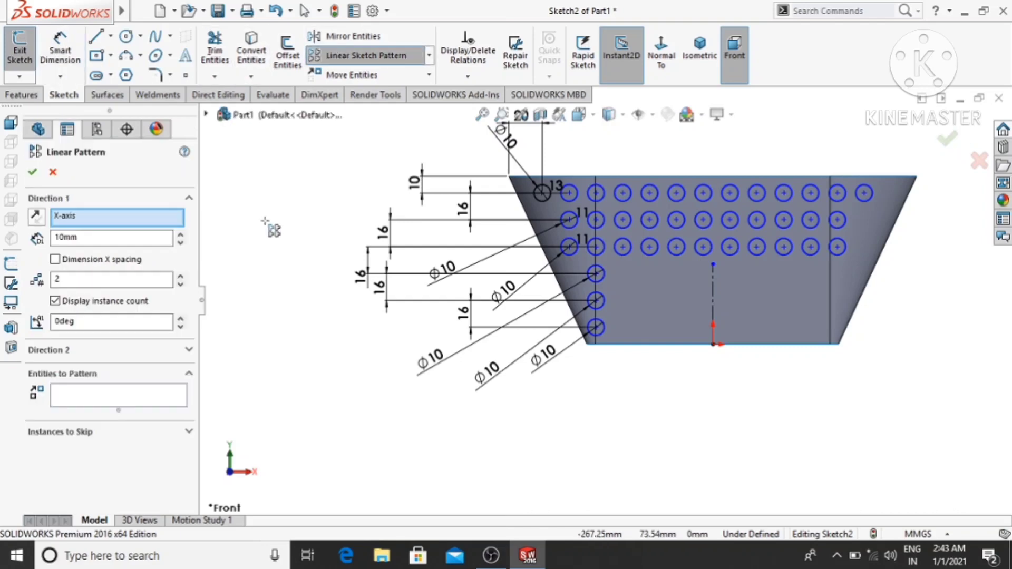
pyautogui.click(97, 398)
pyautogui.scroll(2, 623, 304)
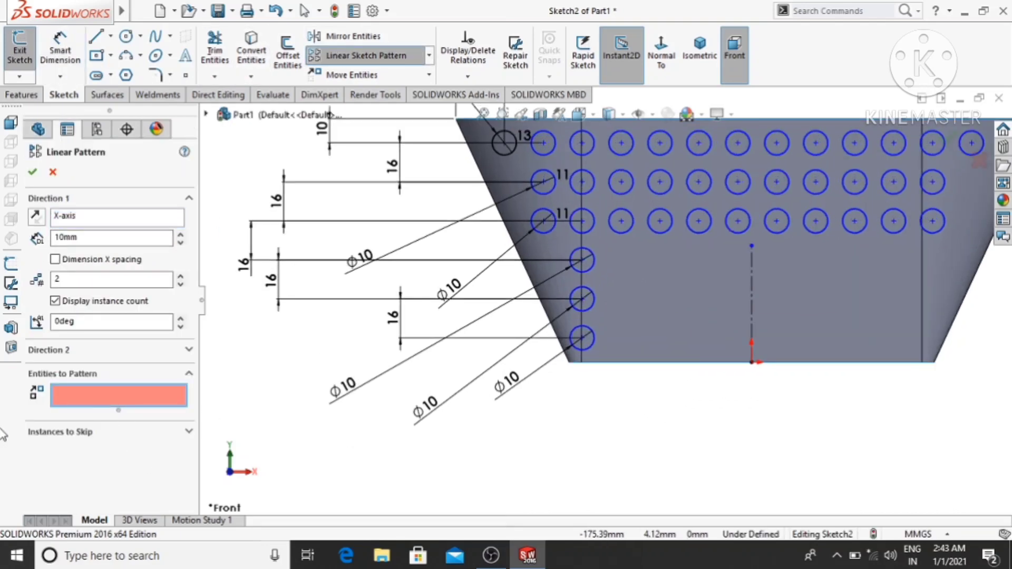
pyautogui.click(591, 268)
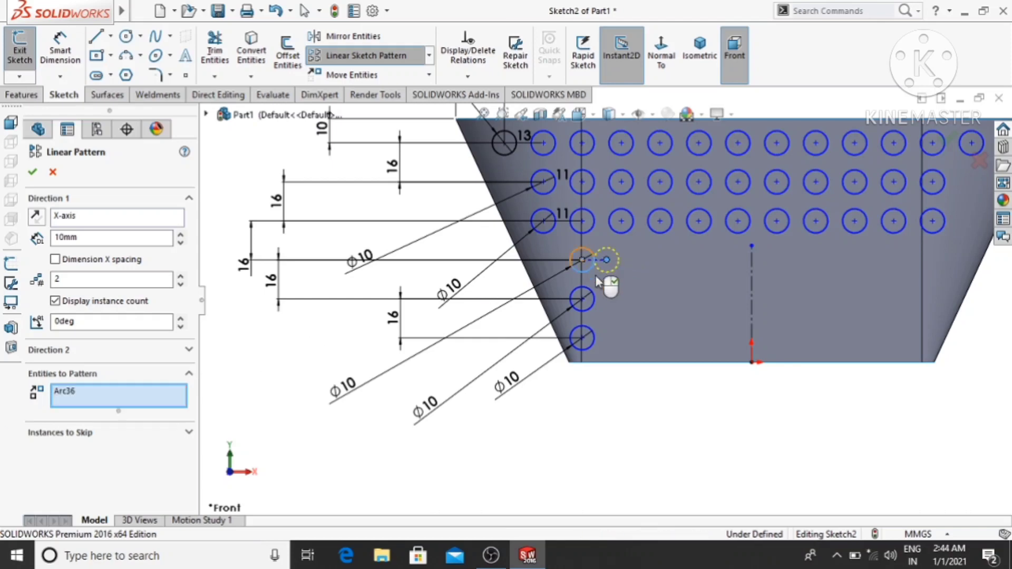
pyautogui.click(591, 313)
pyautogui.click(589, 348)
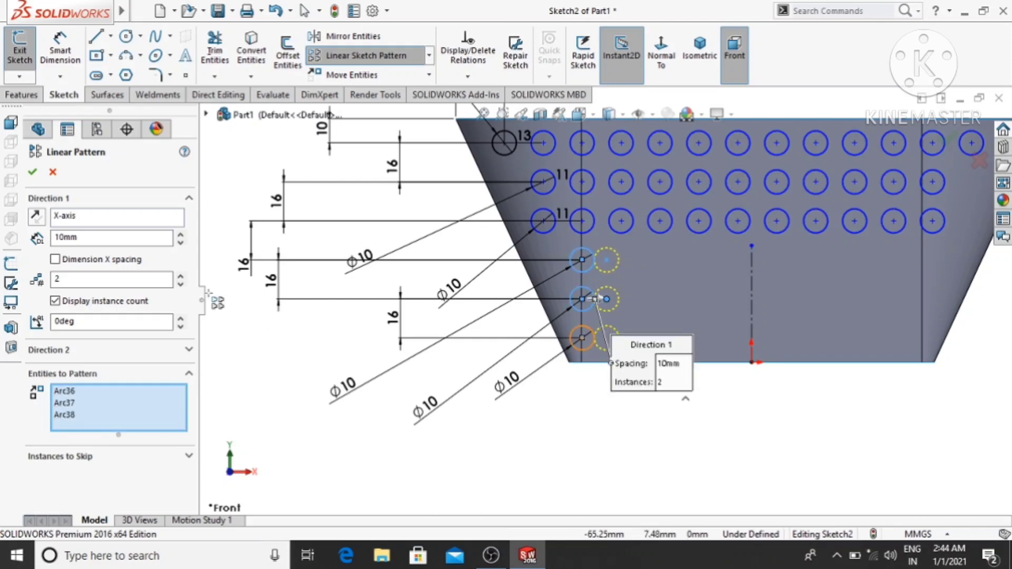
# - Try to pattern the three circles with 16 mm spacing and 9 instances
pyautogui.moveTo(93, 239); pyautogui.dragTo(36, 241)
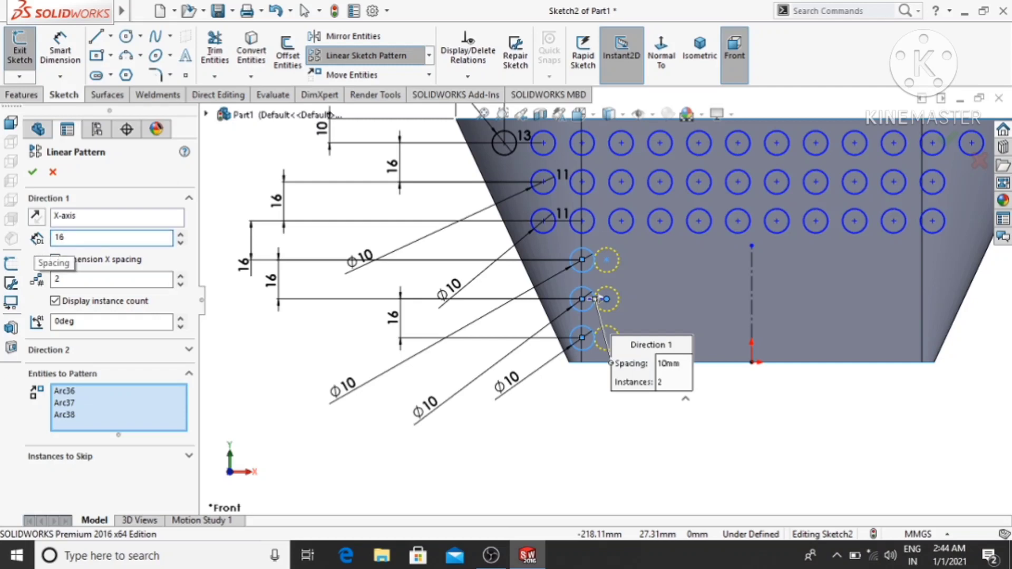
pyautogui.write('16')
pyautogui.press('Return')
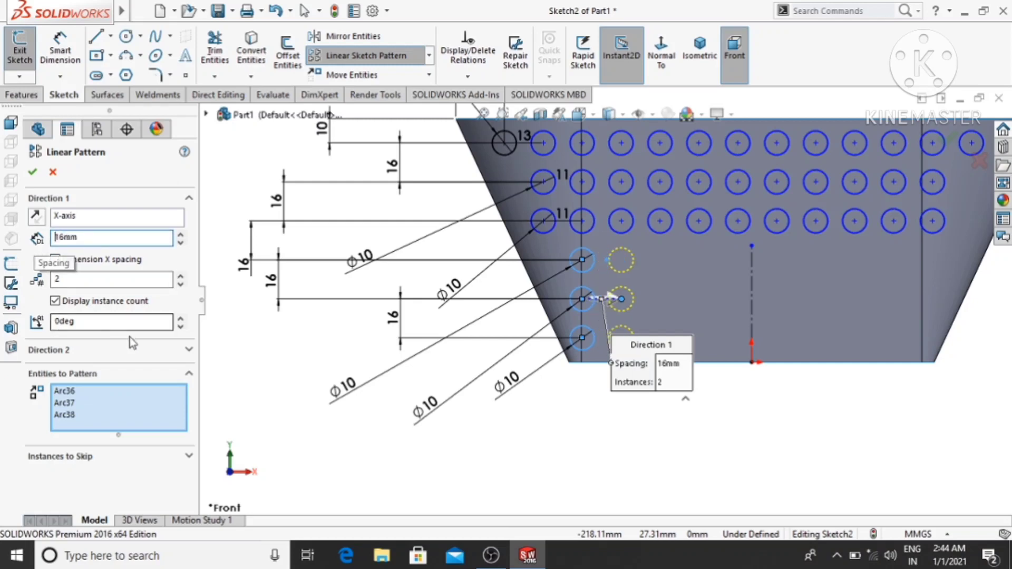
pyautogui.click(181, 277)
pyautogui.click(181, 276)
pyautogui.click(181, 276)
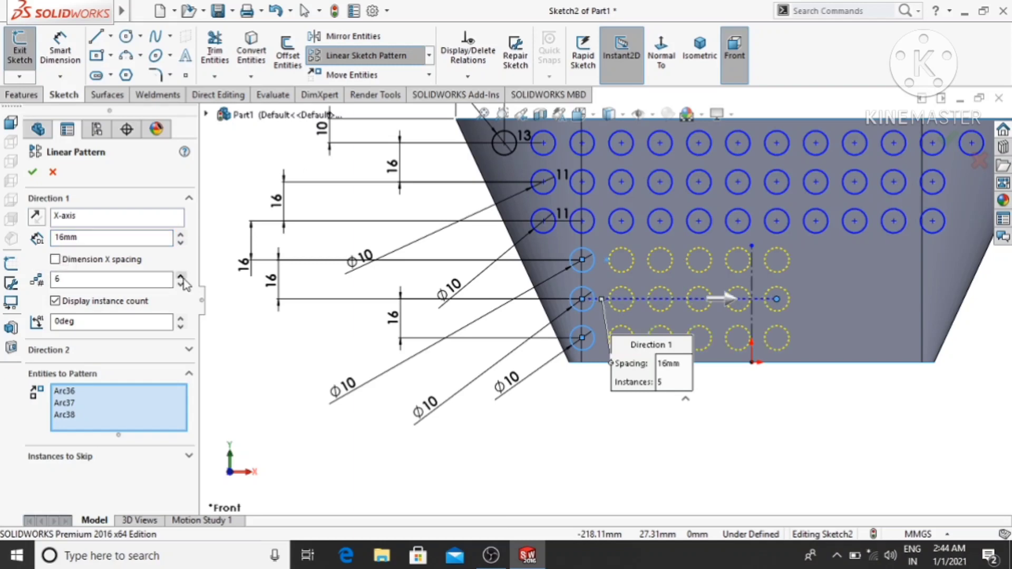
pyautogui.click(181, 277)
pyautogui.click(181, 277)
pyautogui.click(181, 276)
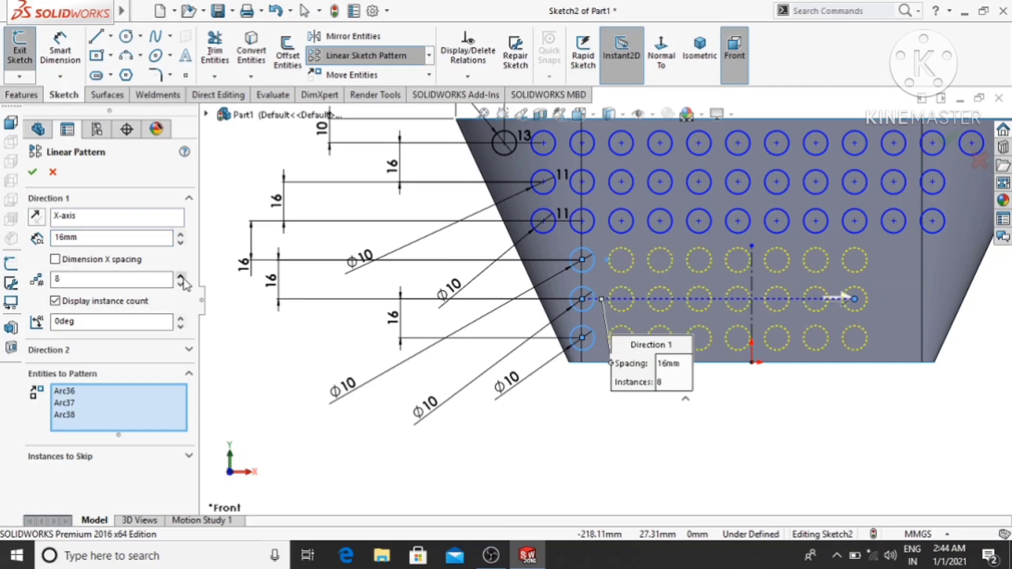
pyautogui.click(181, 276)
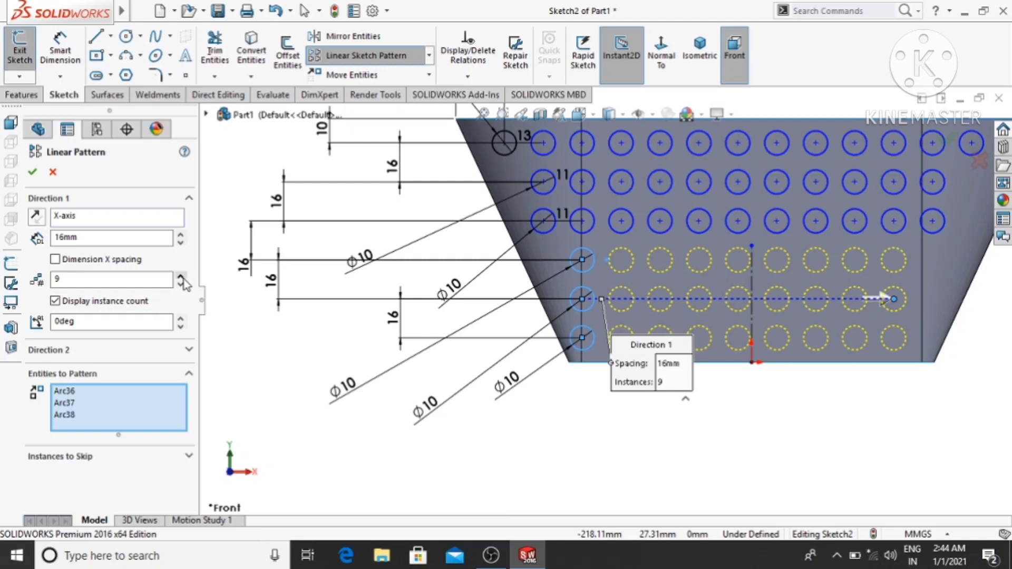
pyautogui.write('9')
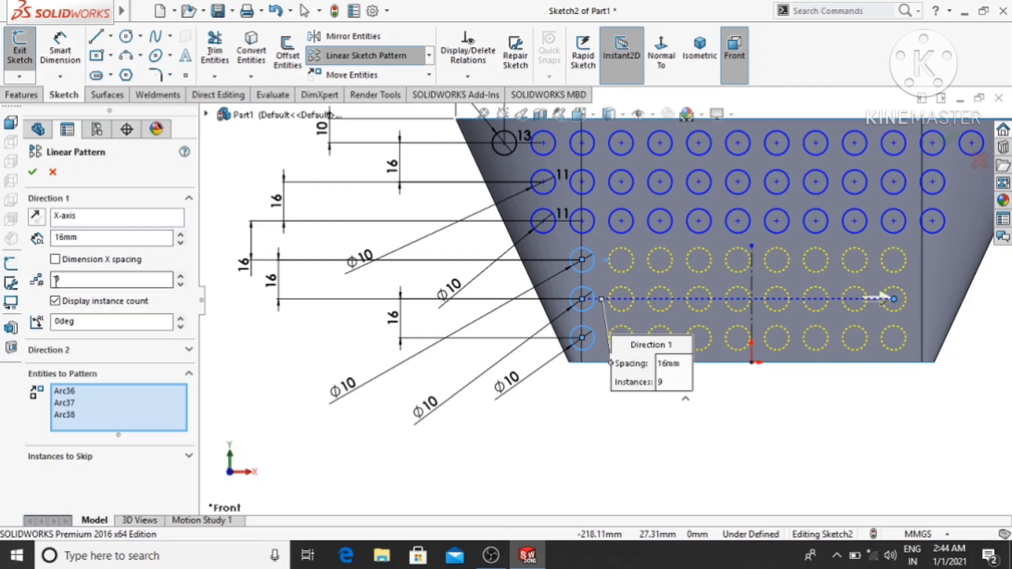
pyautogui.click(32, 174)
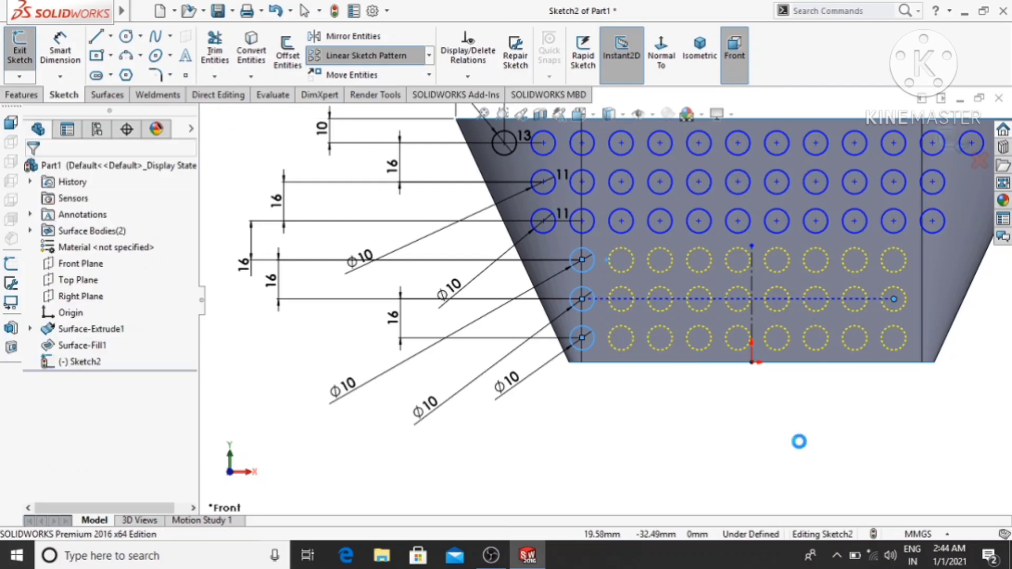
# - Leave the hole sketch with the pattern still pending and reopen Sketch2 for editing
pyautogui.scroll(1, 701, 431)
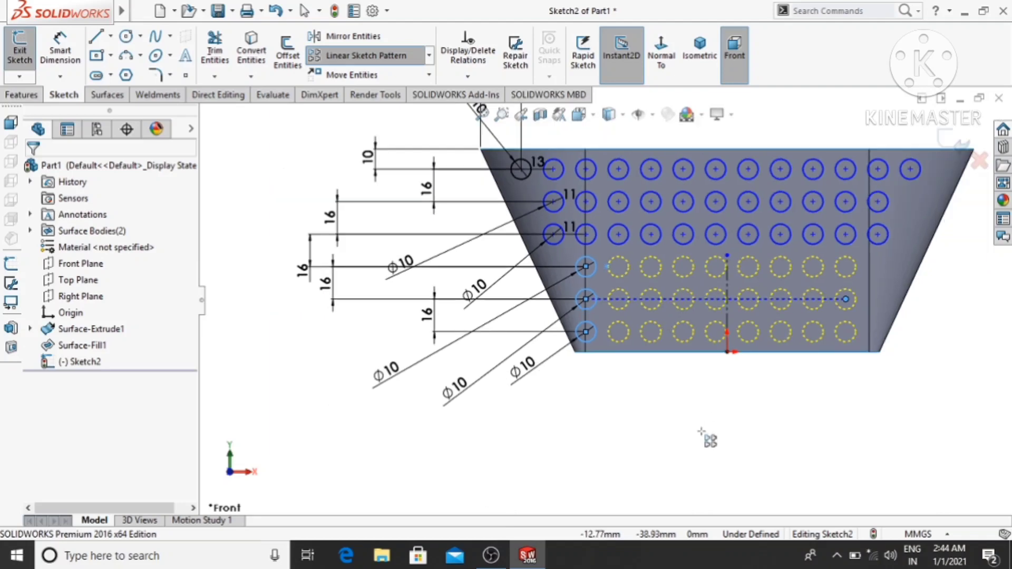
pyautogui.scroll(1, 706, 438)
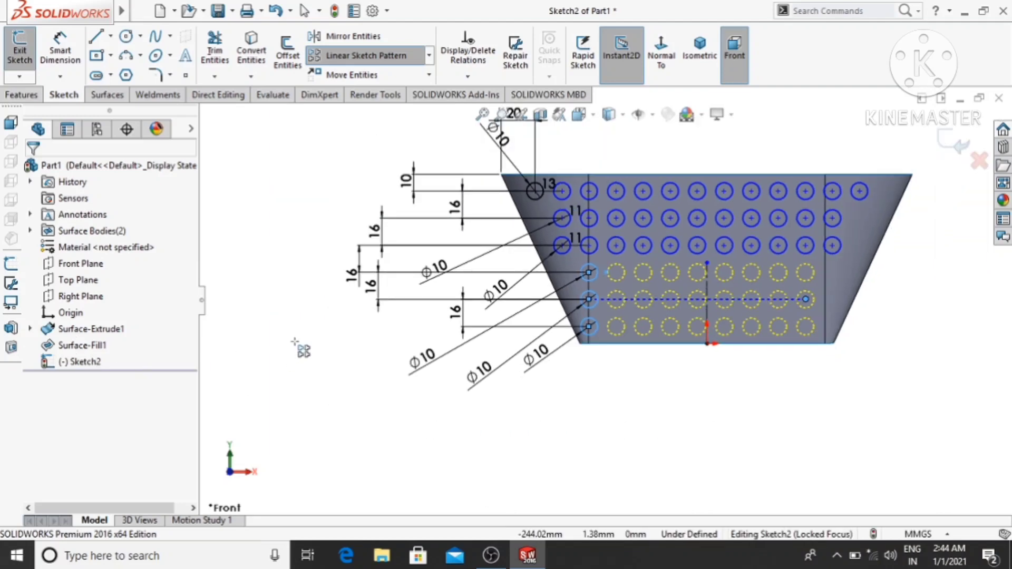
pyautogui.moveTo(309, 332); pyautogui.dragTo(300, 377, button='middle')
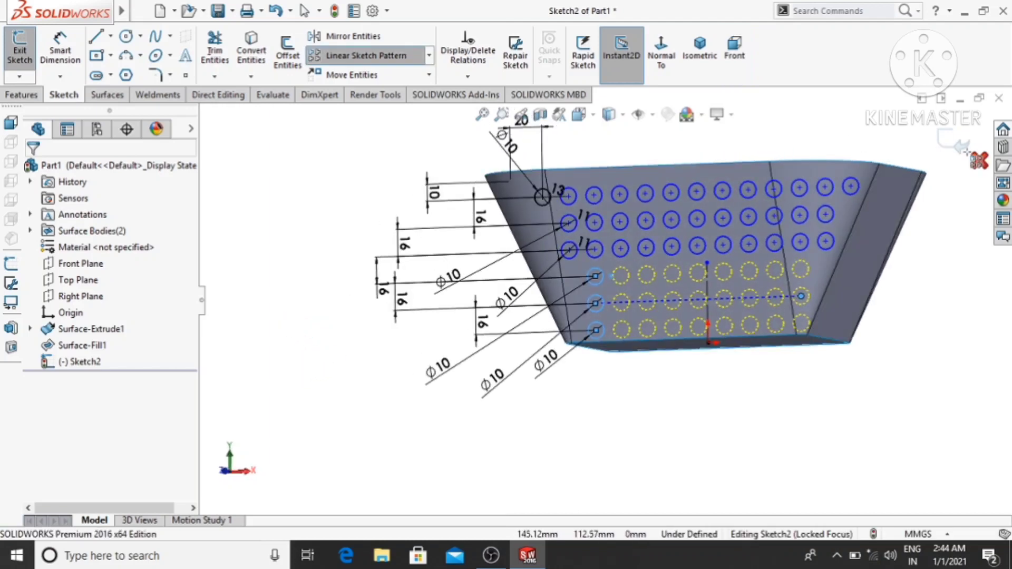
pyautogui.click(976, 160)
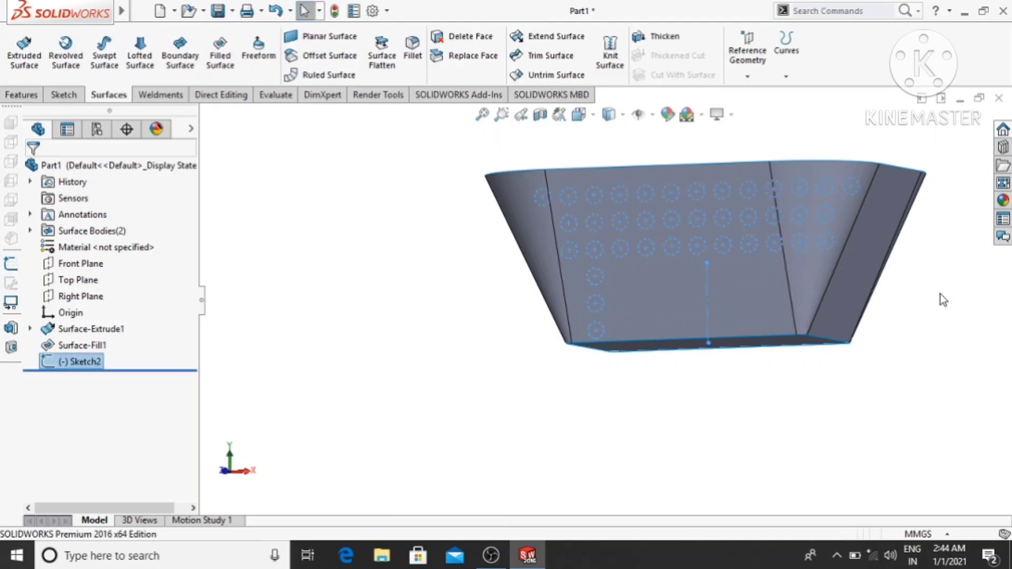
pyautogui.click(900, 331)
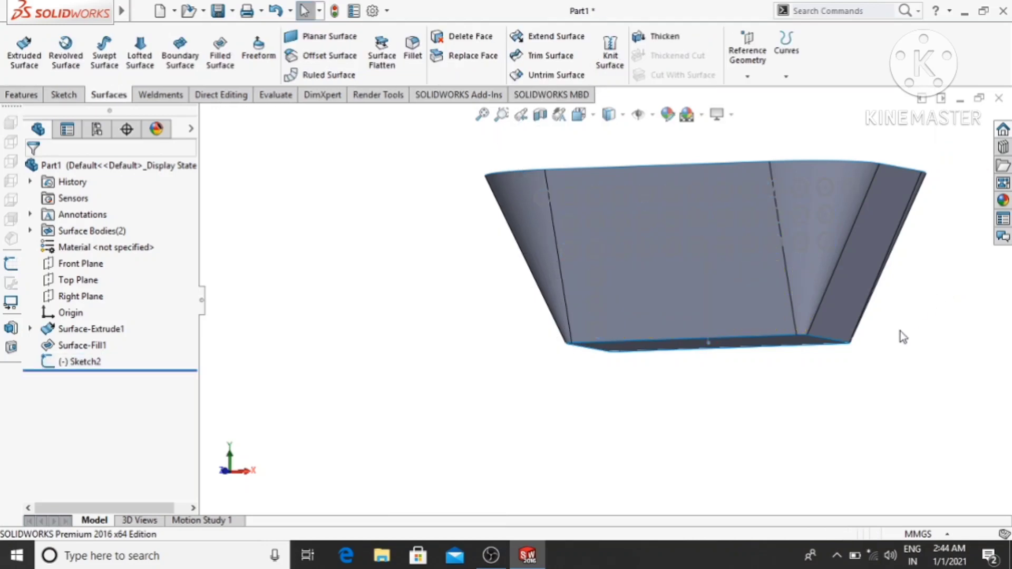
pyautogui.rightClick(77, 365)
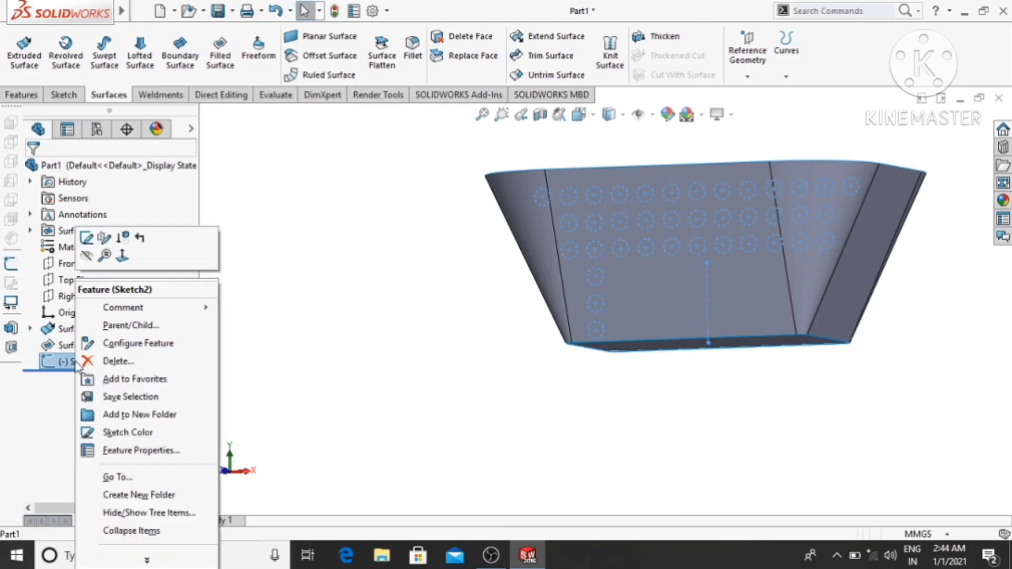
pyautogui.click(86, 238)
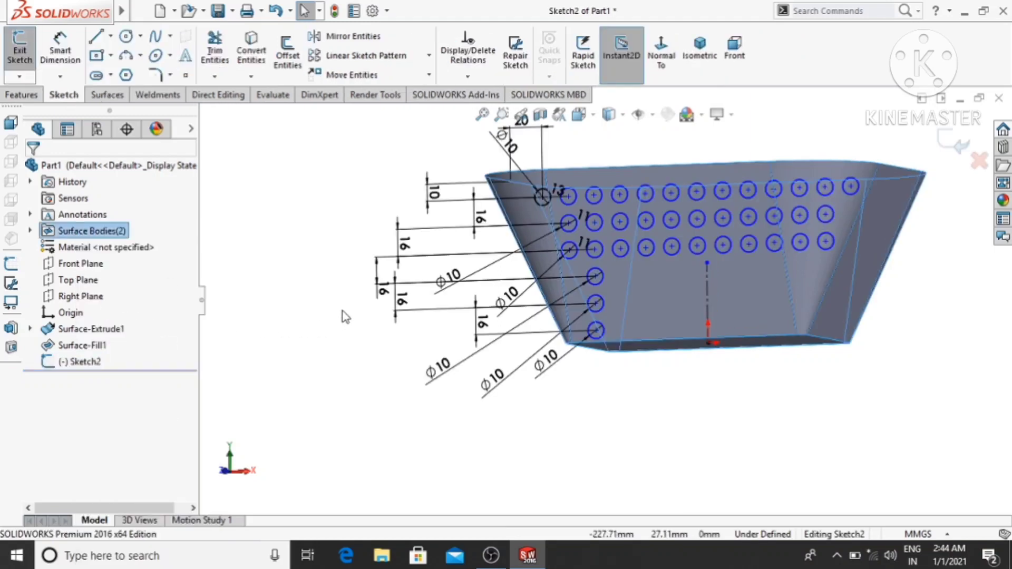
pyautogui.click(663, 69)
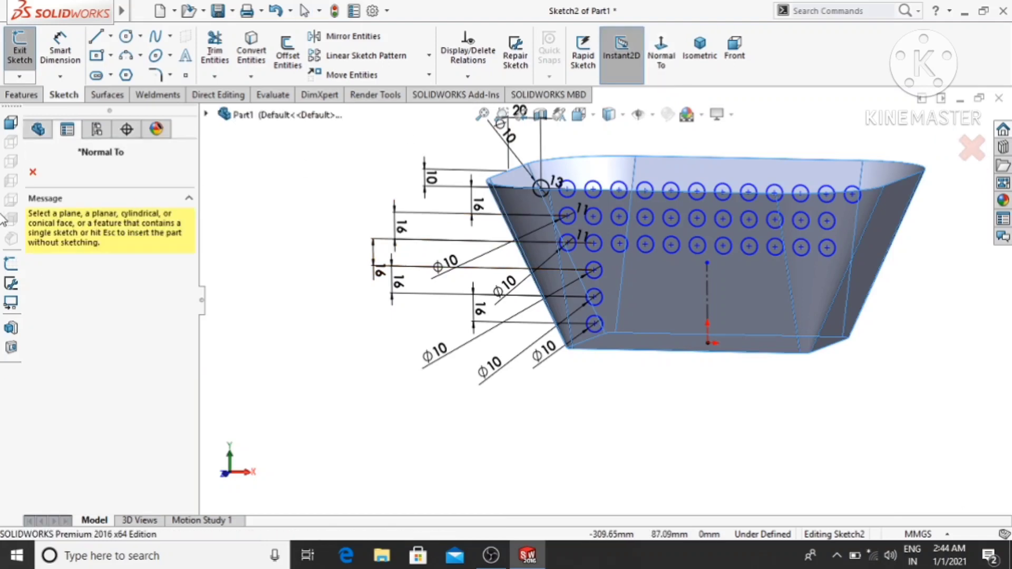
pyautogui.click(33, 171)
pyautogui.click(661, 61)
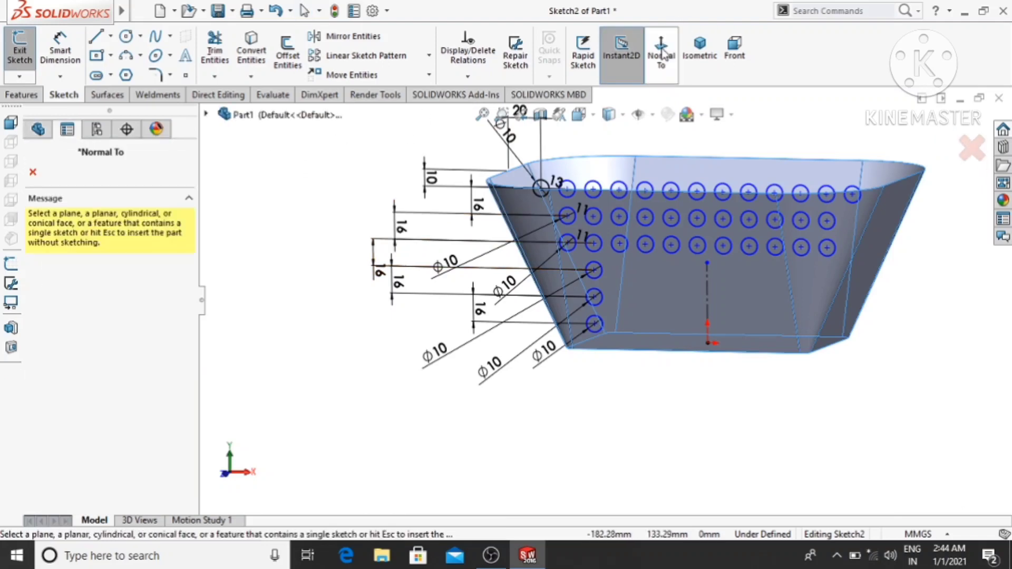
pyautogui.click(32, 172)
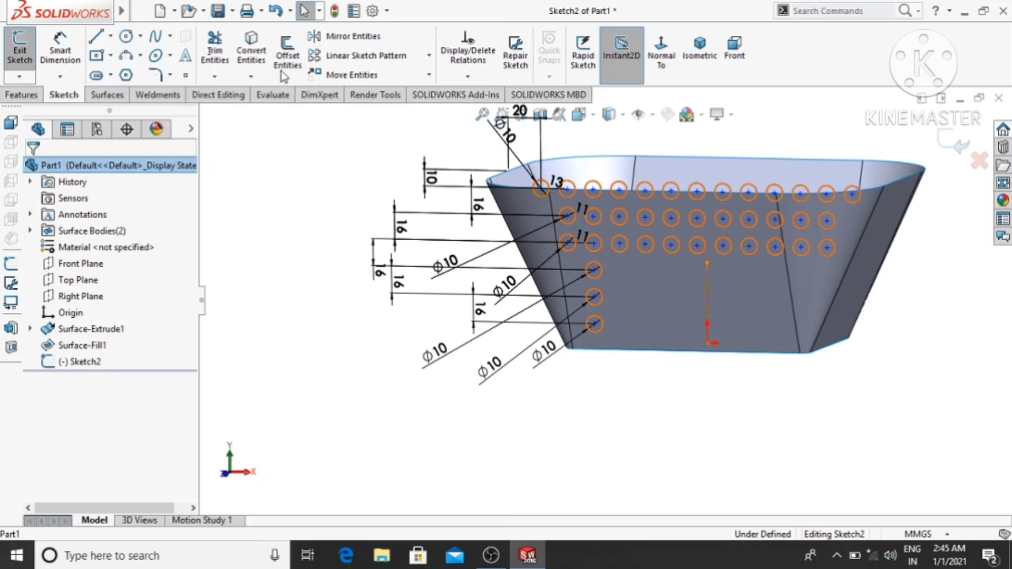
pyautogui.rightClick(77, 363)
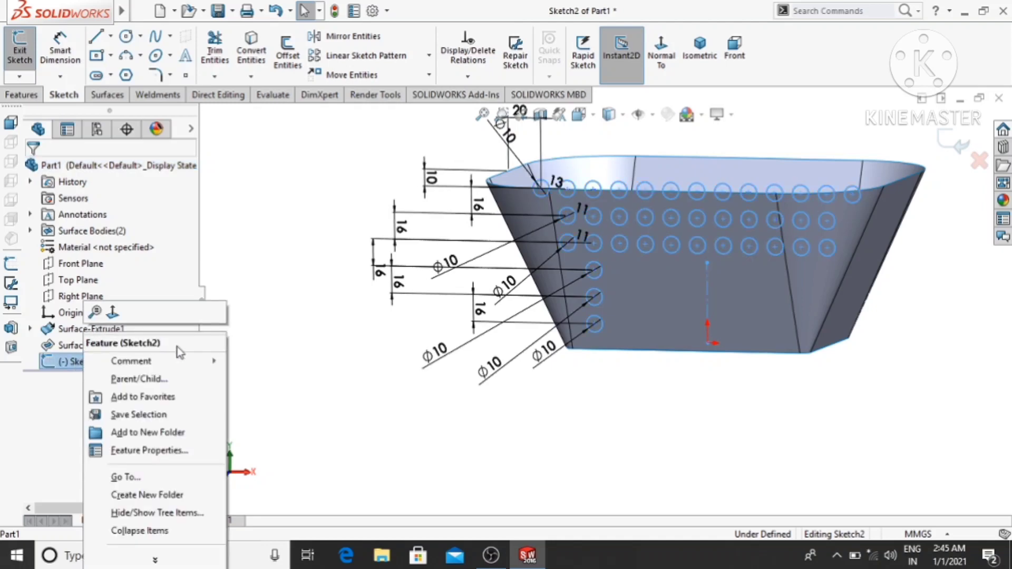
pyautogui.click(270, 358)
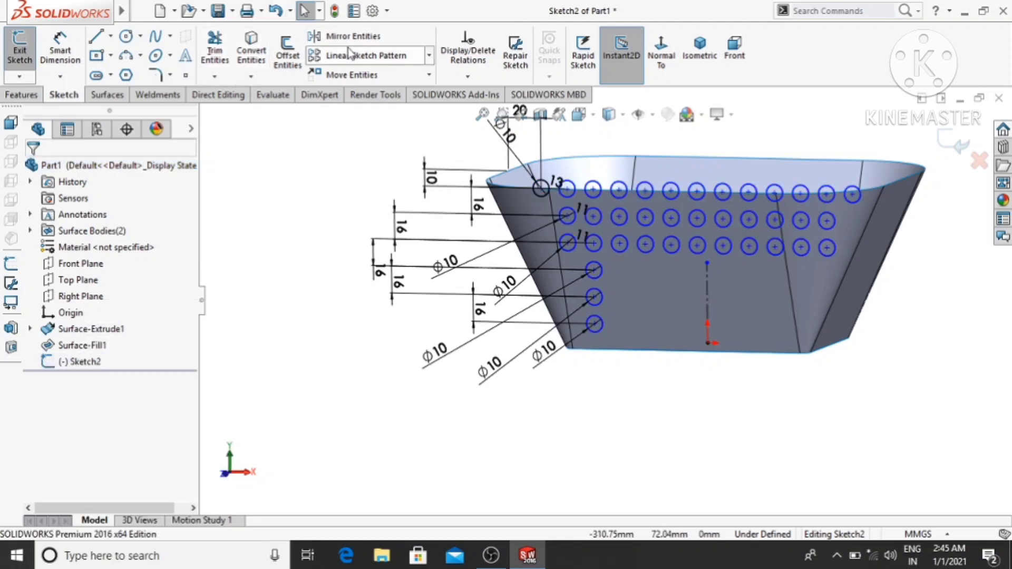
# - Set up a linear sketch pattern along the X-axis with the three single circles below the patterned rows as entities
pyautogui.click(337, 60)
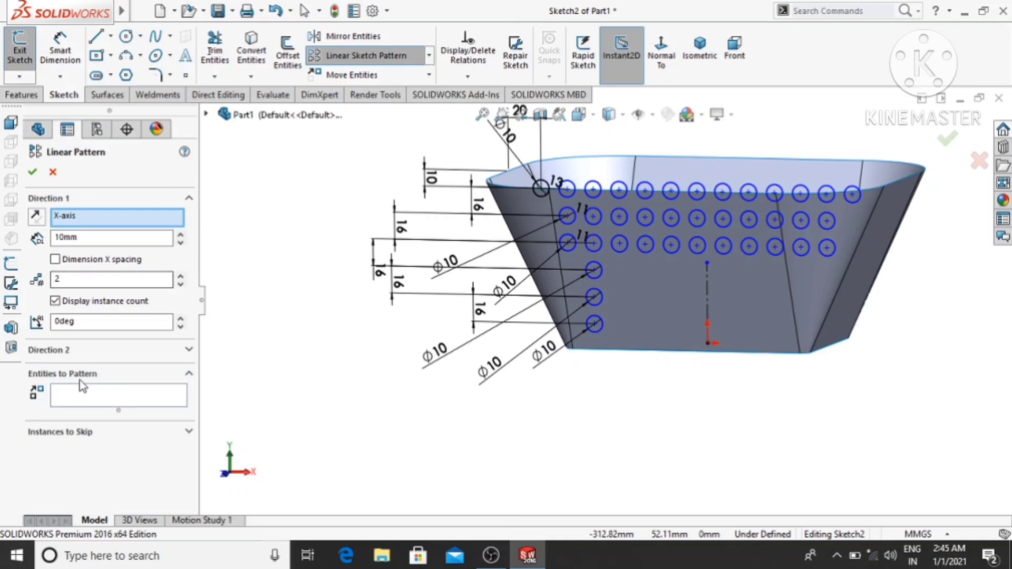
pyautogui.click(80, 395)
pyautogui.click(602, 299)
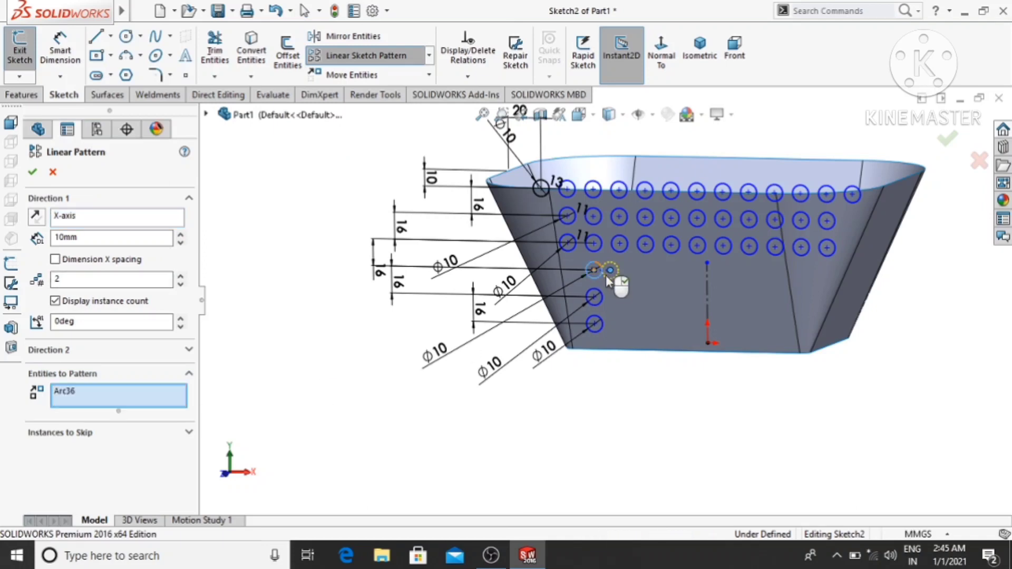
pyautogui.click(596, 325)
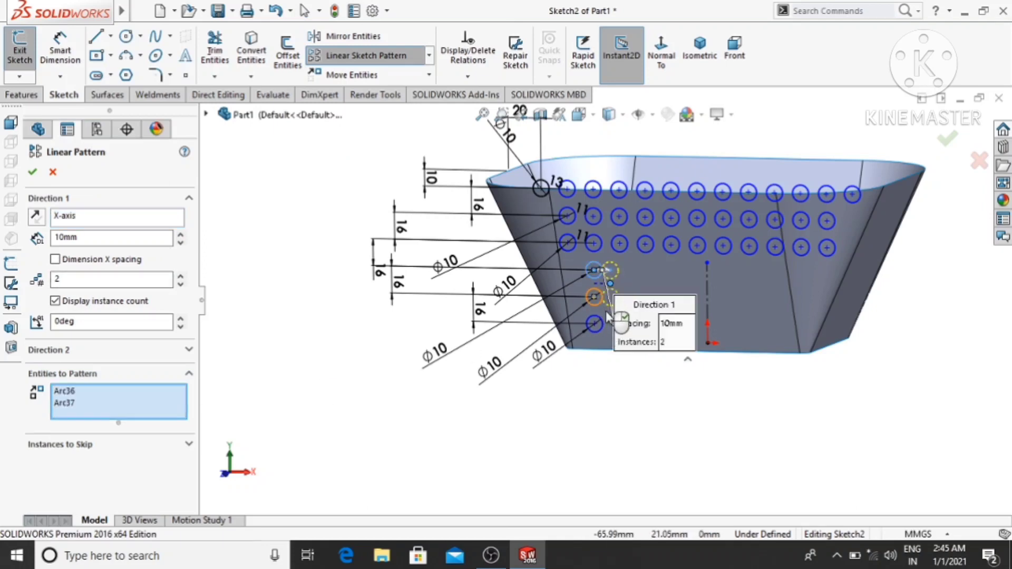
pyautogui.click(595, 324)
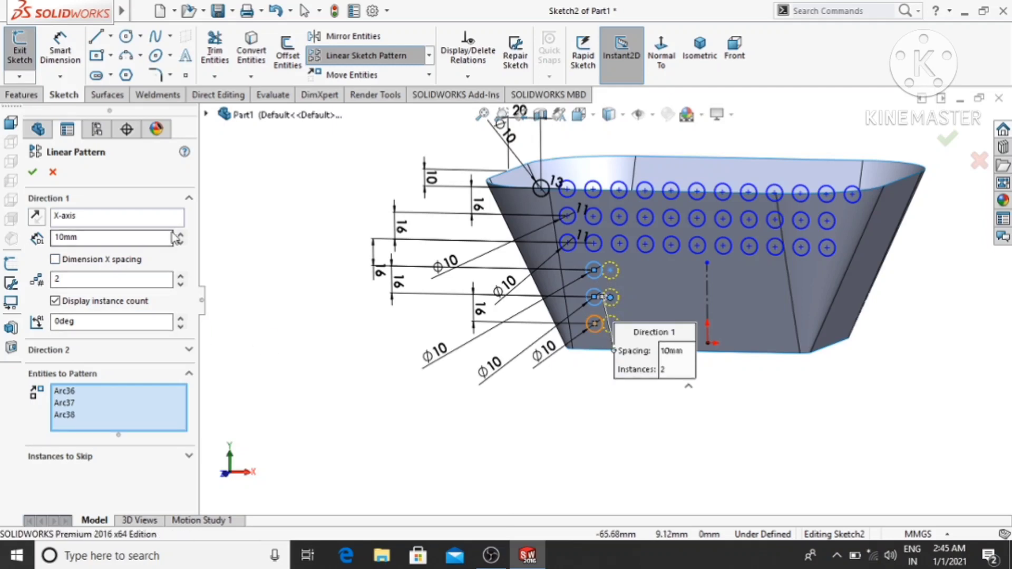
# - Try to pattern the three selected circles with 16 mm spacing and 9 instances
pyautogui.moveTo(91, 240); pyautogui.dragTo(56, 242)
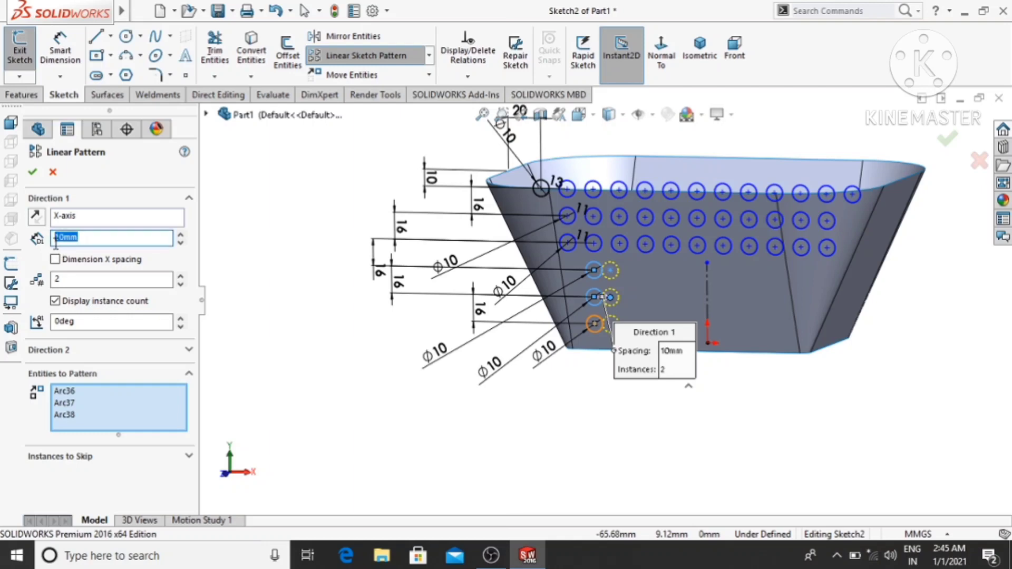
pyautogui.write('16')
pyautogui.press('Return')
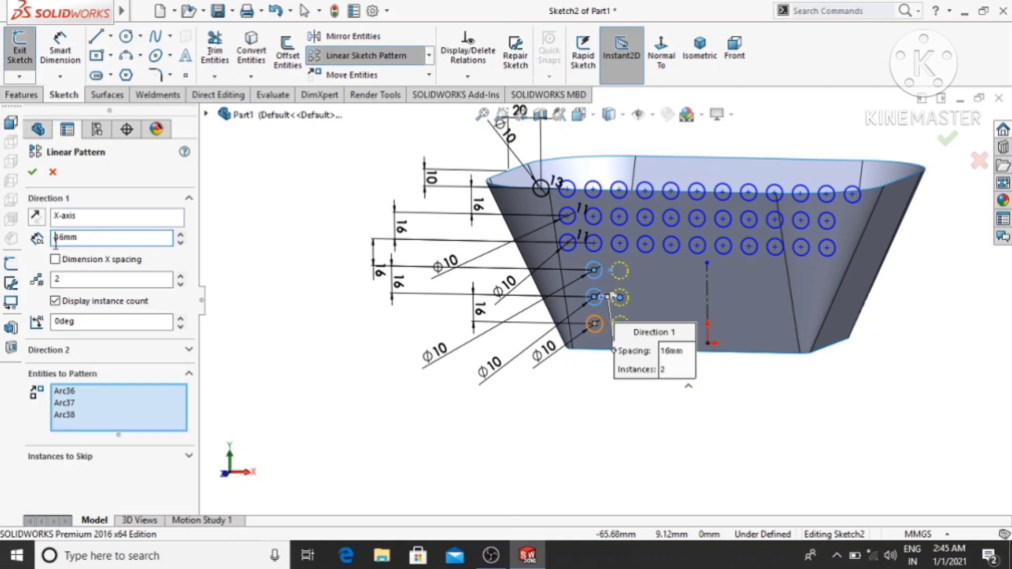
pyautogui.click(180, 275)
pyautogui.click(181, 275)
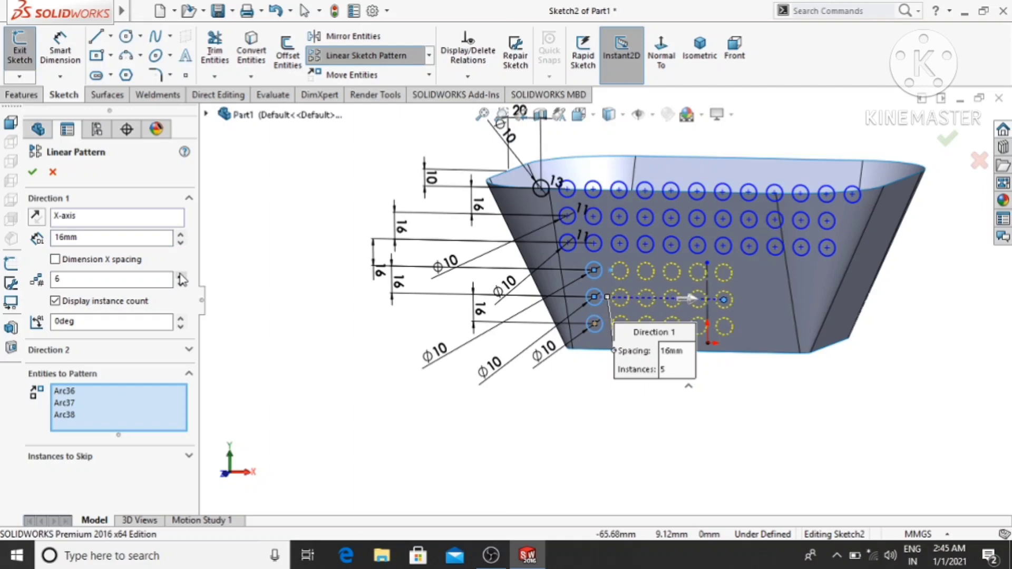
pyautogui.click(180, 275)
pyautogui.click(180, 275)
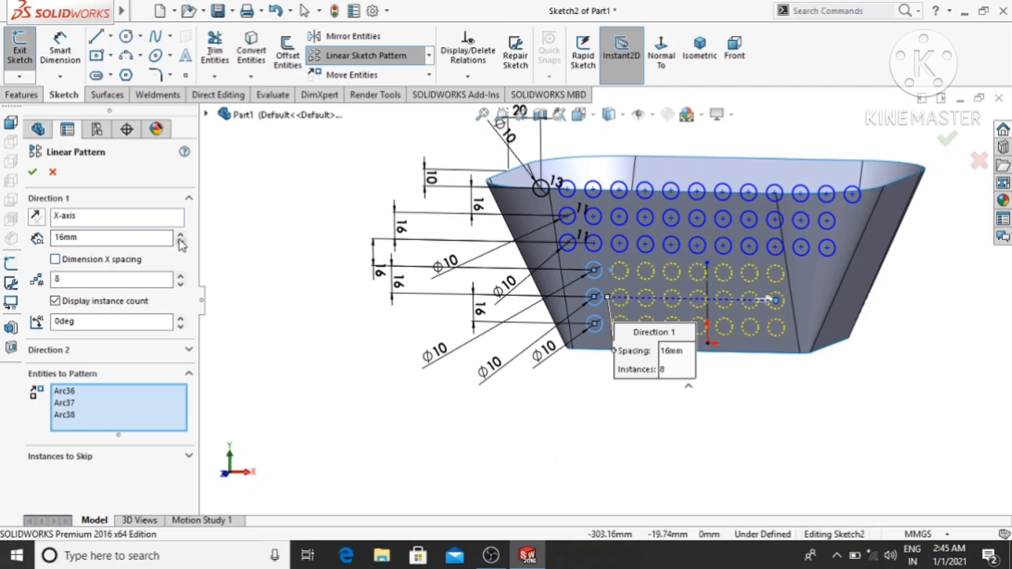
pyautogui.click(181, 276)
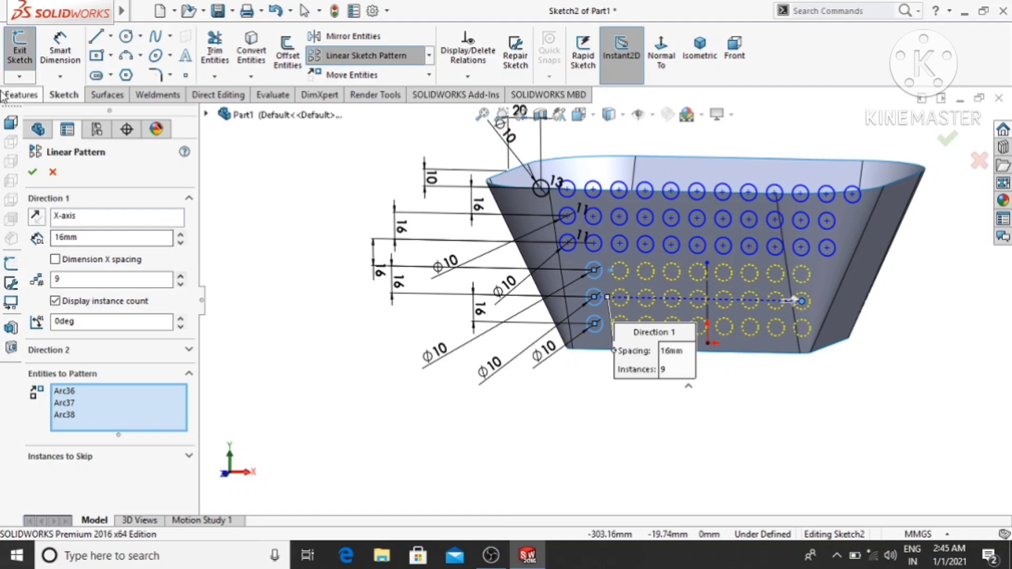
pyautogui.click(33, 173)
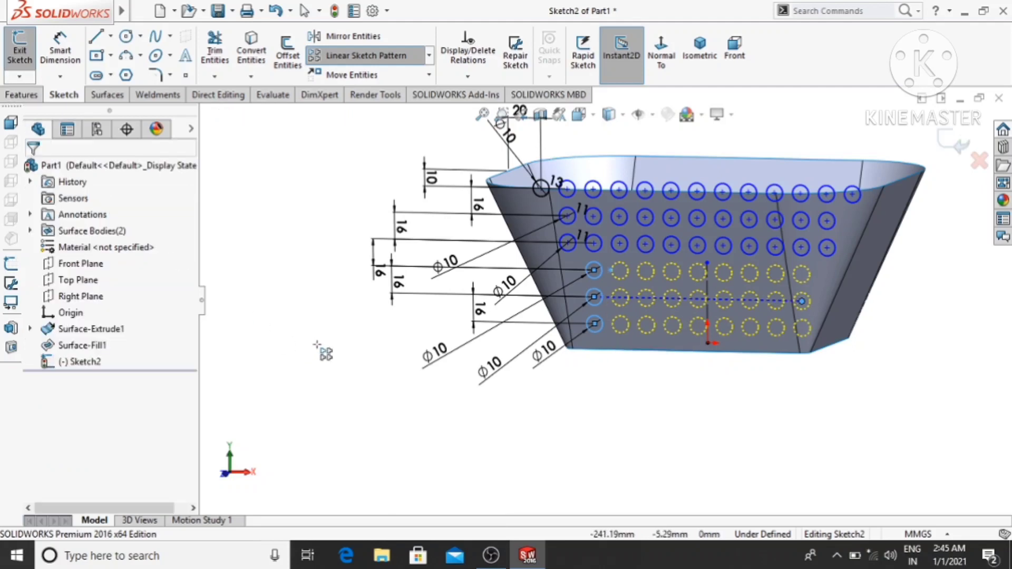
# - Cancel the pending three-circle pattern and orient the view normal to the hole sketch
pyautogui.moveTo(274, 290); pyautogui.dragTo(308, 295, button='middle')
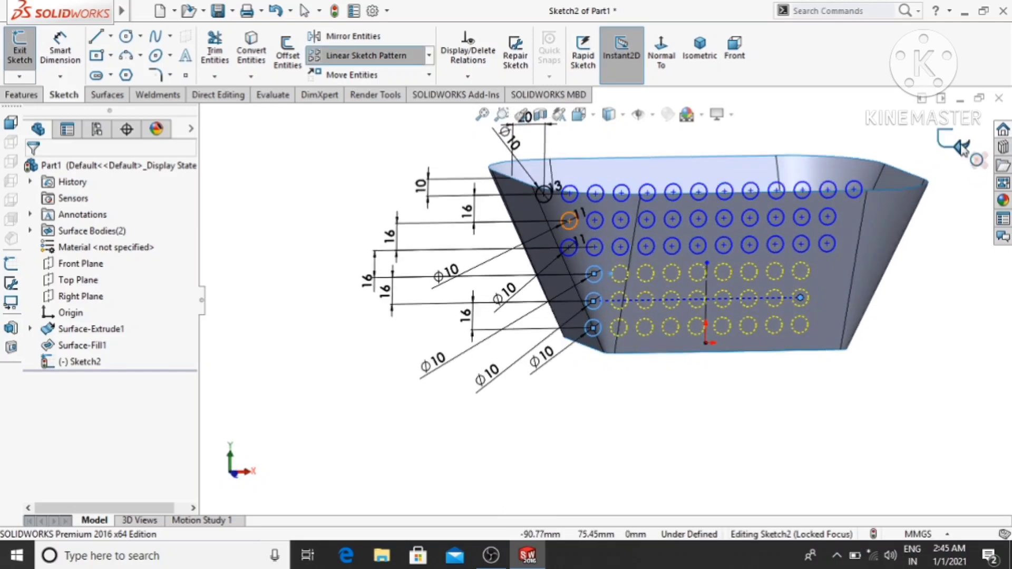
pyautogui.scroll(2, 848, 417)
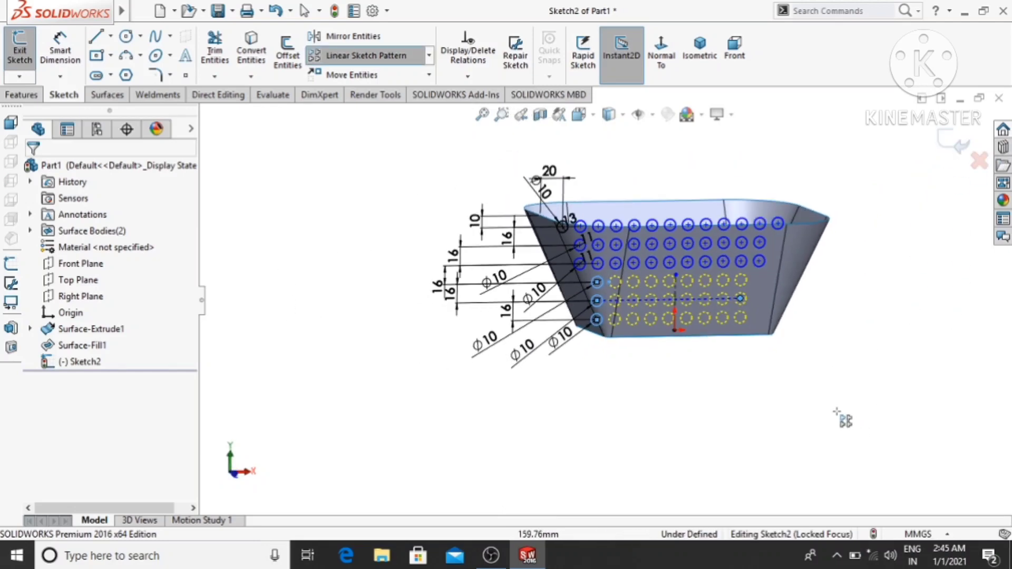
pyautogui.press('Escape')
pyautogui.moveTo(337, 293); pyautogui.dragTo(328, 277, button='middle')
pyautogui.click(660, 46)
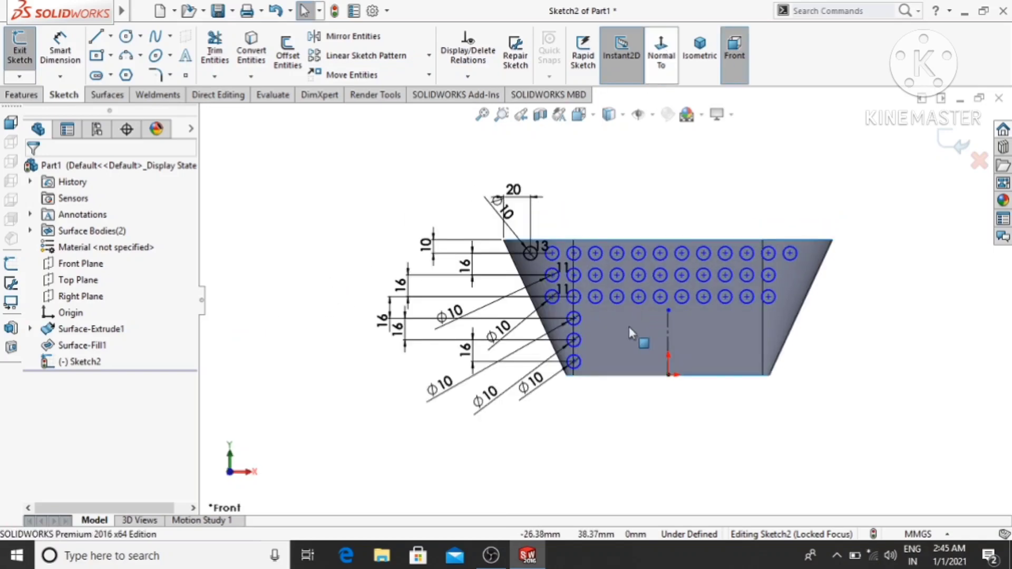
pyautogui.scroll(-3, 628, 322)
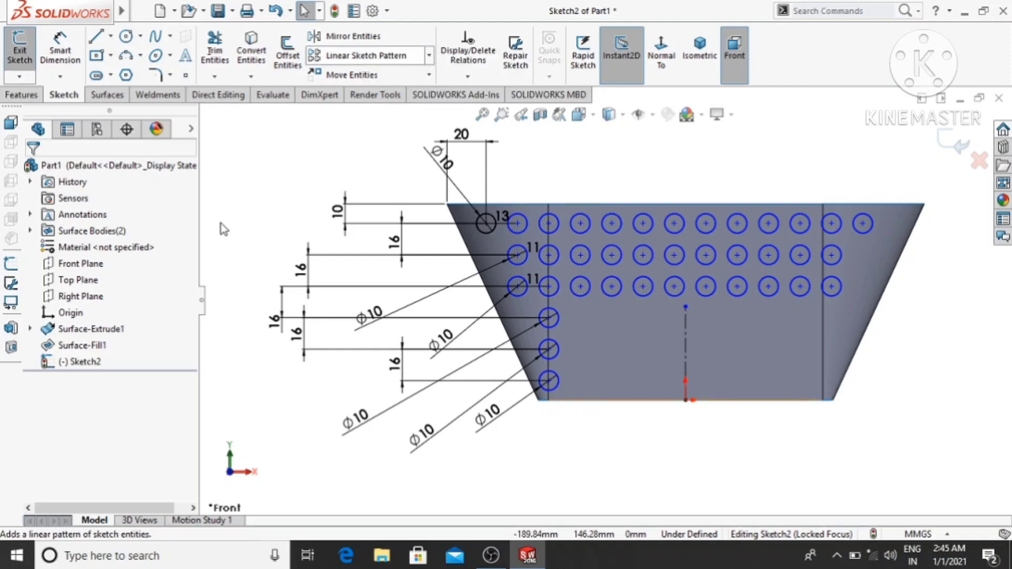
# - Pattern only the uppermost of the three single circles along the X-axis with 16 mm spacing and 9 instances
pyautogui.click(361, 66)
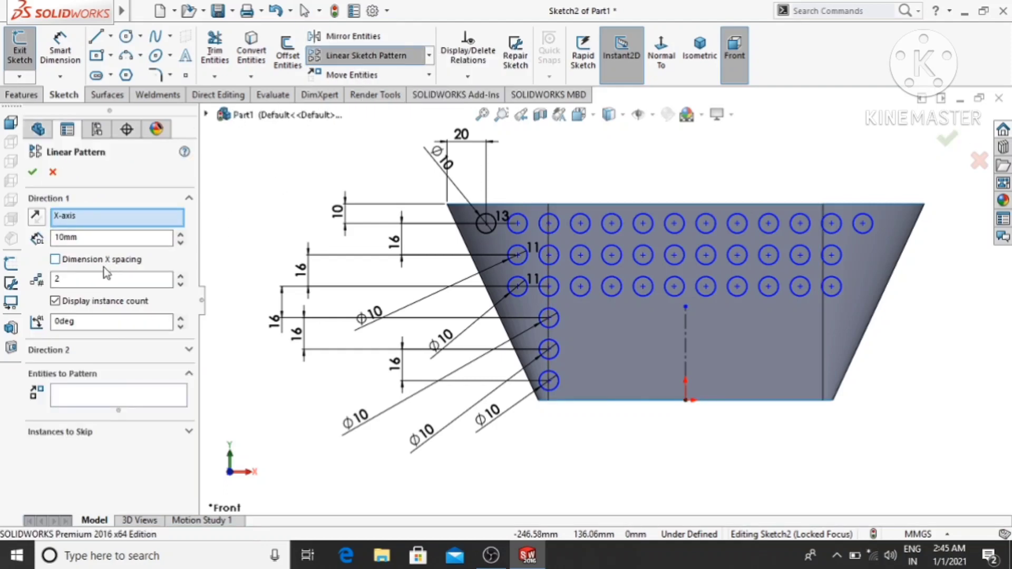
pyautogui.click(84, 396)
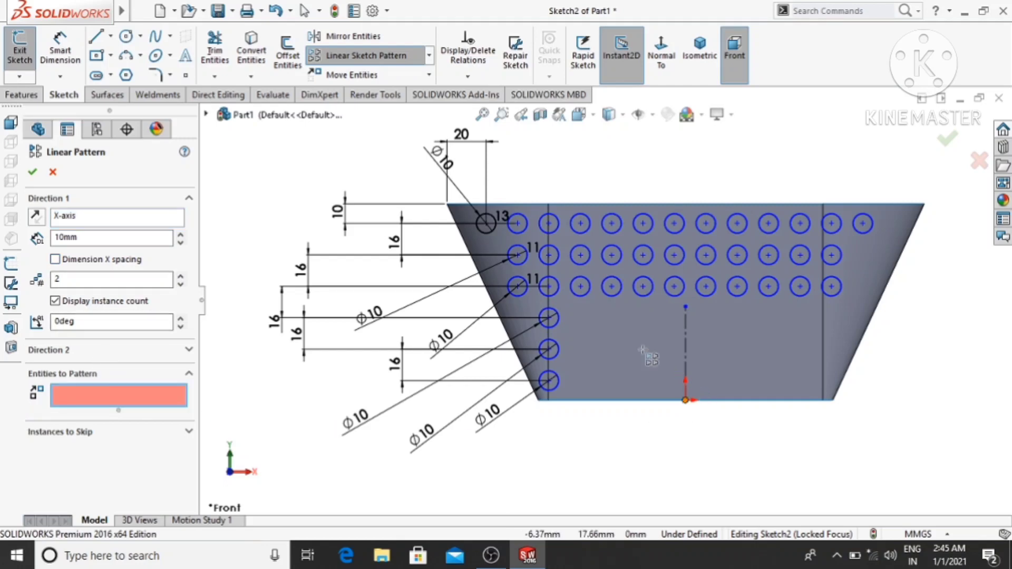
pyautogui.click(555, 326)
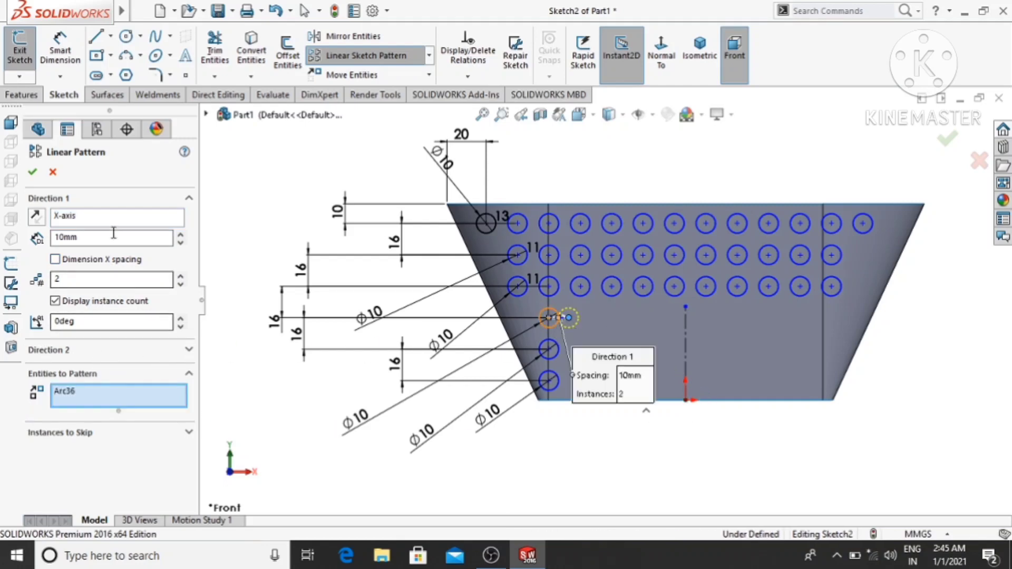
pyautogui.moveTo(114, 237); pyautogui.dragTo(48, 246)
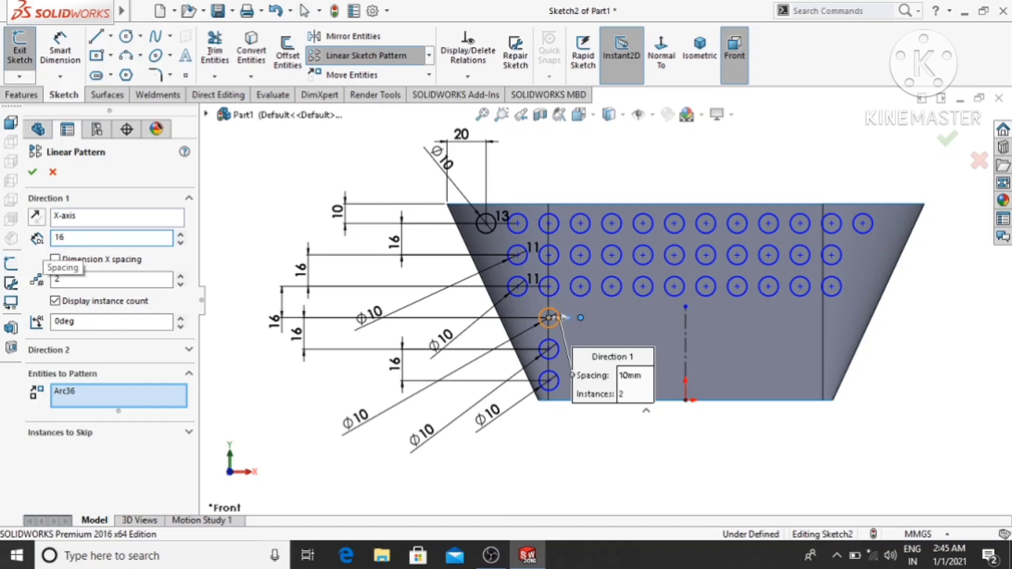
pyautogui.press('Return')
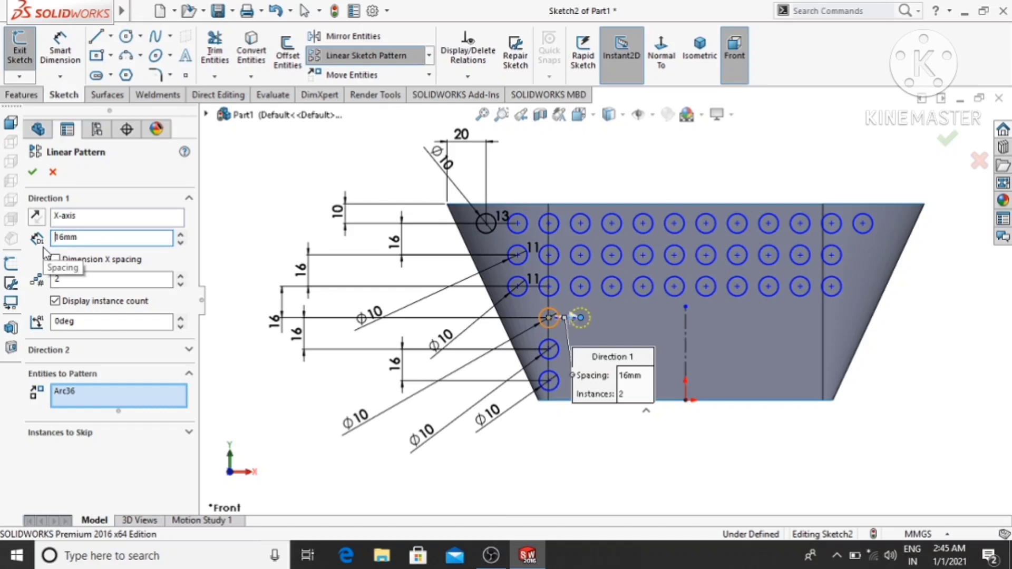
pyautogui.click(181, 278)
pyautogui.click(180, 278)
pyautogui.click(181, 278)
pyautogui.click(180, 278)
pyautogui.click(181, 278)
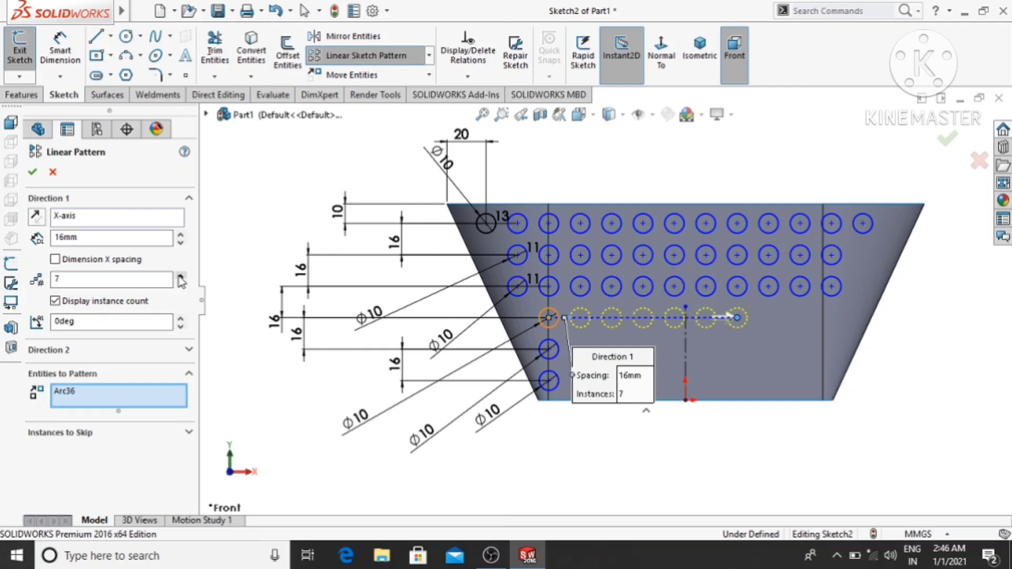
pyautogui.click(181, 278)
pyautogui.click(181, 278)
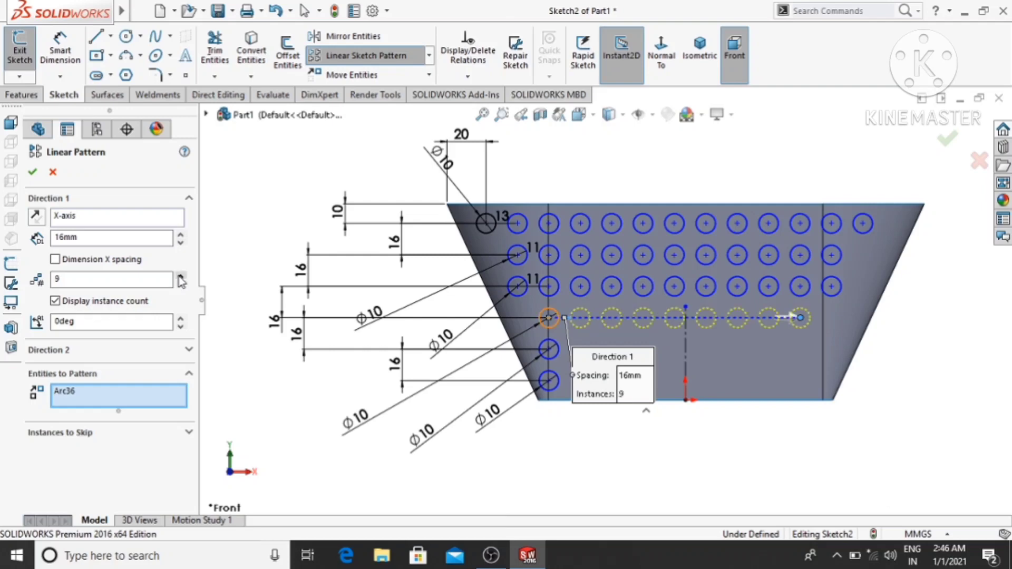
pyautogui.click(32, 172)
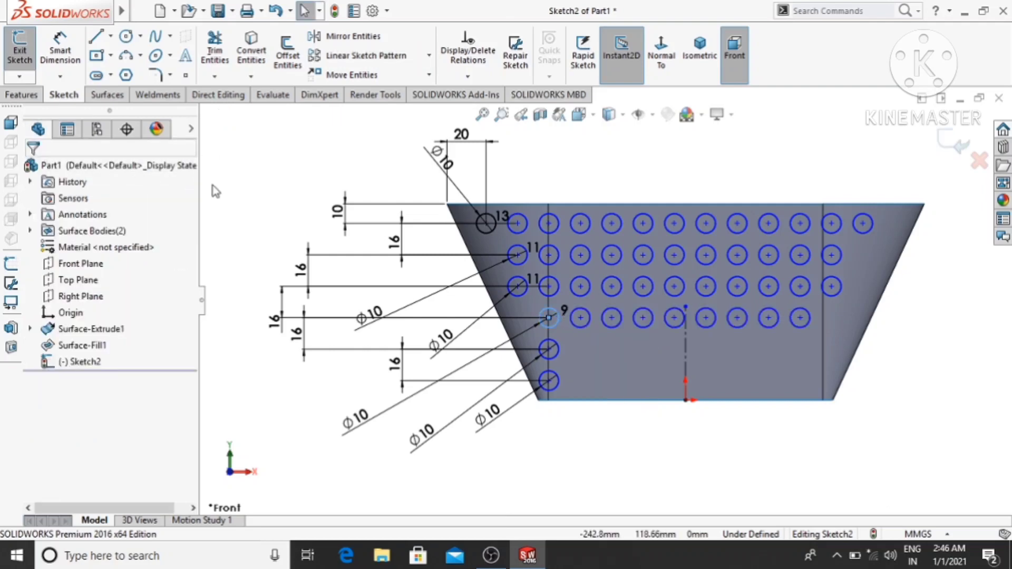
# - Pattern only the upper of the two remaining single circles along the X-axis with 16 mm spacing and 9 instances
pyautogui.click(364, 55)
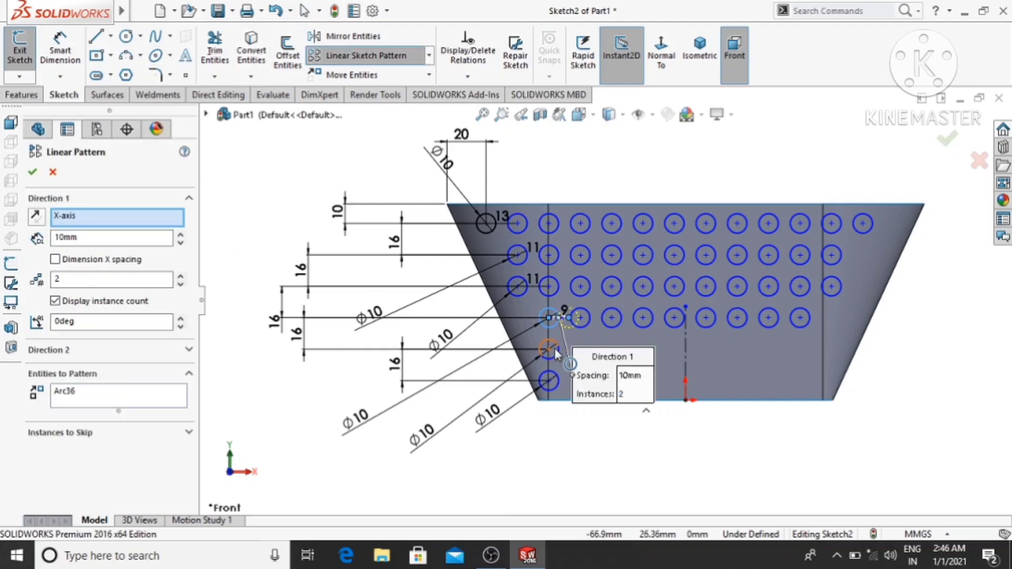
pyautogui.rightClick(97, 403)
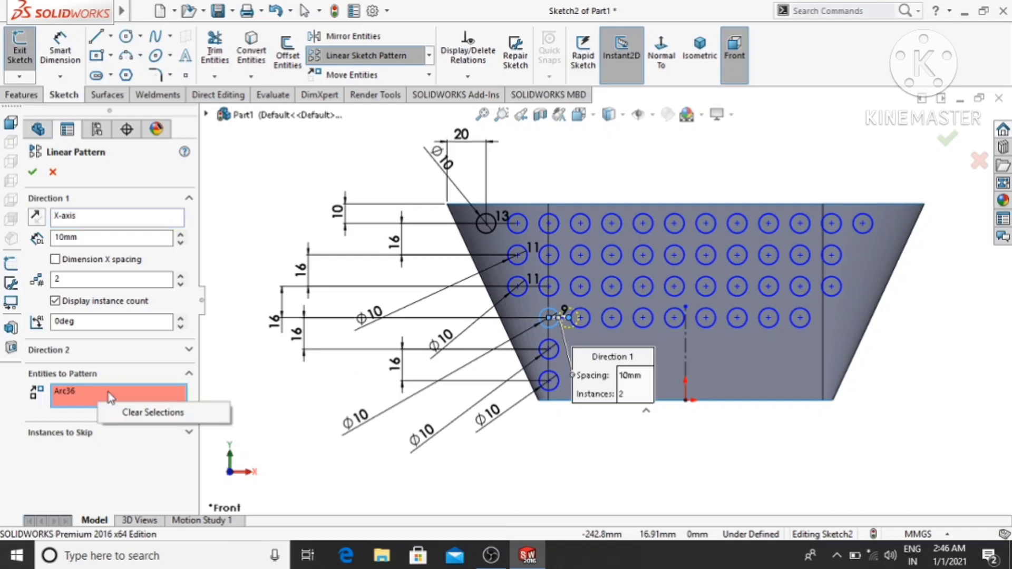
pyautogui.click(135, 414)
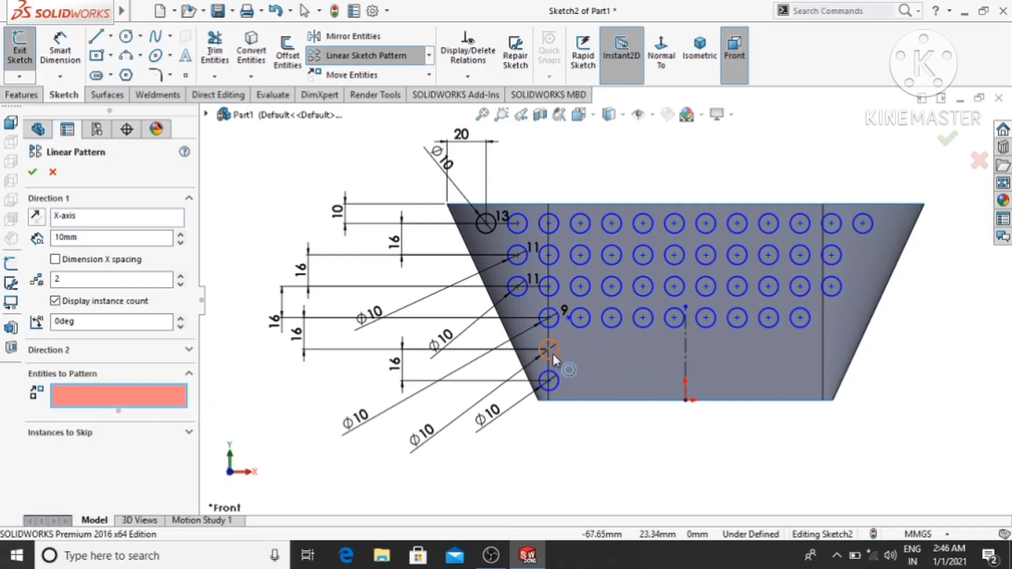
pyautogui.click(553, 354)
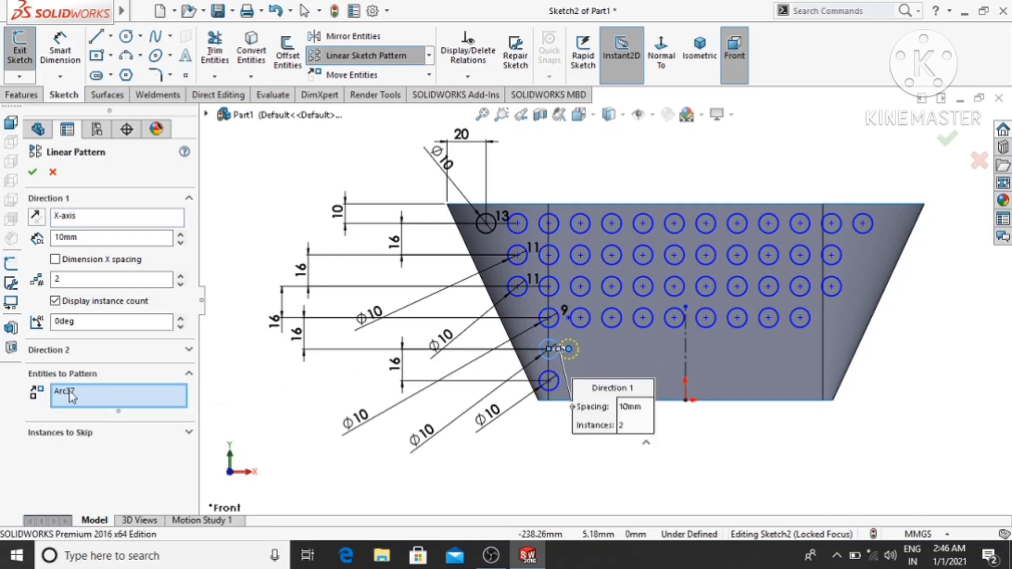
pyautogui.click(80, 237)
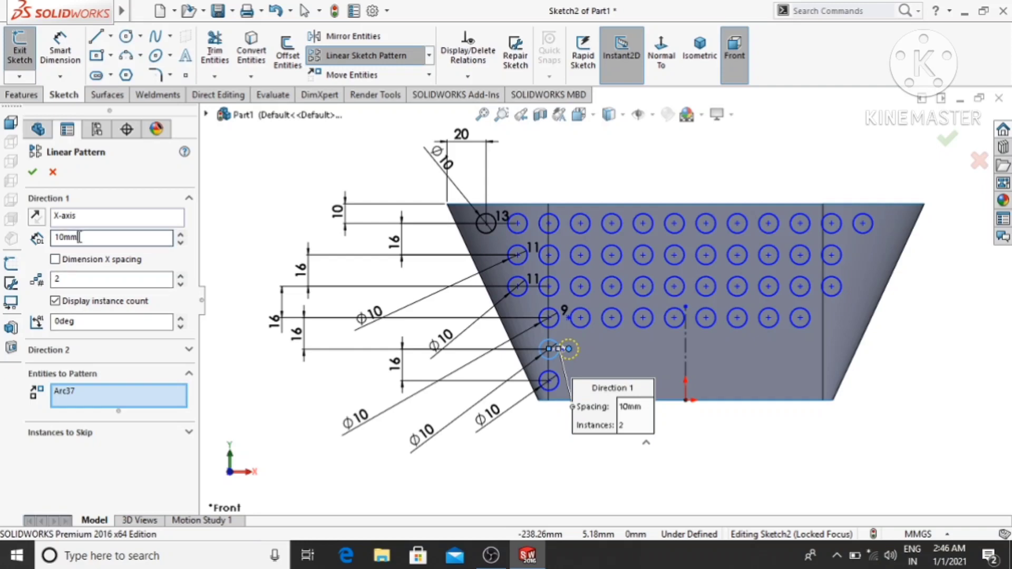
pyautogui.doubleClick(80, 237)
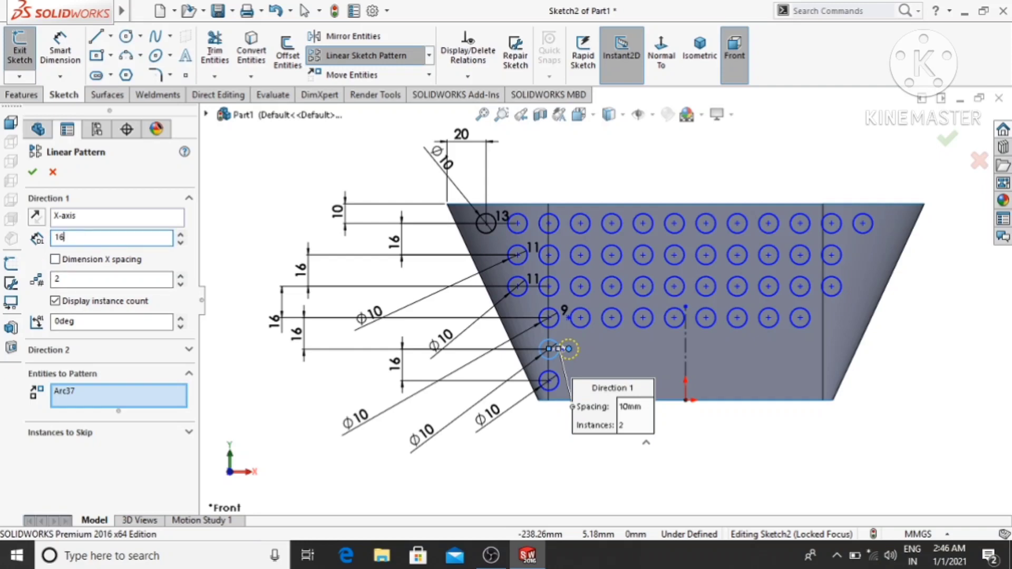
pyautogui.write('16')
pyautogui.press('Return')
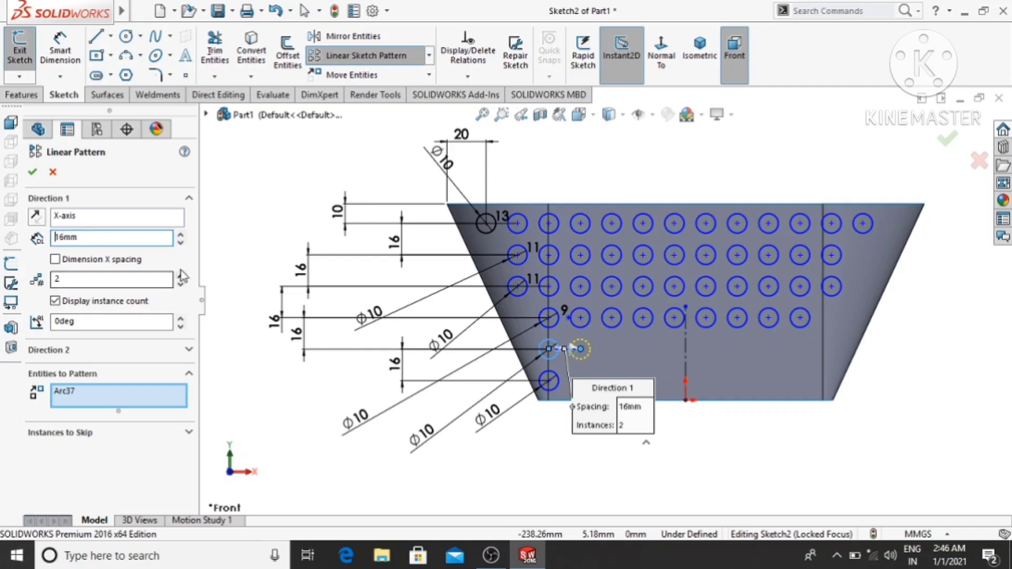
pyautogui.doubleClick(57, 279)
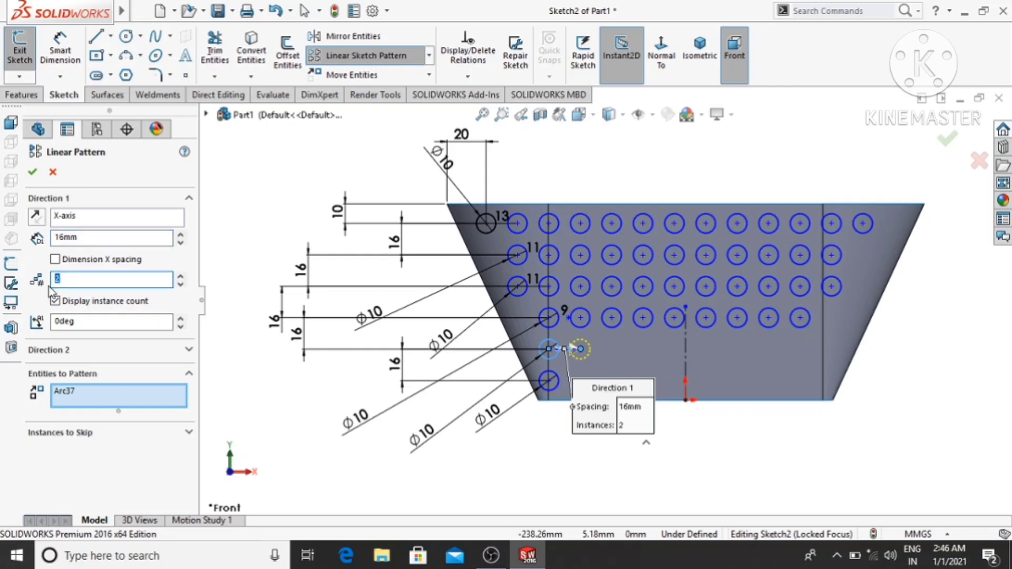
pyautogui.press('Return')
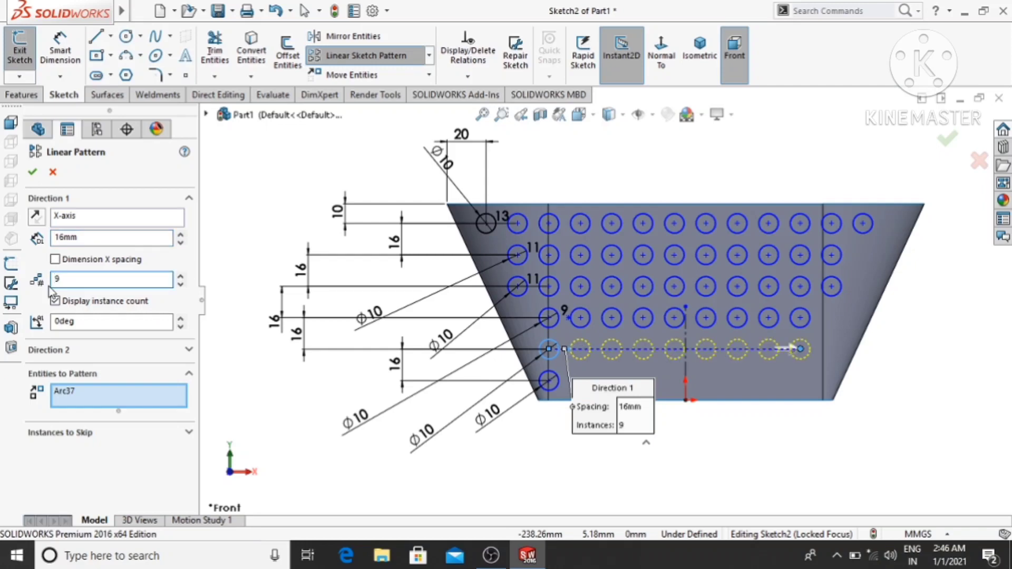
pyautogui.click(32, 172)
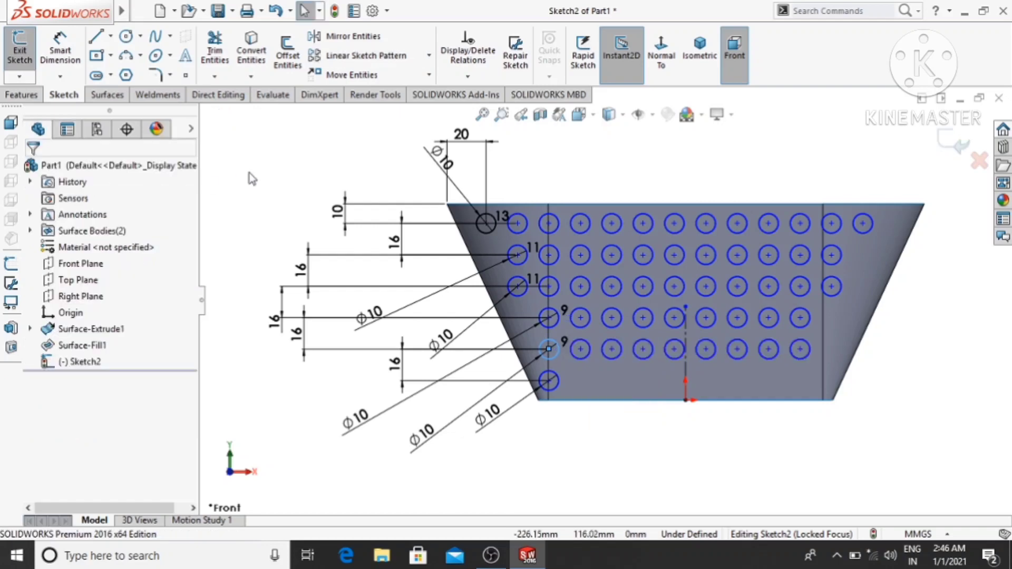
# - Pattern the lowest single circle along the X-axis with 16 mm spacing and 9 instances
pyautogui.click(358, 55)
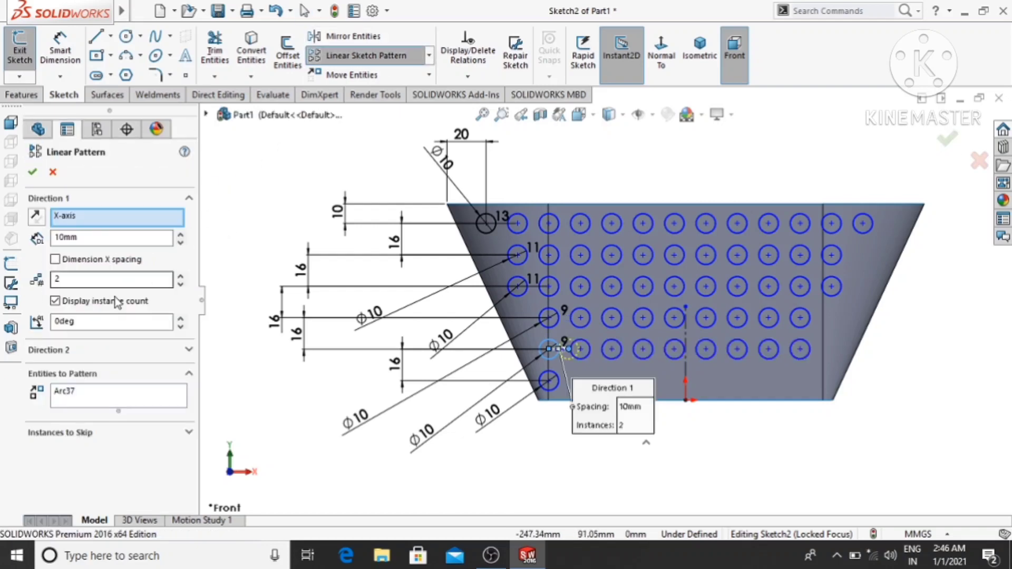
pyautogui.click(89, 239)
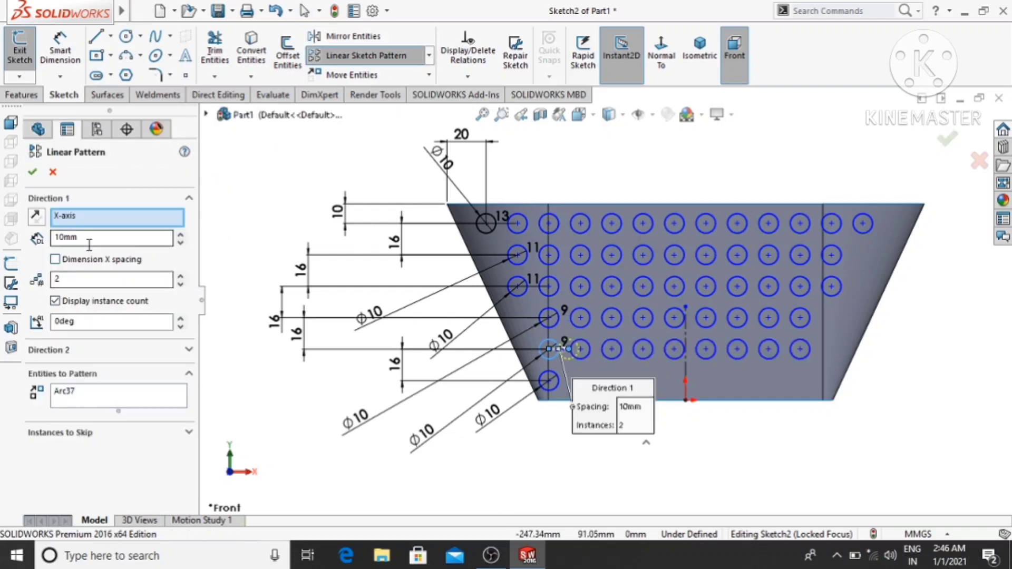
pyautogui.write('16')
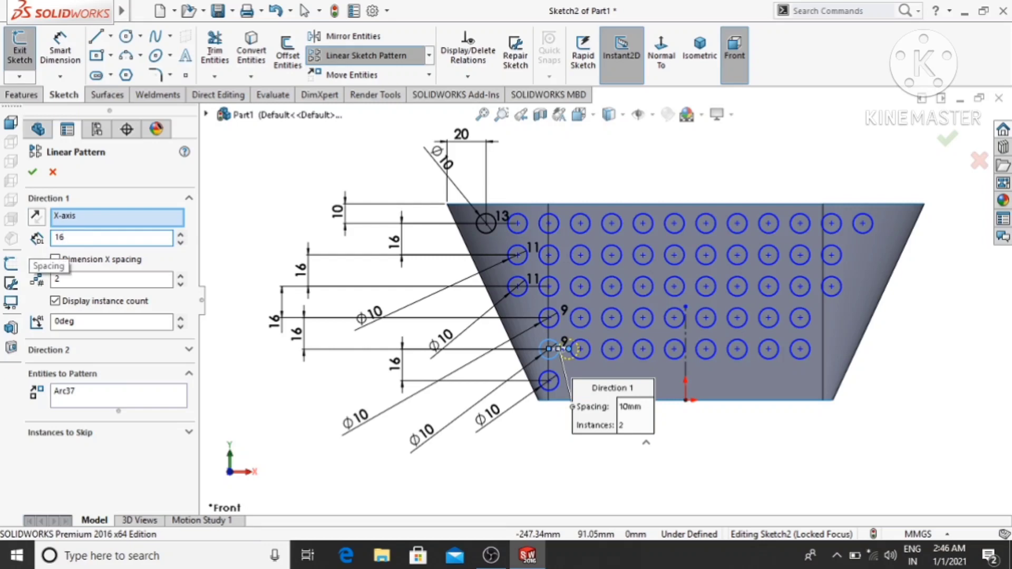
pyautogui.press('Return')
pyautogui.rightClick(77, 398)
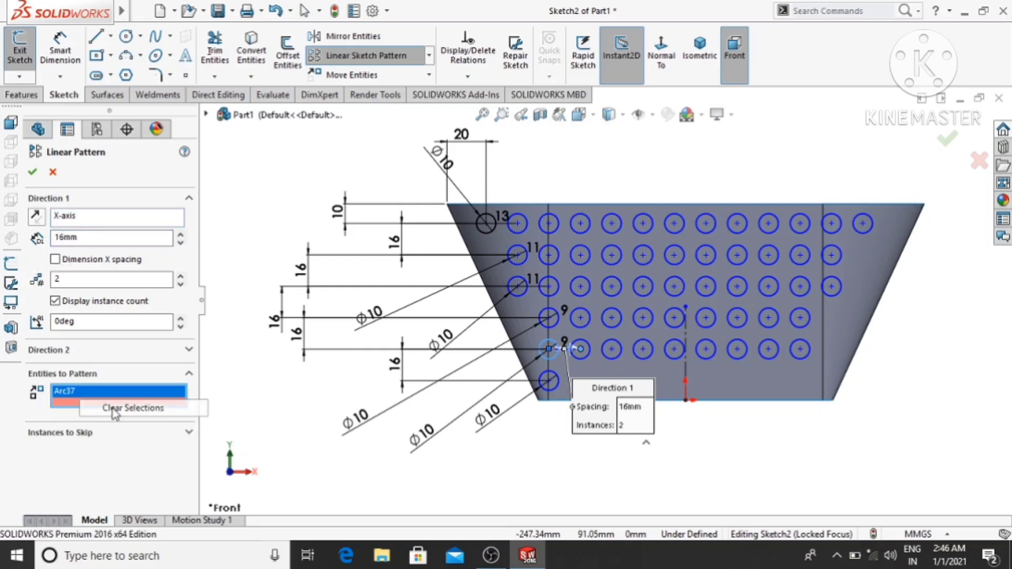
pyautogui.click(132, 407)
pyautogui.click(559, 383)
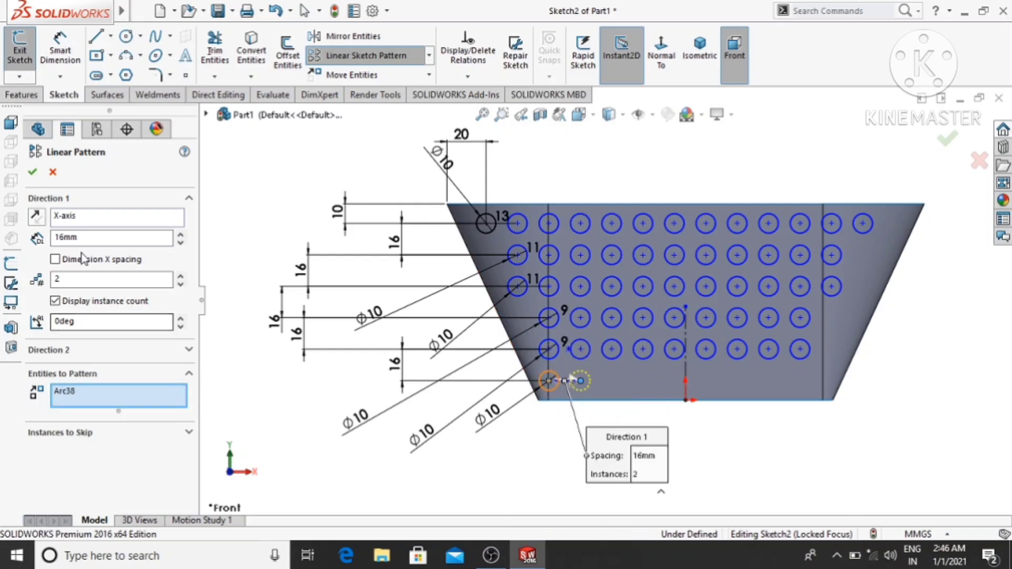
pyautogui.doubleClick(47, 282)
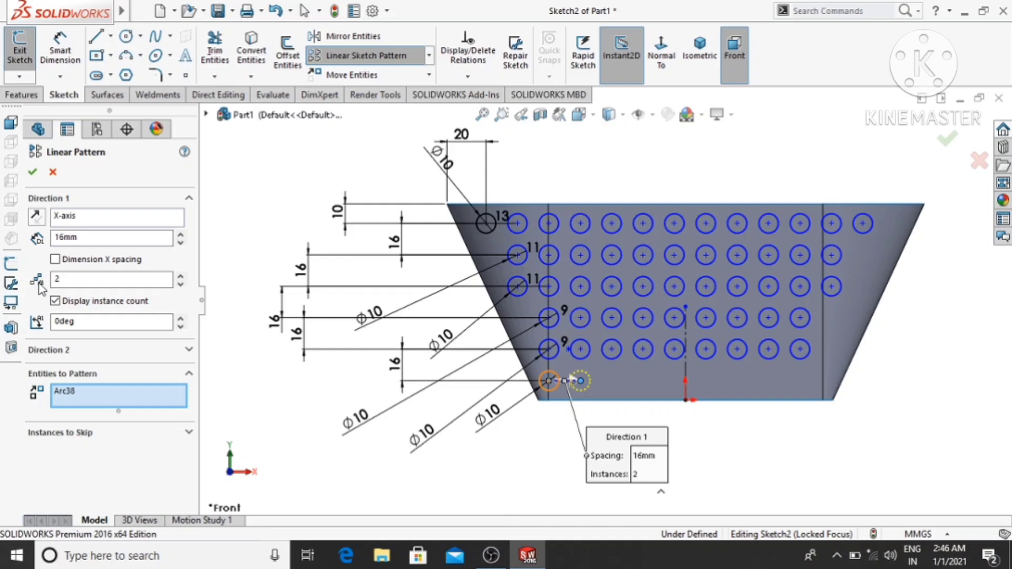
pyautogui.moveTo(64, 280); pyautogui.dragTo(39, 284)
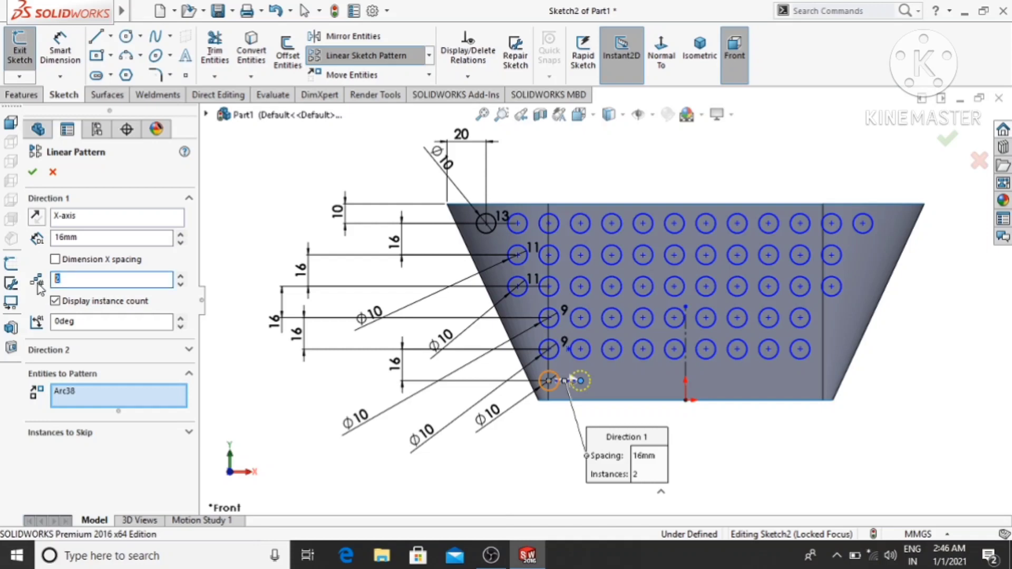
pyautogui.write('9')
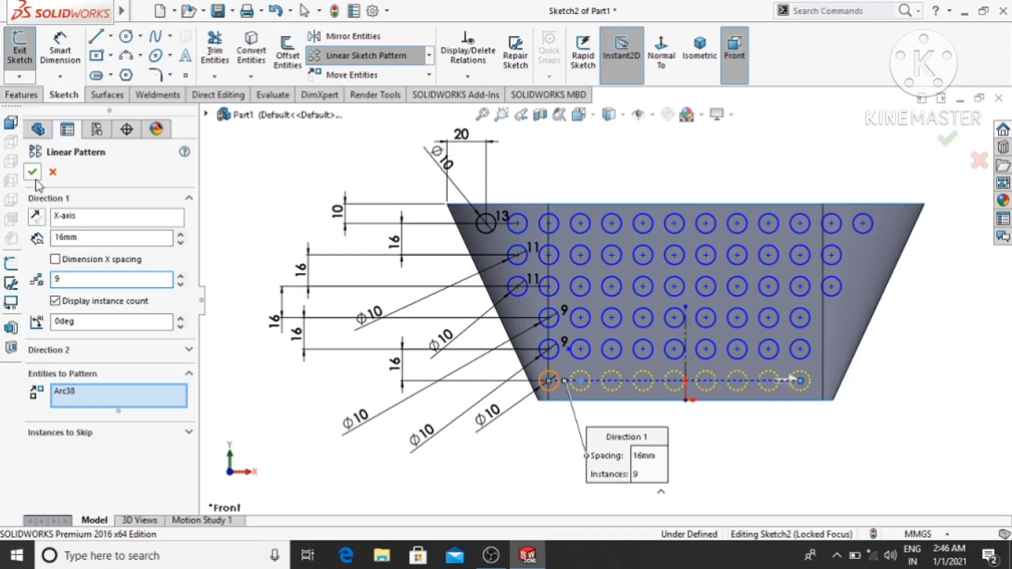
pyautogui.click(34, 177)
# - Trim the basket's wall surface with the hole sketch as a standard trim tool, keeping the wall around the circles
pyautogui.scroll(1, 871, 414)
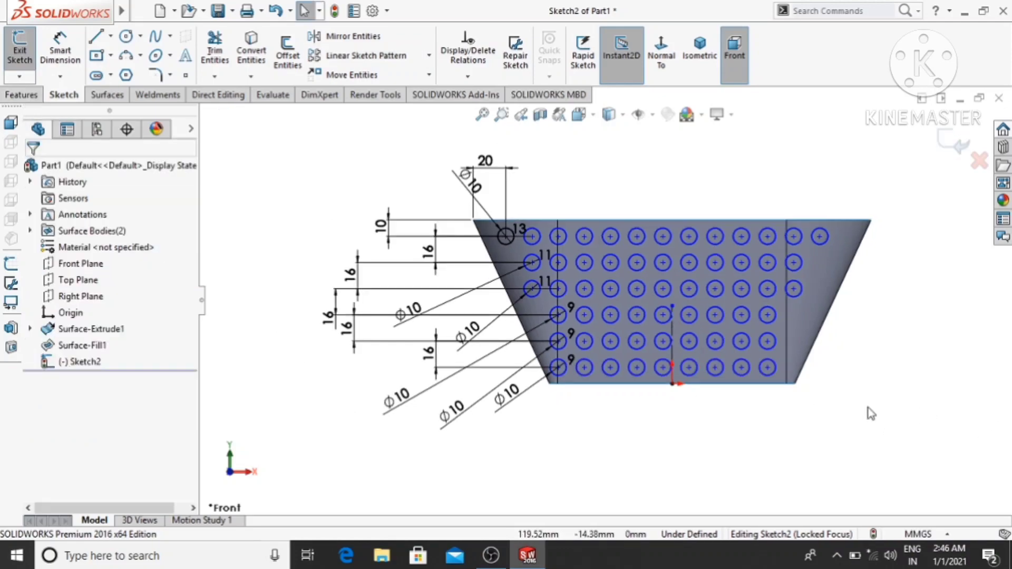
pyautogui.moveTo(871, 414); pyautogui.dragTo(930, 418, button='middle')
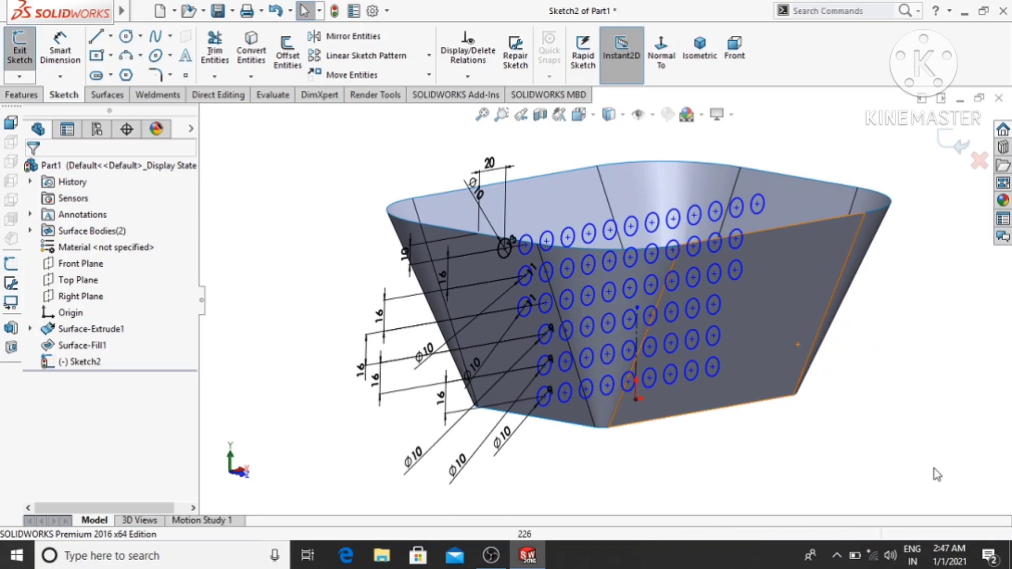
pyautogui.moveTo(933, 472); pyautogui.dragTo(927, 407, button='middle')
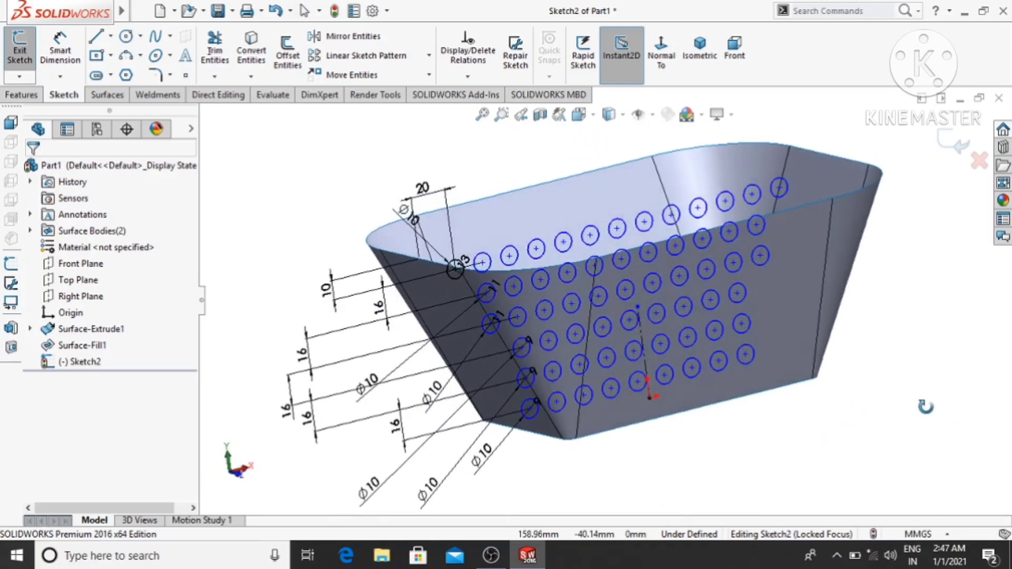
pyautogui.click(117, 97)
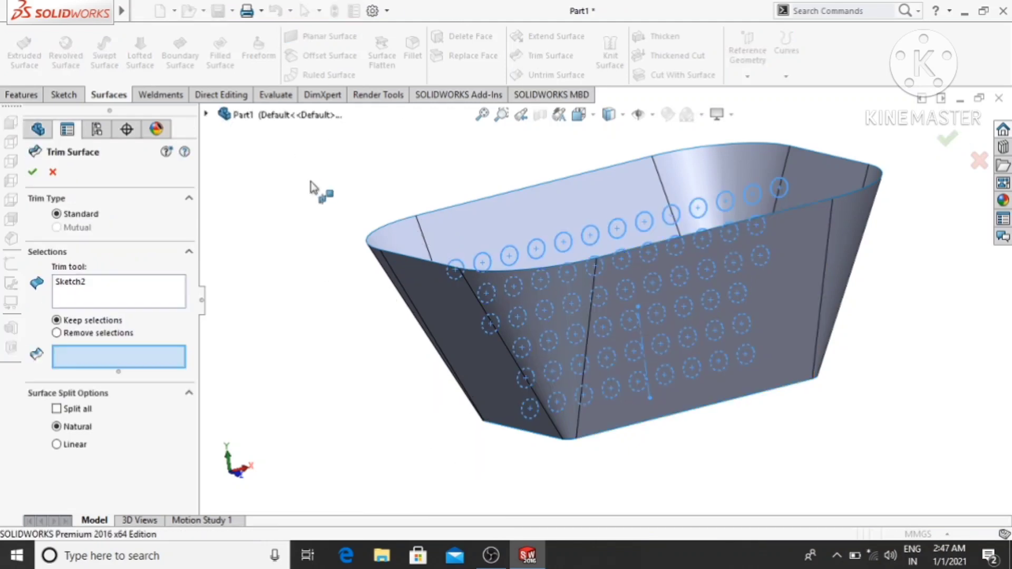
pyautogui.moveTo(341, 315); pyautogui.dragTo(301, 326, button='middle')
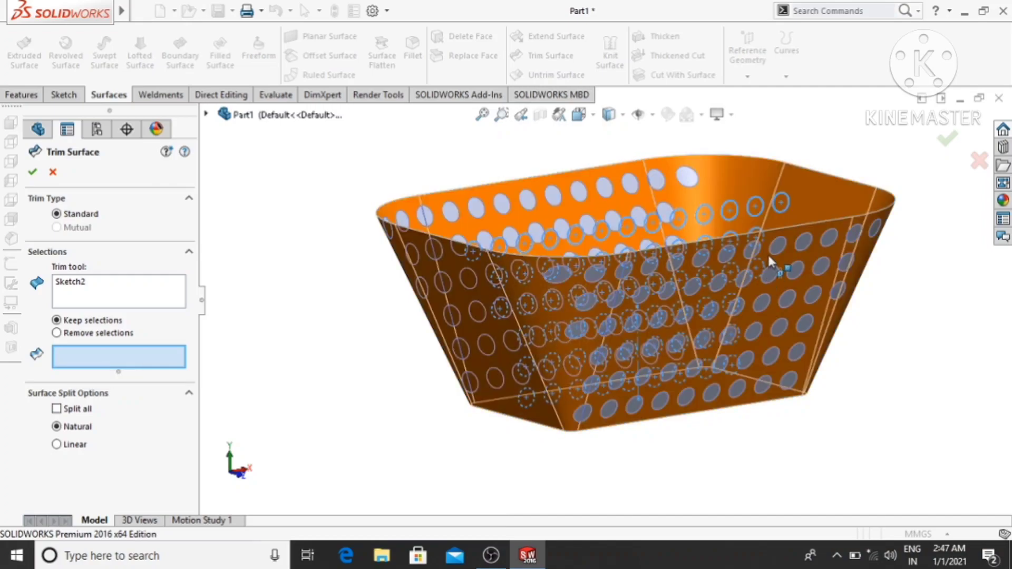
pyautogui.click(779, 265)
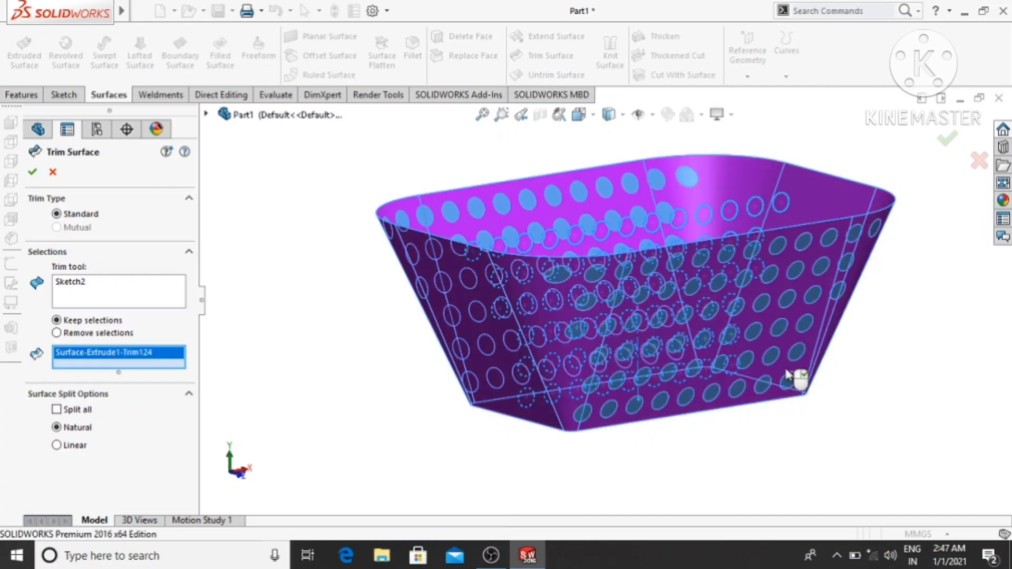
pyautogui.moveTo(806, 483)
pyautogui.mouseDown(button='middle')
pyautogui.moveTo(875, 460)
pyautogui.moveTo(938, 421)
pyautogui.moveTo(947, 401)
pyautogui.moveTo(771, 476)
pyautogui.moveTo(804, 468)
pyautogui.mouseUp(button='middle')
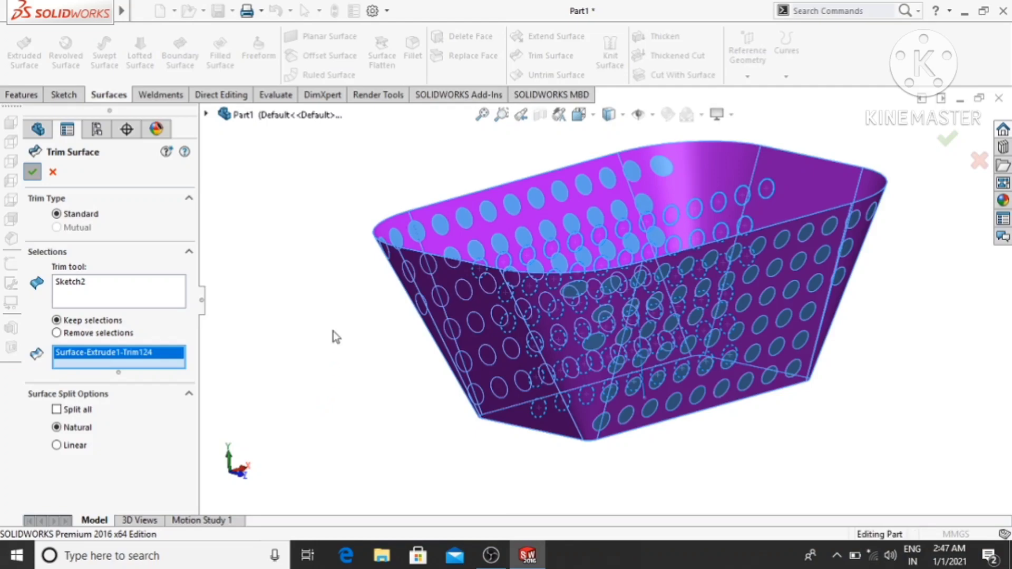
# - Start a new sketch on the Right Plane and orient the view normal to it
pyautogui.moveTo(292, 328); pyautogui.dragTo(291, 360, button='middle')
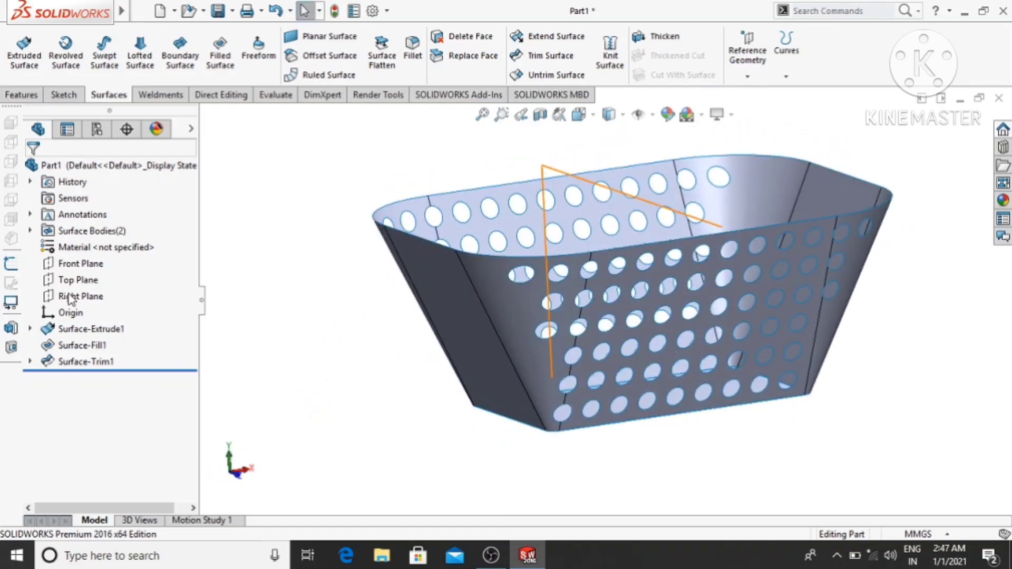
pyautogui.rightClick(60, 301)
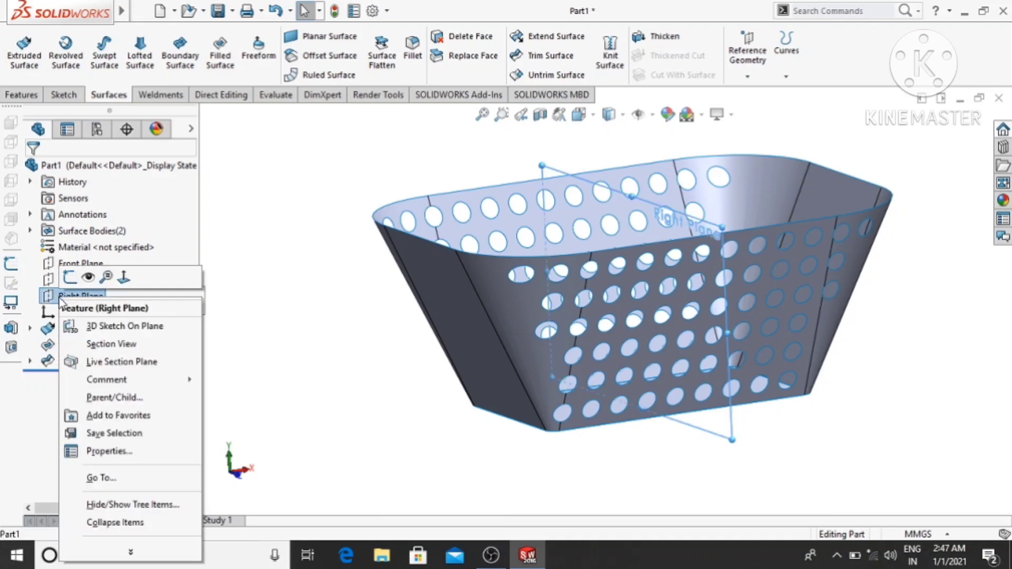
pyautogui.click(70, 276)
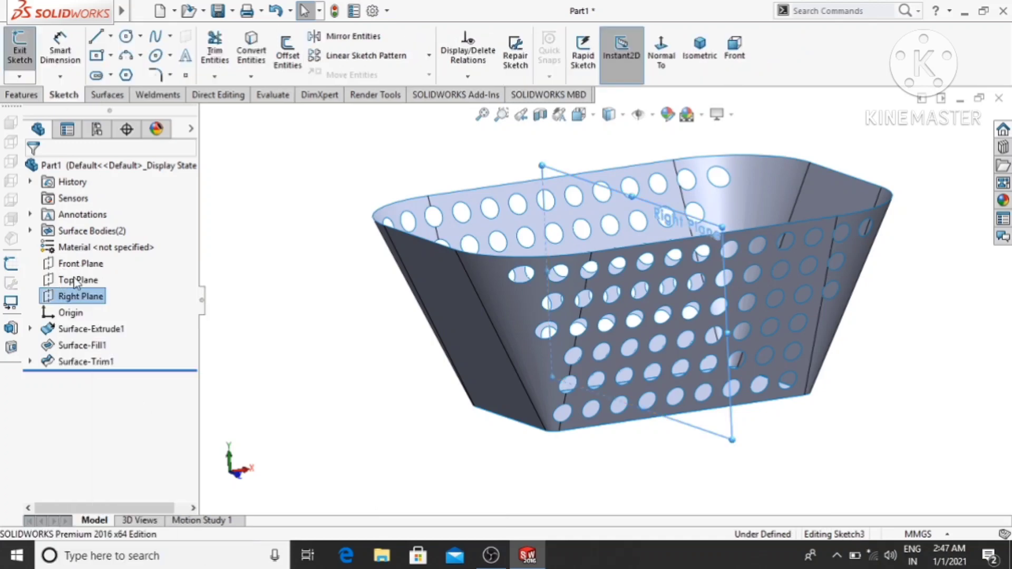
pyautogui.click(663, 59)
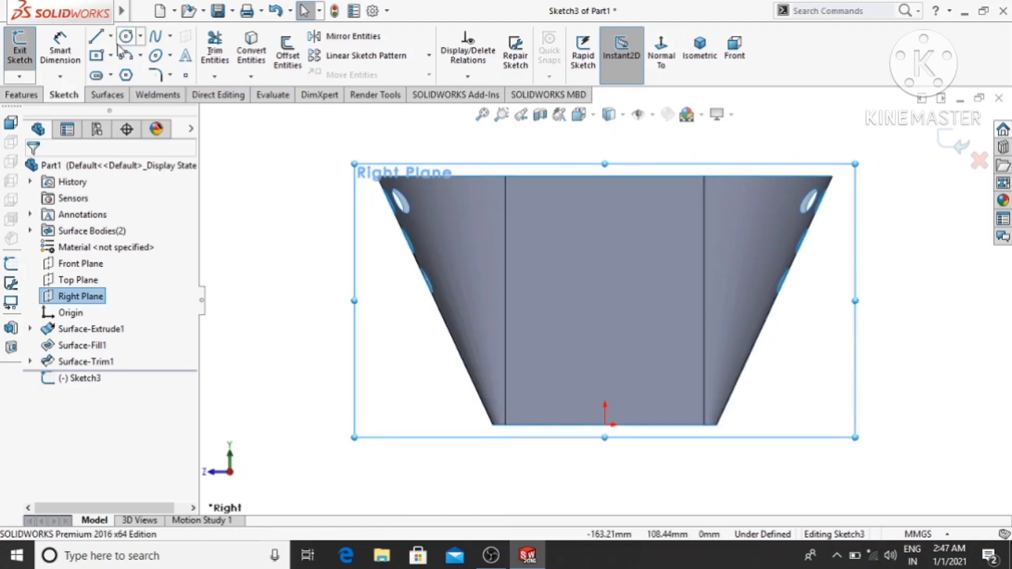
# - Begin a centerpoint straight slot on the end wall, centred about 76 mm directly above the origin
pyautogui.click(95, 77)
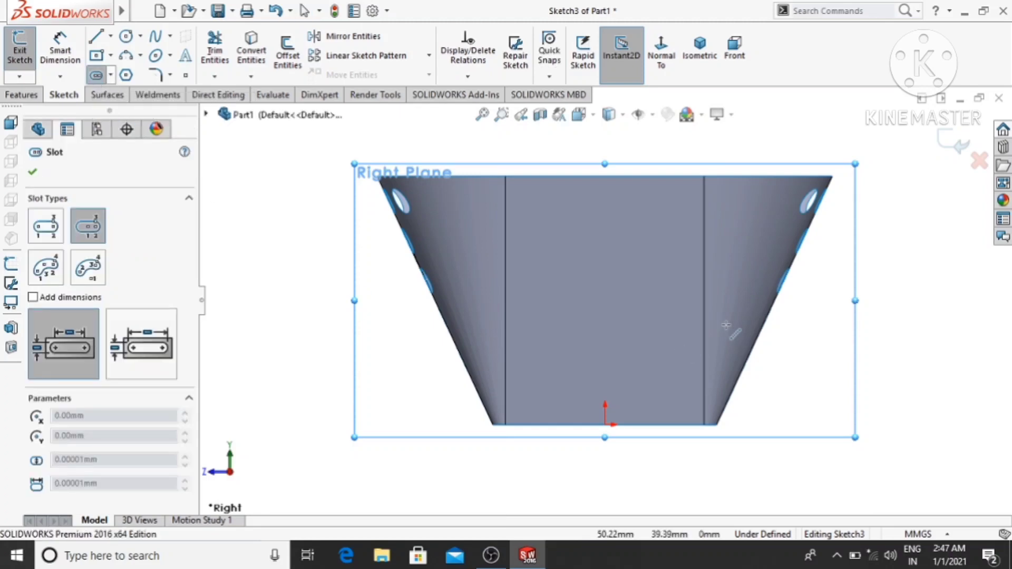
pyautogui.click(606, 237)
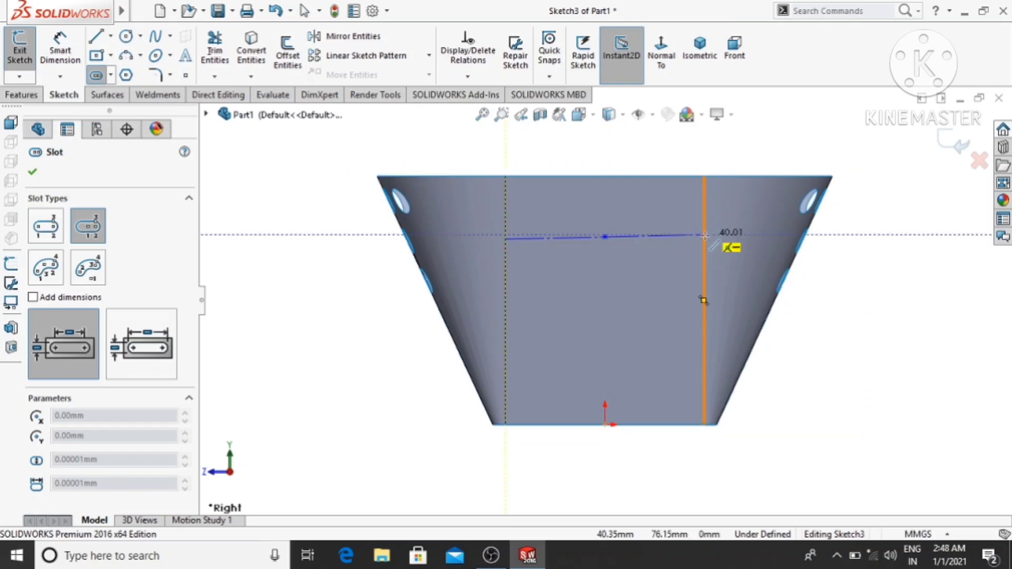
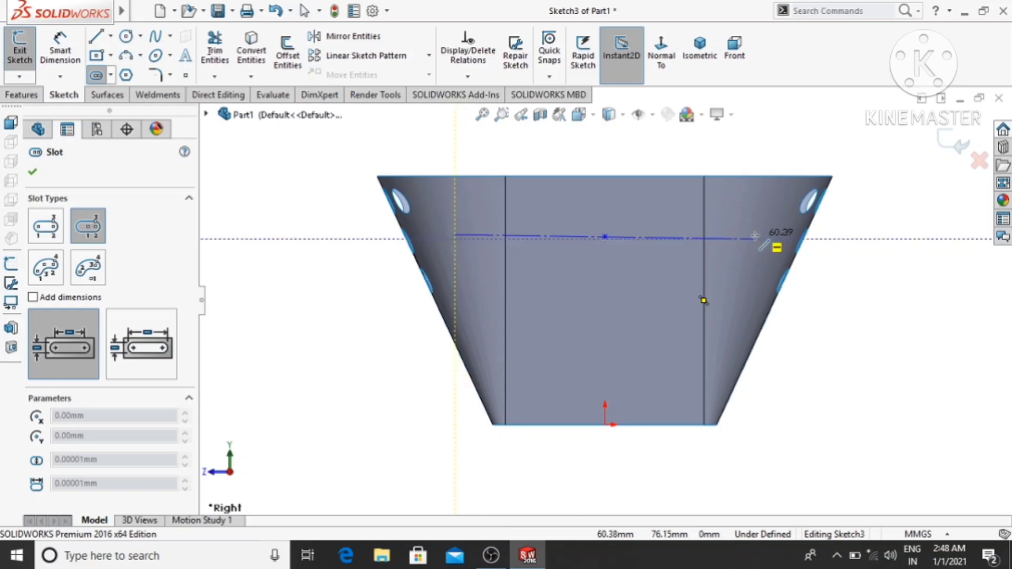
# - Complete the horizontal slot on the end wall, about 119 mm between arc centres and about 16 mm wide
pyautogui.click(753, 236)
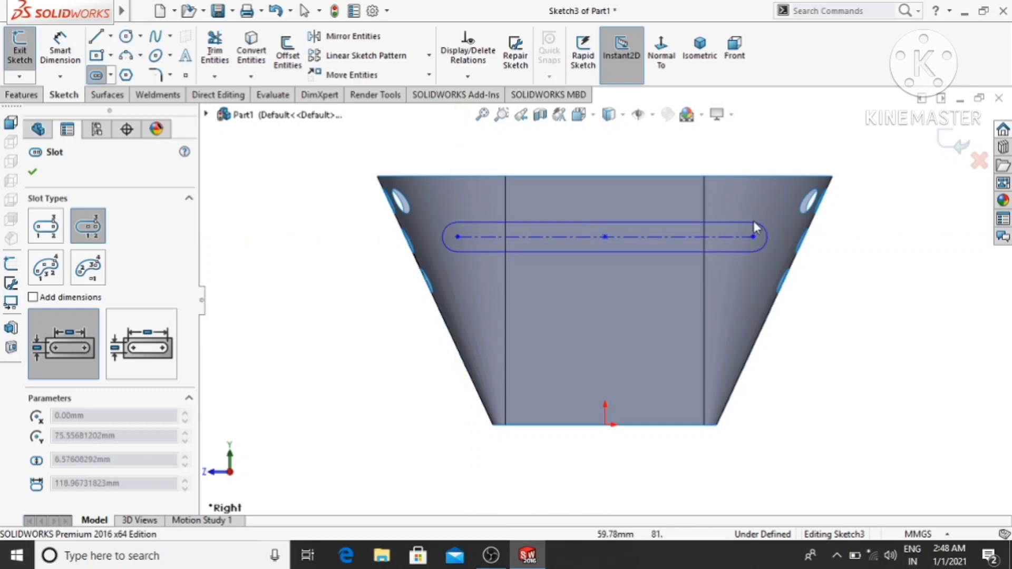
pyautogui.click(756, 217)
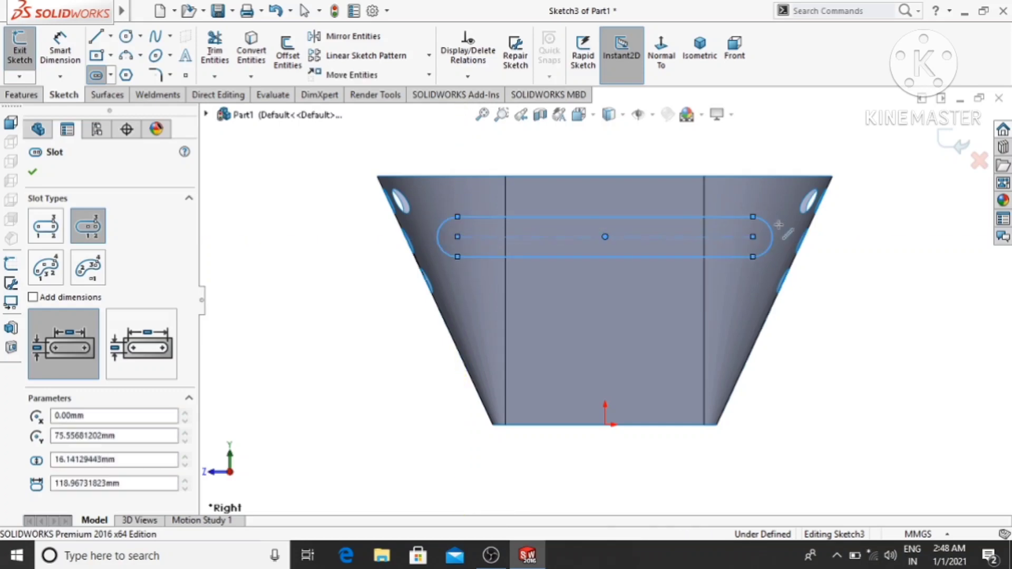
pyautogui.press('Escape')
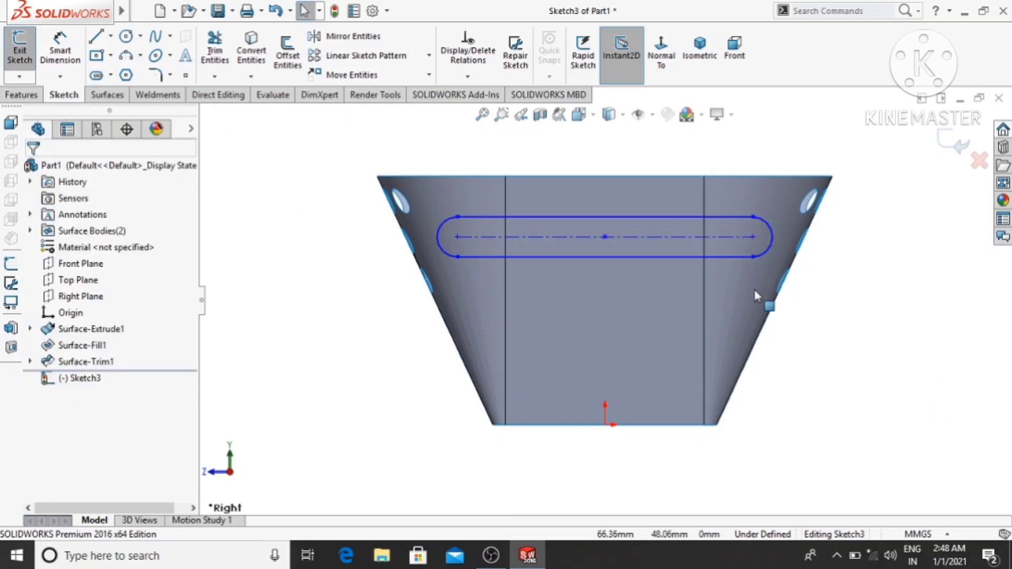
pyautogui.click(666, 236)
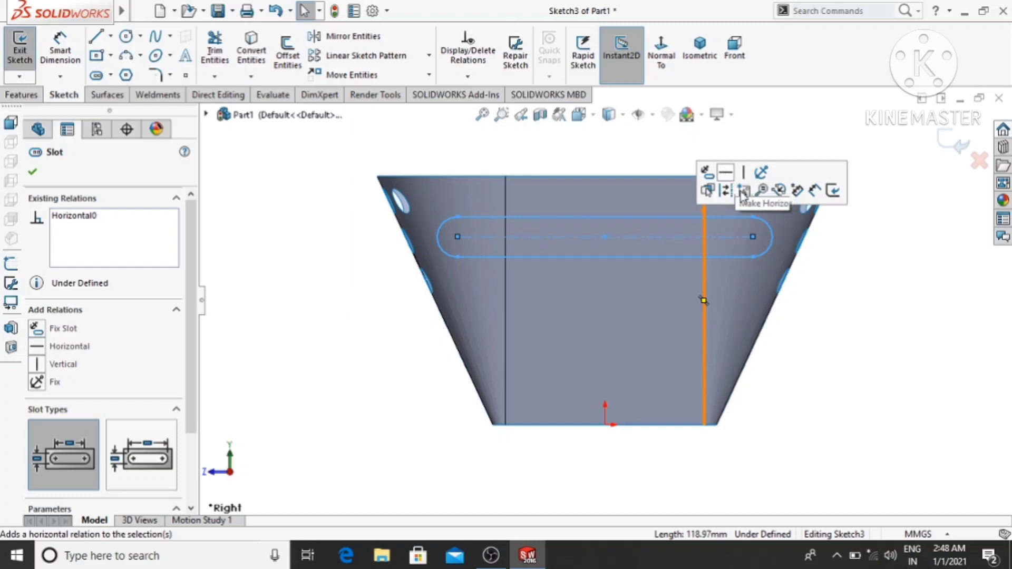
pyautogui.click(857, 331)
# - Dimension the slot's straight length between its arc centres as 80 mm
pyautogui.scroll(3, 857, 331)
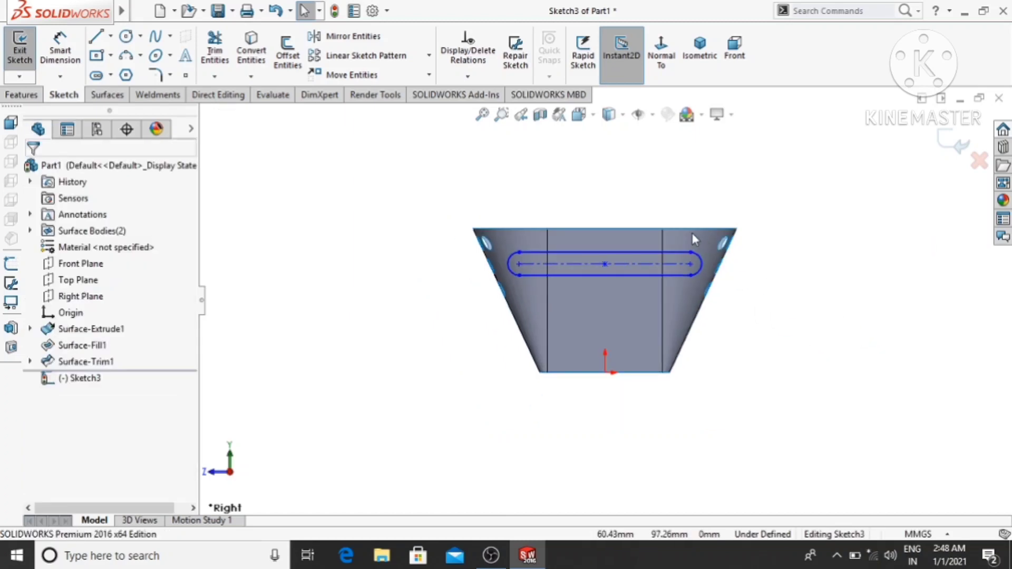
pyautogui.scroll(-2, 692, 233)
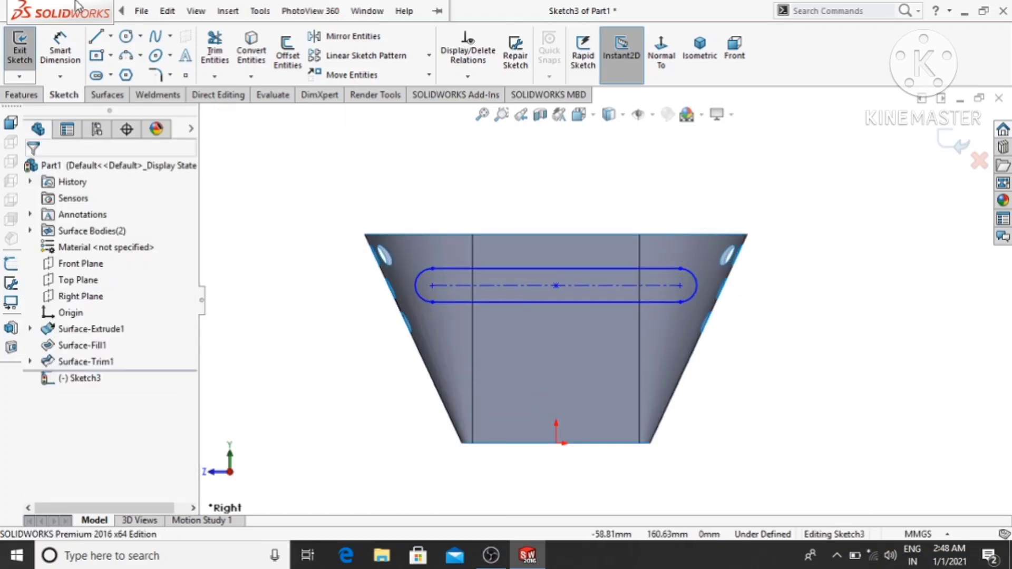
pyautogui.click(60, 53)
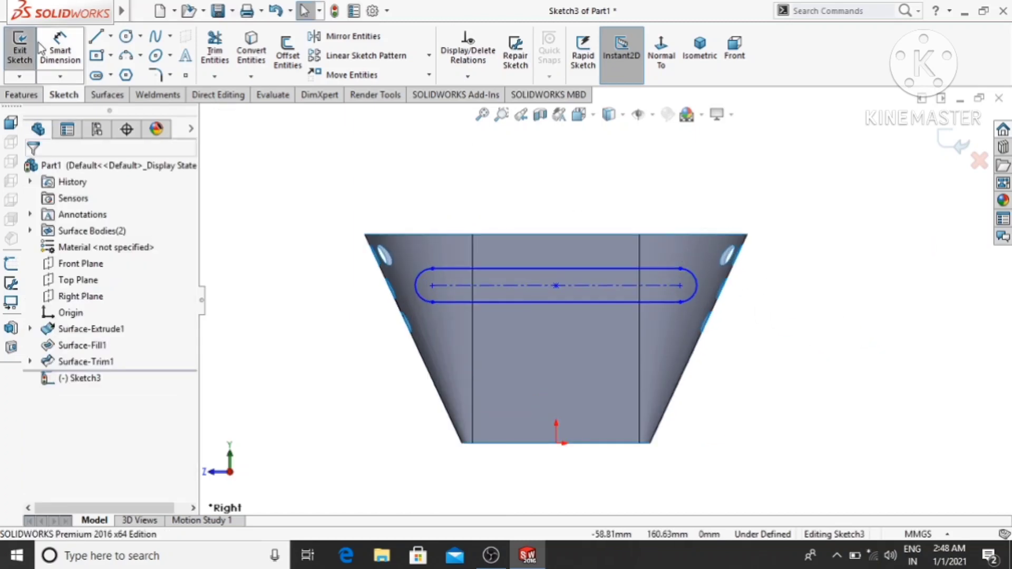
pyautogui.click(606, 268)
pyautogui.click(551, 171)
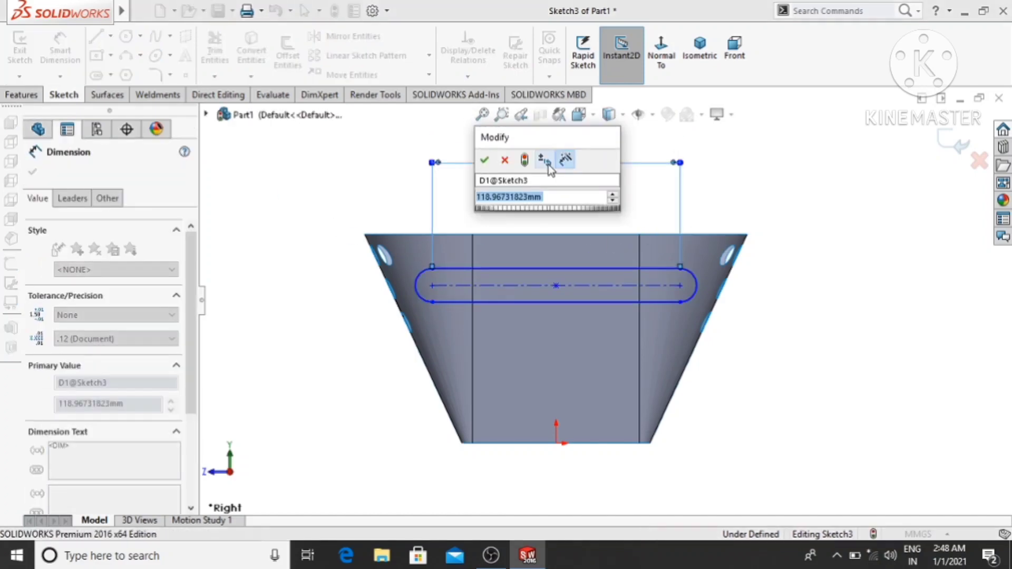
pyautogui.write('80')
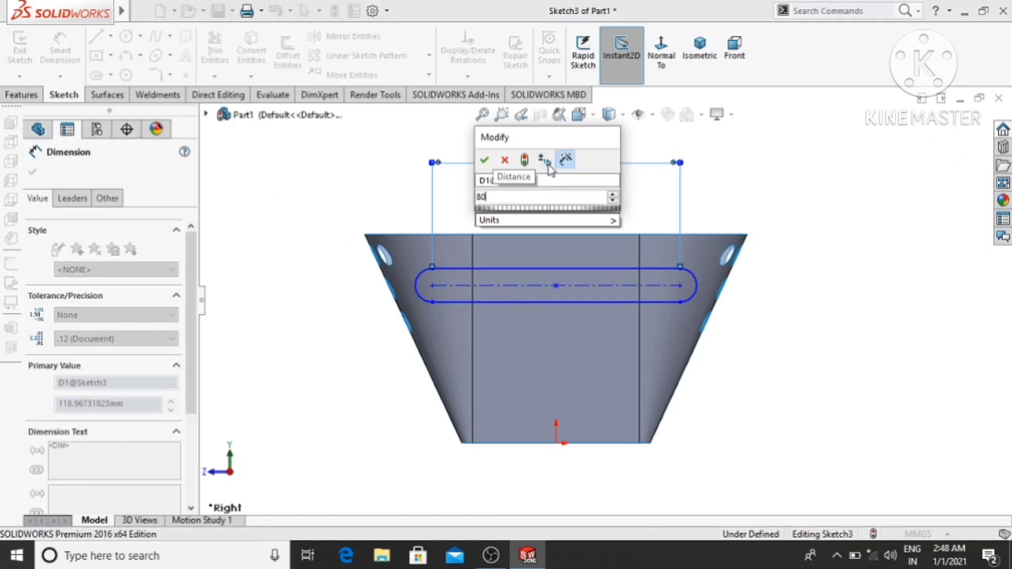
pyautogui.press('Return')
pyautogui.click(936, 428)
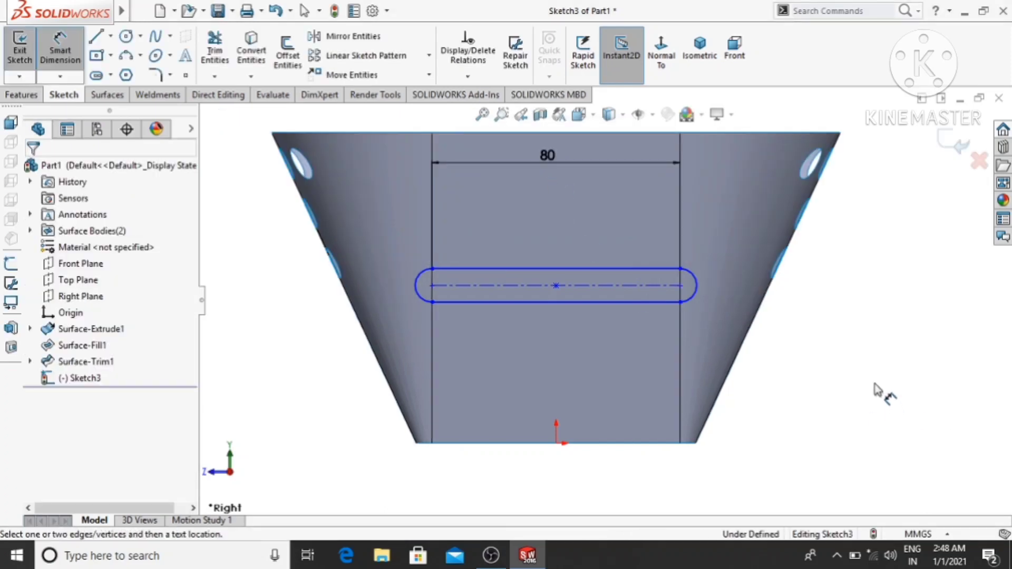
# - Place the slot's centre 20 mm vertically below the basket's upper rim corner with a dimension
pyautogui.scroll(2, 865, 383)
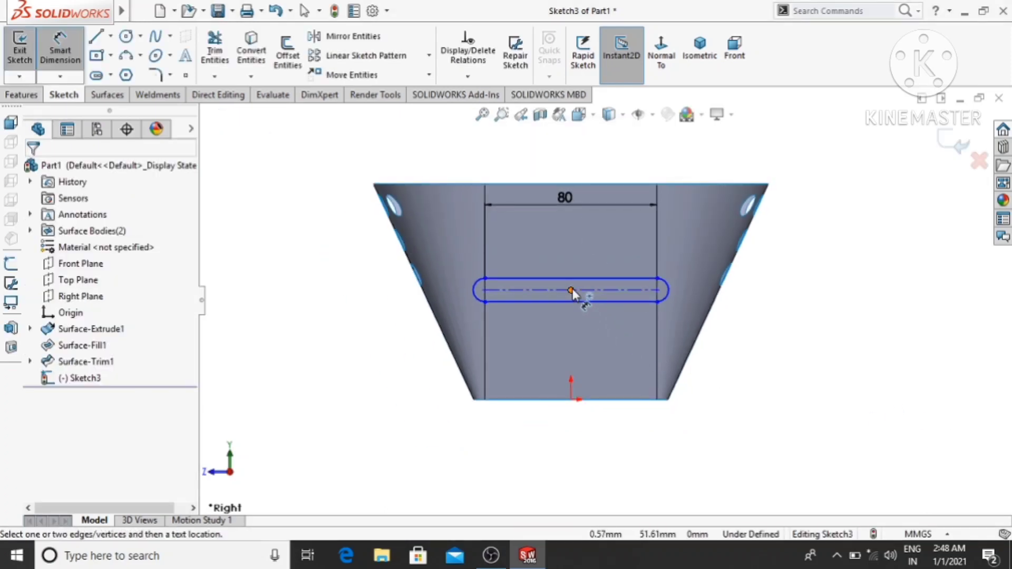
pyautogui.click(373, 184)
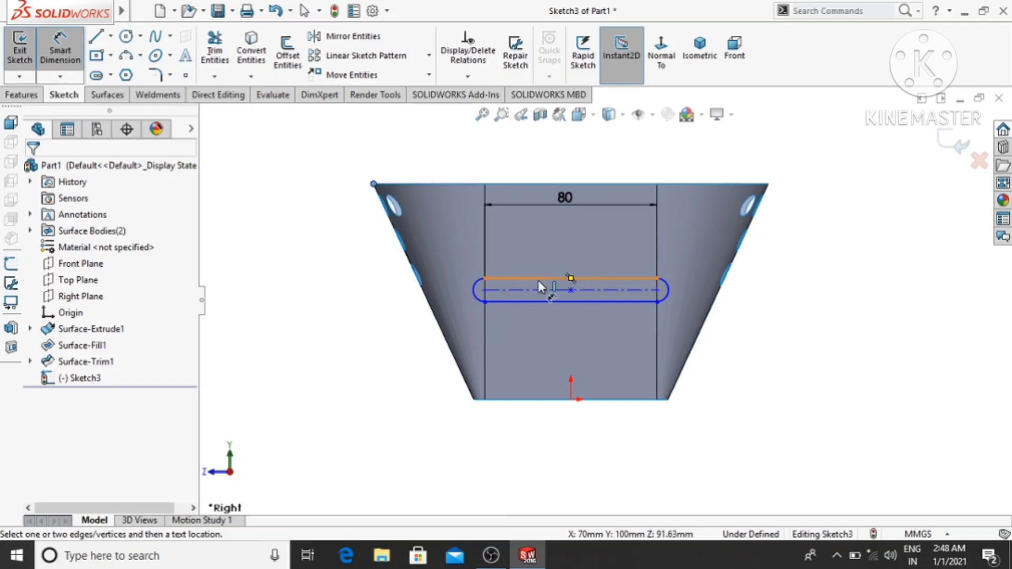
pyautogui.click(570, 289)
pyautogui.click(279, 252)
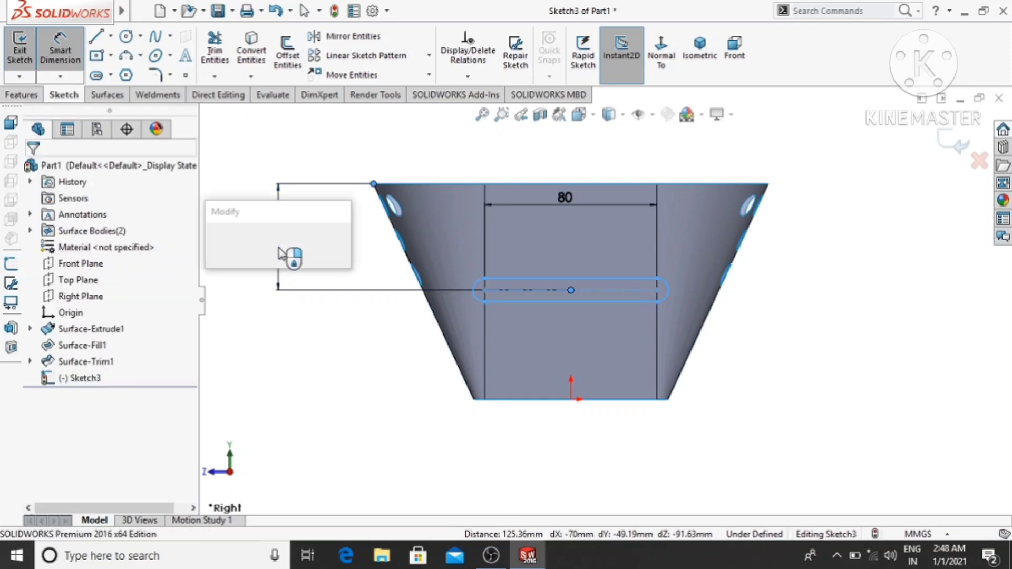
pyautogui.write('20')
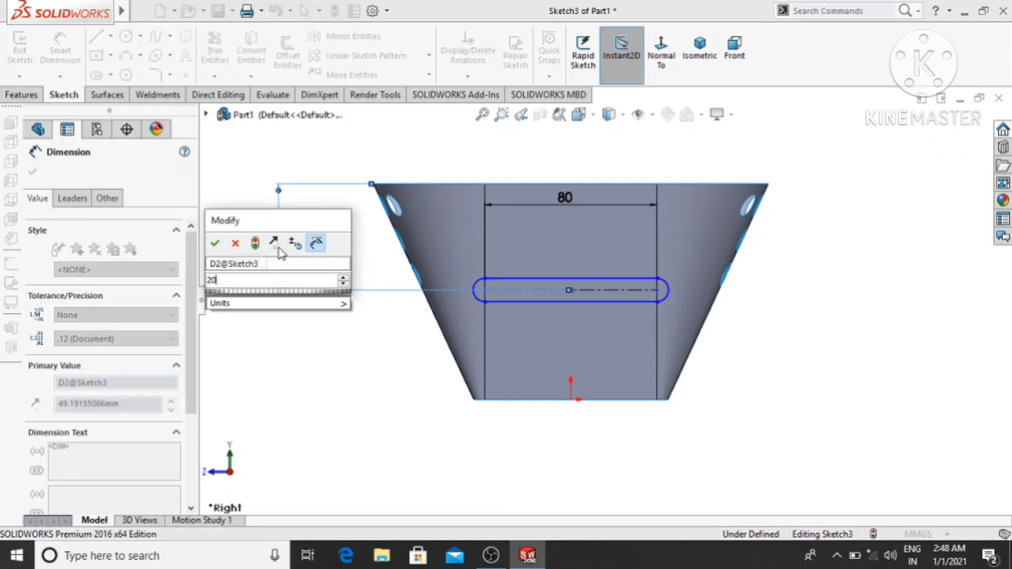
pyautogui.press('Return')
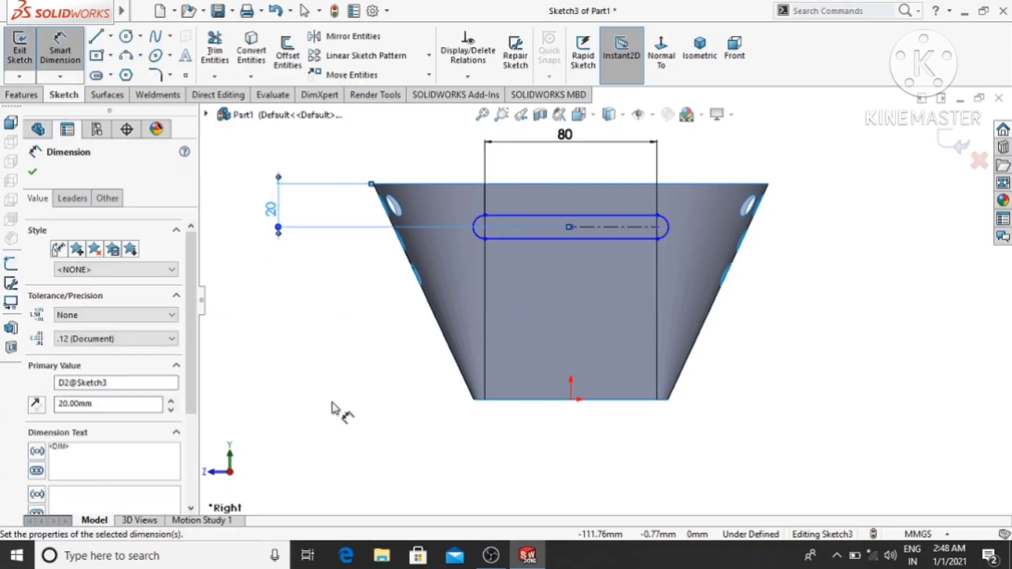
pyautogui.click(364, 360)
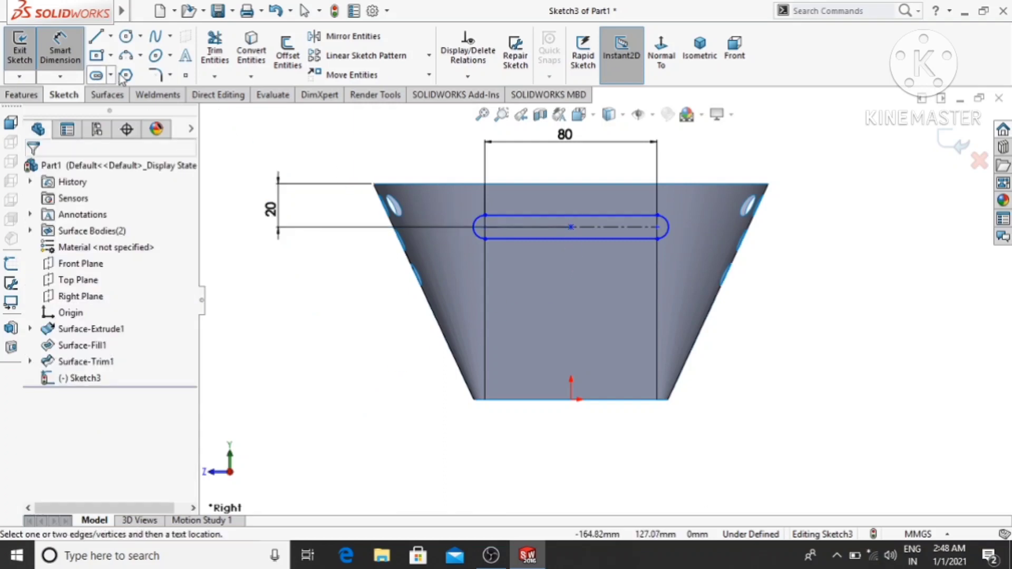
# - Dimension the slot's end arc with a radius of 10 mm
pyautogui.click(669, 226)
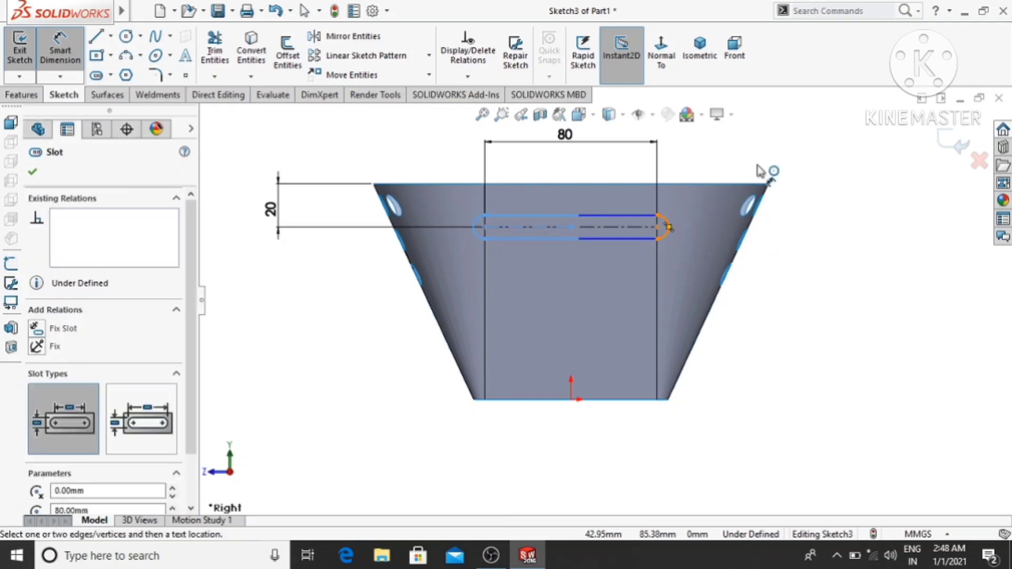
pyautogui.click(782, 155)
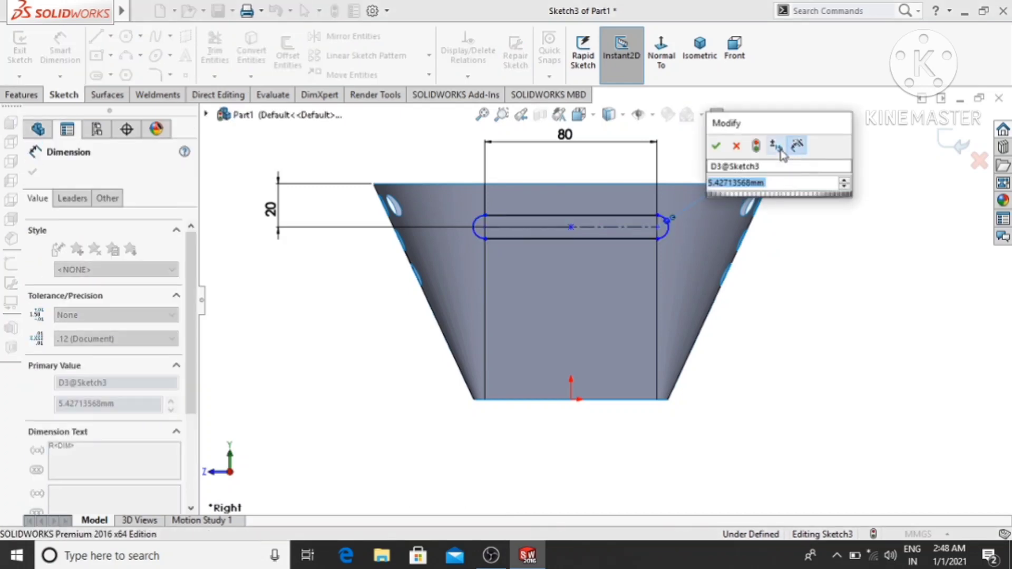
pyautogui.write('10')
pyautogui.press('Return')
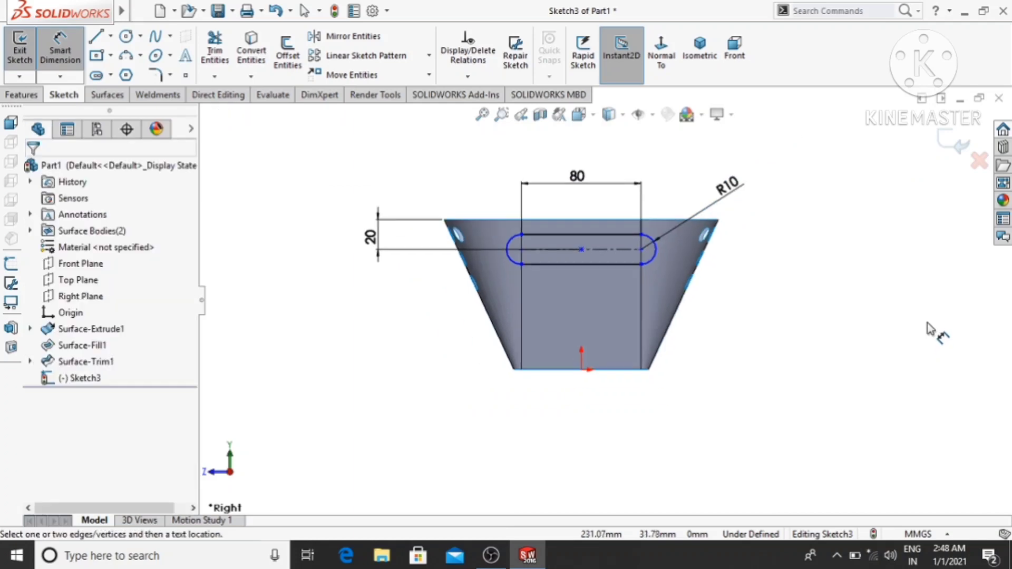
# - Trim the perforated wall surface with the slot sketch as a standard trim tool, keeping the wall around the slots
pyautogui.moveTo(893, 294); pyautogui.dragTo(938, 324, button='middle')
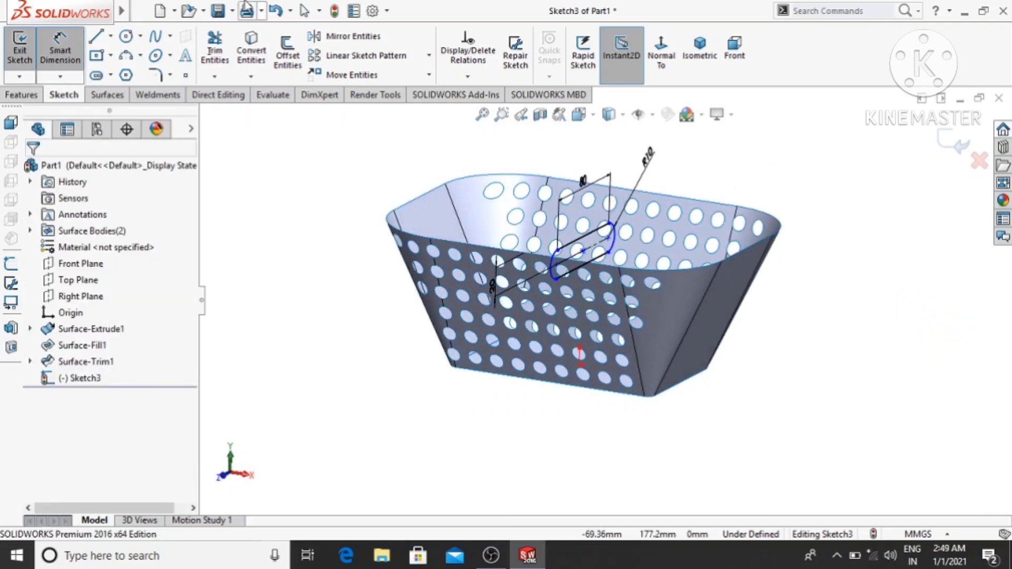
pyautogui.click(117, 95)
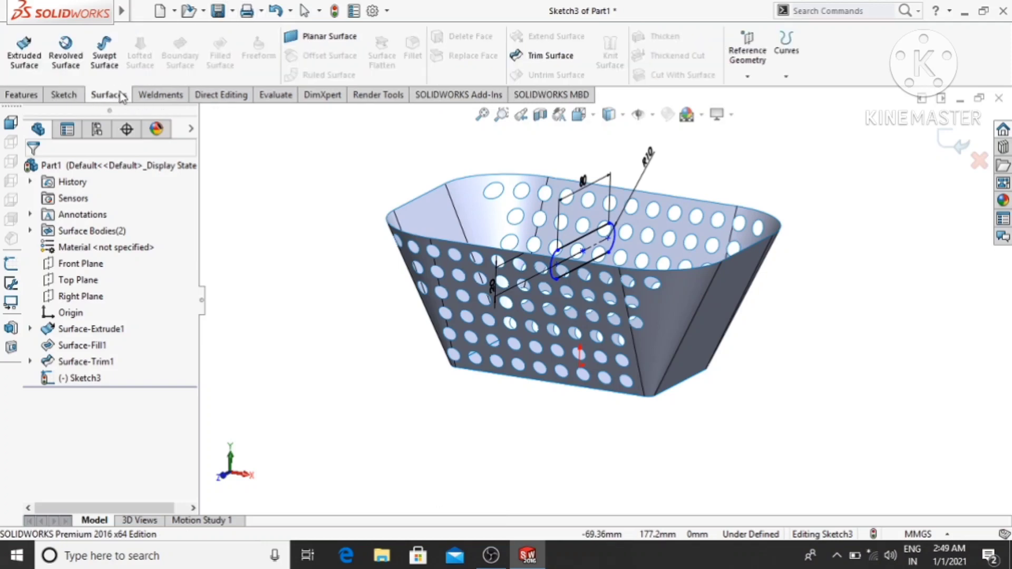
pyautogui.click(548, 55)
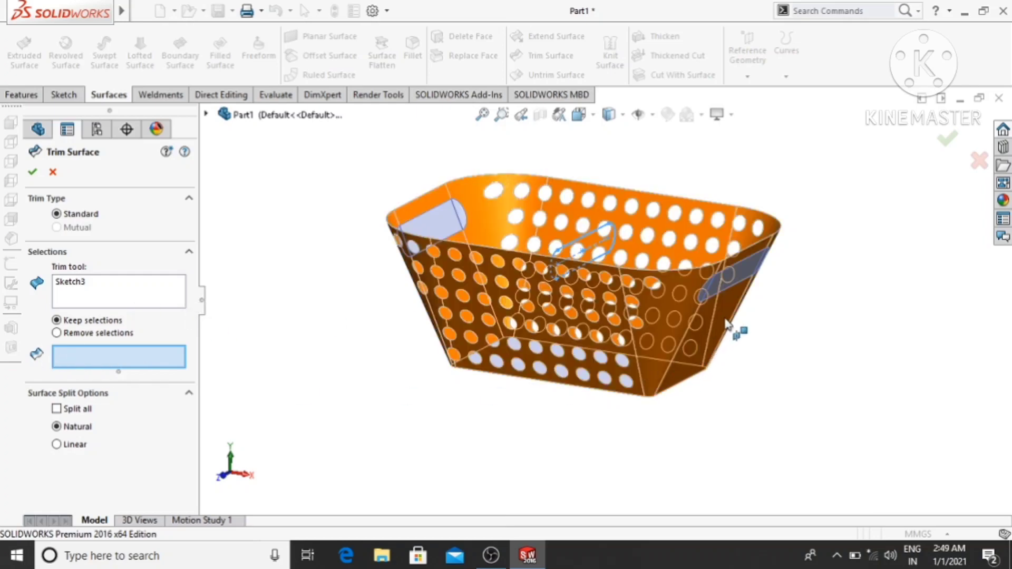
pyautogui.click(728, 323)
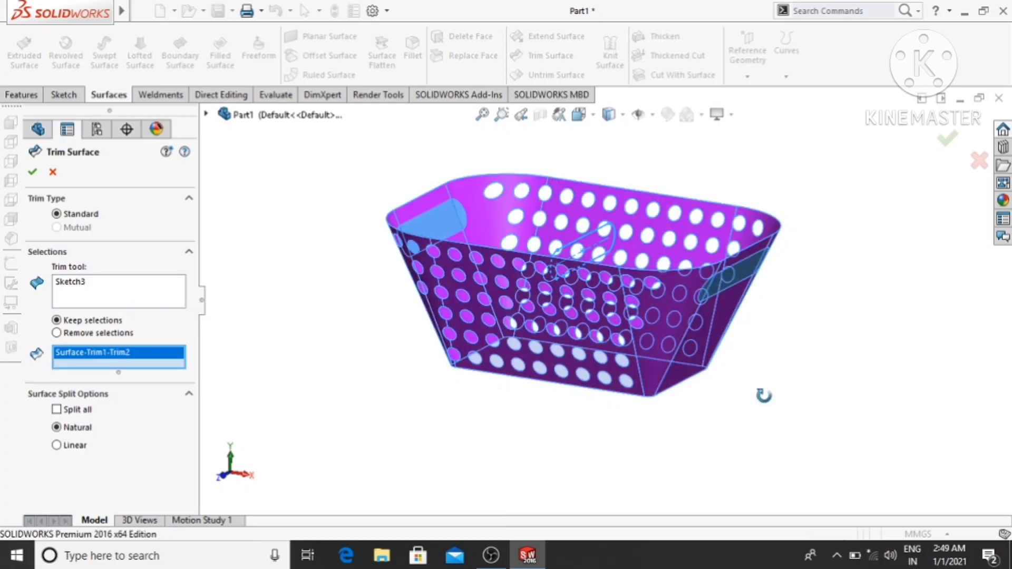
pyautogui.moveTo(764, 396); pyautogui.dragTo(764, 359, button='middle')
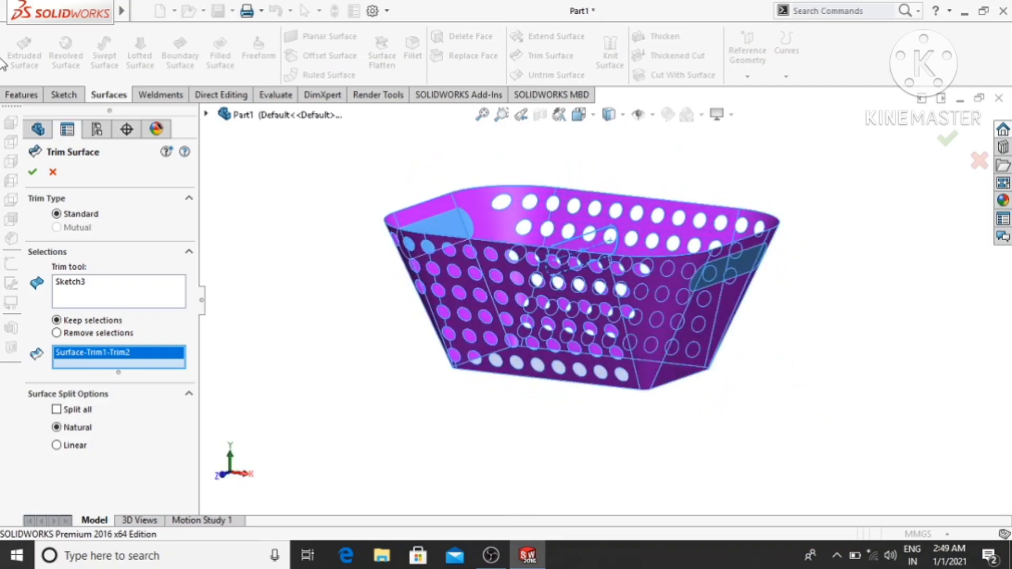
pyautogui.click(33, 167)
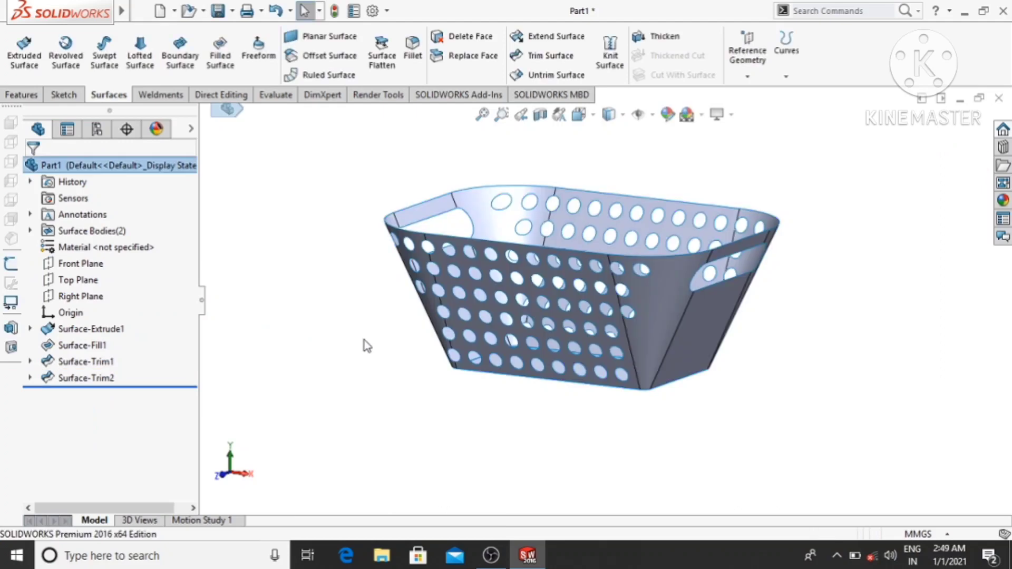
# - Start a new sketch on the Right Plane and orient the view normal to it for the end-wall holes
pyautogui.moveTo(354, 384); pyautogui.dragTo(270, 299, button='middle')
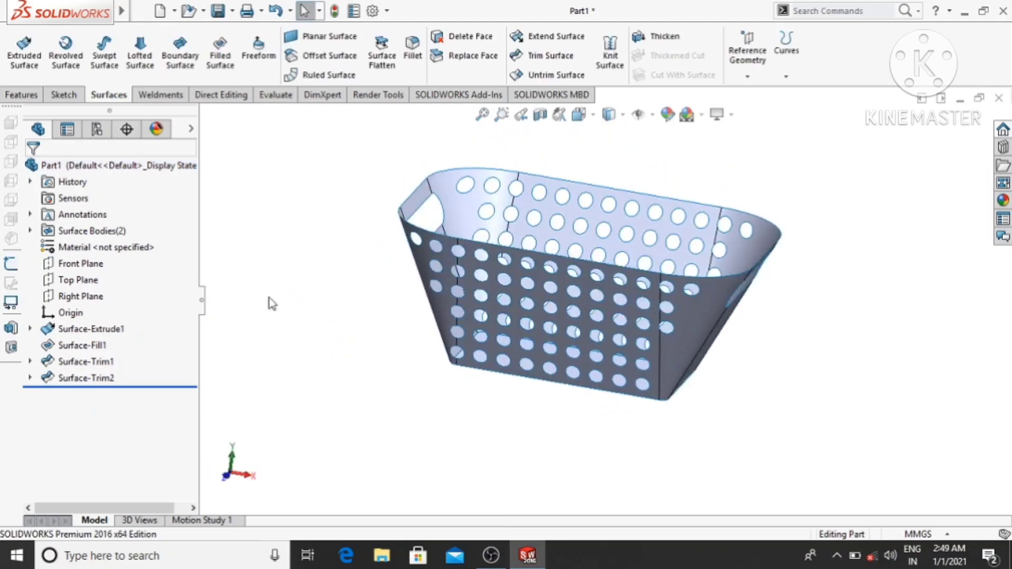
pyautogui.rightClick(78, 298)
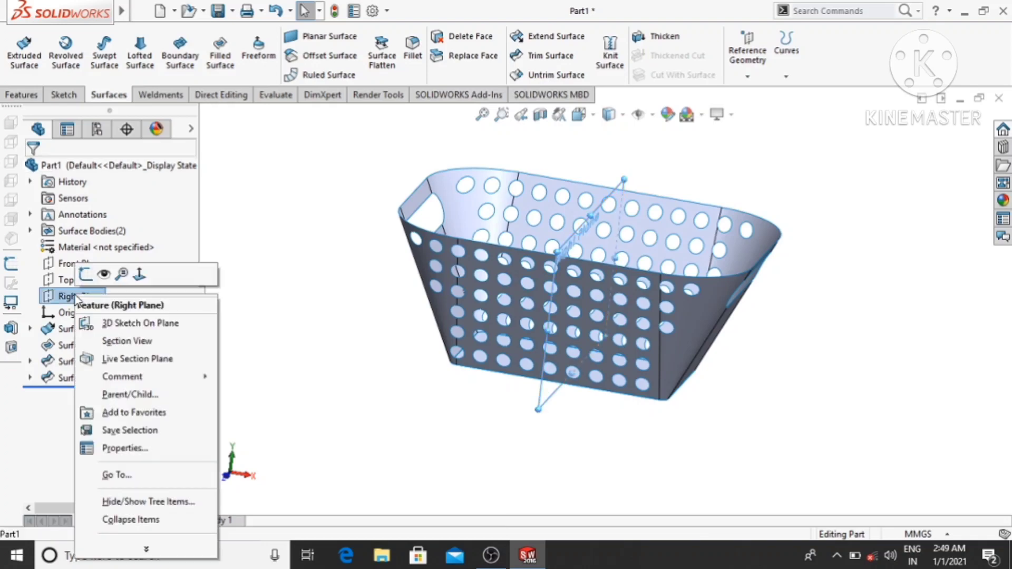
pyautogui.click(86, 275)
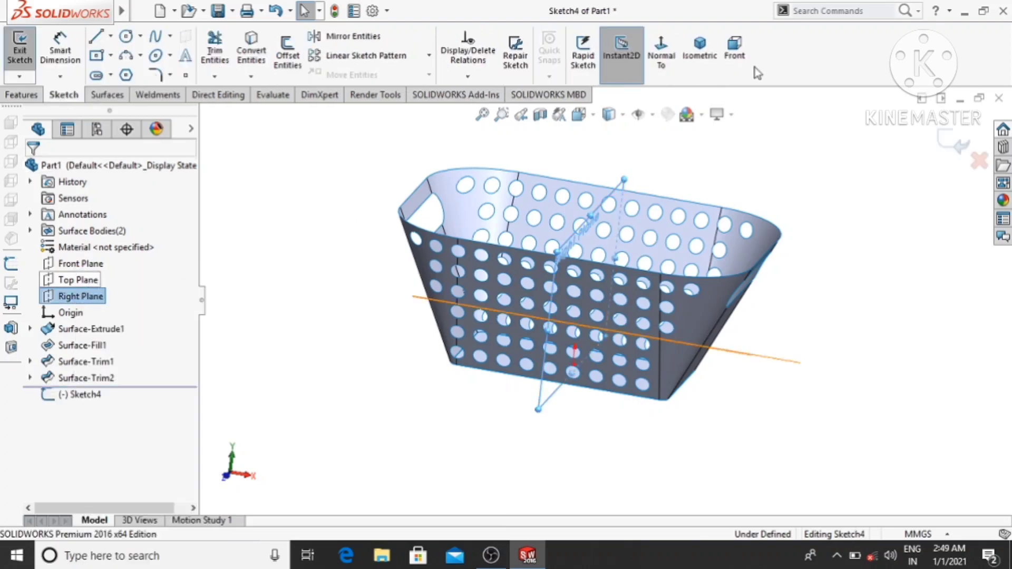
pyautogui.click(664, 59)
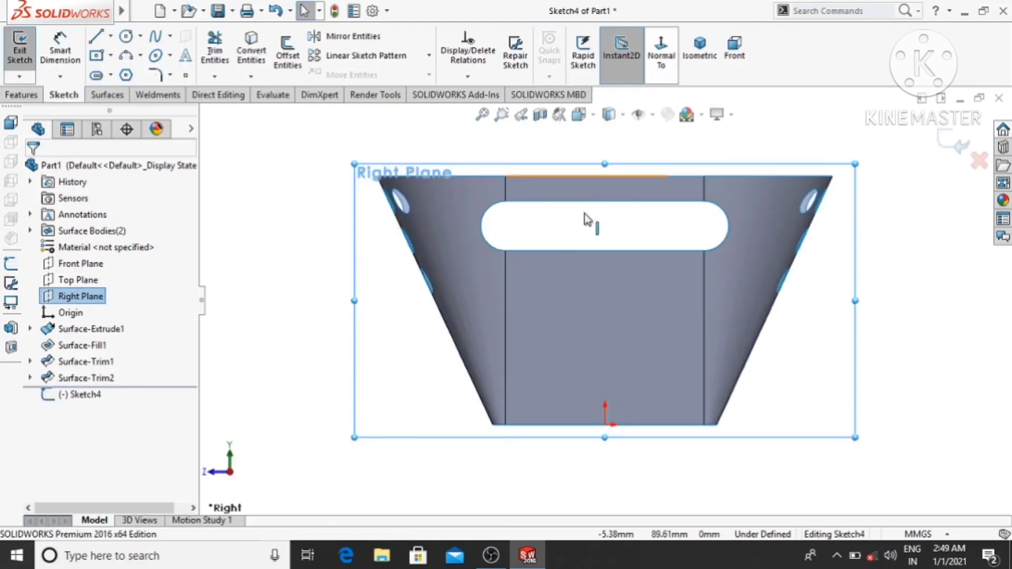
# - Sketch a circle about 10.4 mm in diameter below the handle slot's +Z end, centred about 55 mm above the origin
pyautogui.click(125, 36)
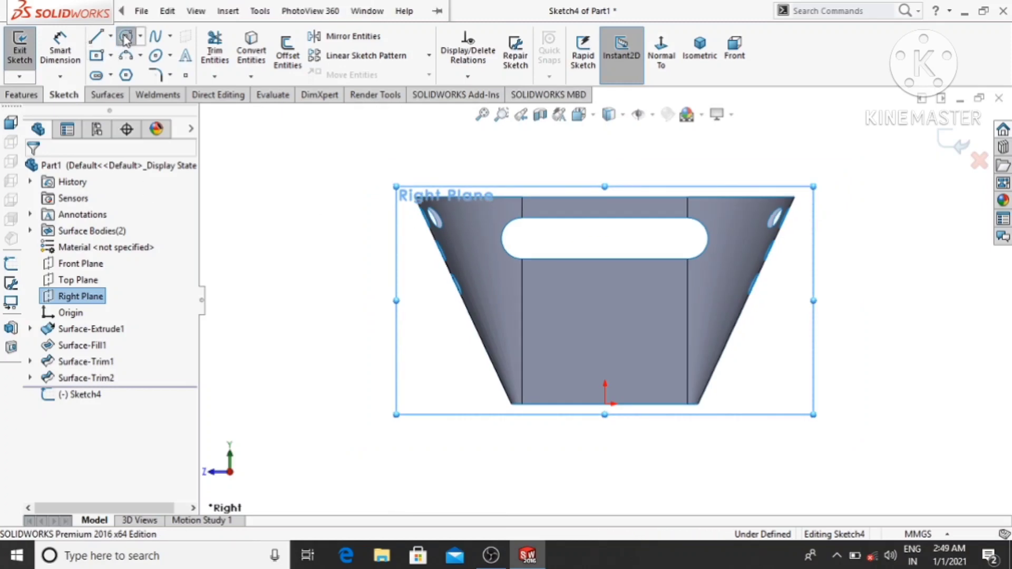
pyautogui.scroll(-1, 539, 308)
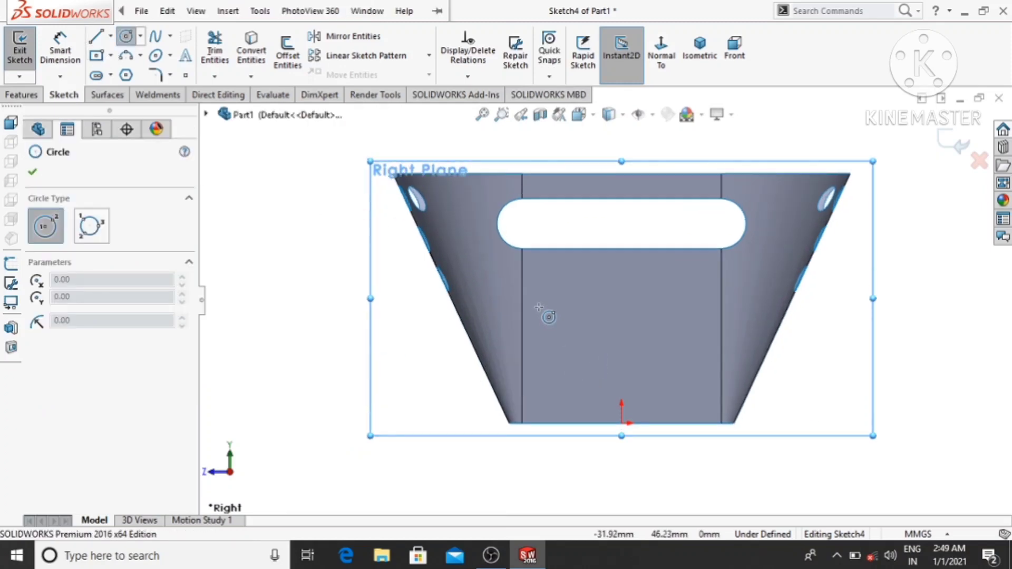
pyautogui.click(500, 287)
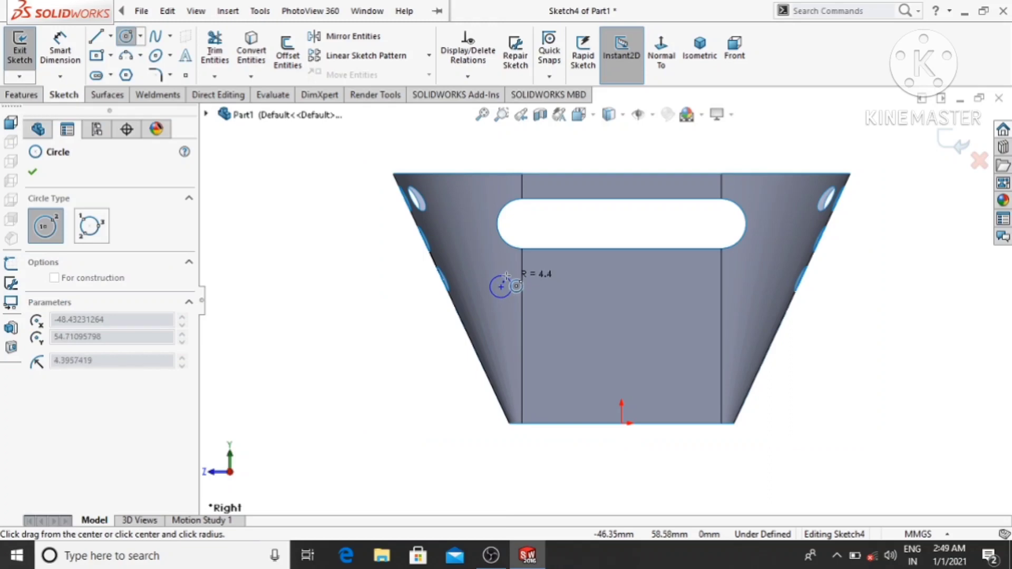
pyautogui.click(512, 279)
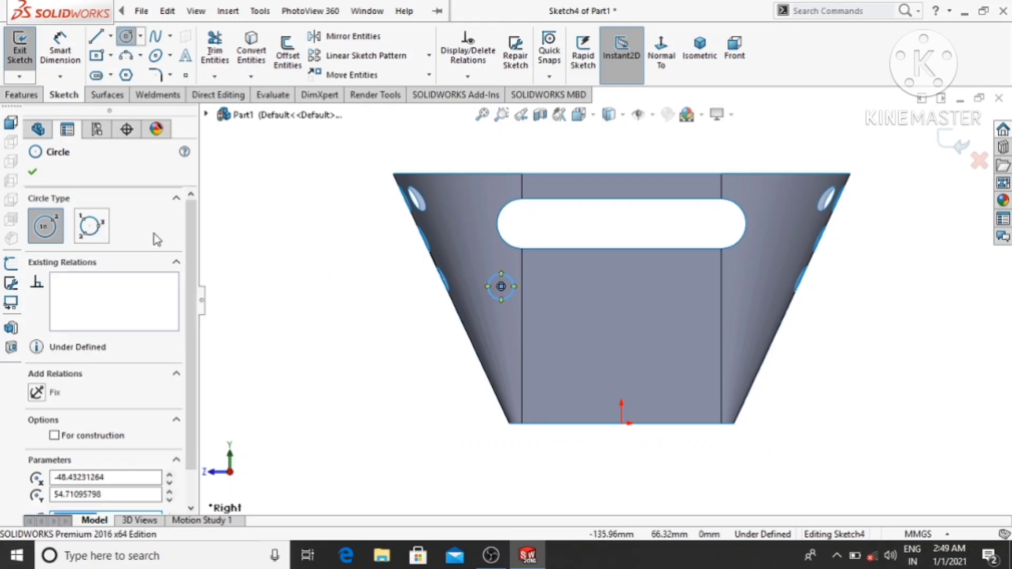
# - Dimension the circle below the handle slot with a diameter of 10 mm
pyautogui.click(53, 50)
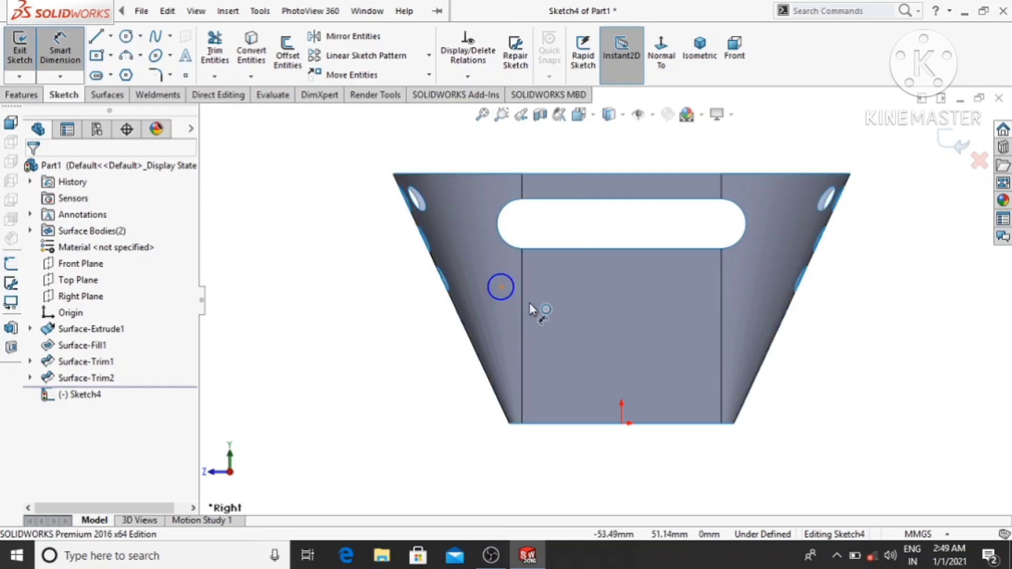
pyautogui.click(501, 301)
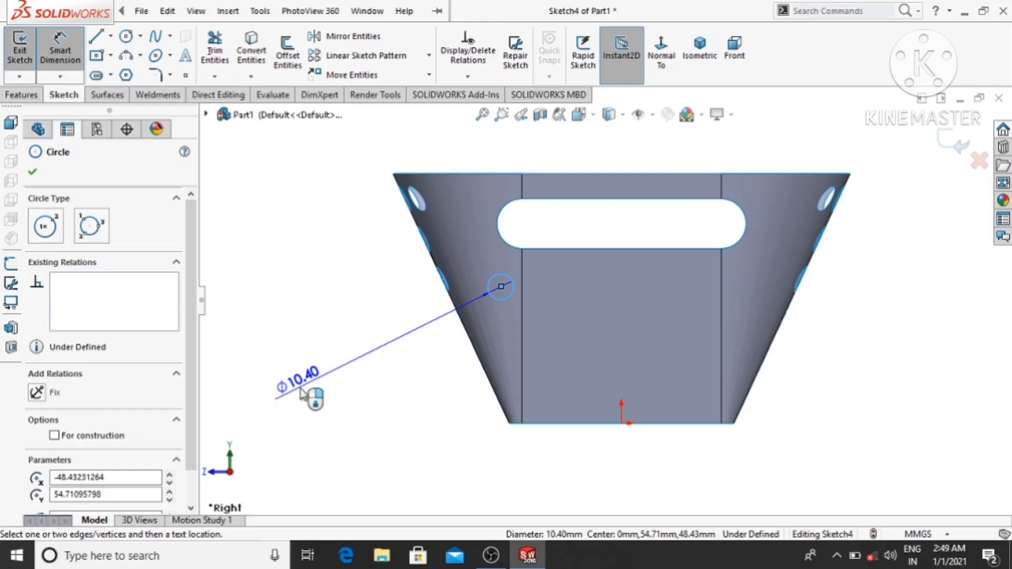
pyautogui.click(298, 397)
pyautogui.write('10')
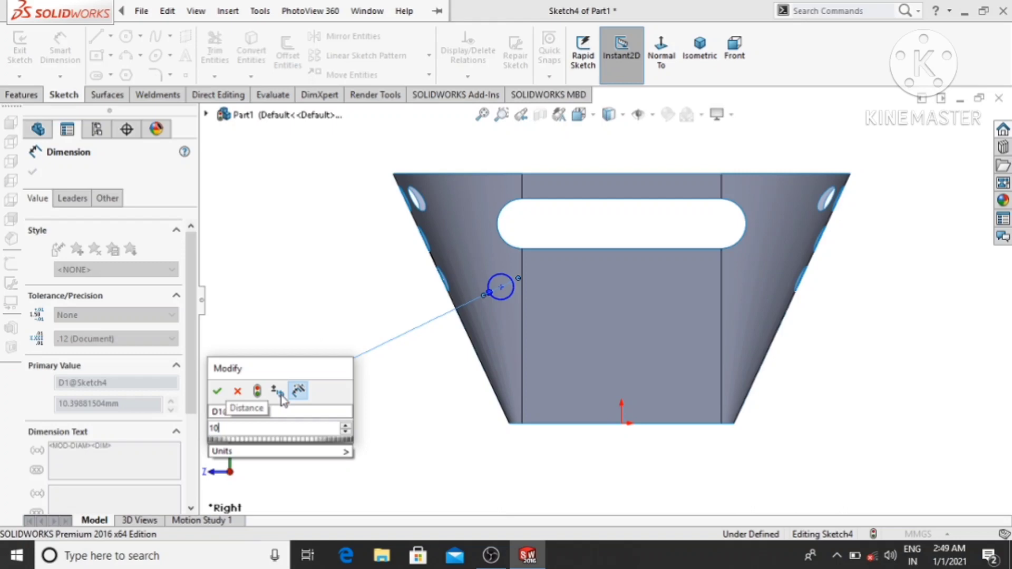
pyautogui.press('Return')
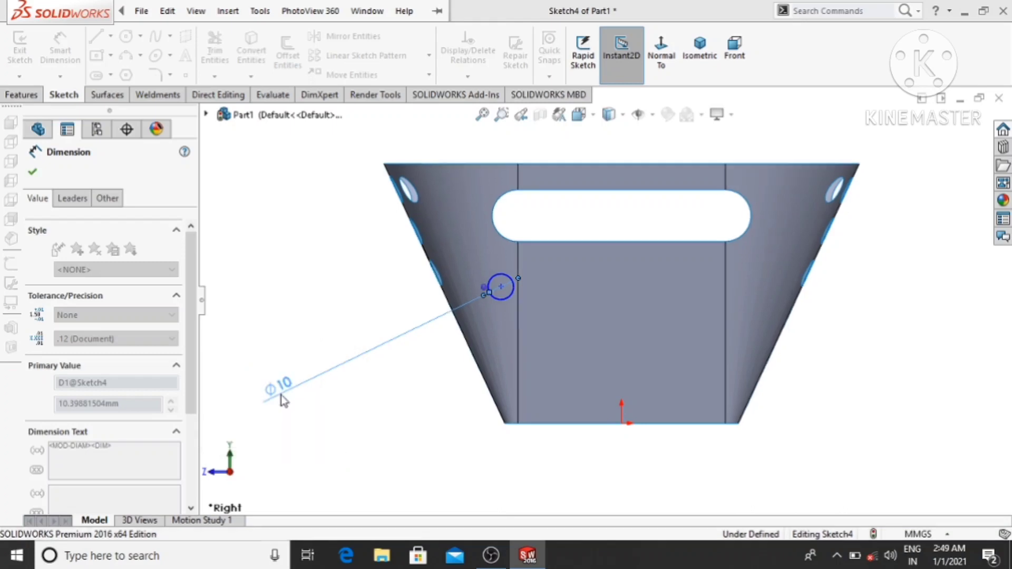
pyautogui.click(257, 290)
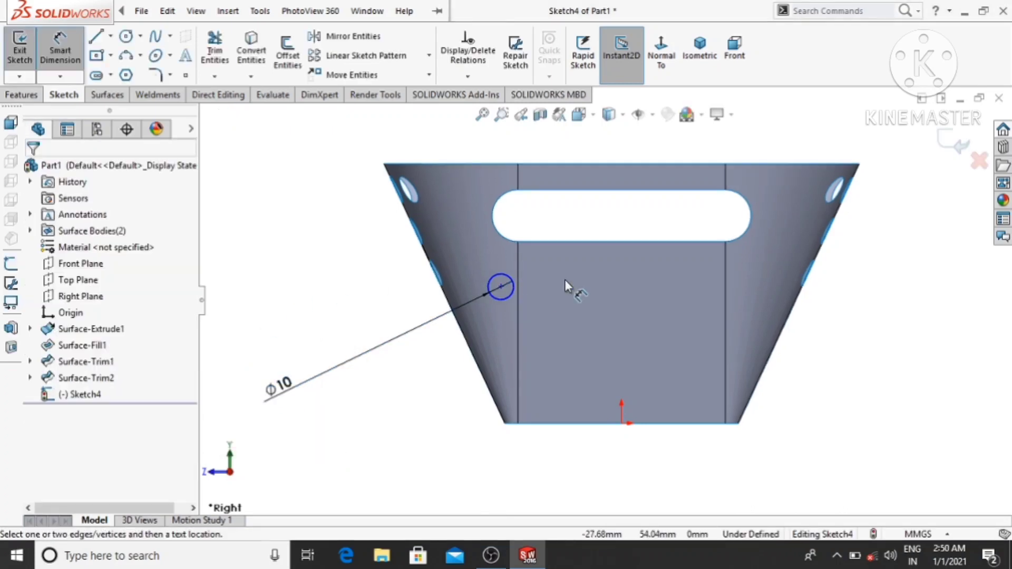
# - Dimension the circle's centre 10 mm vertically below the lower edge of the handle slot
pyautogui.click(497, 285)
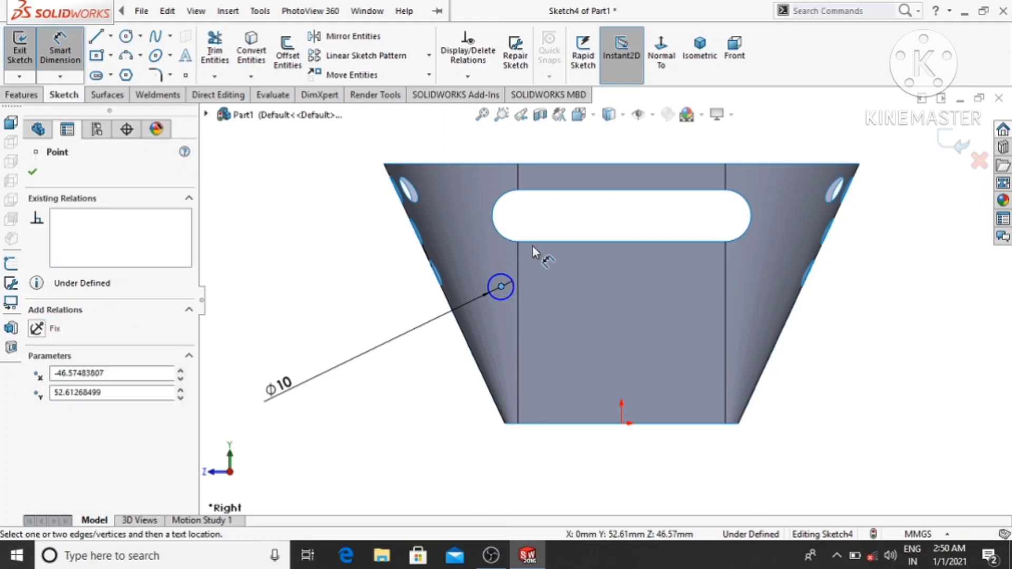
pyautogui.click(516, 241)
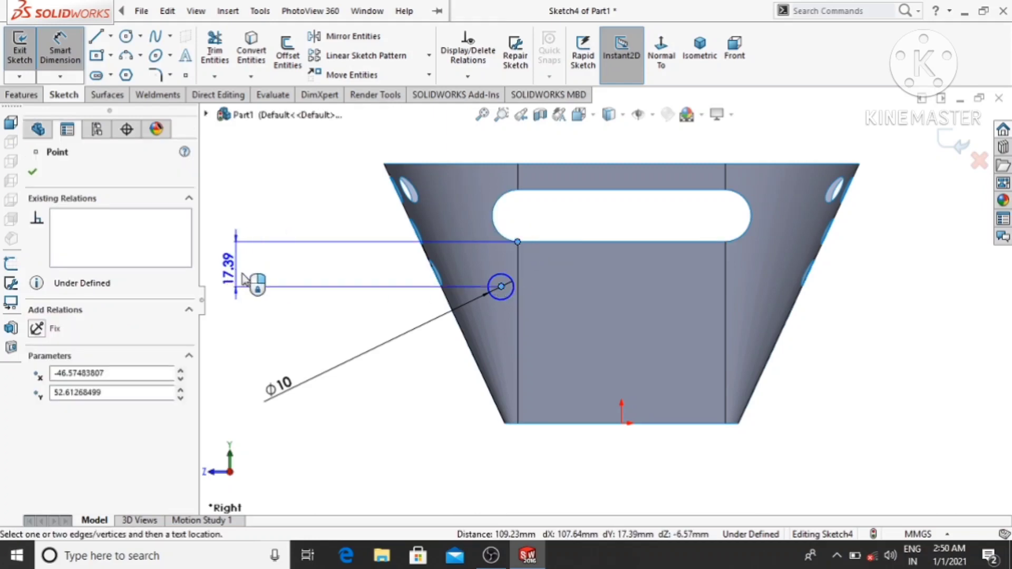
pyautogui.click(289, 268)
pyautogui.write('1')
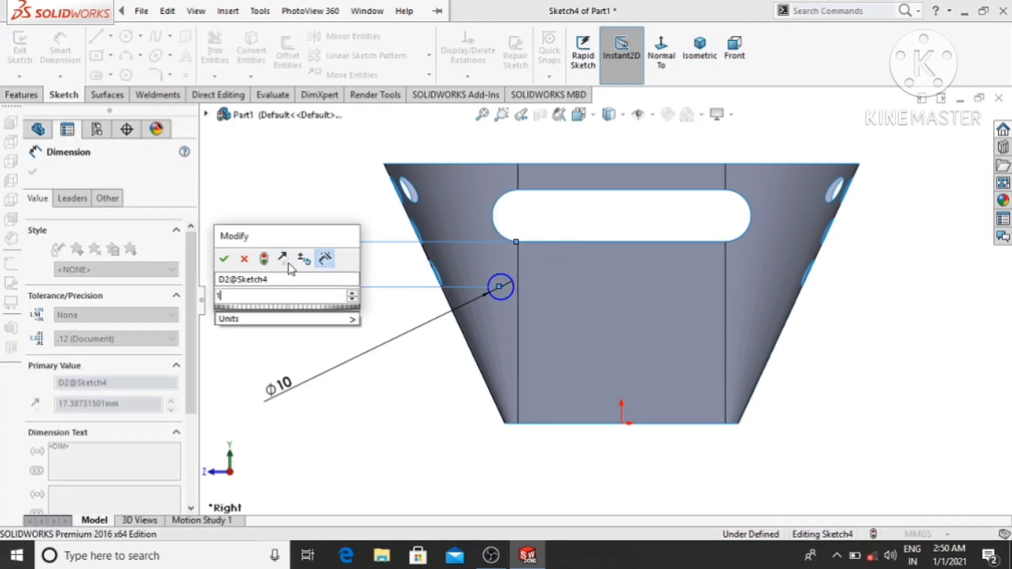
pyautogui.write('0')
pyautogui.press('Return')
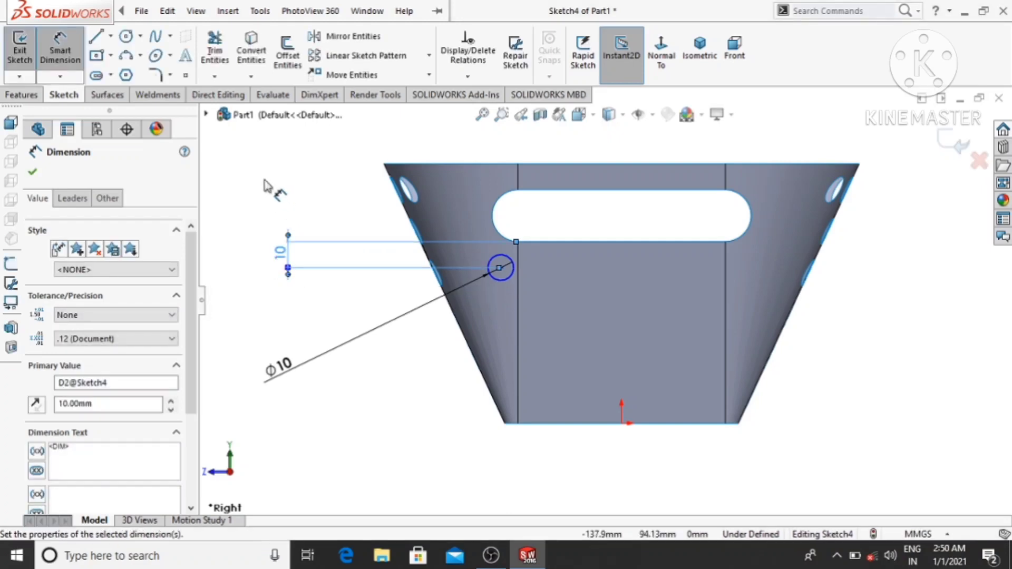
# - Dimension the circle's centre at a horizontal distance of 55 mm from the origin
pyautogui.click(624, 425)
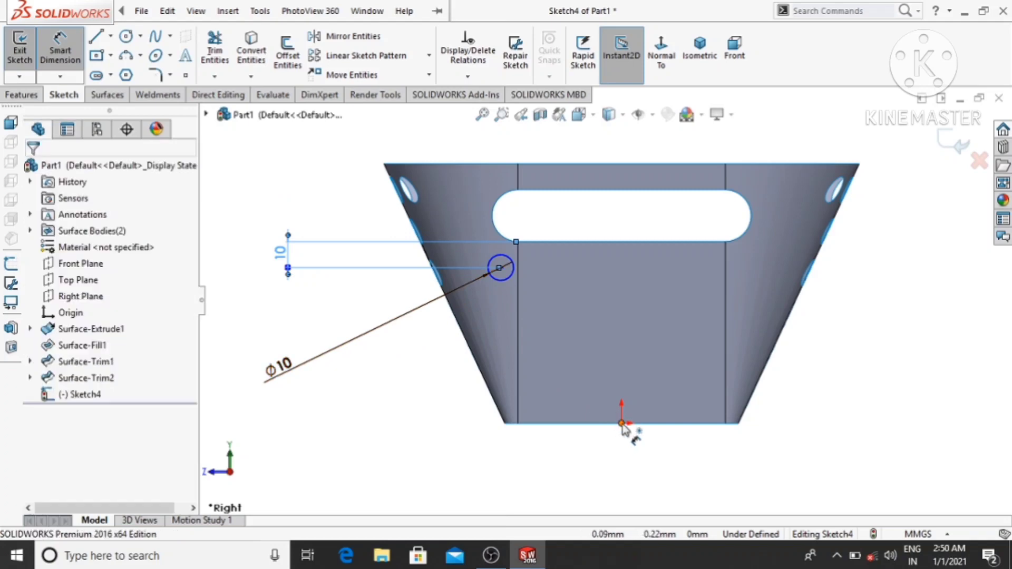
pyautogui.click(502, 268)
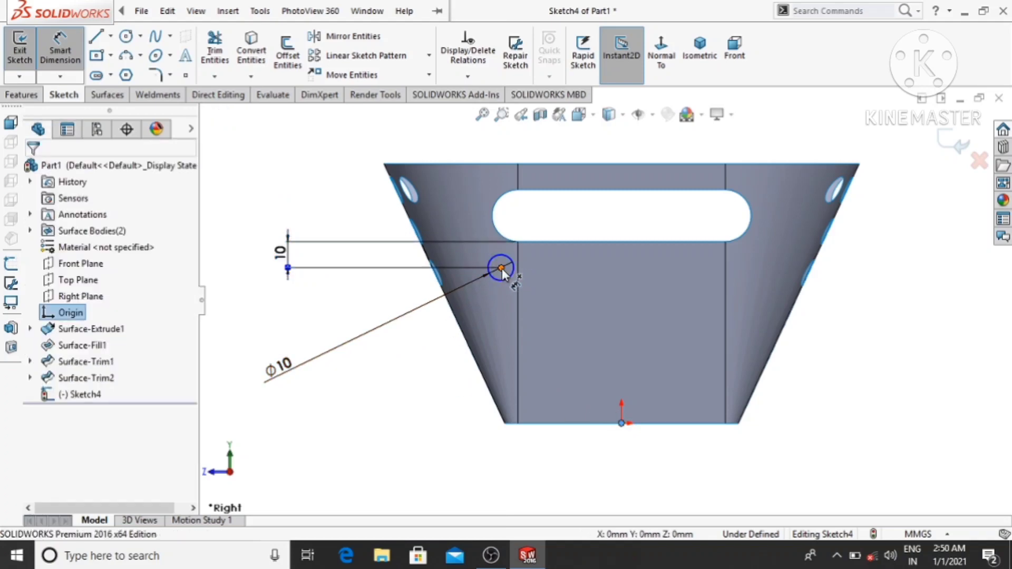
pyautogui.click(567, 483)
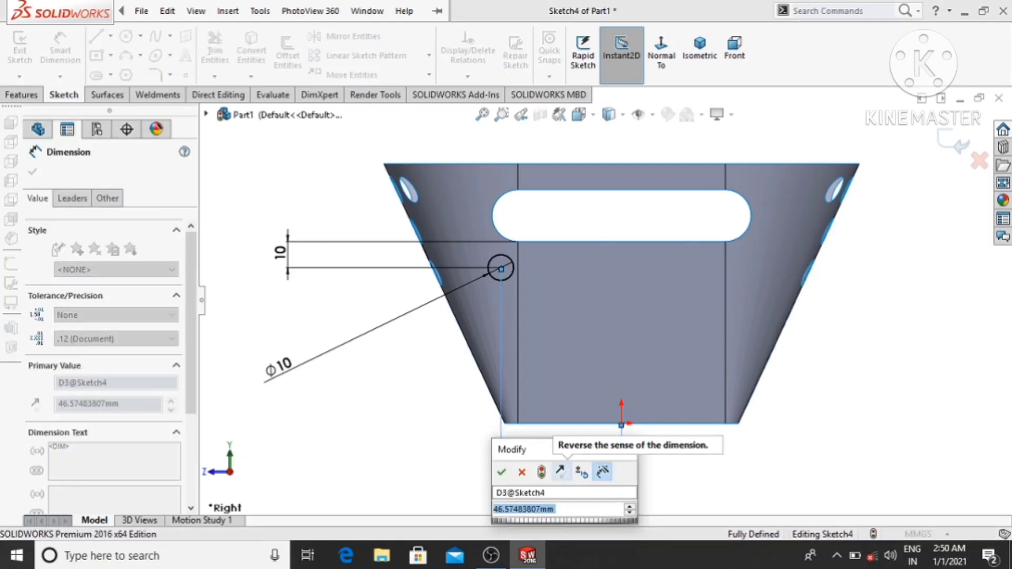
pyautogui.write('55.00mm')
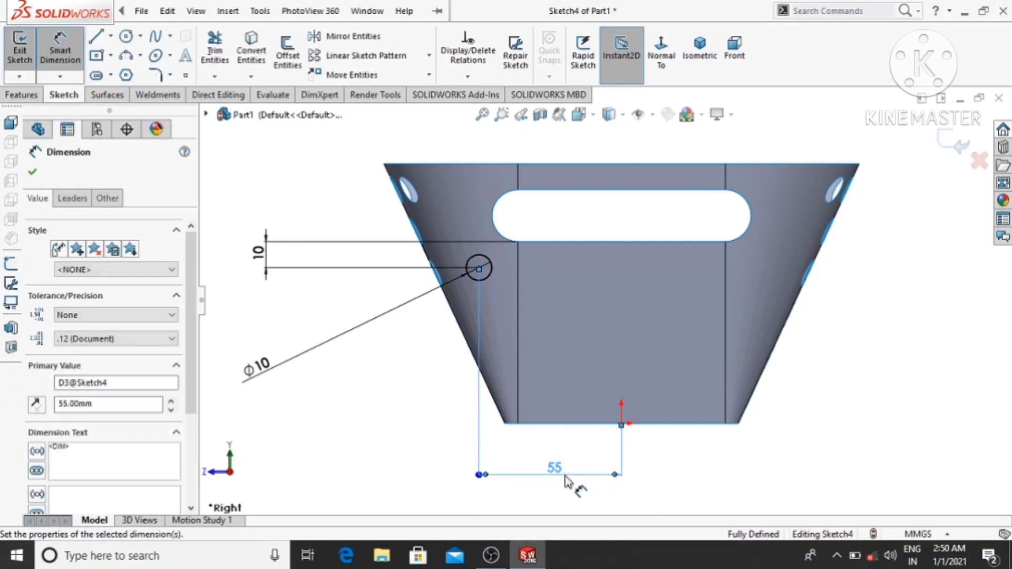
pyautogui.click(381, 442)
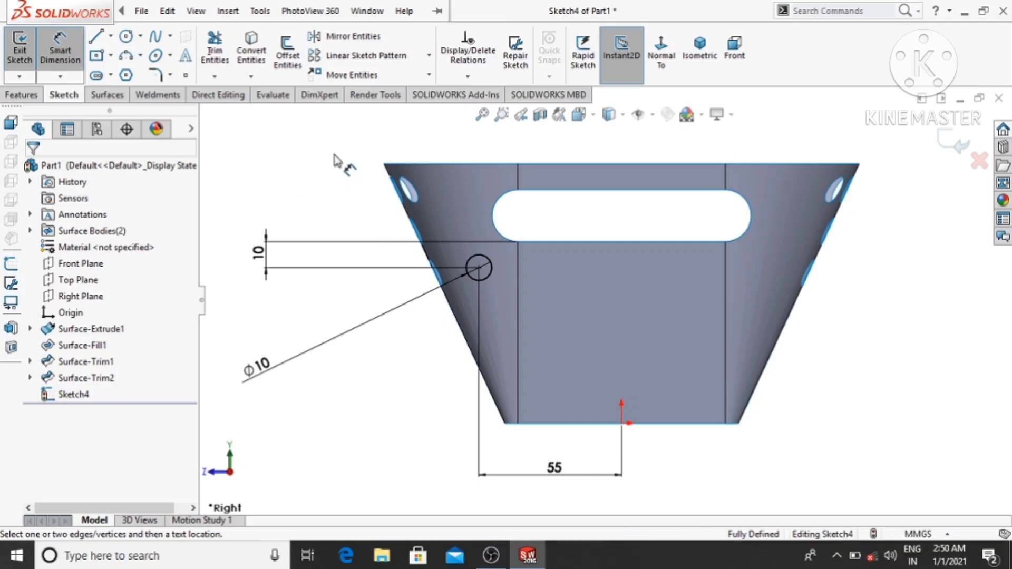
# - Create a linear sketch pattern of the 10 mm circle along the X-axis with 8 instances spaced 16 mm apart
pyautogui.click(363, 55)
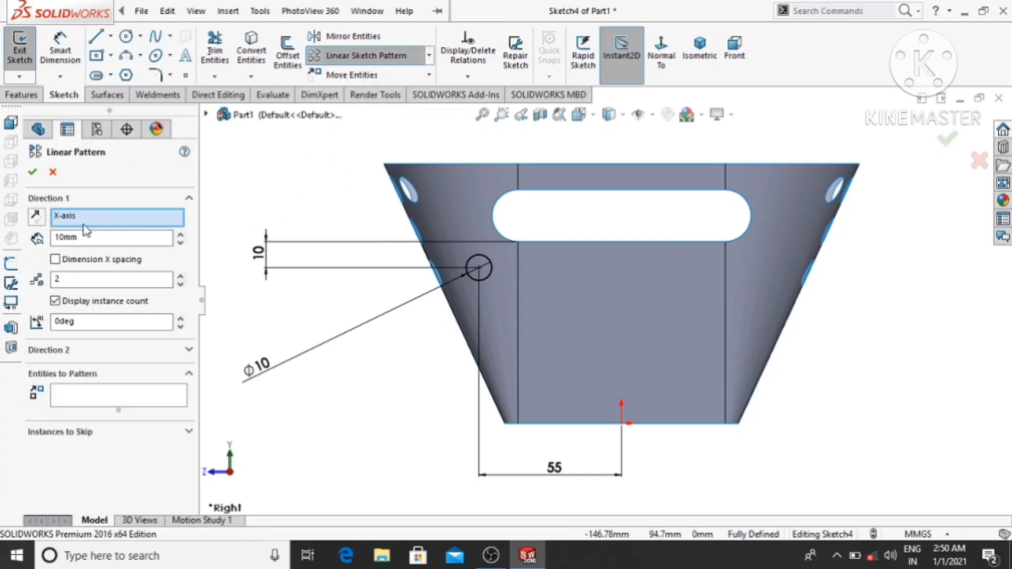
pyautogui.click(119, 395)
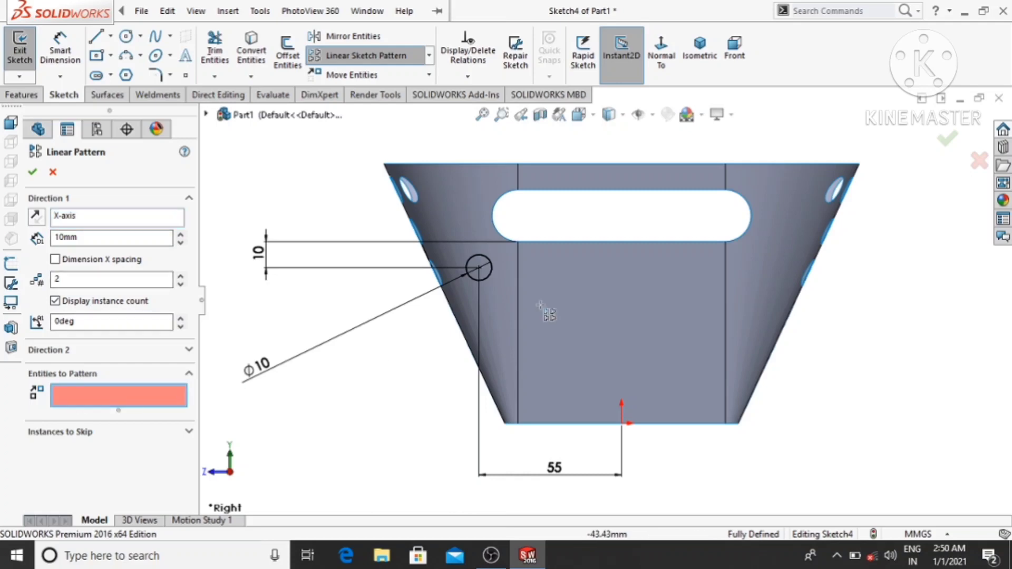
pyautogui.click(491, 278)
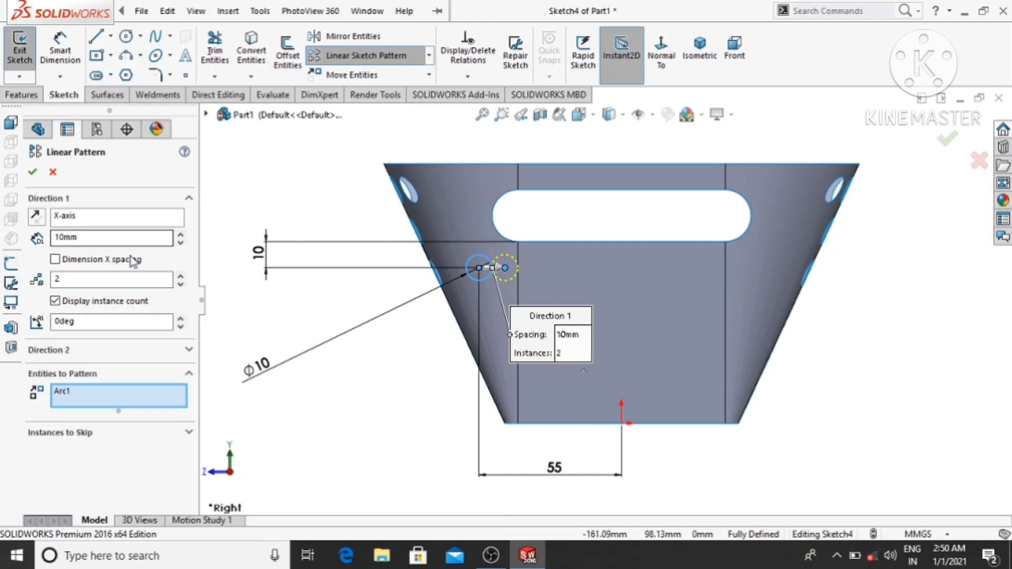
pyautogui.doubleClick(52, 238)
pyautogui.press('Return')
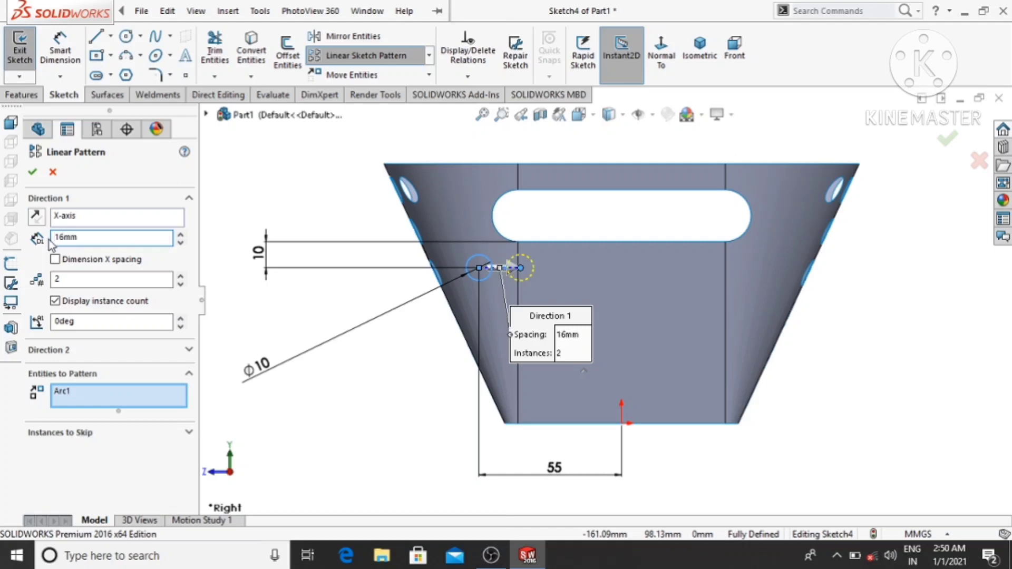
pyautogui.click(180, 277)
pyautogui.click(181, 276)
pyautogui.click(180, 276)
pyautogui.click(181, 276)
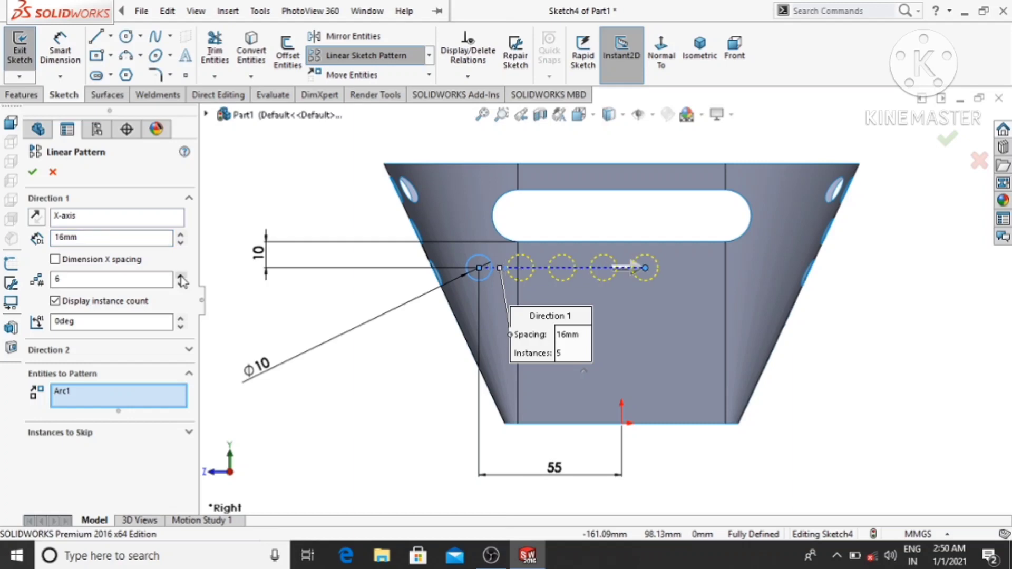
pyautogui.click(180, 276)
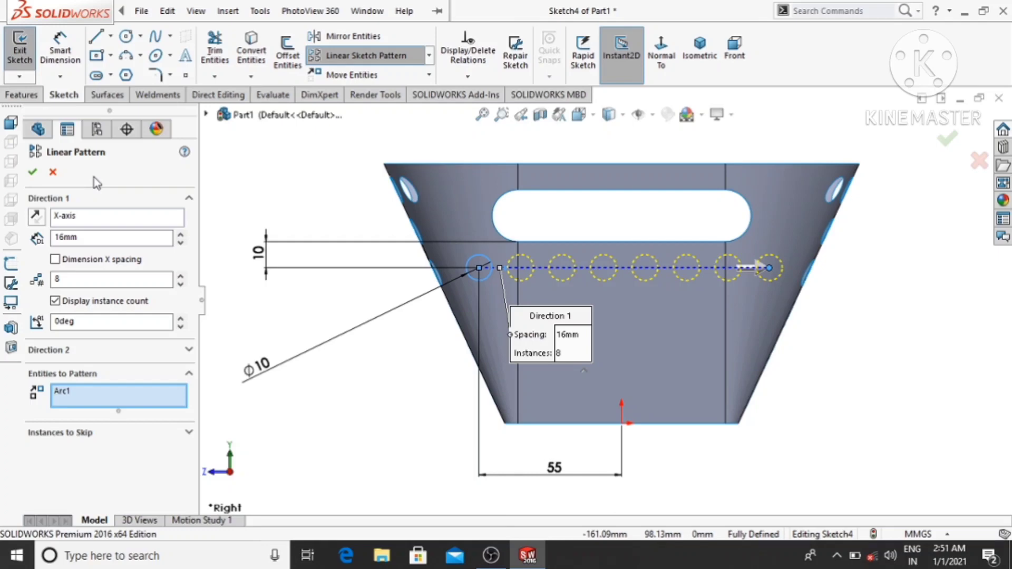
pyautogui.click(34, 172)
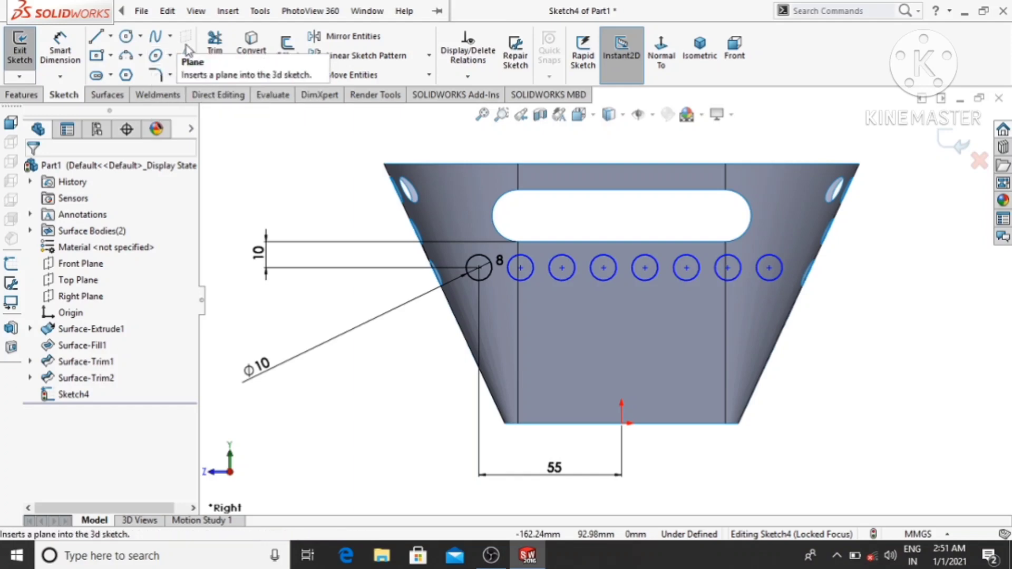
# - Sketch a circle about 8.7 mm in diameter directly below the row's first circle, centred about 45 mm above the origin
pyautogui.click(141, 11)
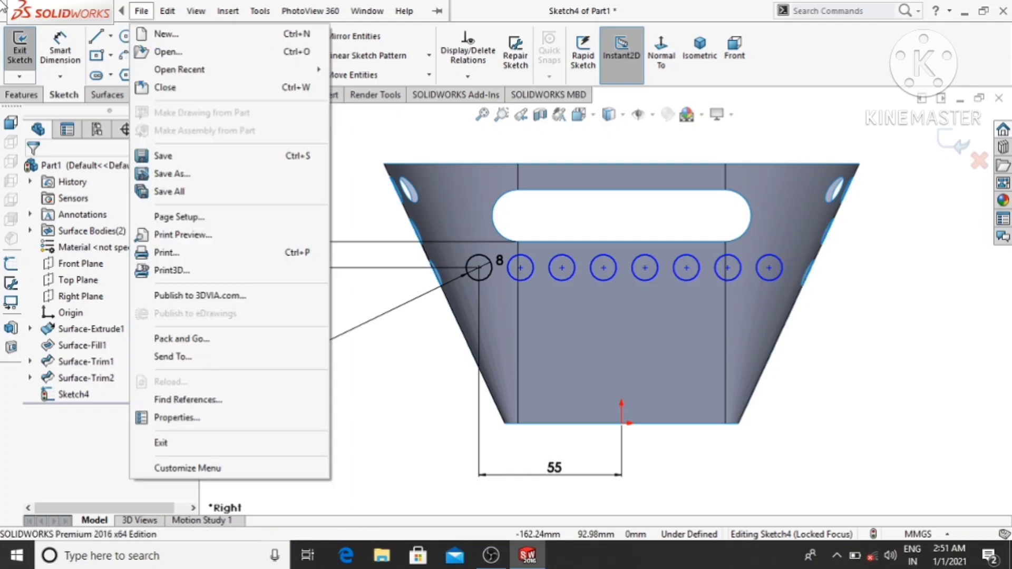
pyautogui.click(126, 37)
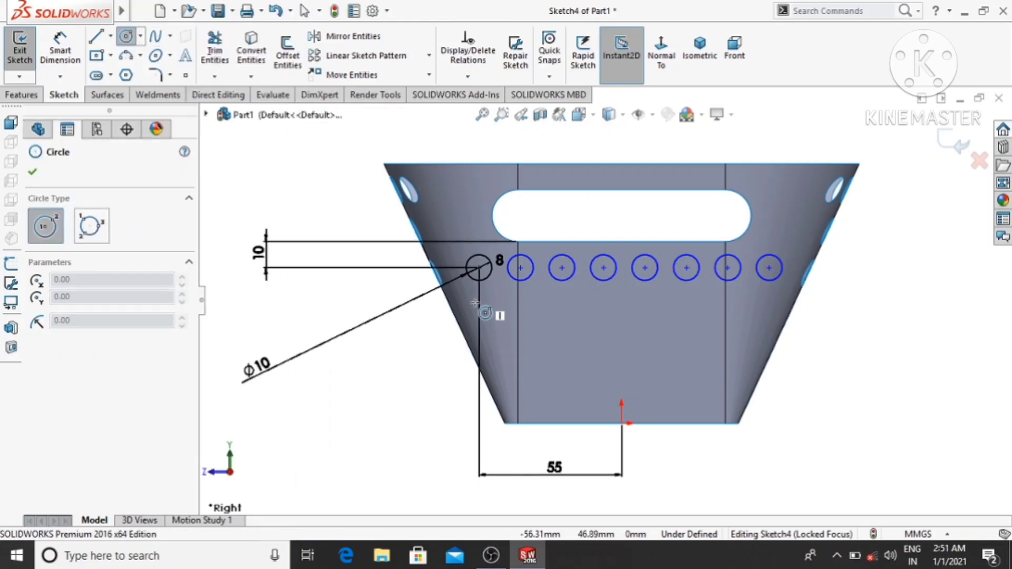
pyautogui.scroll(-5, 475, 303)
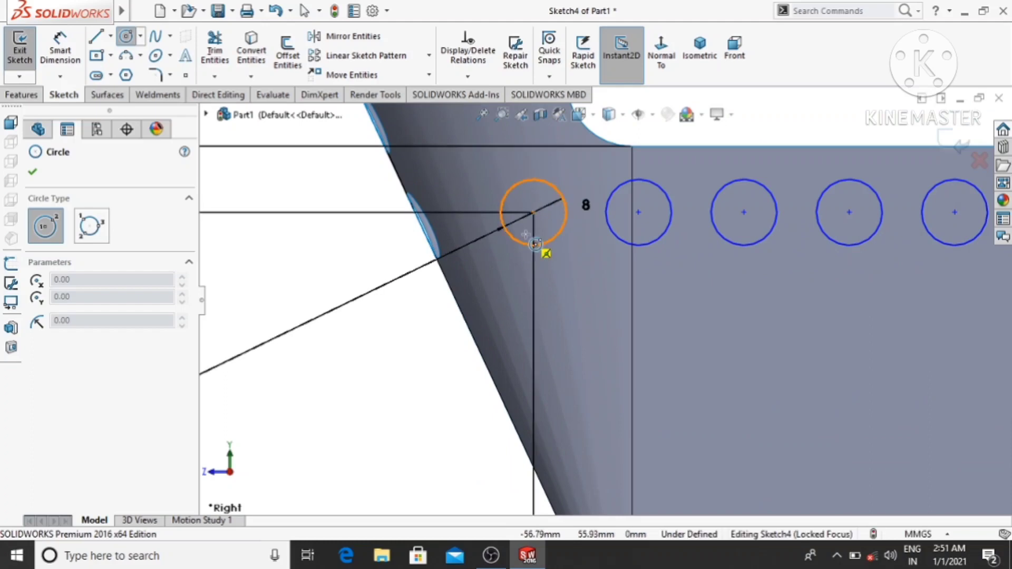
pyautogui.click(533, 308)
pyautogui.click(546, 285)
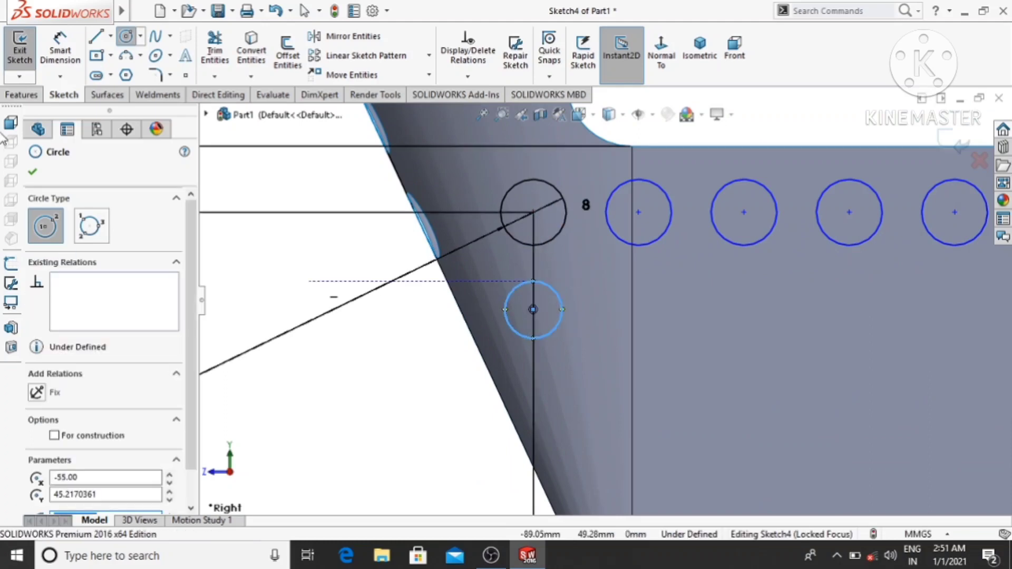
# - Dimension the lower circle with a diameter of 10 mm
pyautogui.click(60, 46)
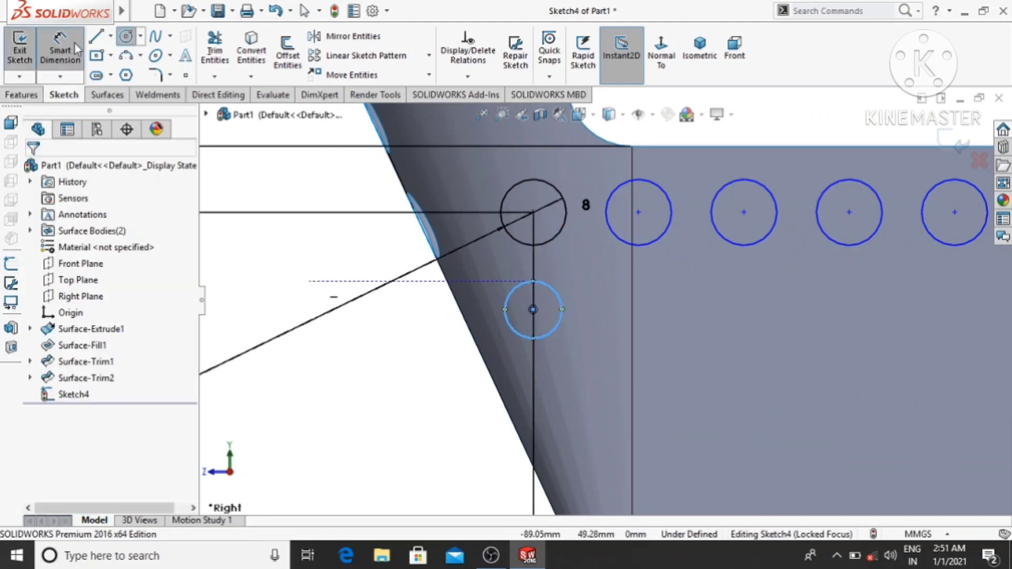
pyautogui.click(514, 330)
pyautogui.click(333, 478)
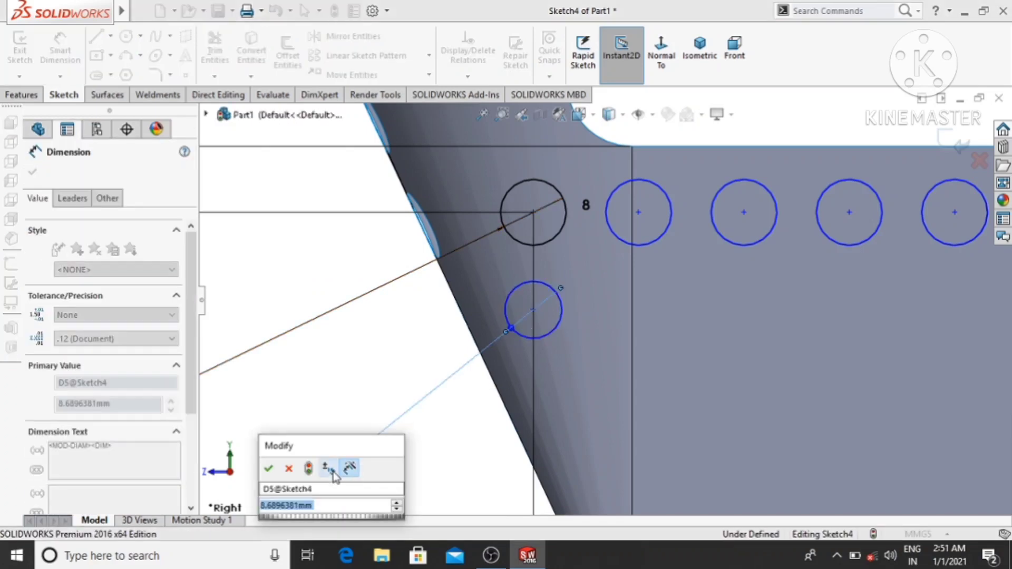
pyautogui.write('10')
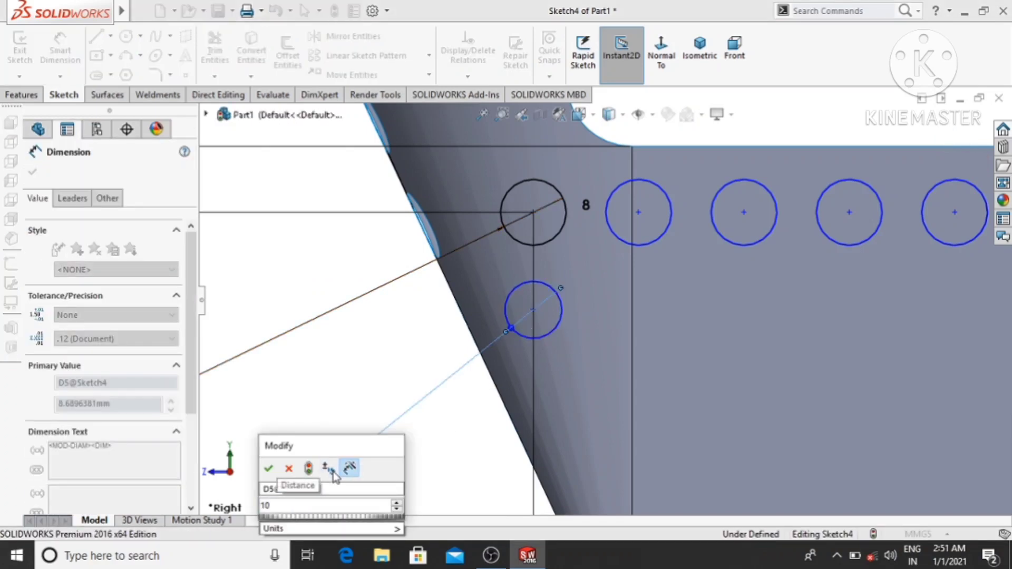
pyautogui.press('Return')
pyautogui.click(311, 359)
# - Dimension the vertical distance between the first circle's centre and the lower circle's centre as 15.5 mm
pyautogui.scroll(2, 314, 363)
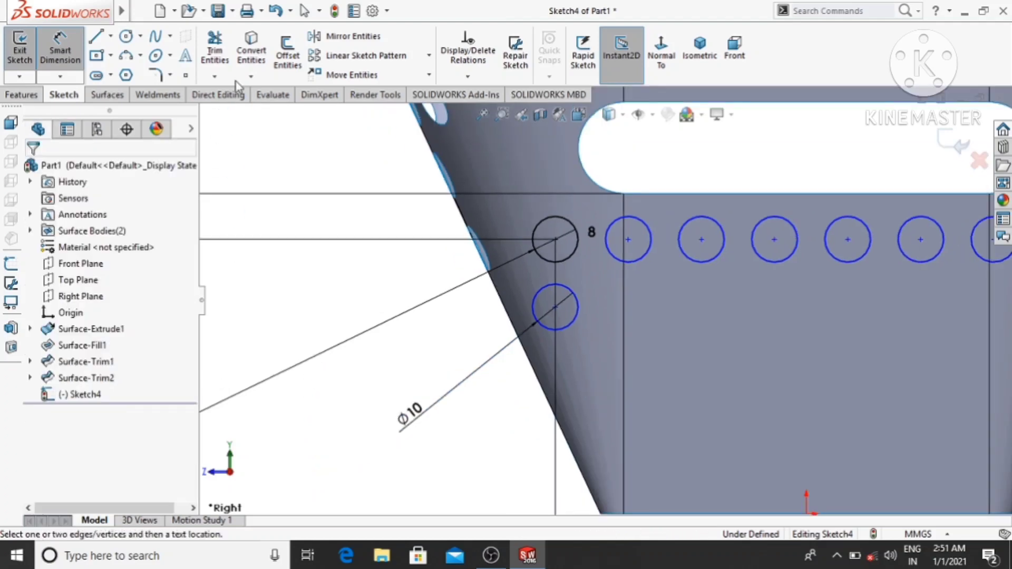
pyautogui.click(555, 239)
pyautogui.click(556, 308)
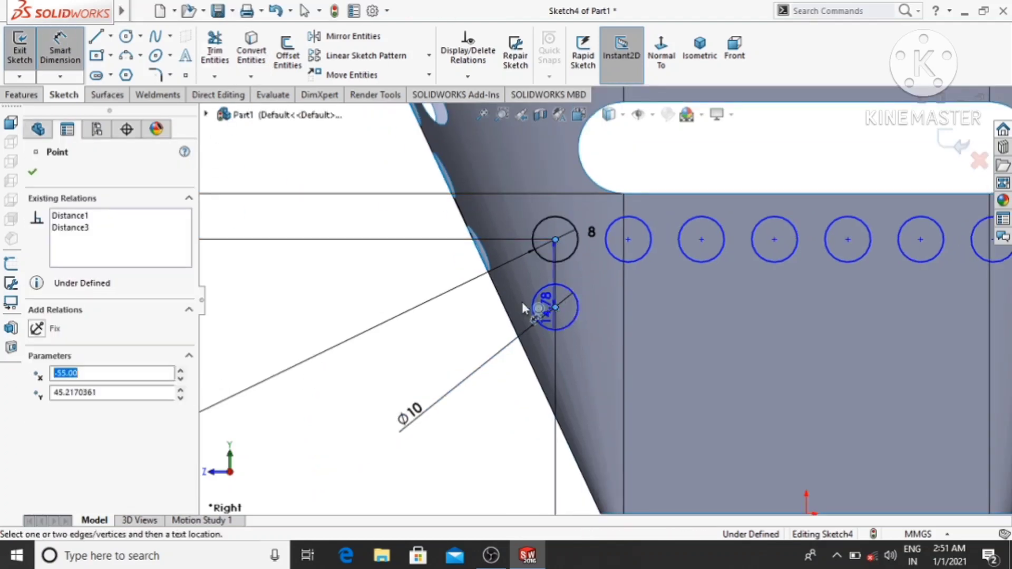
pyautogui.click(343, 287)
pyautogui.write('1')
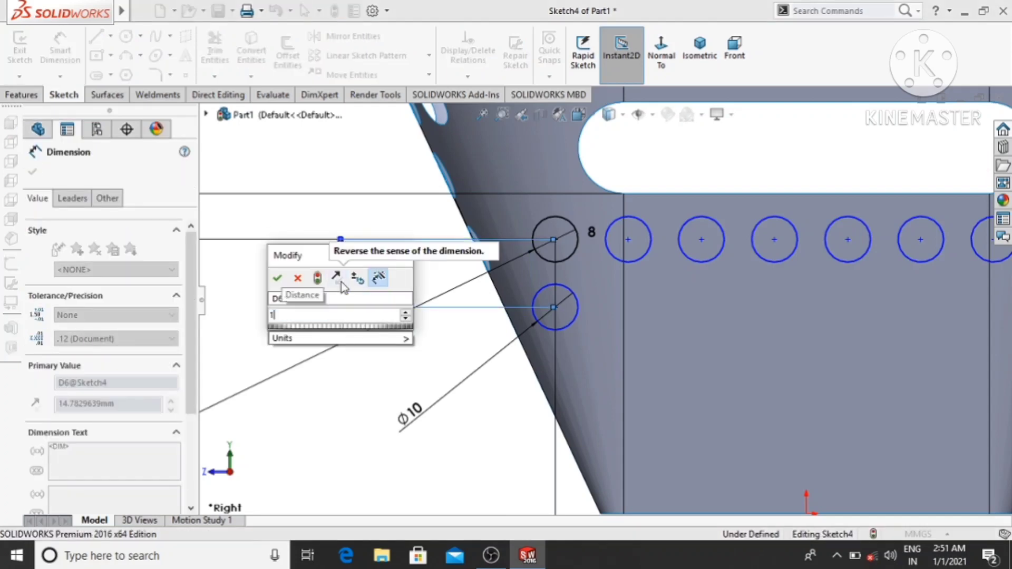
pyautogui.write('5.')
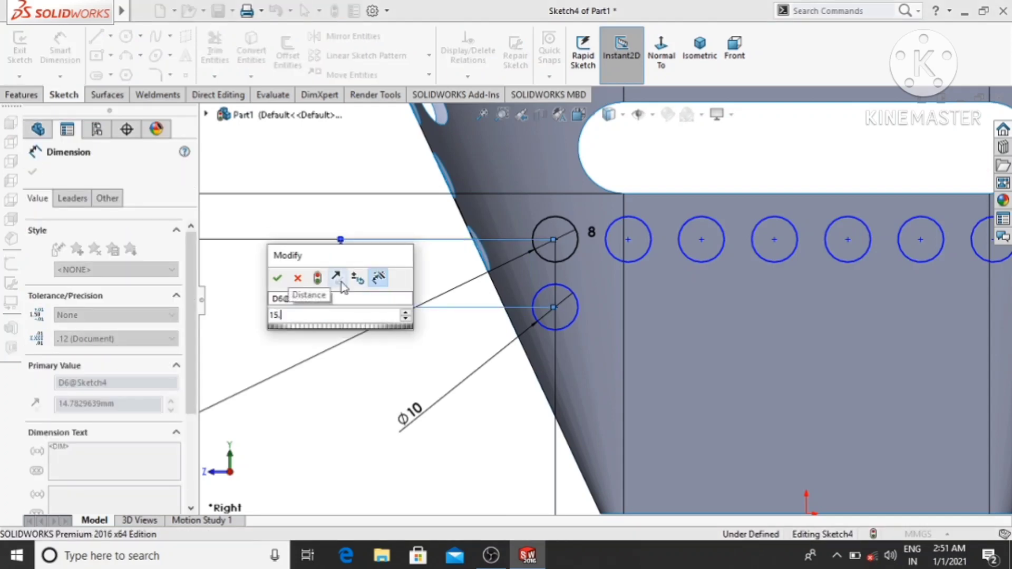
pyautogui.write('5')
pyautogui.press('Return')
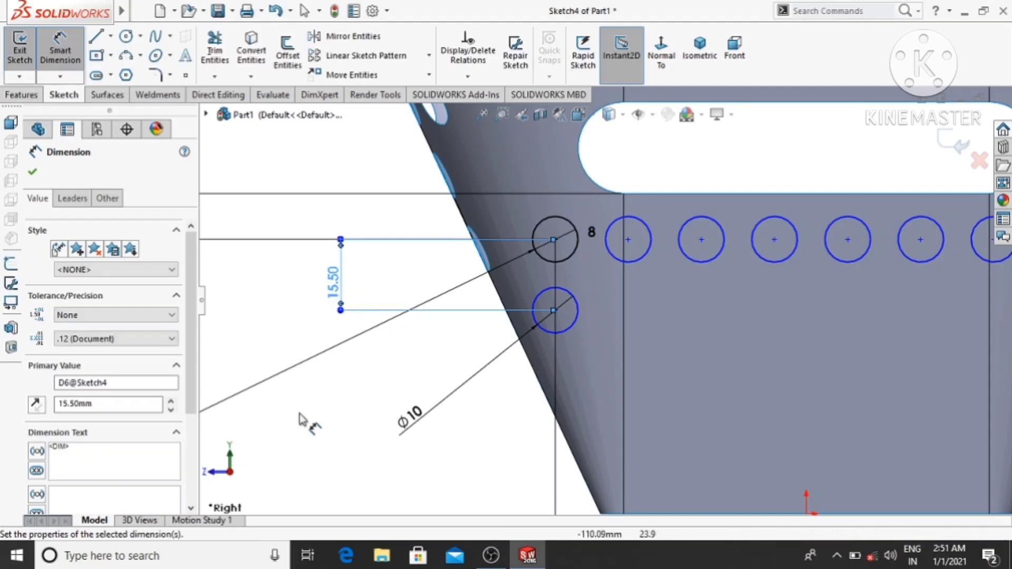
pyautogui.click(296, 429)
# - Create a linear sketch pattern of the lower 10 mm circle along the X-axis with 8 instances spaced 16 mm apart
pyautogui.scroll(3, 297, 429)
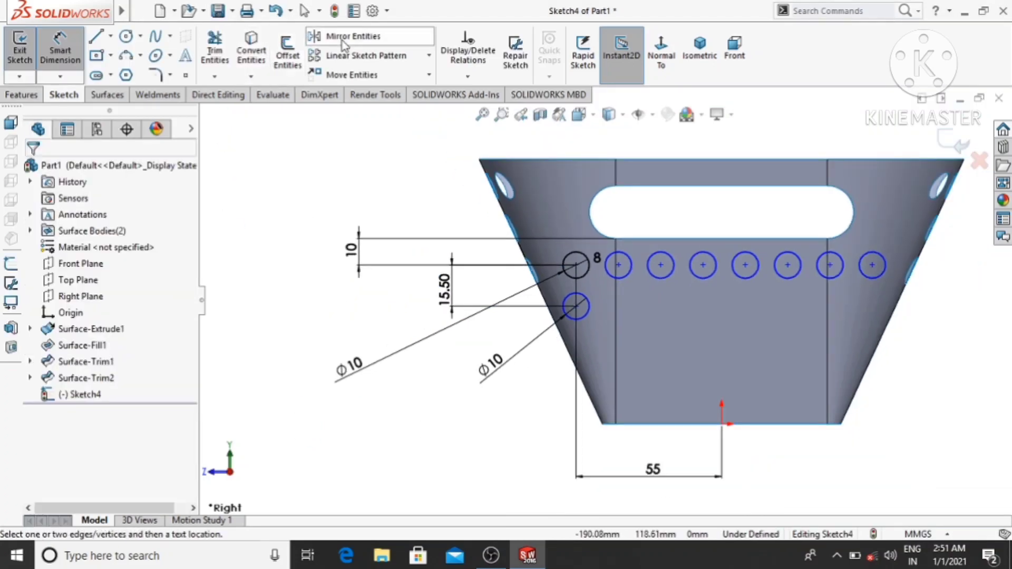
pyautogui.click(364, 56)
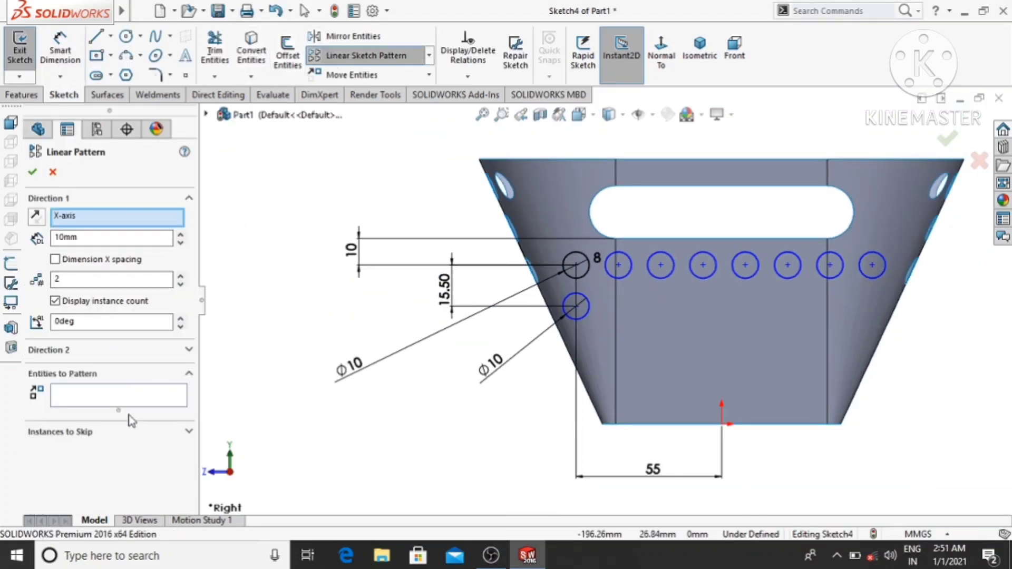
pyautogui.click(77, 403)
pyautogui.click(589, 316)
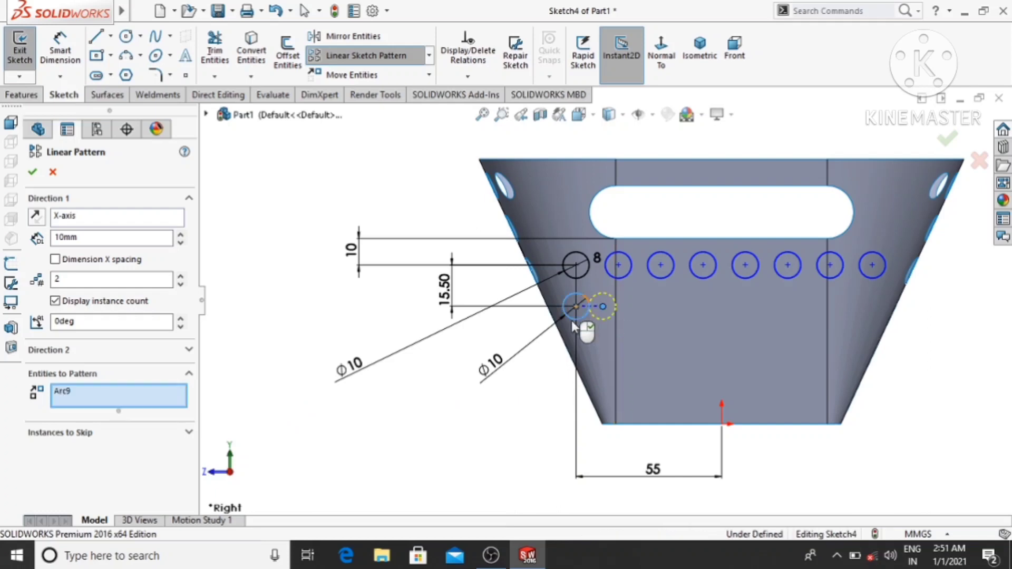
pyautogui.doubleClick(55, 238)
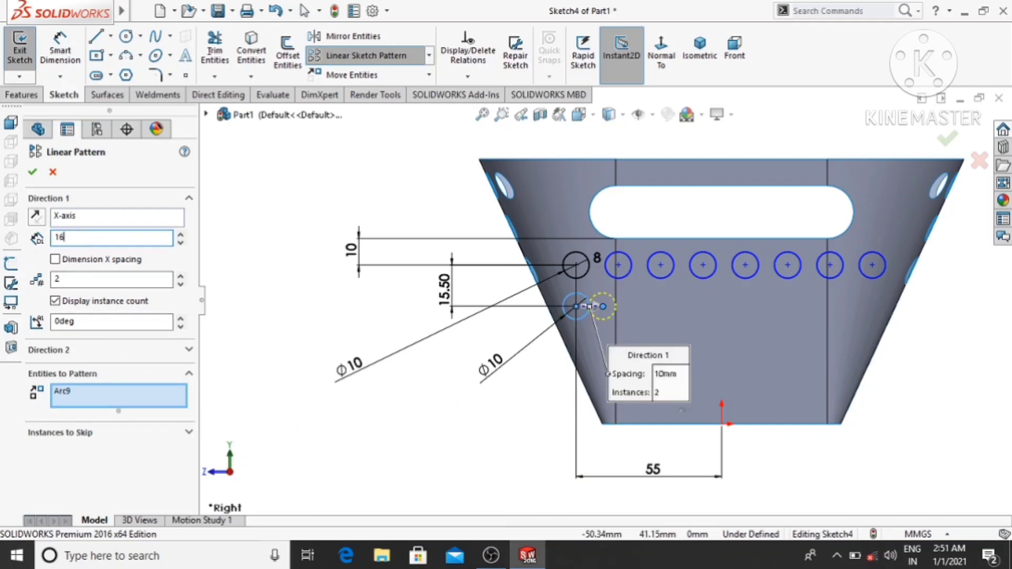
pyautogui.press('Return')
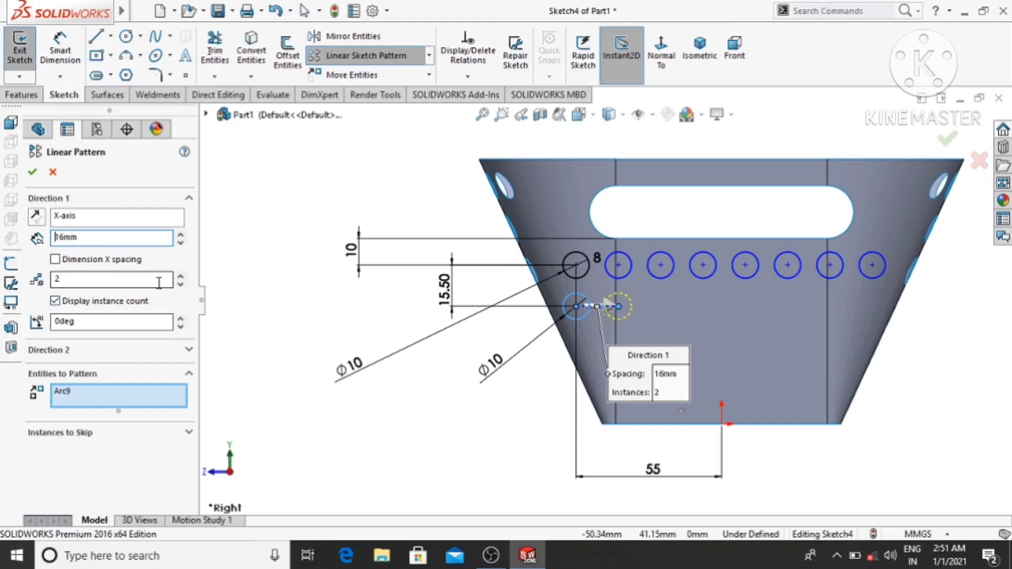
pyautogui.click(77, 281)
pyautogui.doubleClick(77, 281)
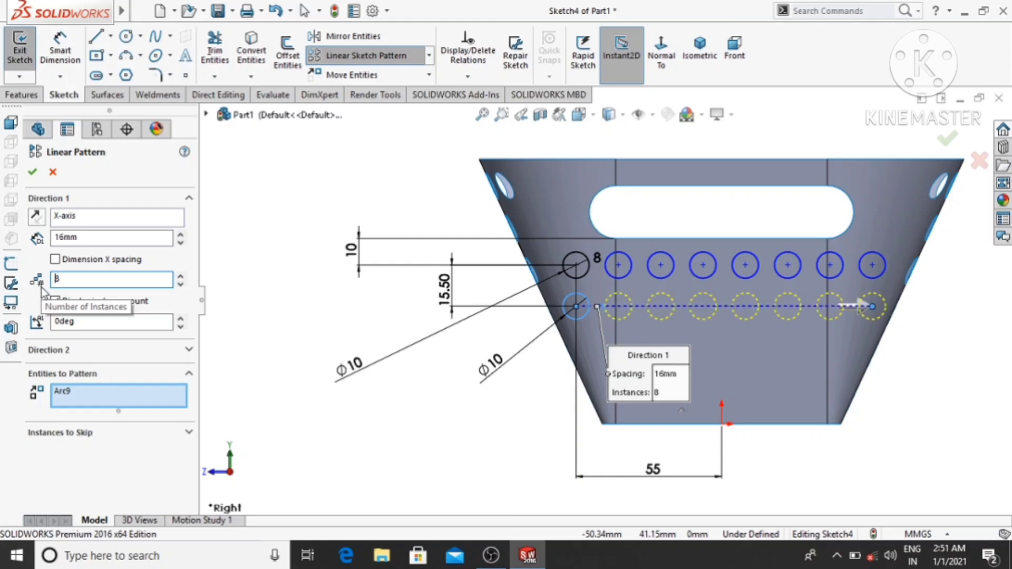
pyautogui.click(32, 172)
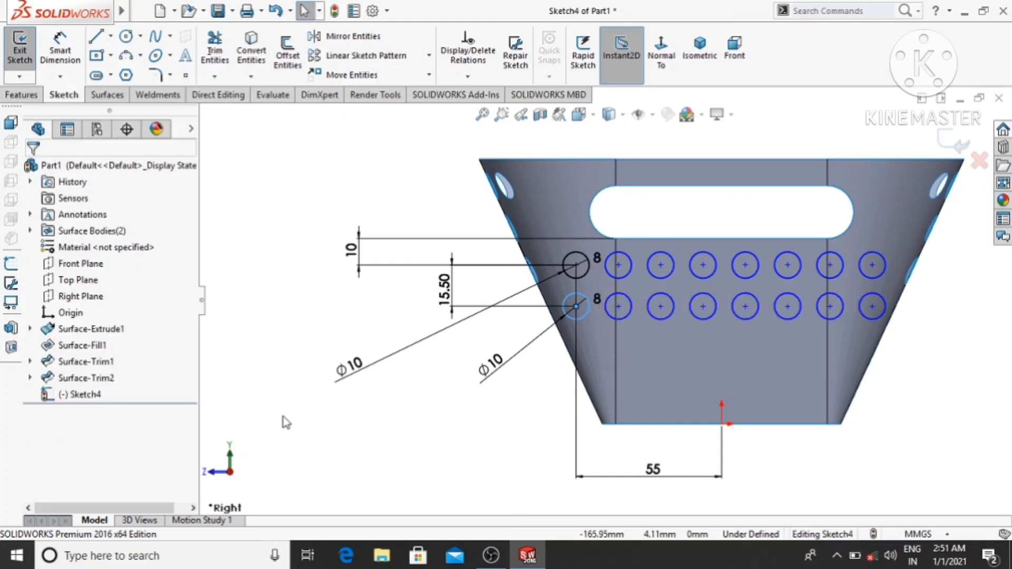
# - Sketch two circles directly below the second column of circles, centred about 28.5 mm and 11.1 mm above the origin
pyautogui.moveTo(68, 4)
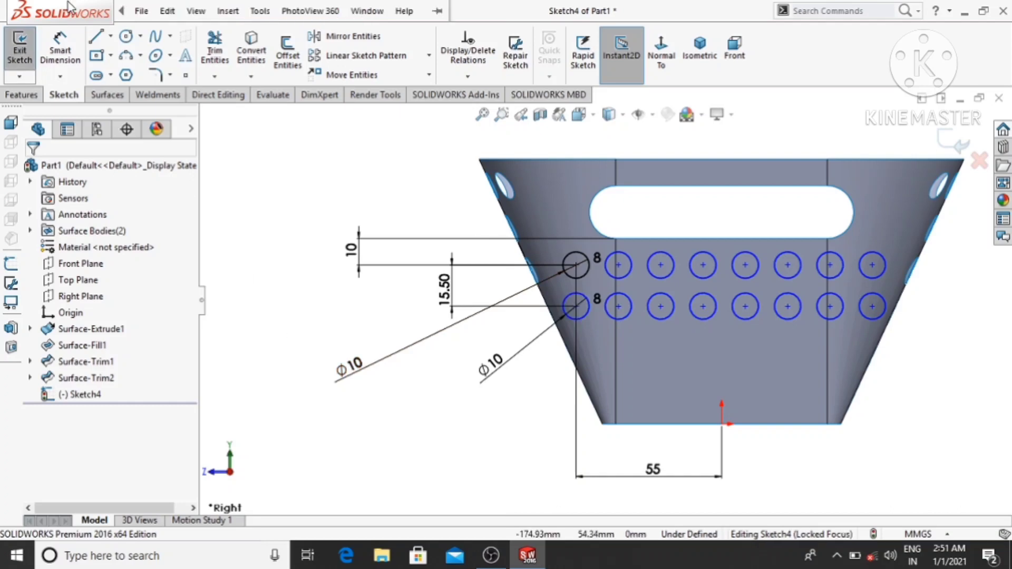
pyautogui.click(129, 38)
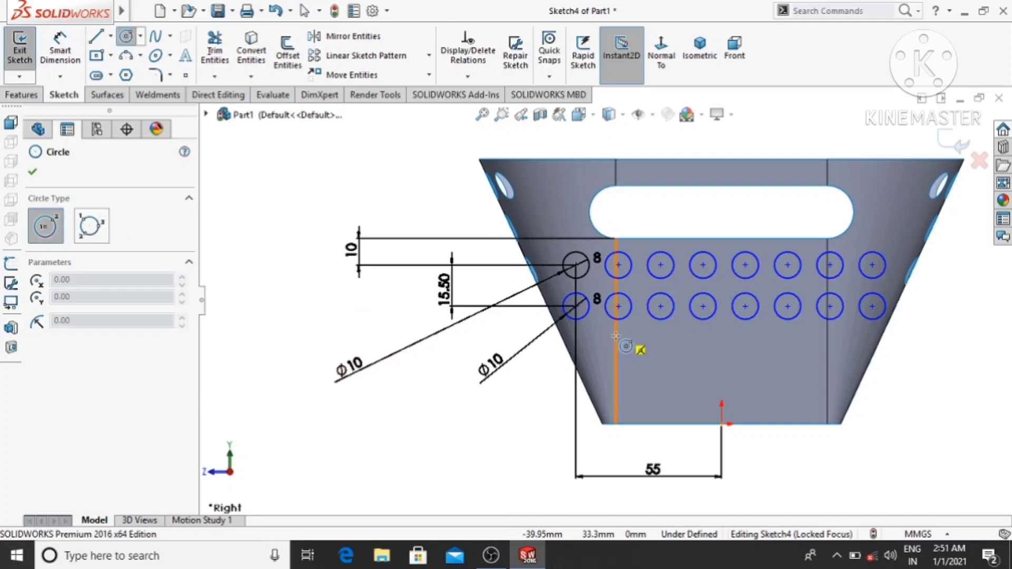
pyautogui.scroll(-2, 618, 342)
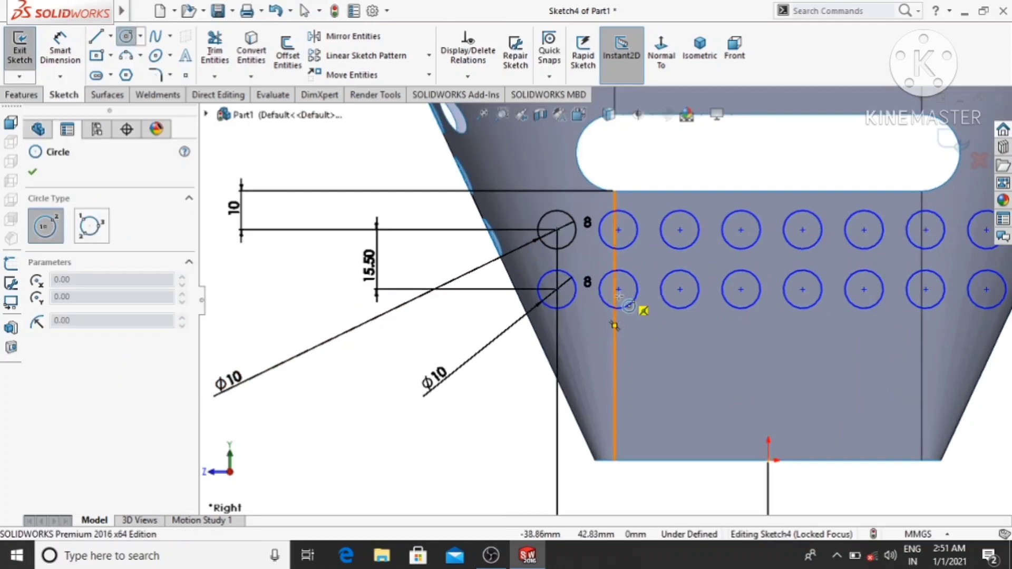
pyautogui.click(618, 351)
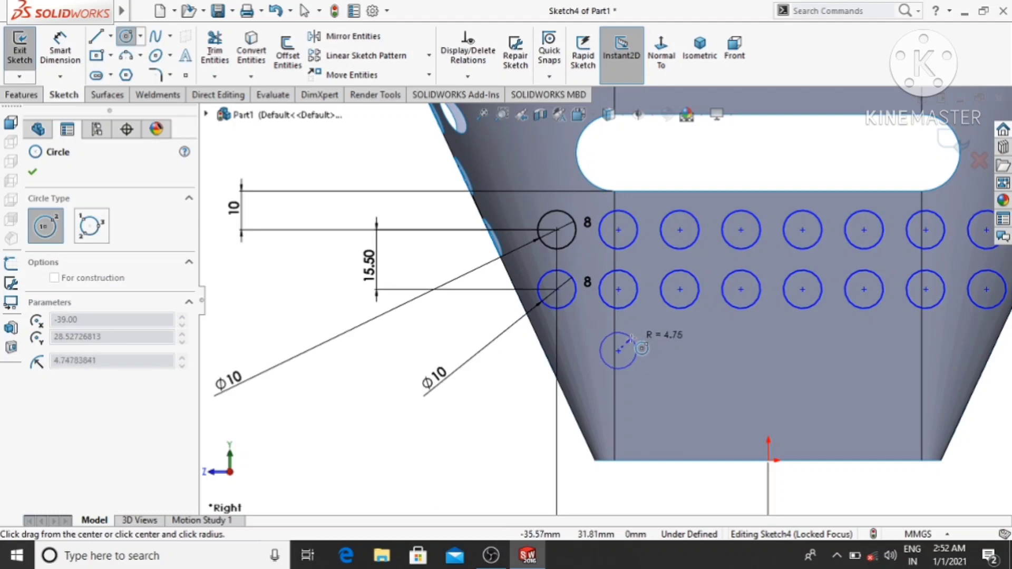
pyautogui.click(641, 349)
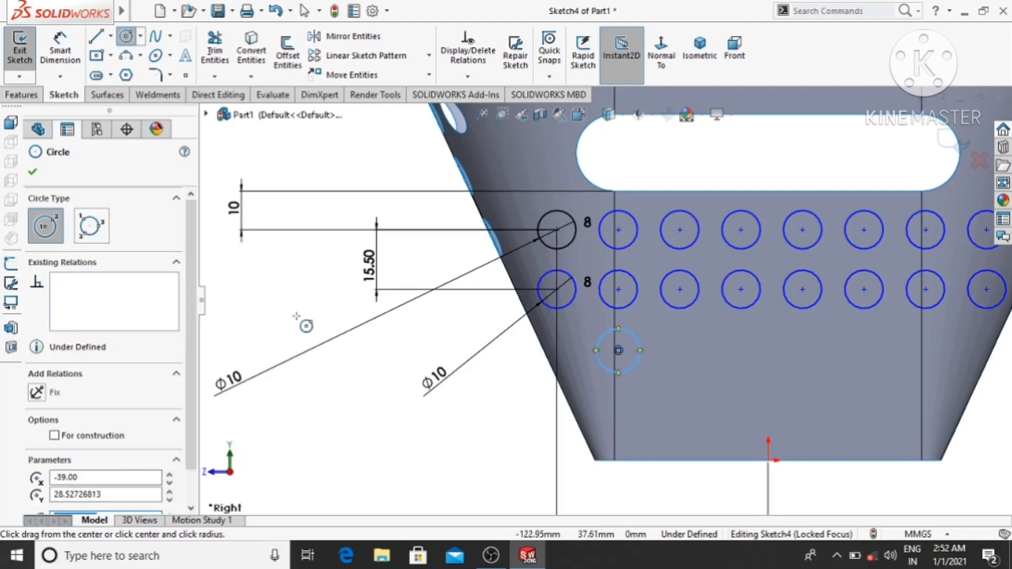
pyautogui.click(618, 417)
pyautogui.click(641, 418)
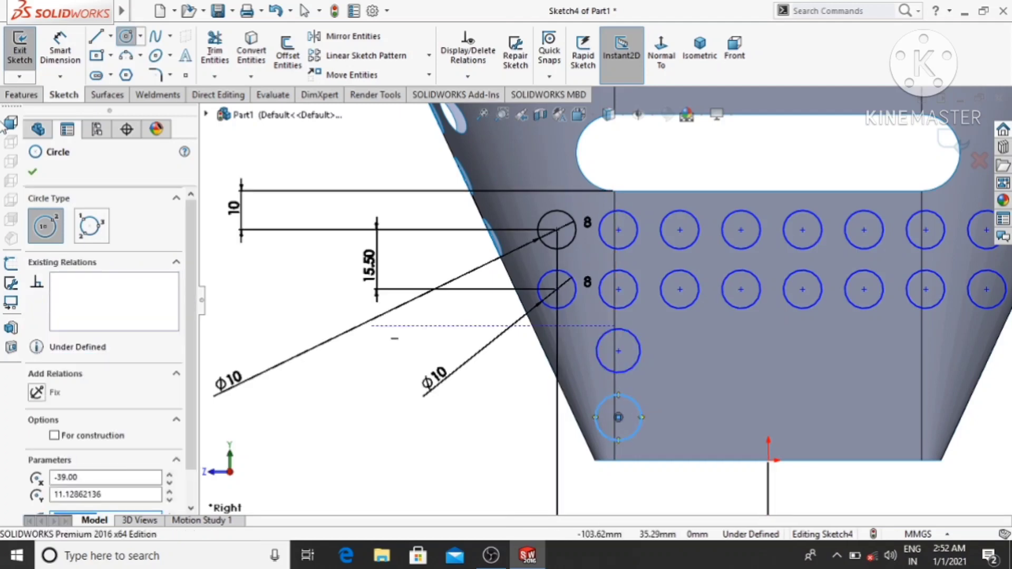
# - Make the two new circles equal in size to the first circle of the second row with an Equal relation
pyautogui.click(59, 50)
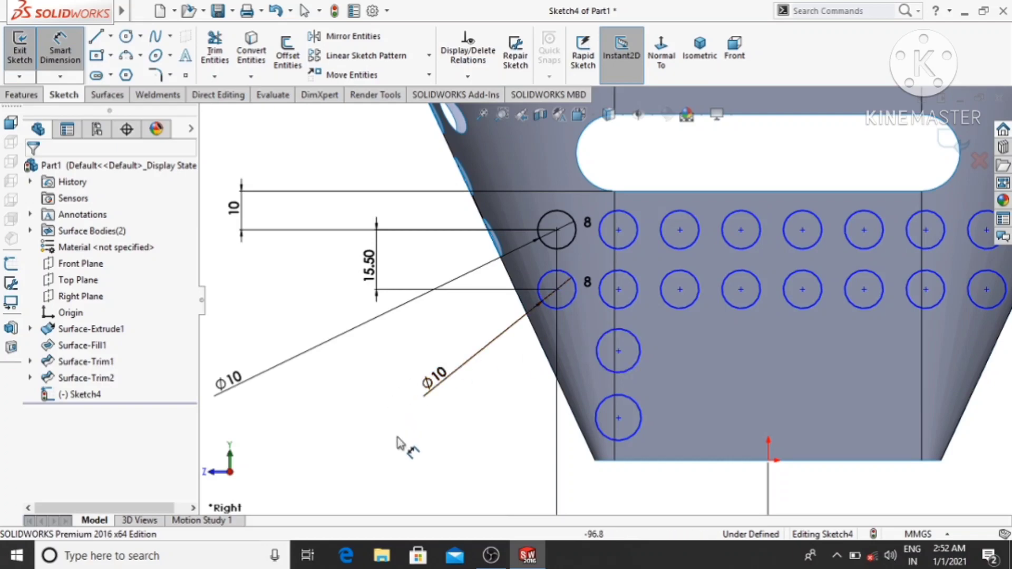
pyautogui.press('Escape')
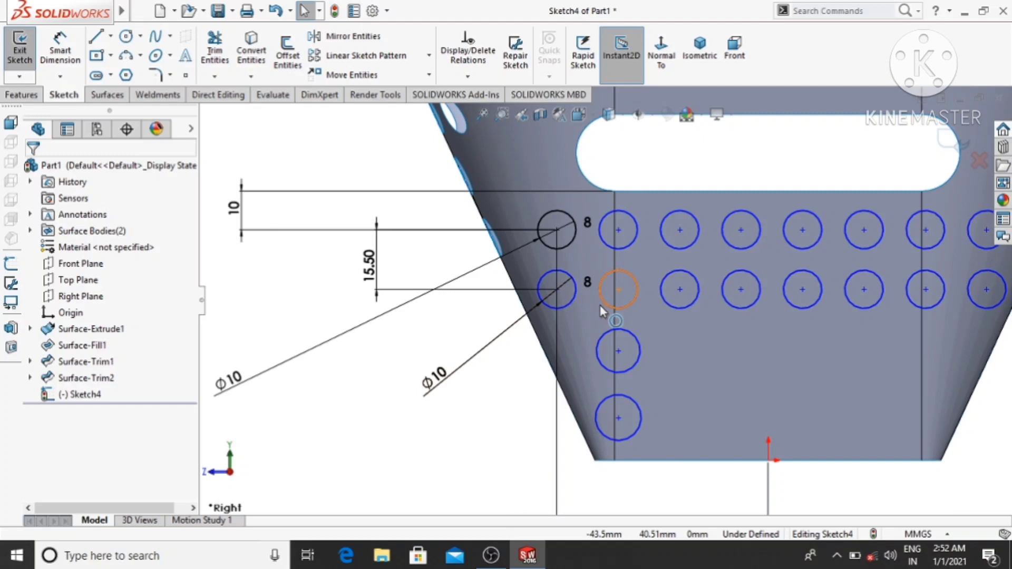
pyautogui.click(569, 300)
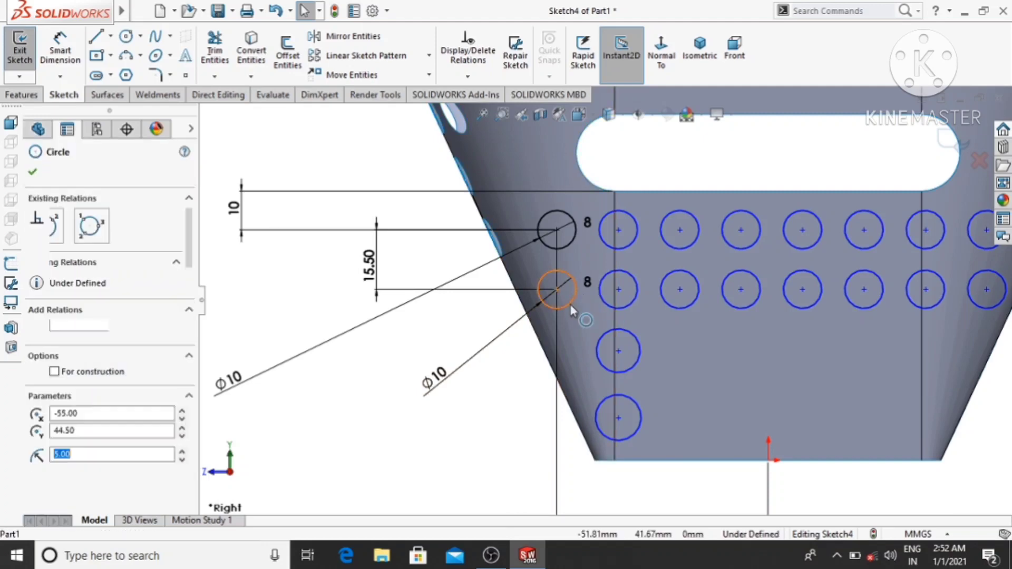
pyautogui.keyDown('ctrl'); pyautogui.click(603, 335); pyautogui.keyUp('ctrl')
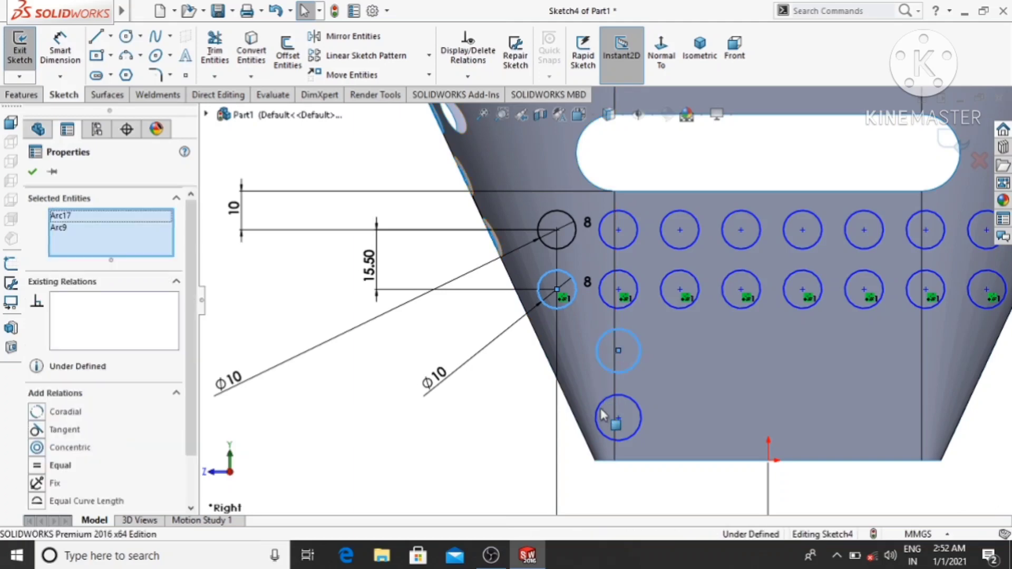
pyautogui.keyDown('ctrl'); pyautogui.click(603, 401); pyautogui.keyUp('ctrl')
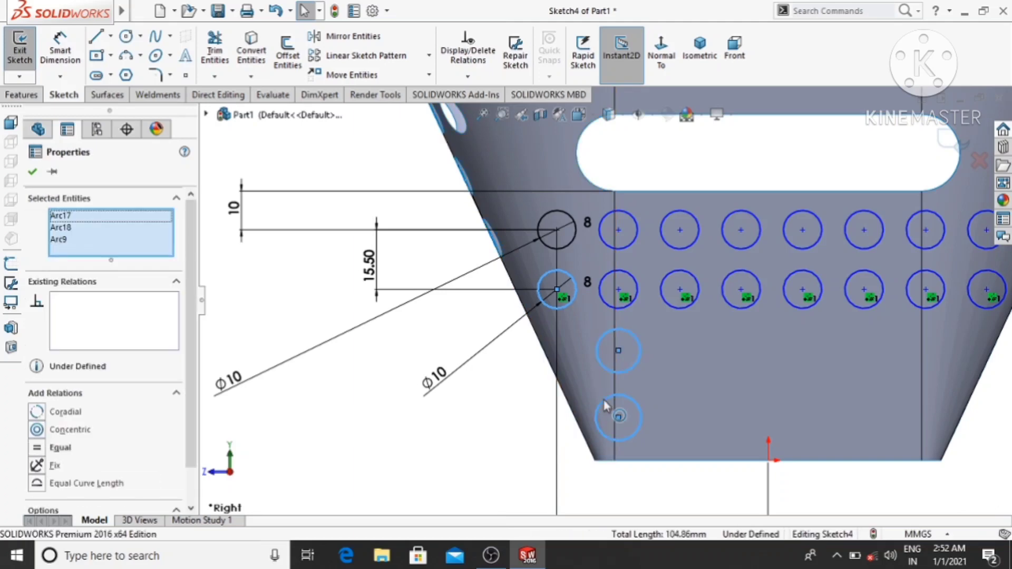
pyautogui.click(37, 448)
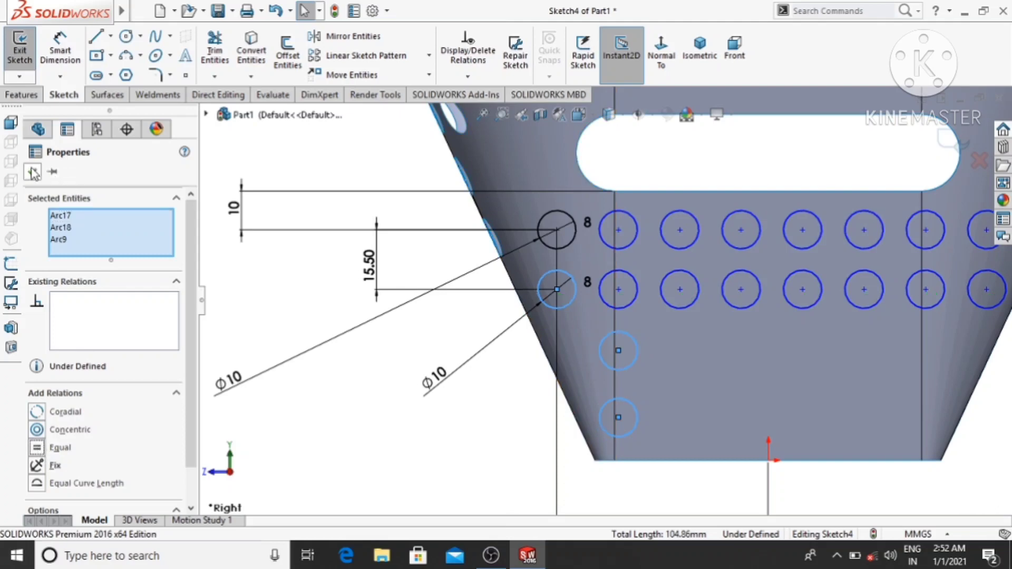
pyautogui.click(33, 172)
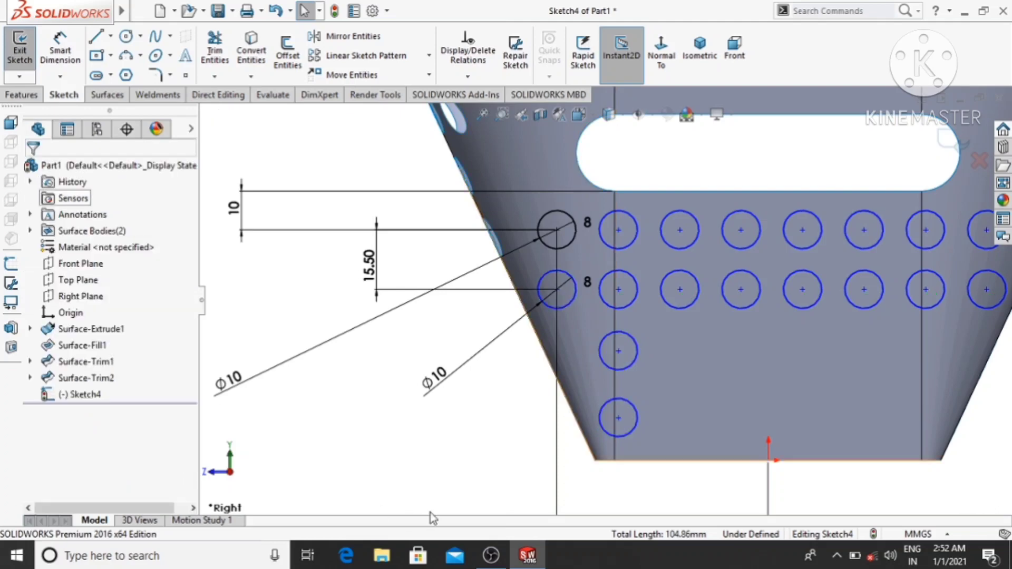
# - Dimension the vertical distance between the second-row circle's centre and the centre of the circle directly below it as 15.5 mm
pyautogui.click(619, 289)
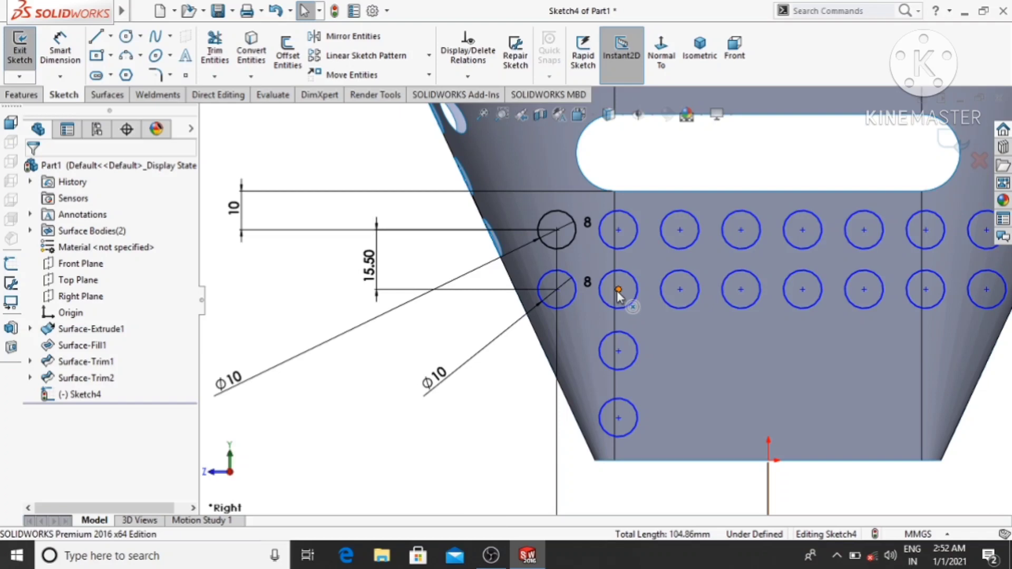
pyautogui.click(618, 351)
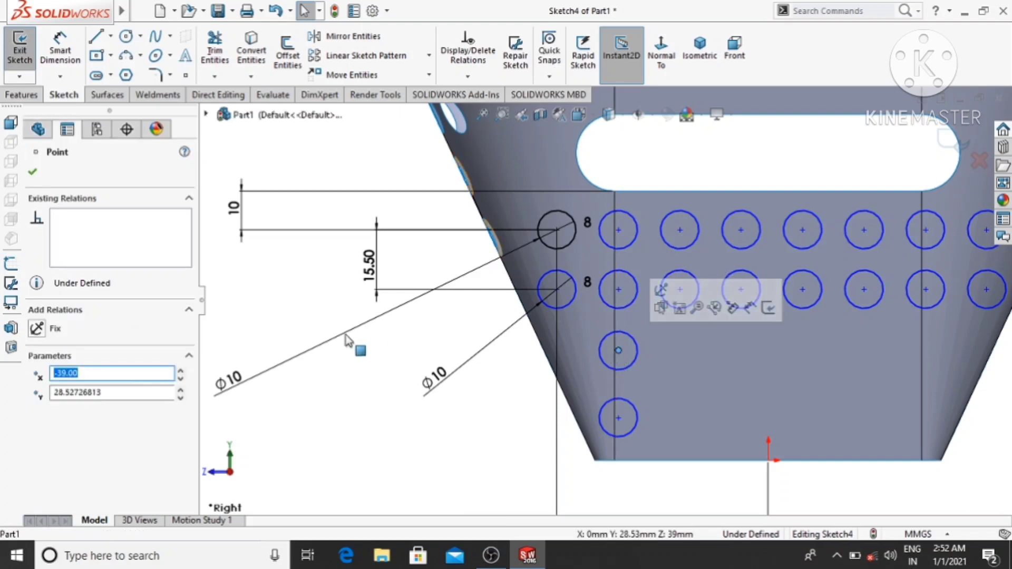
pyautogui.click(60, 51)
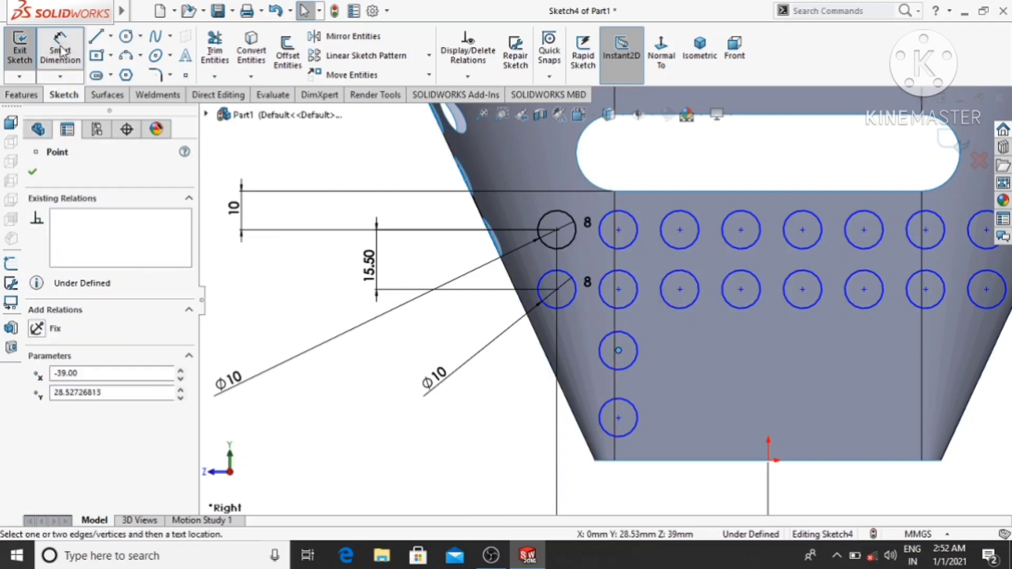
pyautogui.click(618, 290)
pyautogui.click(618, 351)
pyautogui.click(425, 330)
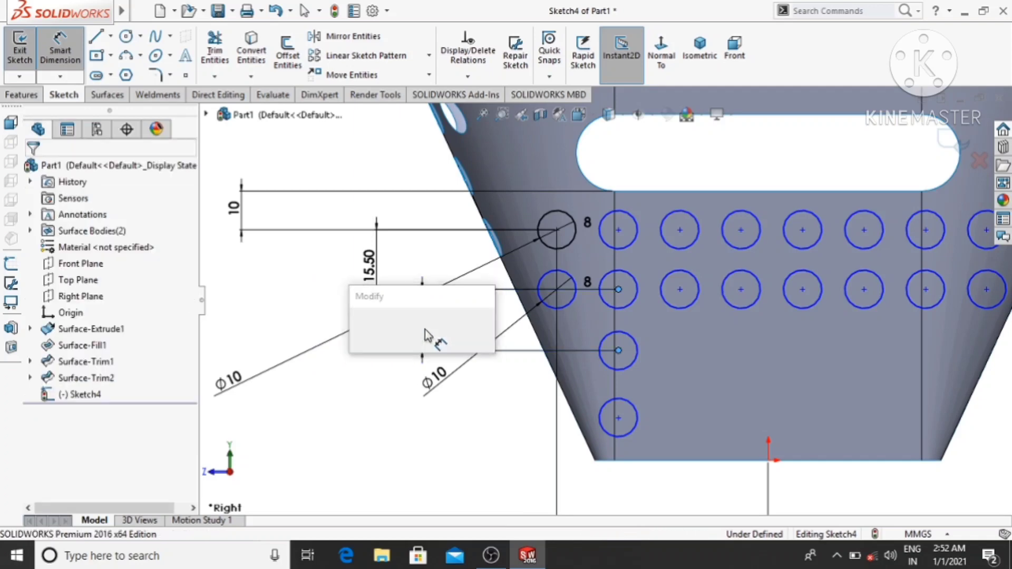
pyautogui.write('15')
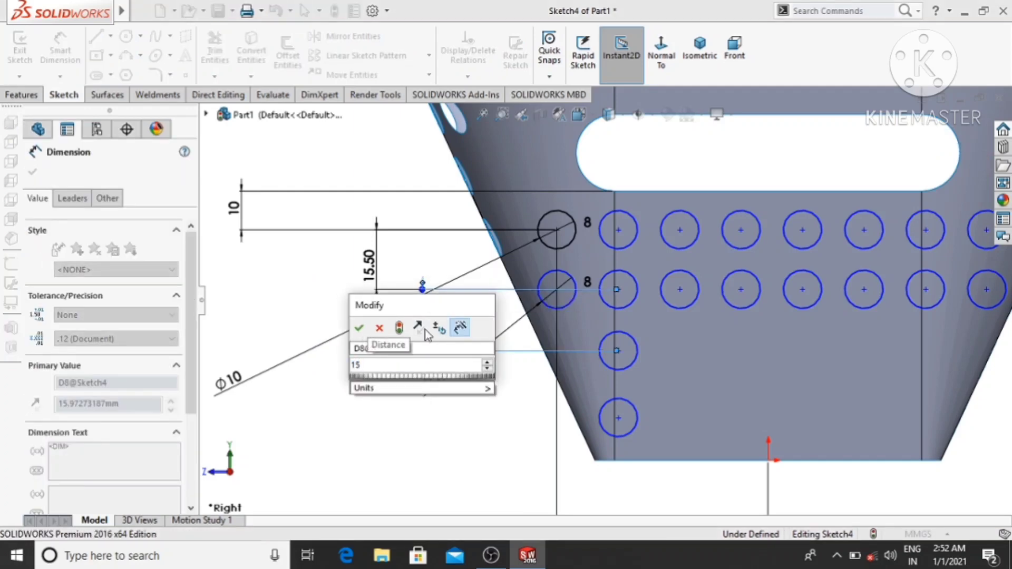
pyautogui.write('.5')
pyautogui.press('Return')
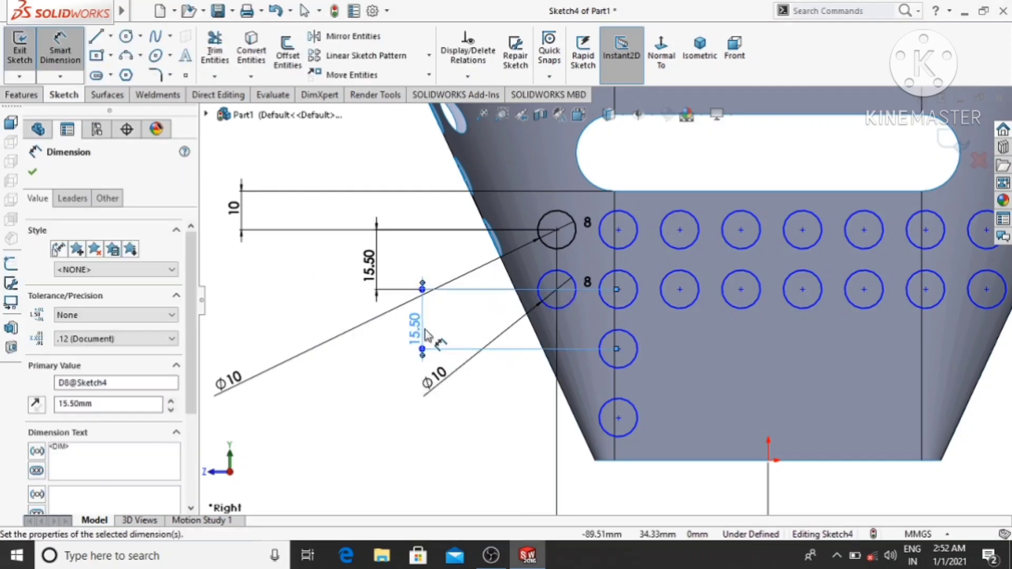
pyautogui.click(340, 405)
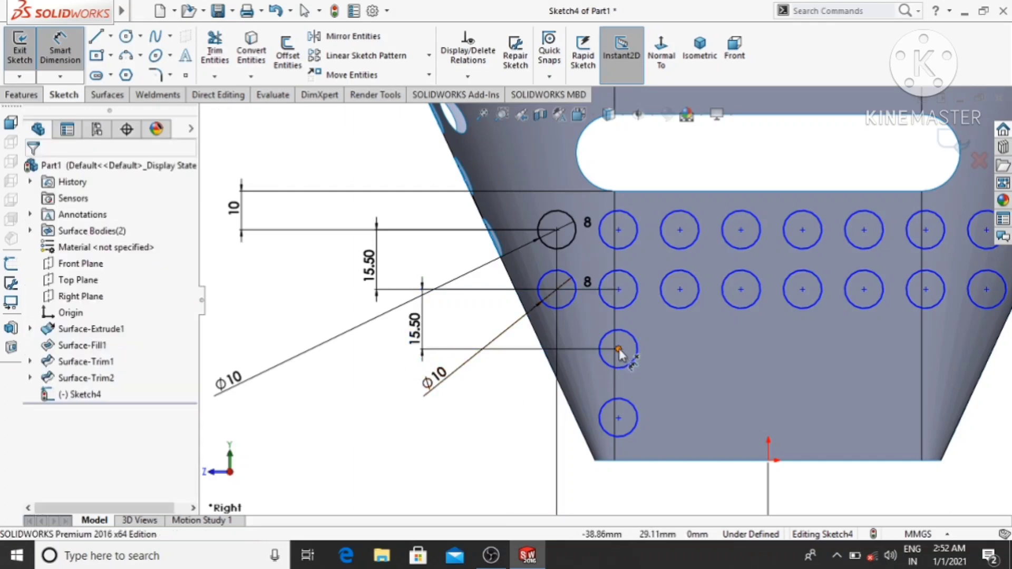
# - Dimension the vertical distance between the centres of the third-row circle and the lowest circle as 15.5 mm
pyautogui.click(619, 349)
pyautogui.click(619, 417)
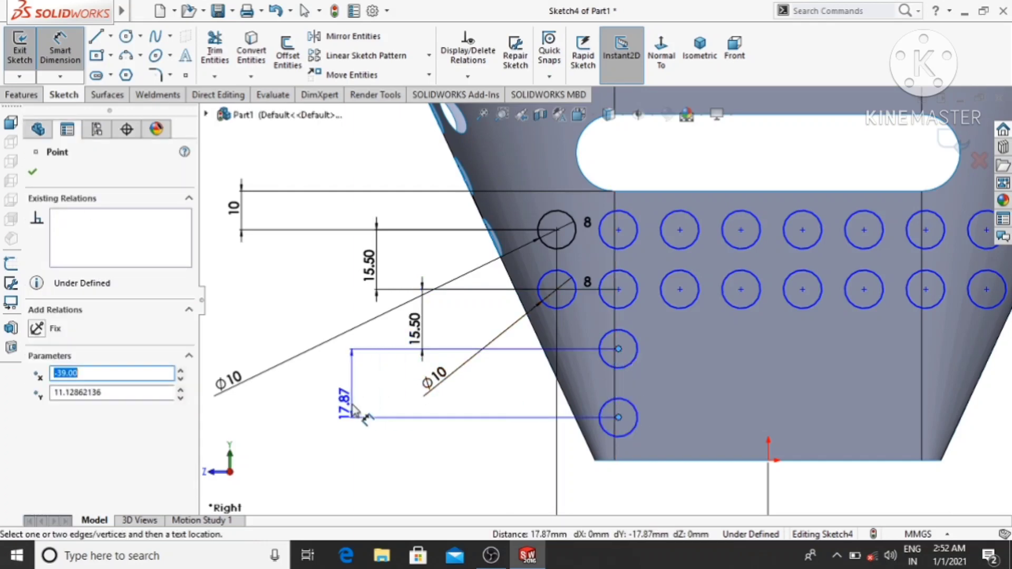
pyautogui.click(354, 409)
pyautogui.write('15.5')
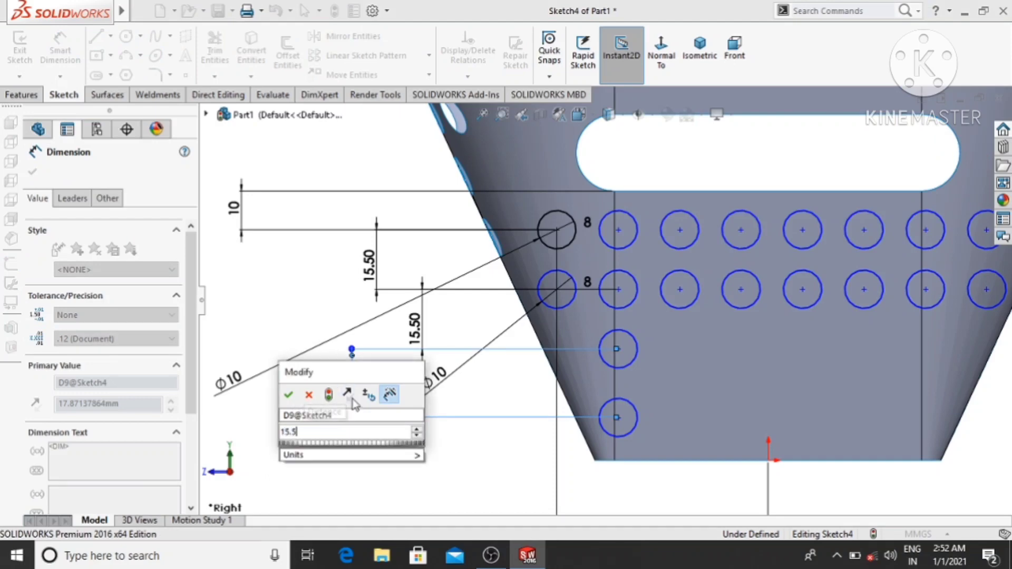
pyautogui.press('Escape')
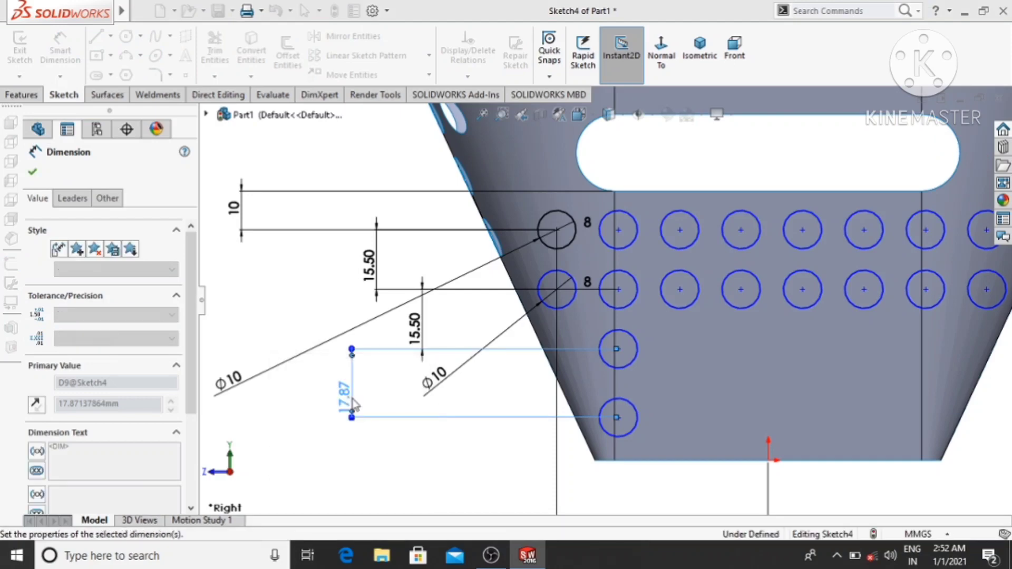
pyautogui.click(280, 456)
# - Pattern the third-row circle linearly along the X-axis with 16 mm spacing and 6 instances
pyautogui.scroll(2, 280, 455)
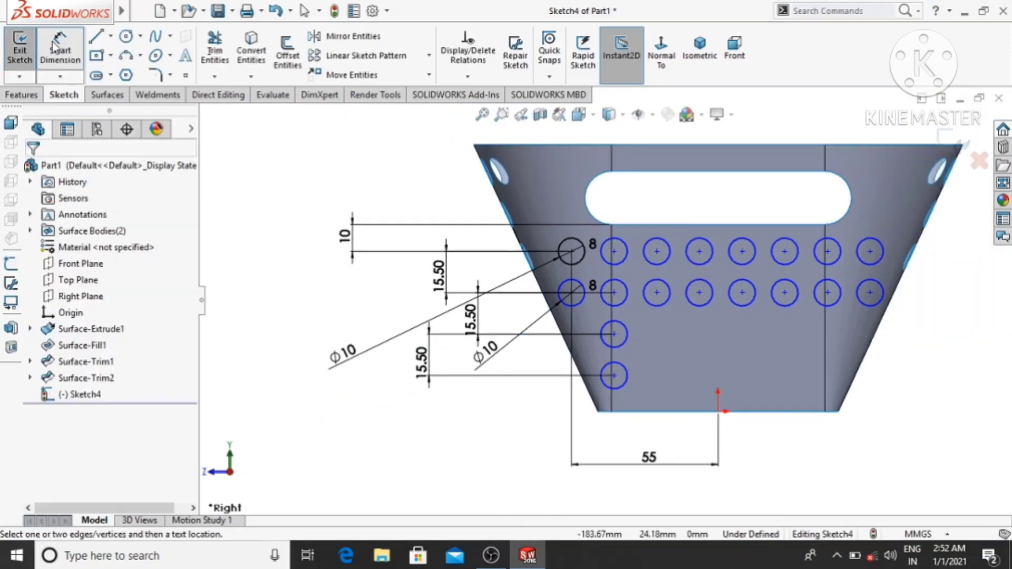
pyautogui.click(330, 57)
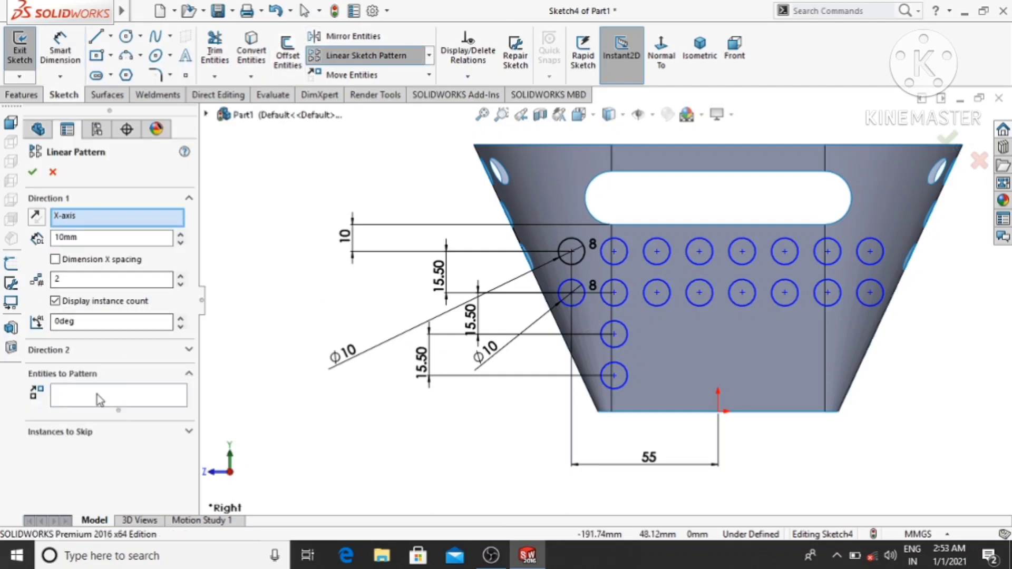
pyautogui.click(68, 397)
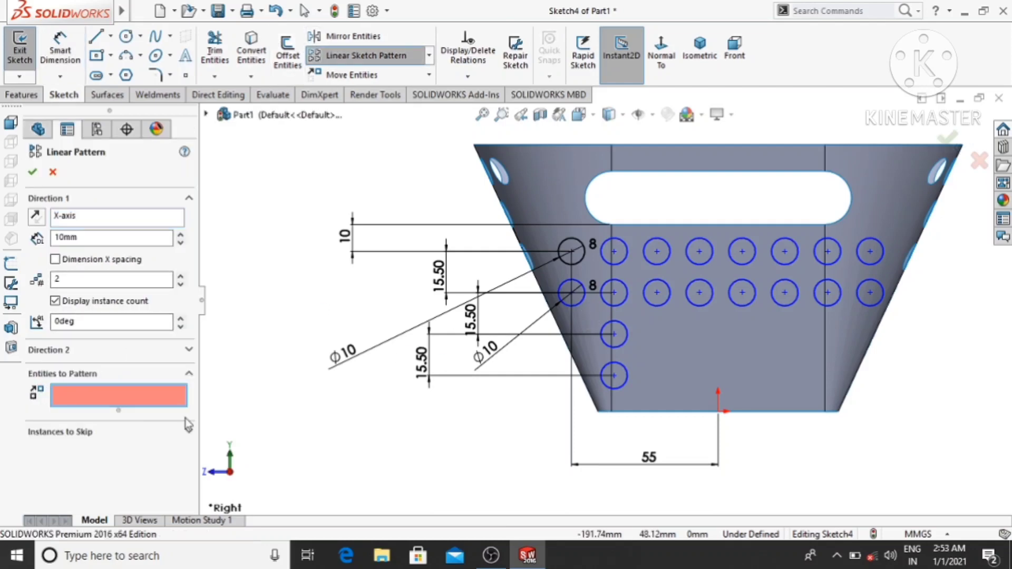
pyautogui.click(623, 330)
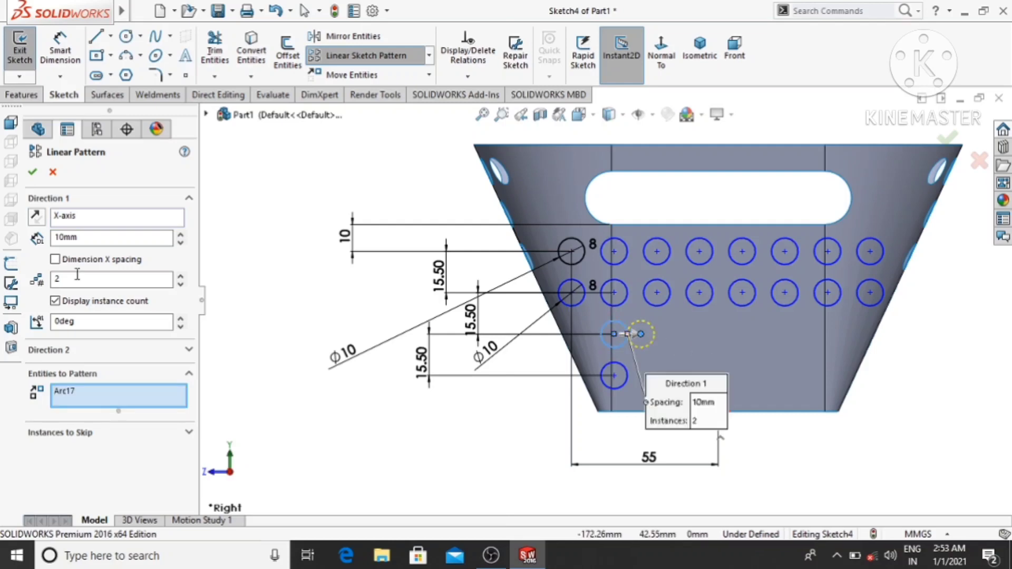
pyautogui.doubleClick(86, 240)
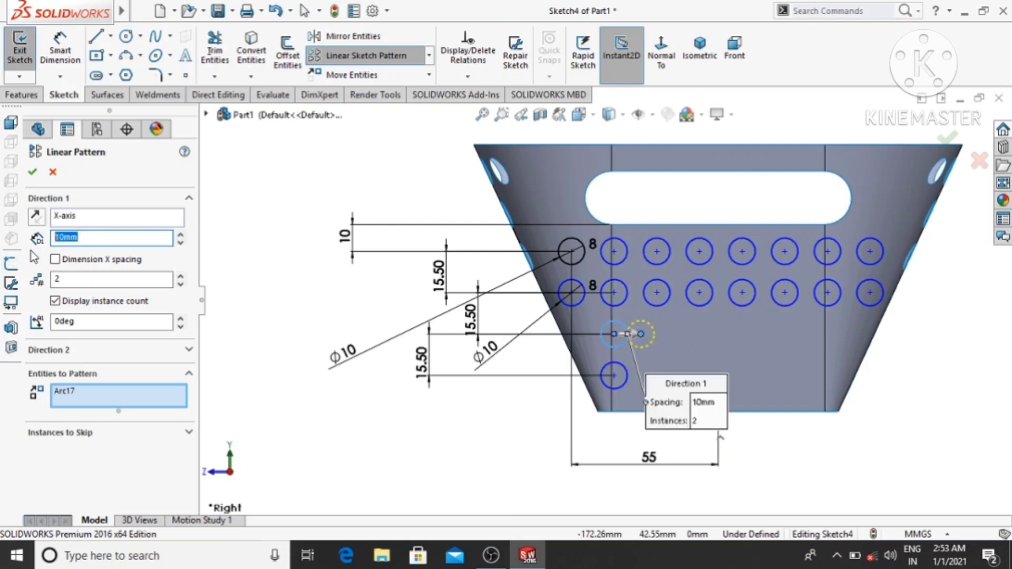
pyautogui.write('16')
pyautogui.press('Return')
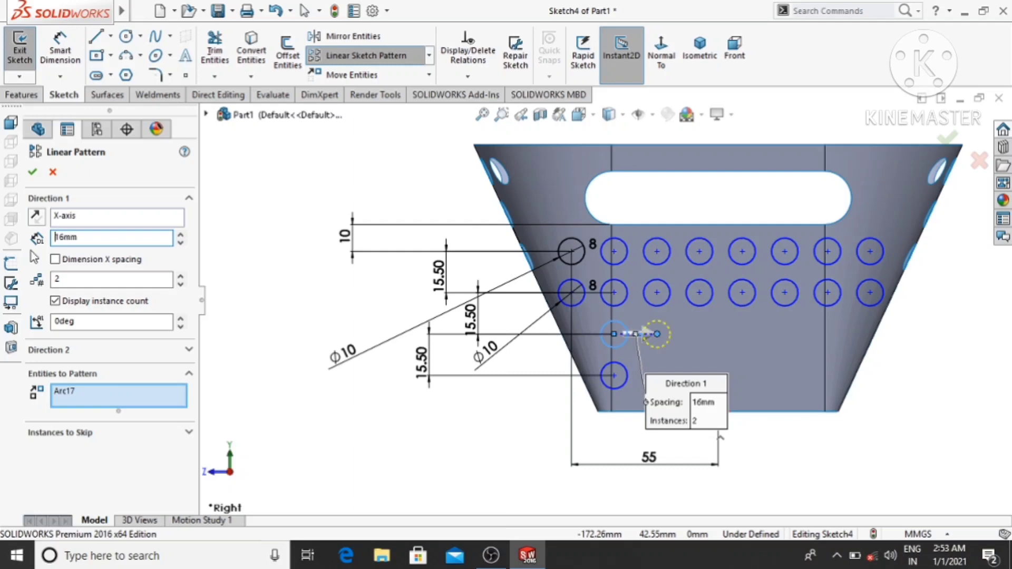
pyautogui.click(180, 277)
pyautogui.click(181, 276)
pyautogui.click(181, 277)
pyautogui.click(181, 276)
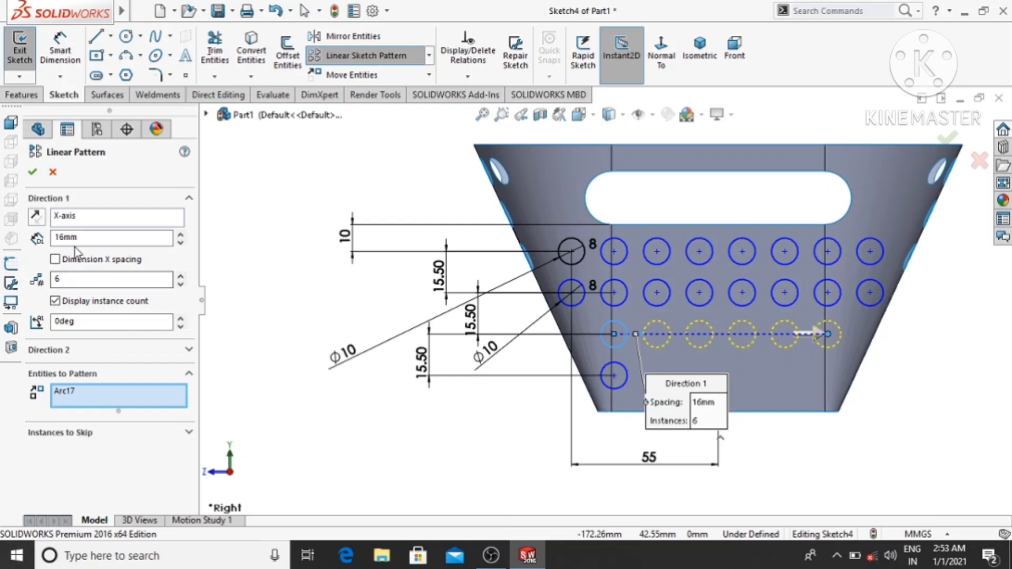
pyautogui.click(32, 172)
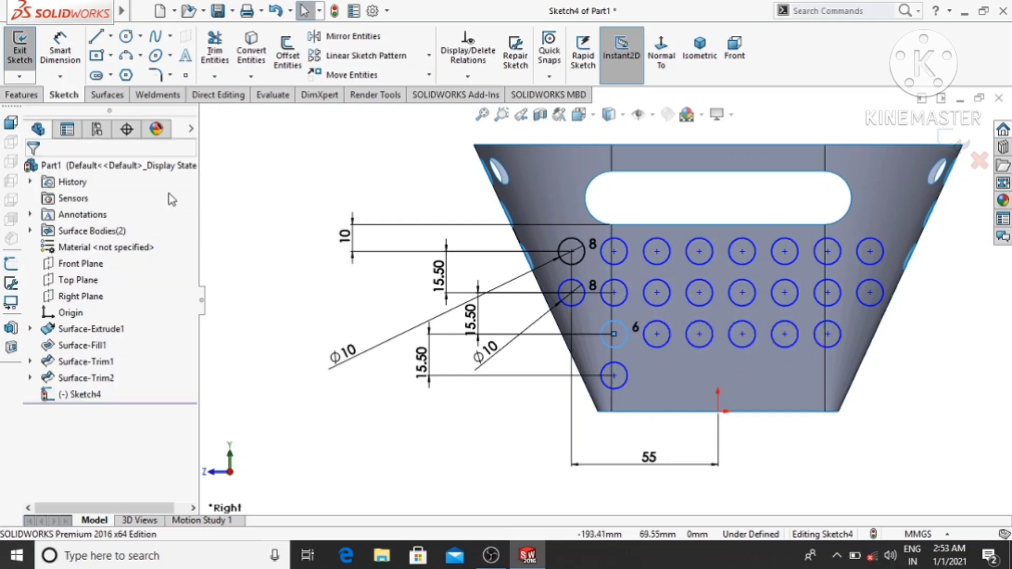
# - Pattern the lowest circle linearly along the X-axis with 16 mm spacing and 6 instances, replacing the preselected third-row circle
pyautogui.click(337, 55)
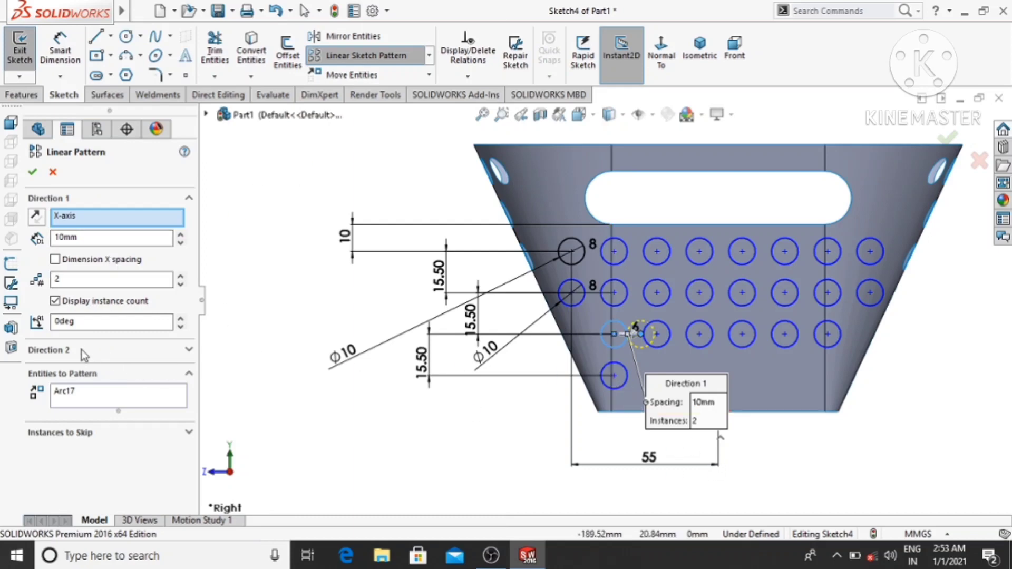
pyautogui.rightClick(96, 389)
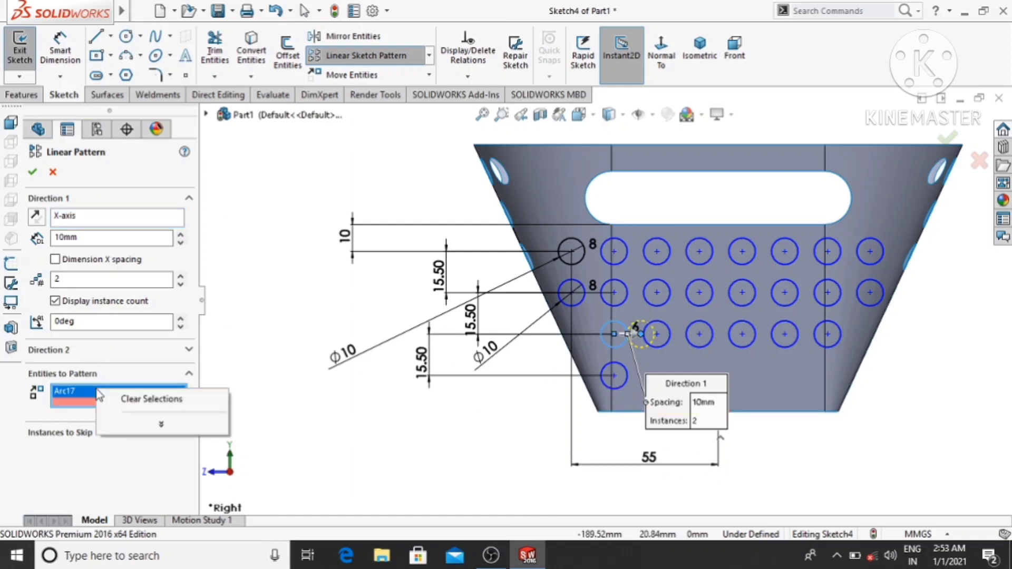
pyautogui.click(147, 398)
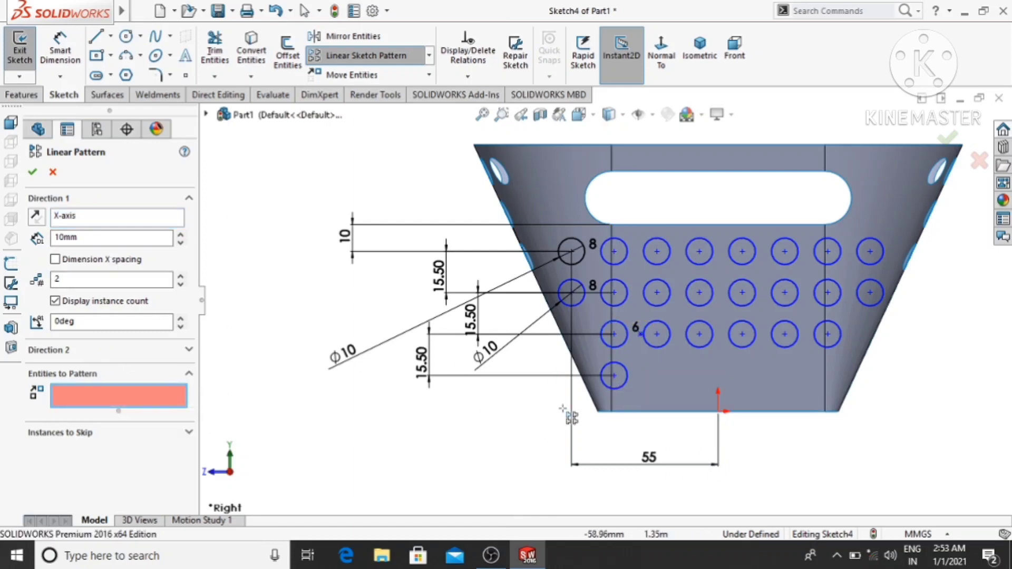
pyautogui.click(624, 386)
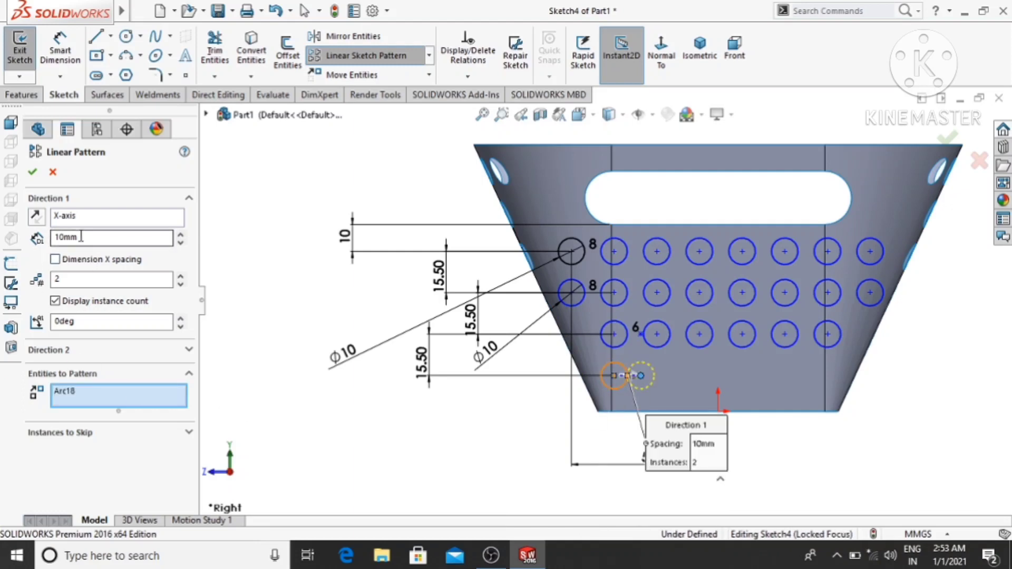
pyautogui.moveTo(81, 239); pyautogui.dragTo(69, 240)
pyautogui.write('16')
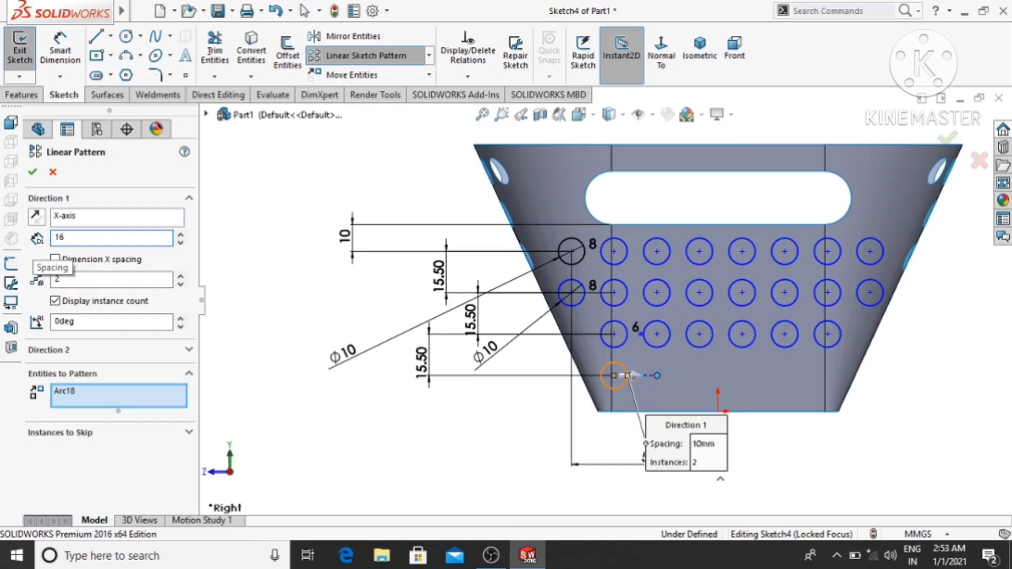
pyautogui.press('Return')
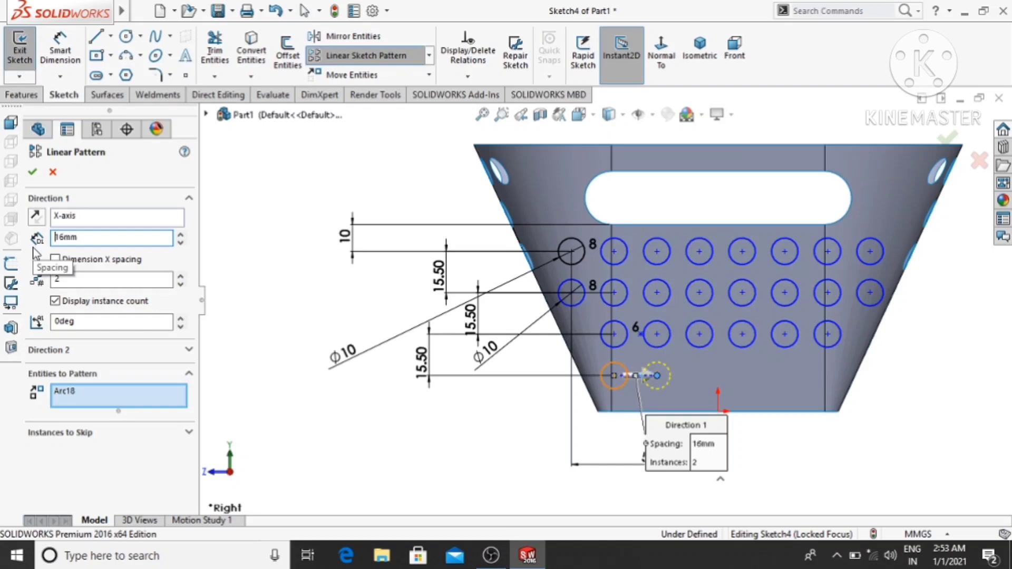
pyautogui.doubleClick(80, 277)
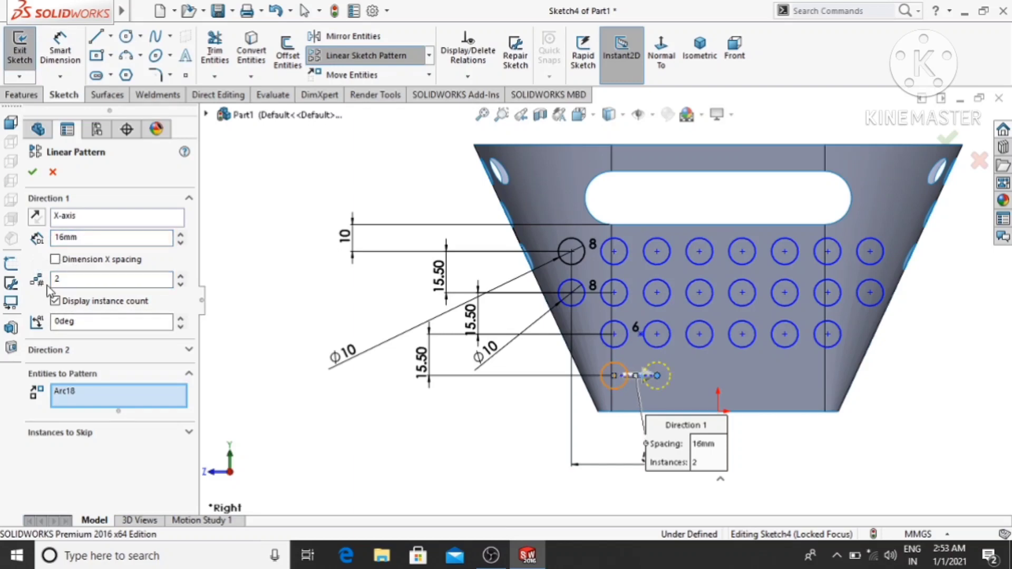
pyautogui.doubleClick(51, 285)
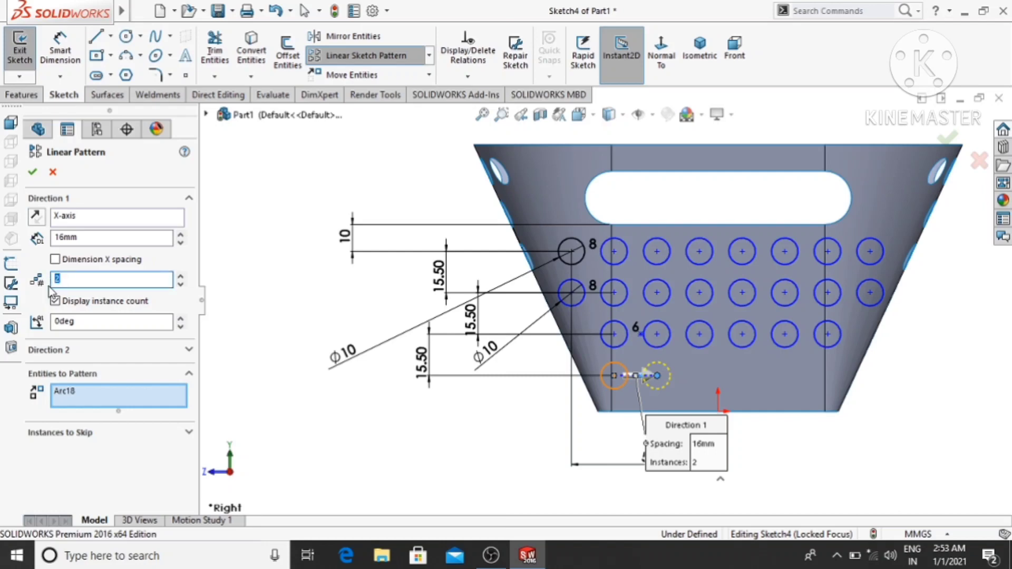
pyautogui.write('6')
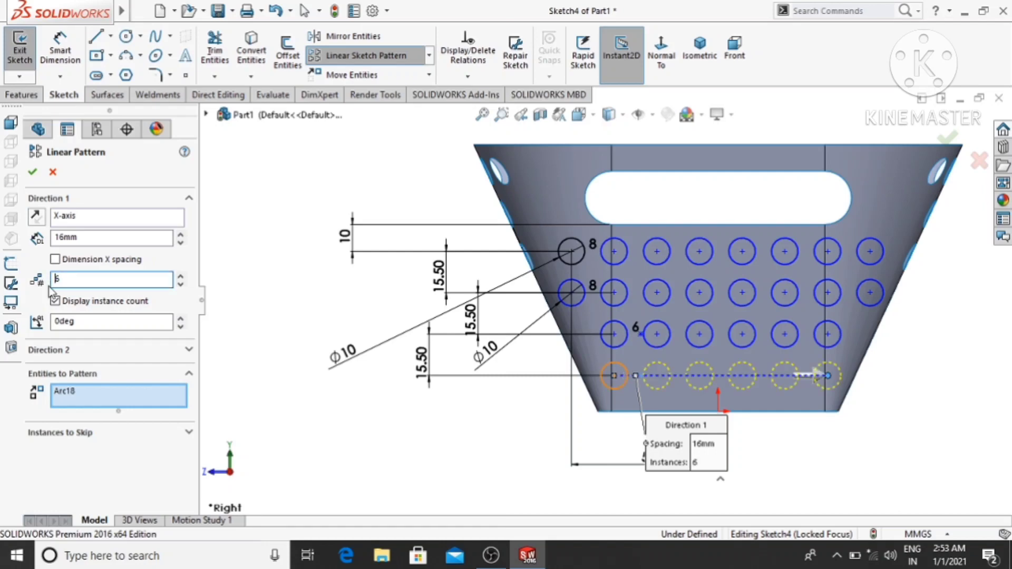
pyautogui.press('Return')
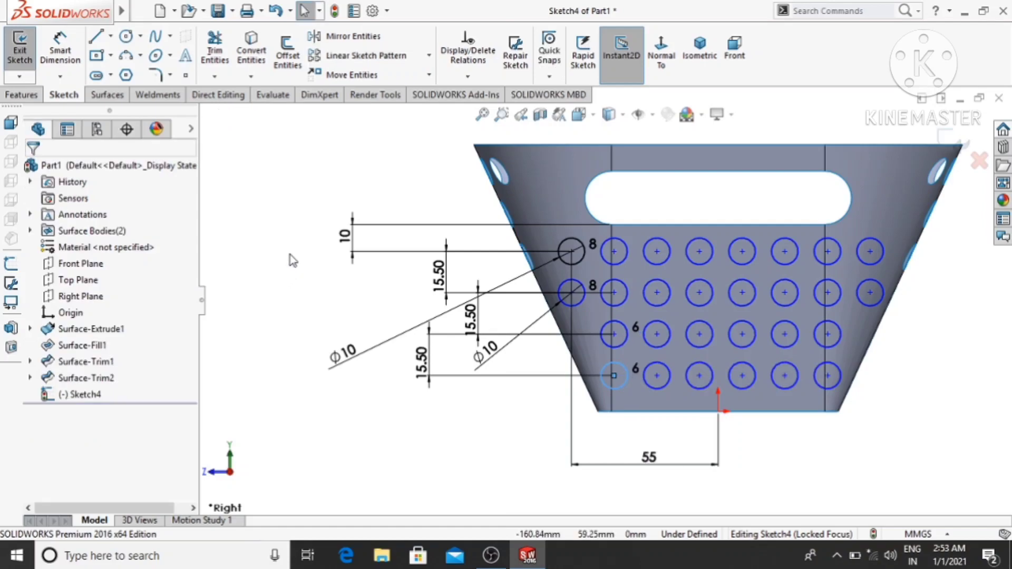
# - Trim the basket surface with the end-wall circle sketch, keeping the wall body so the holes are cut out
pyautogui.moveTo(272, 294)
pyautogui.mouseDown(button='middle')
pyautogui.moveTo(283, 286)
pyautogui.moveTo(305, 332)
pyautogui.moveTo(327, 313)
pyautogui.moveTo(318, 328)
pyautogui.mouseUp(button='middle')
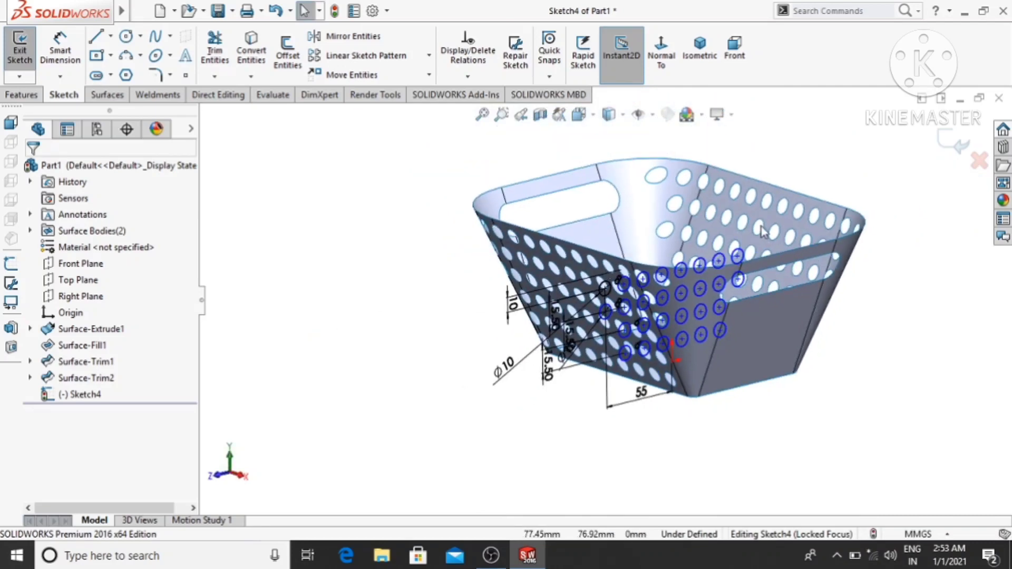
pyautogui.scroll(-3, 726, 227)
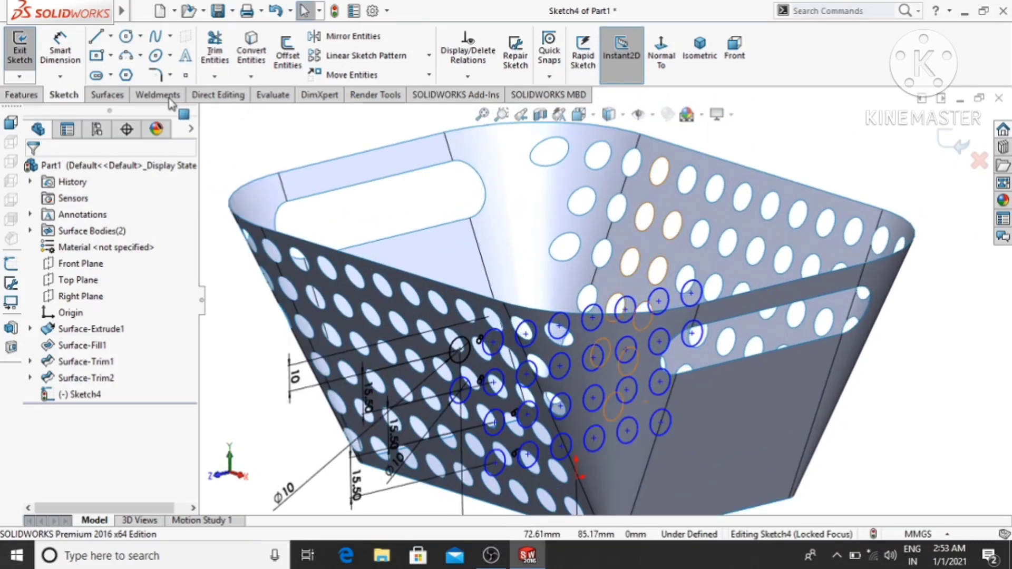
pyautogui.click(108, 96)
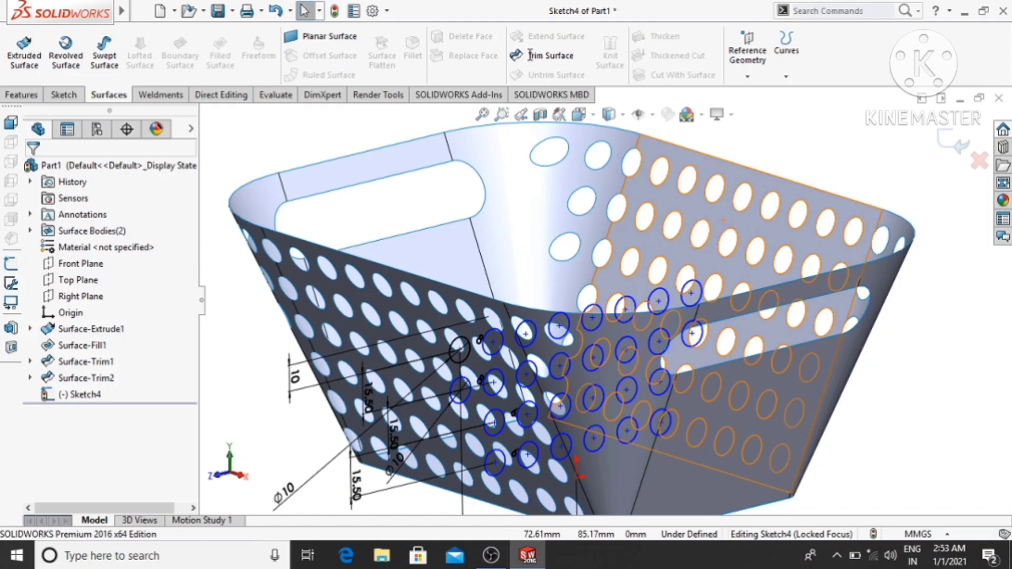
pyautogui.scroll(1, 590, 171)
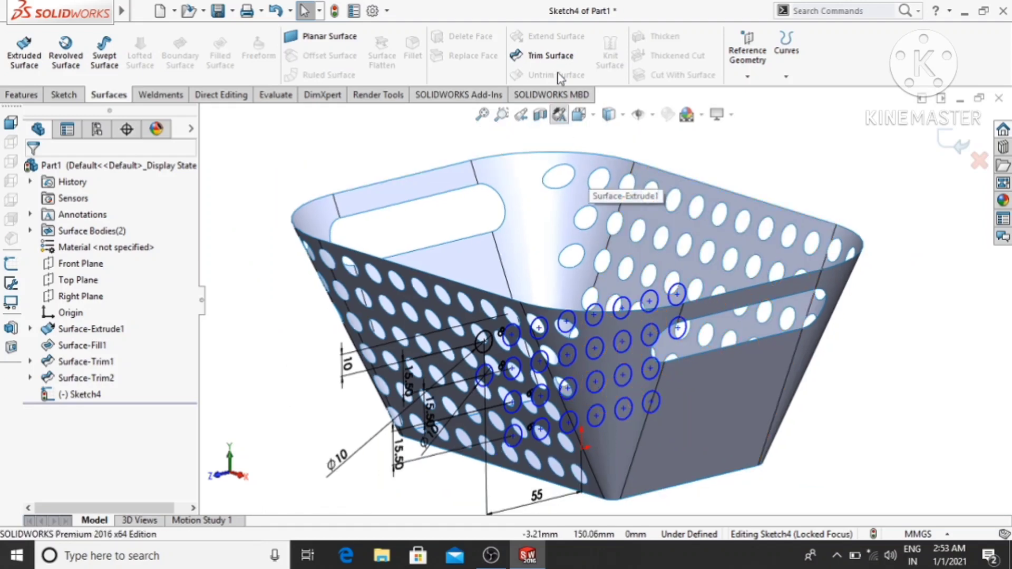
pyautogui.click(551, 55)
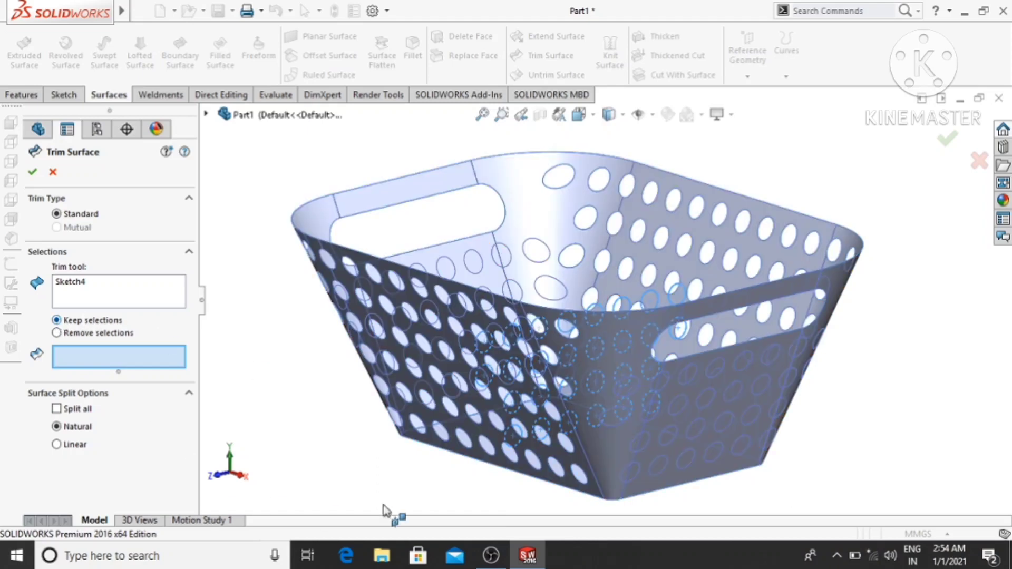
pyautogui.click(615, 446)
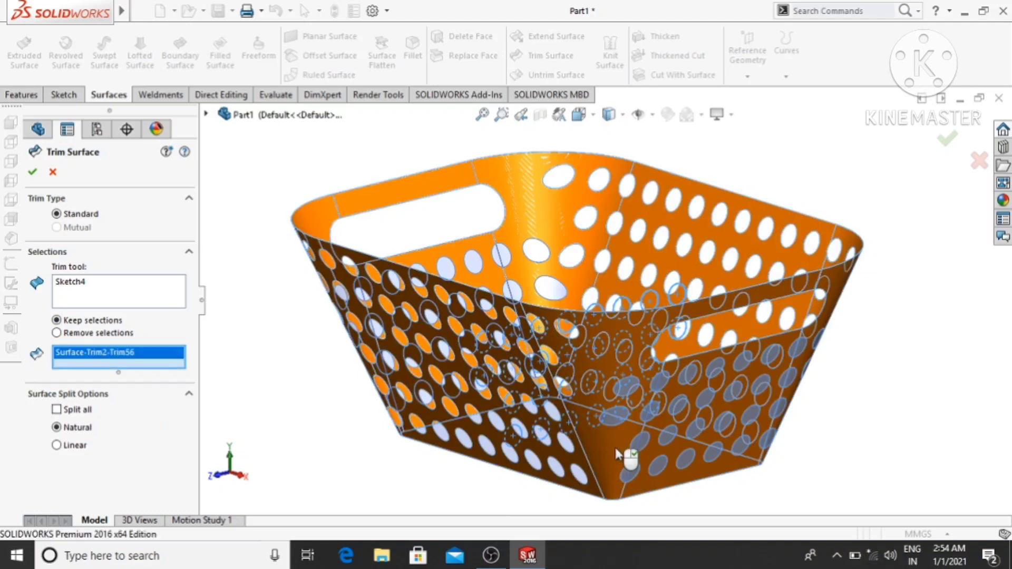
pyautogui.moveTo(346, 440); pyautogui.dragTo(332, 416, button='middle')
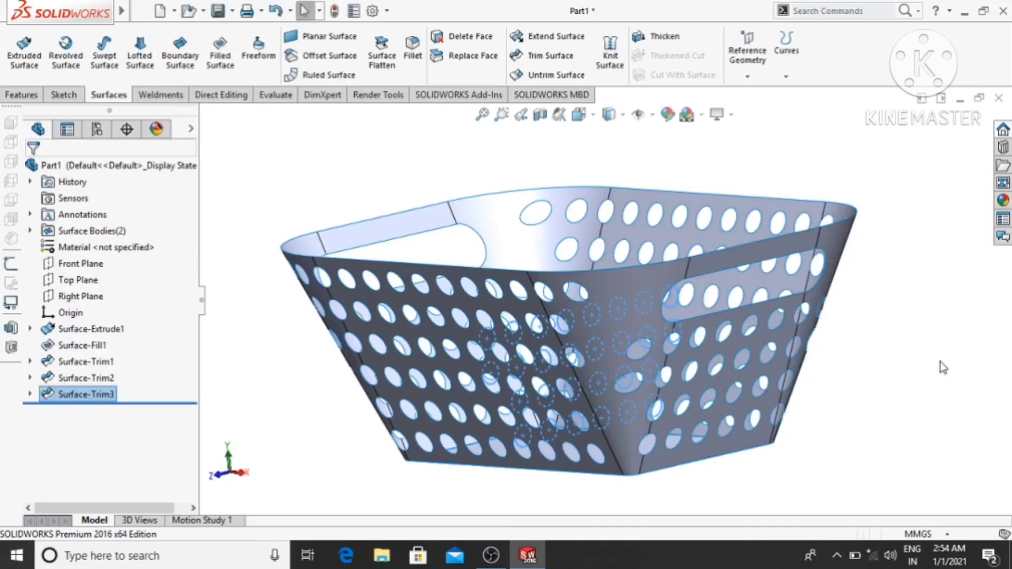
# - Create a reference plane coincident with the curved corner edge of the basket's upper rim
pyautogui.moveTo(888, 377); pyautogui.dragTo(883, 426, button='middle')
pyautogui.press('Escape')
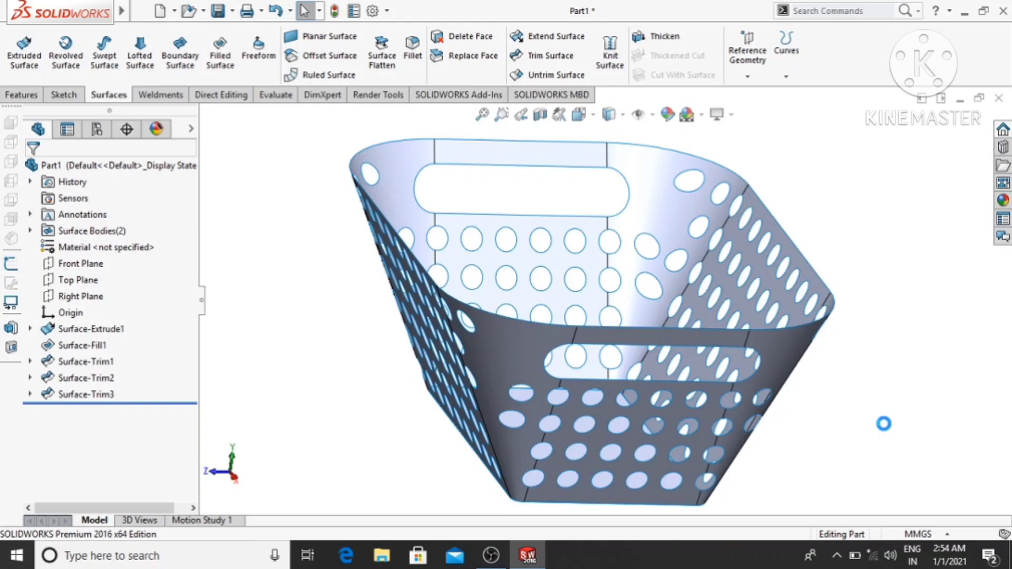
pyautogui.moveTo(885, 425); pyautogui.dragTo(927, 452, button='middle')
pyautogui.press('Escape')
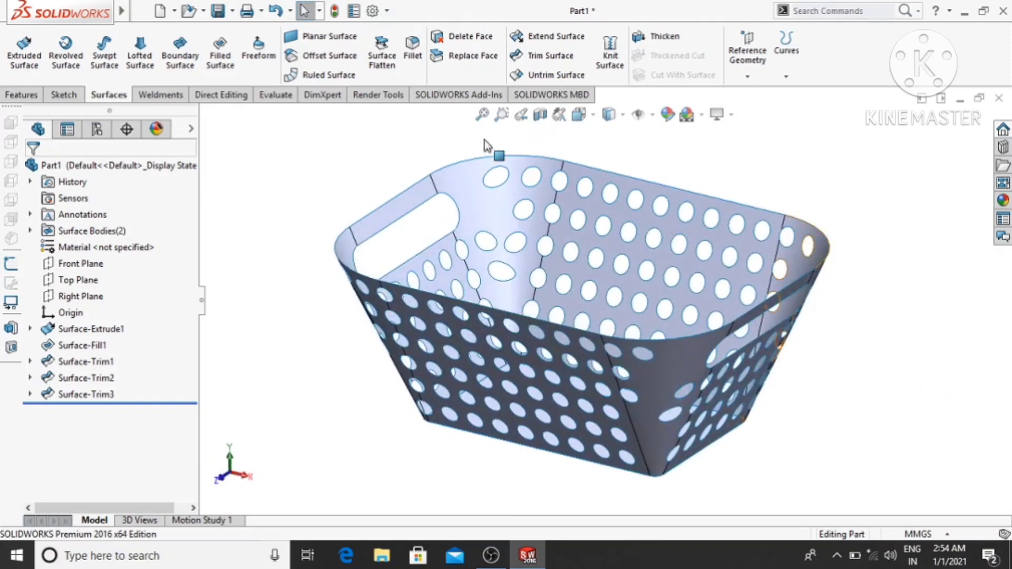
pyautogui.scroll(-4, 477, 151)
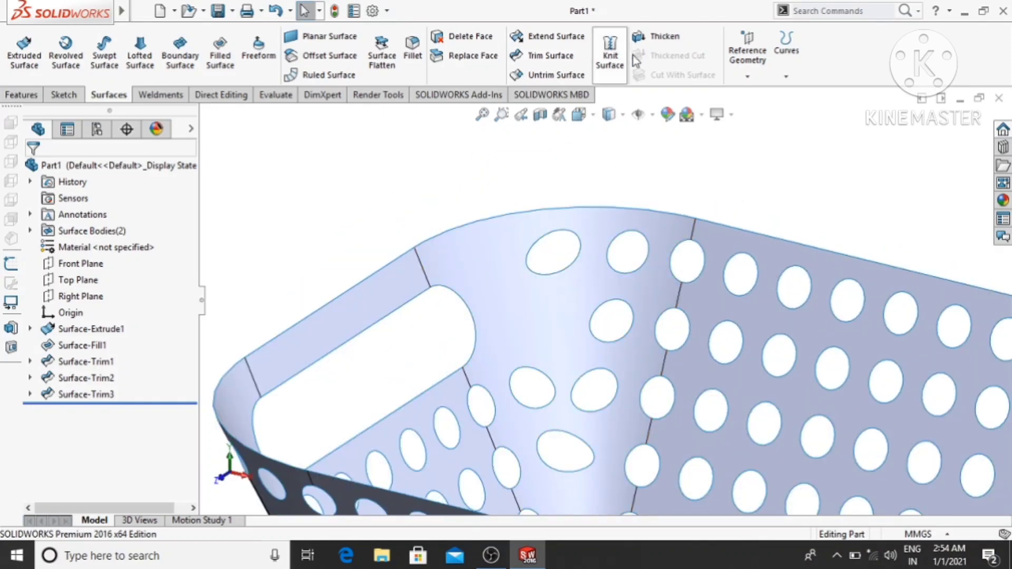
pyautogui.click(18, 95)
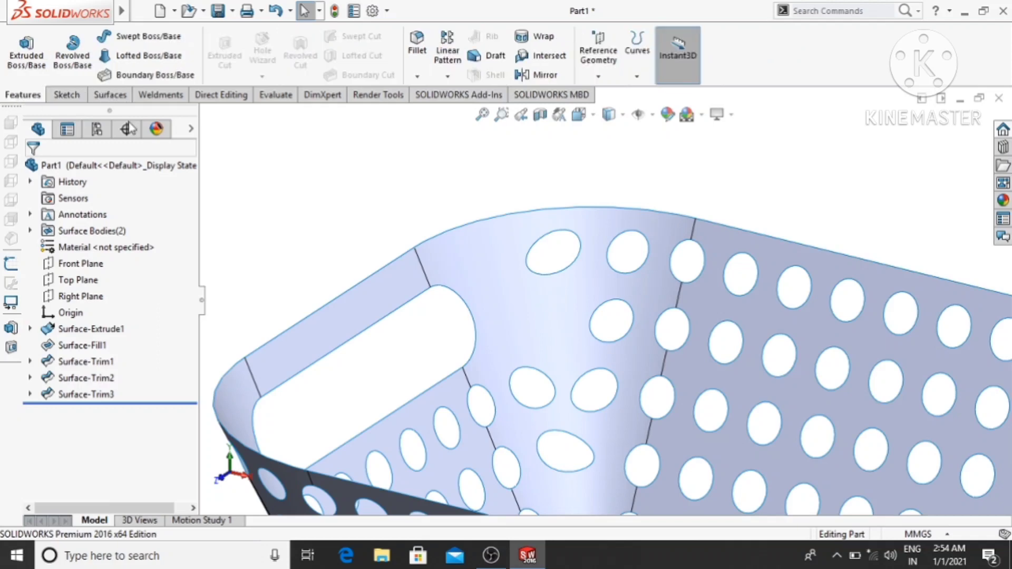
pyautogui.click(601, 75)
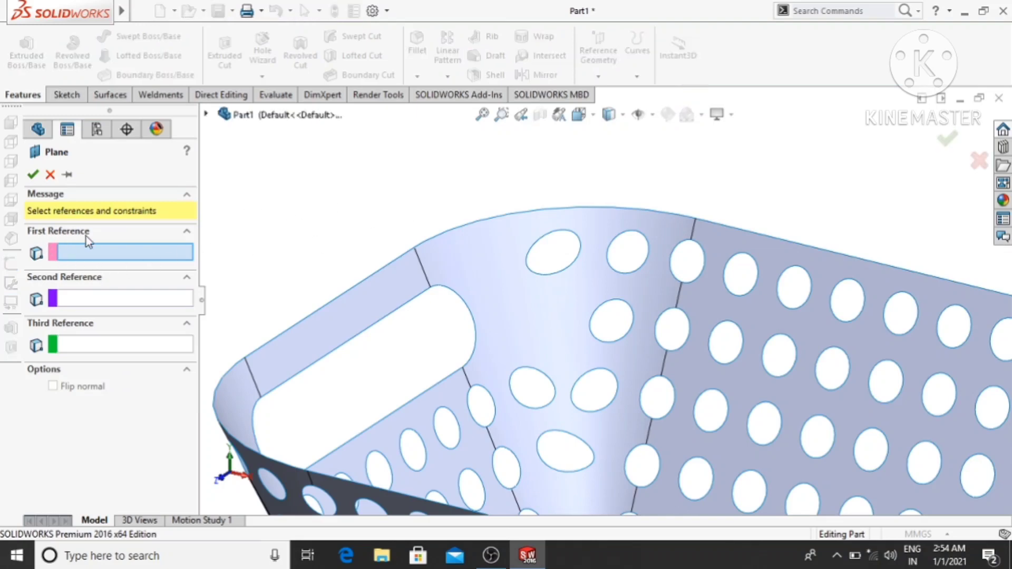
pyautogui.click(521, 217)
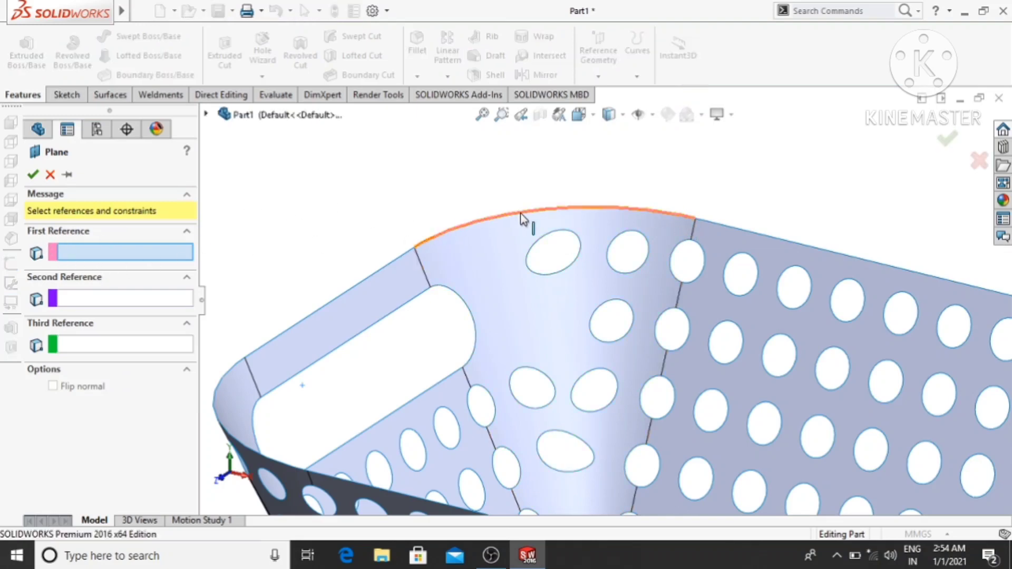
pyautogui.click(33, 174)
pyautogui.scroll(-2, 417, 179)
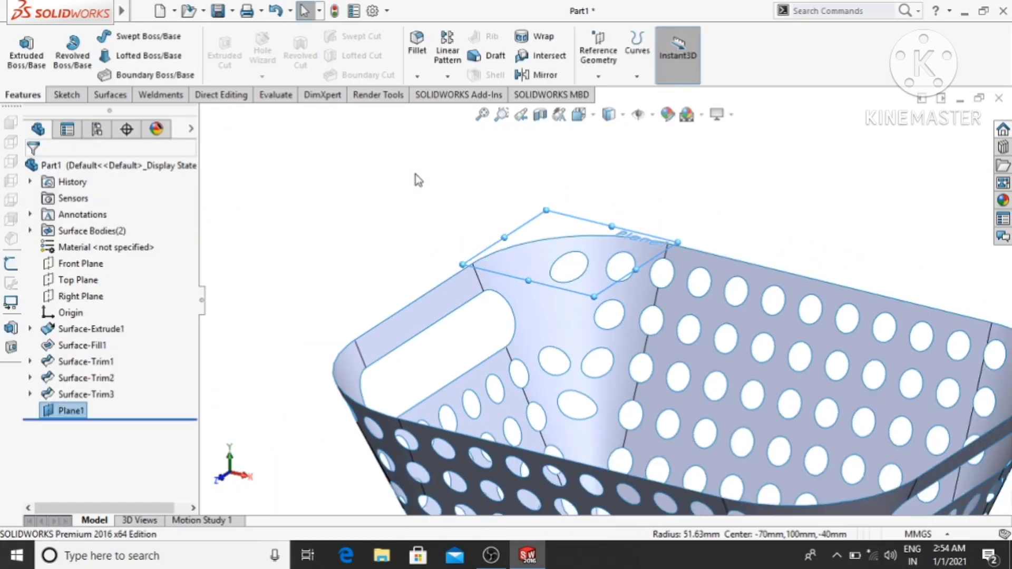
pyautogui.click(372, 198)
# - Start a sketch on the new rim plane and select the first six upper rim edges of the basket for Convert Entities
pyautogui.rightClick(573, 232)
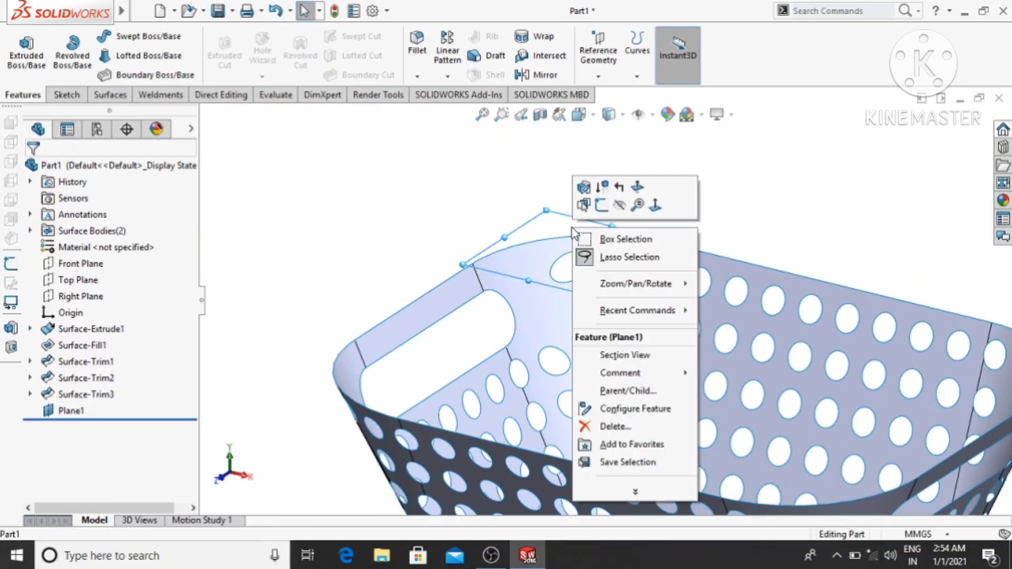
pyautogui.click(601, 205)
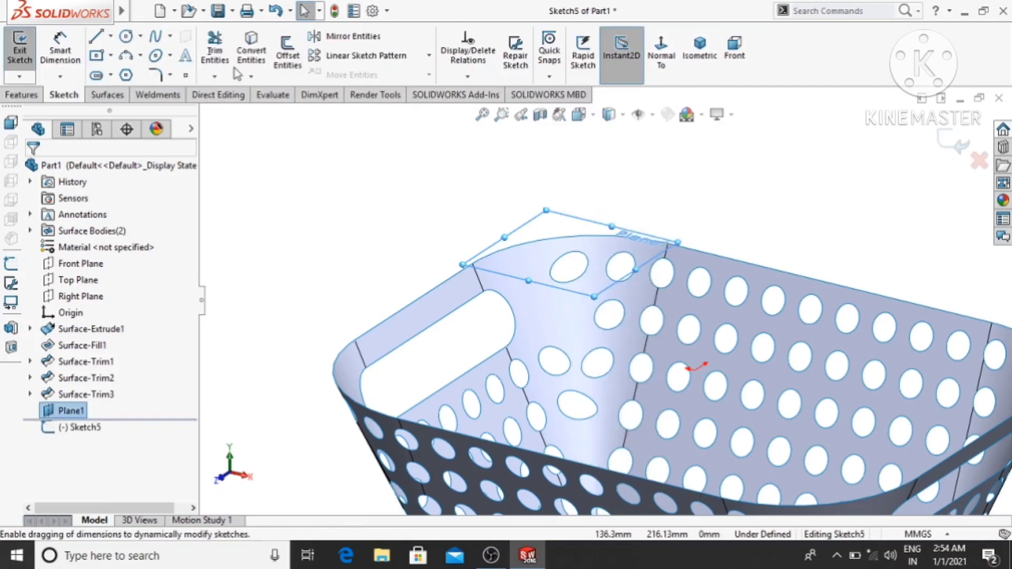
pyautogui.click(251, 52)
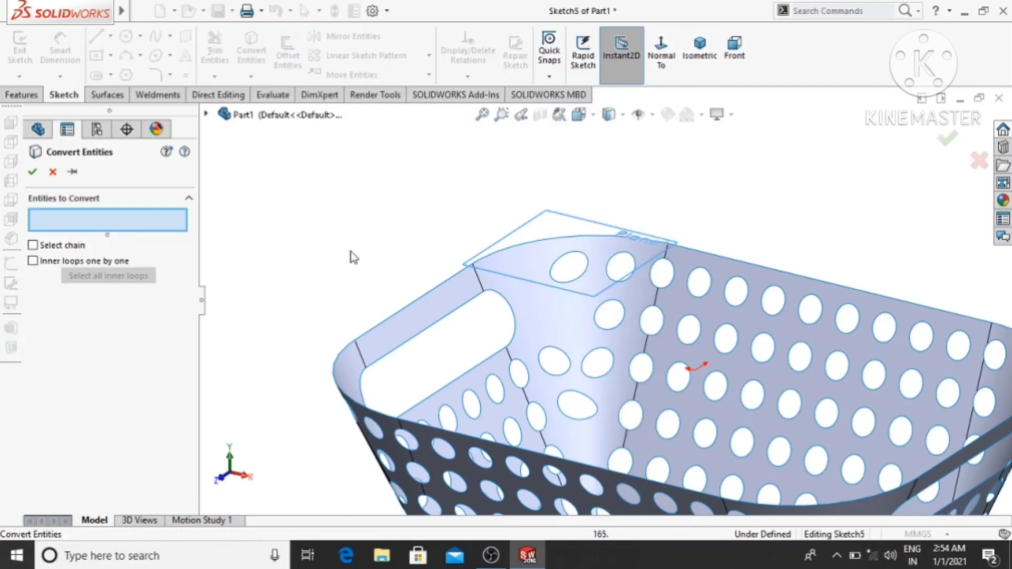
pyautogui.click(441, 284)
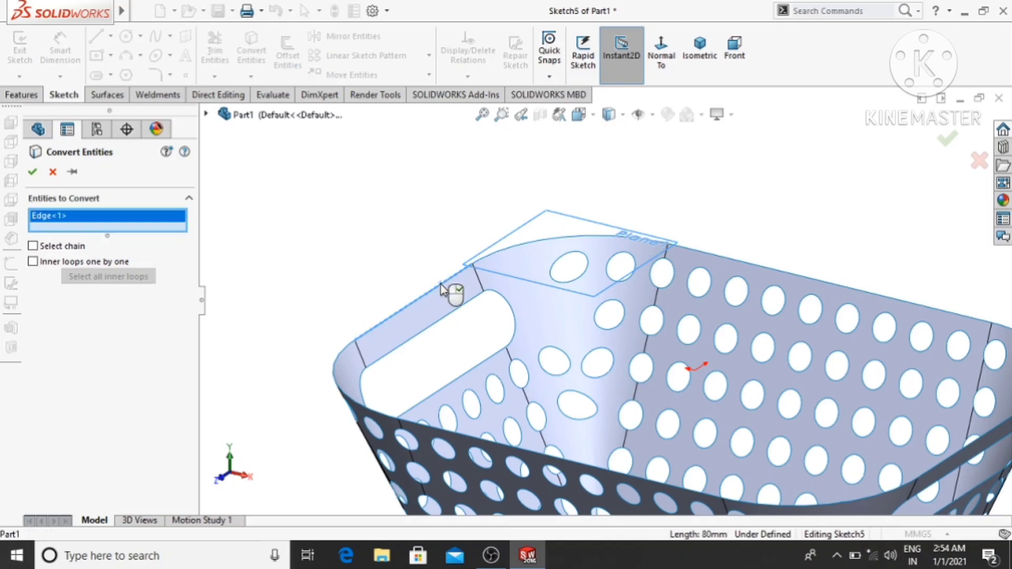
pyautogui.click(342, 363)
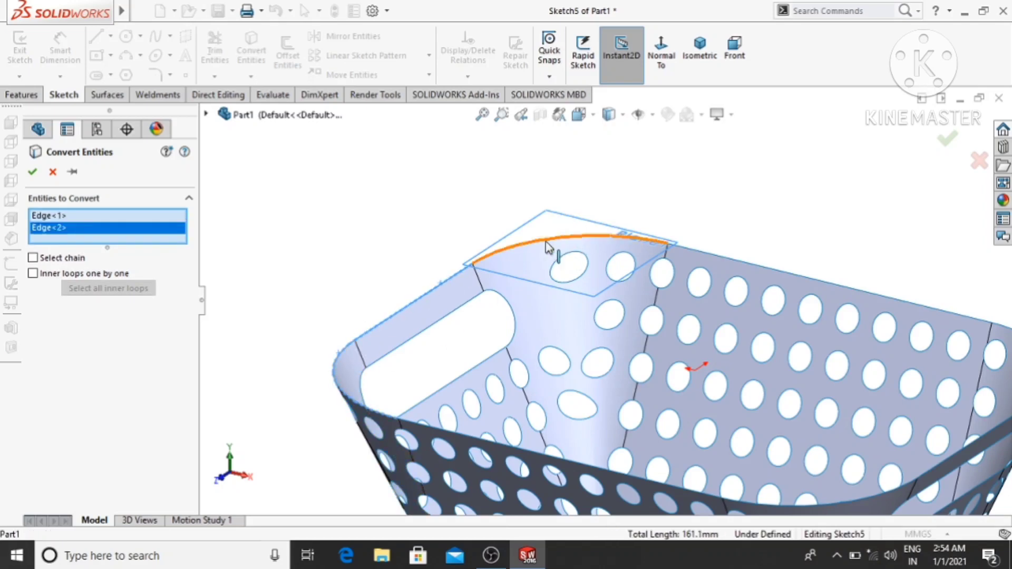
pyautogui.click(556, 238)
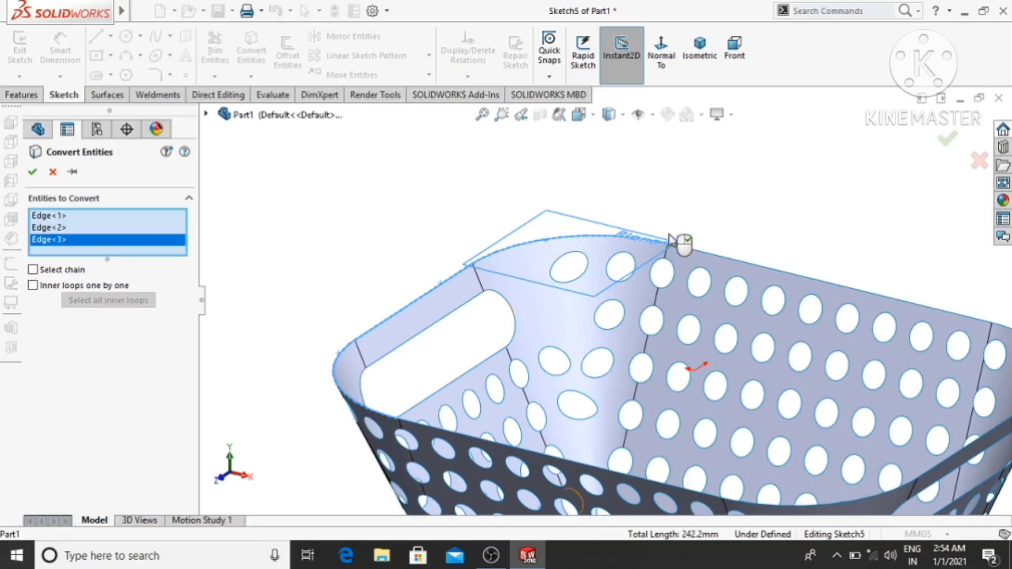
pyautogui.click(713, 260)
pyautogui.scroll(4, 771, 228)
pyautogui.scroll(3, 823, 356)
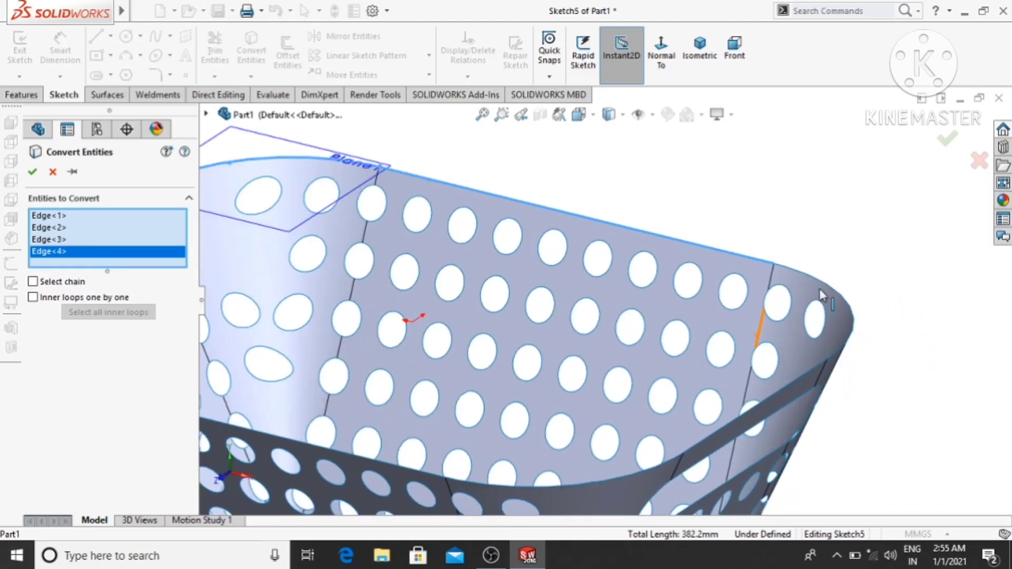
pyautogui.click(820, 281)
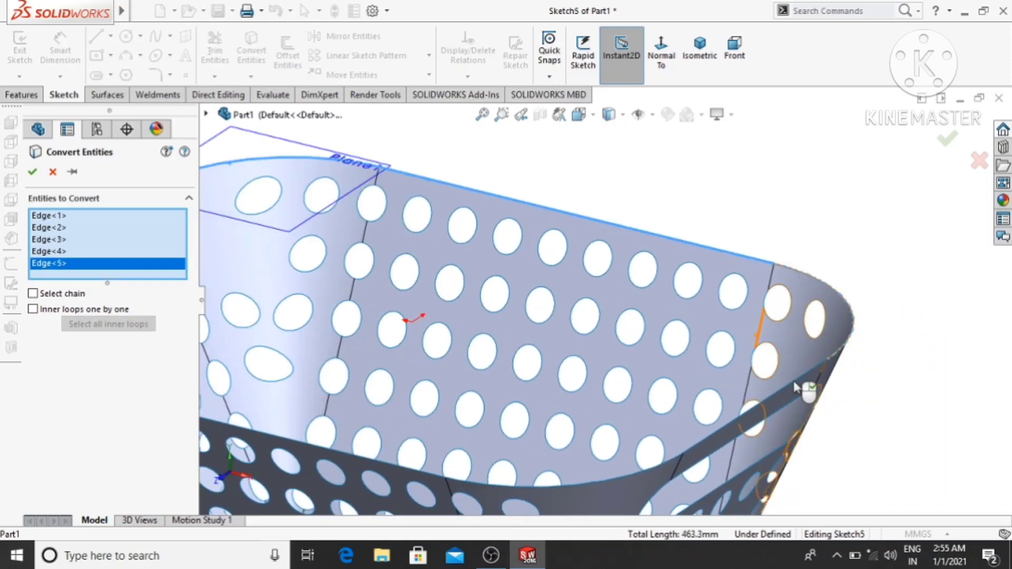
pyautogui.click(797, 378)
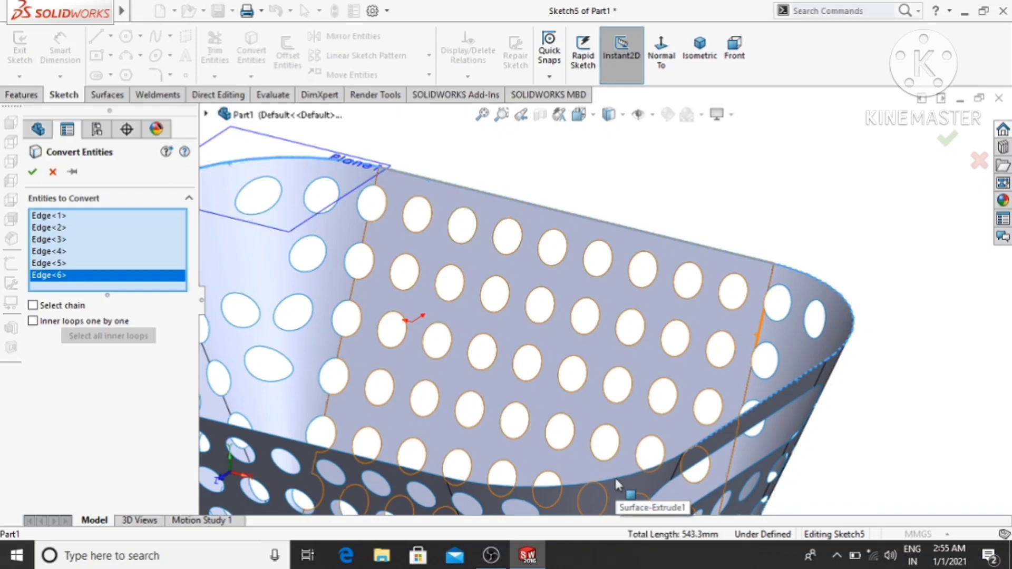
# - Add the remaining corner and long-side rim edges, convert the full rim loop into sketch geometry, and exit the sketch
pyautogui.scroll(5, 616, 480)
pyautogui.scroll(-5, 390, 338)
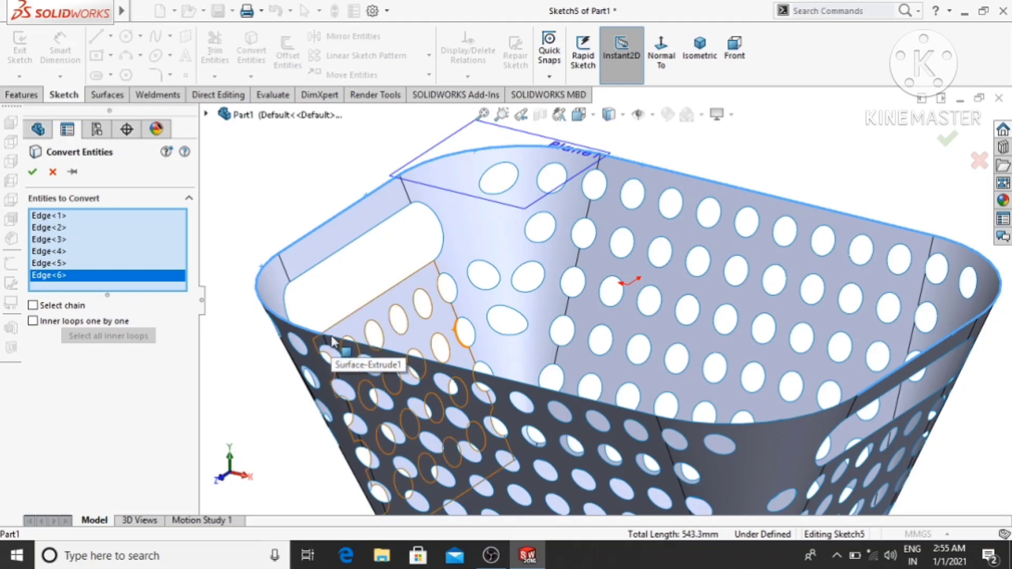
pyautogui.scroll(3, 333, 343)
pyautogui.moveTo(877, 397); pyautogui.dragTo(754, 479, button='middle')
pyautogui.scroll(-2, 514, 266)
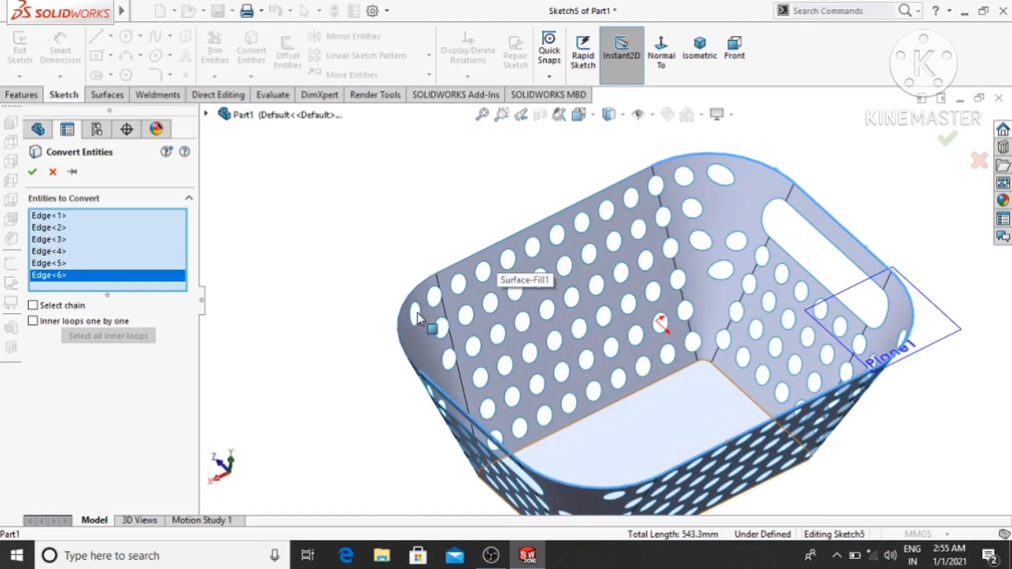
pyautogui.click(406, 358)
pyautogui.click(509, 241)
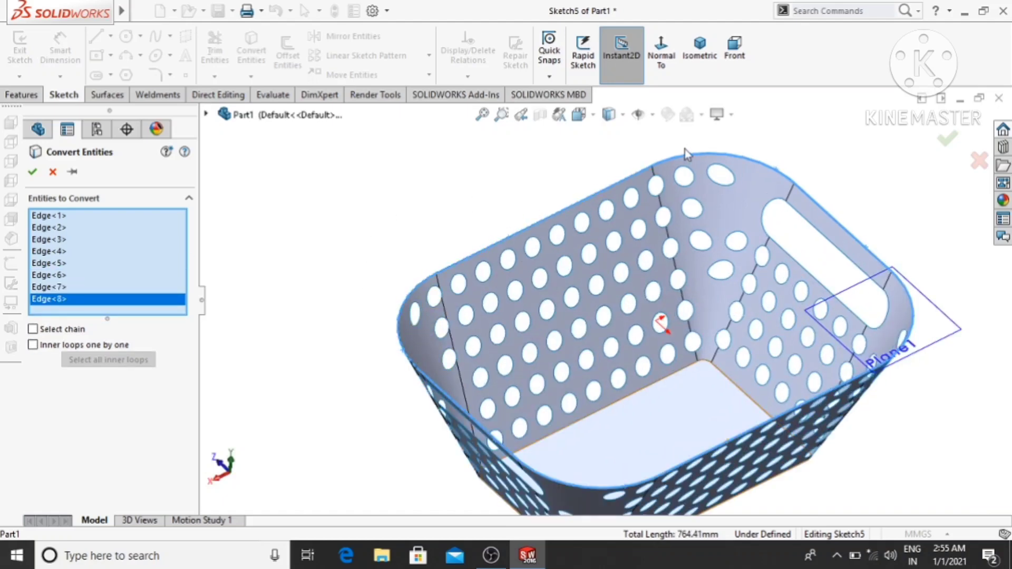
pyautogui.press('f')
pyautogui.click(33, 171)
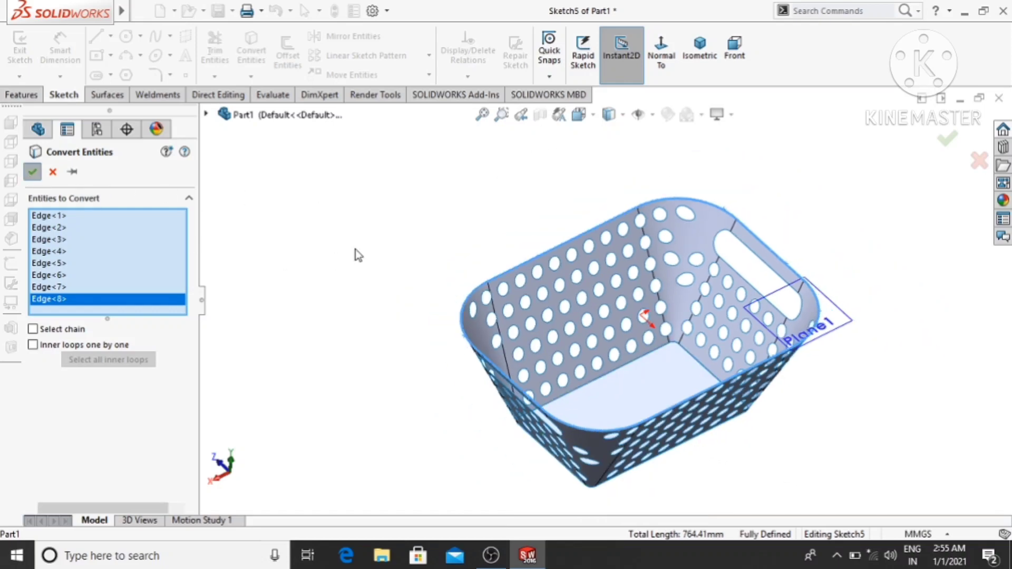
pyautogui.moveTo(370, 349); pyautogui.dragTo(618, 396, button='middle')
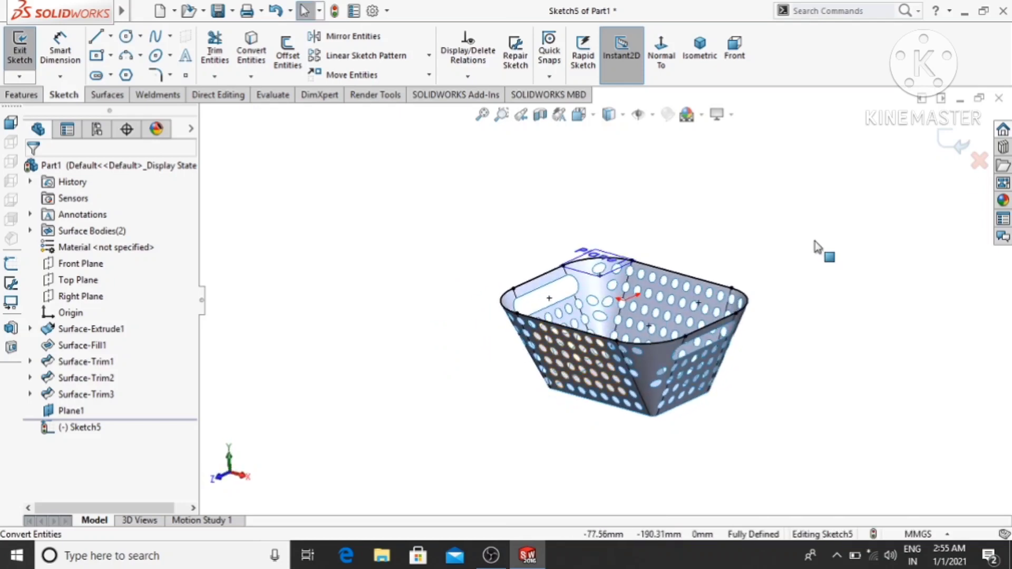
pyautogui.scroll(-5, 582, 323)
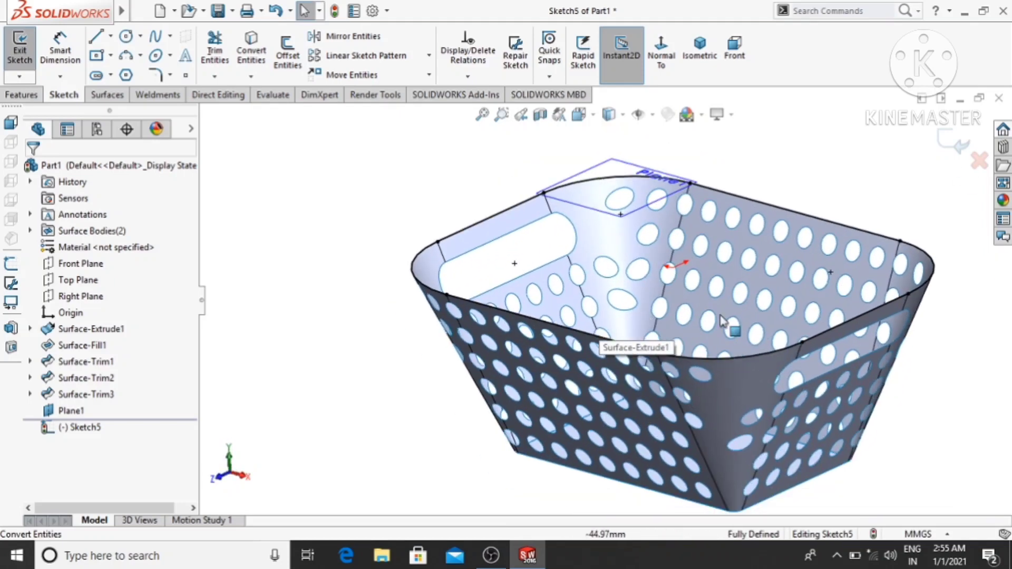
pyautogui.scroll(-1, 926, 345)
pyautogui.click(949, 139)
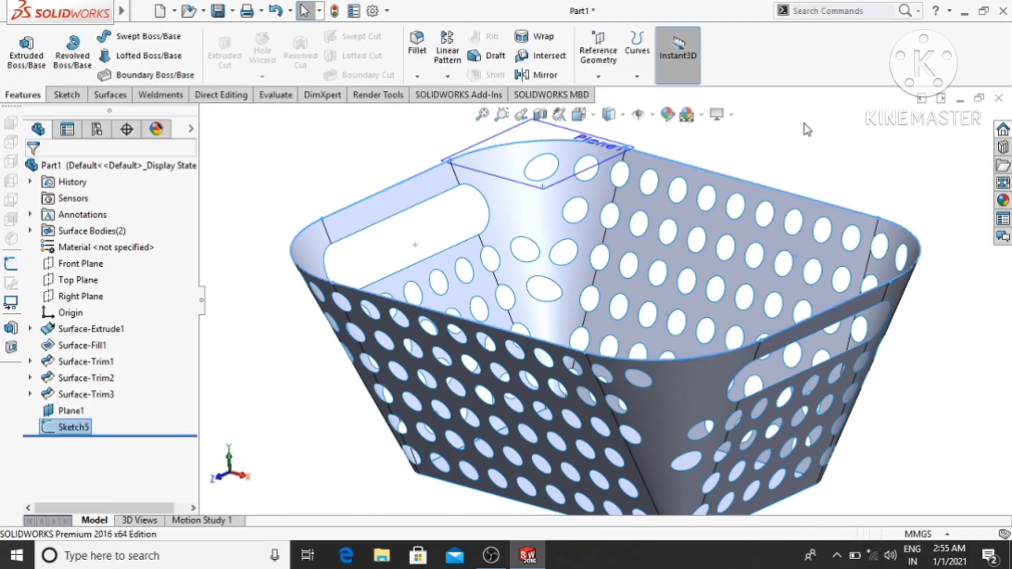
# - On the Right Plane, sketch a horizontal line about 5 mm outward from the rim corner, continued by a downward tangent arc of about 3.8 mm radius
pyautogui.scroll(1, 807, 130)
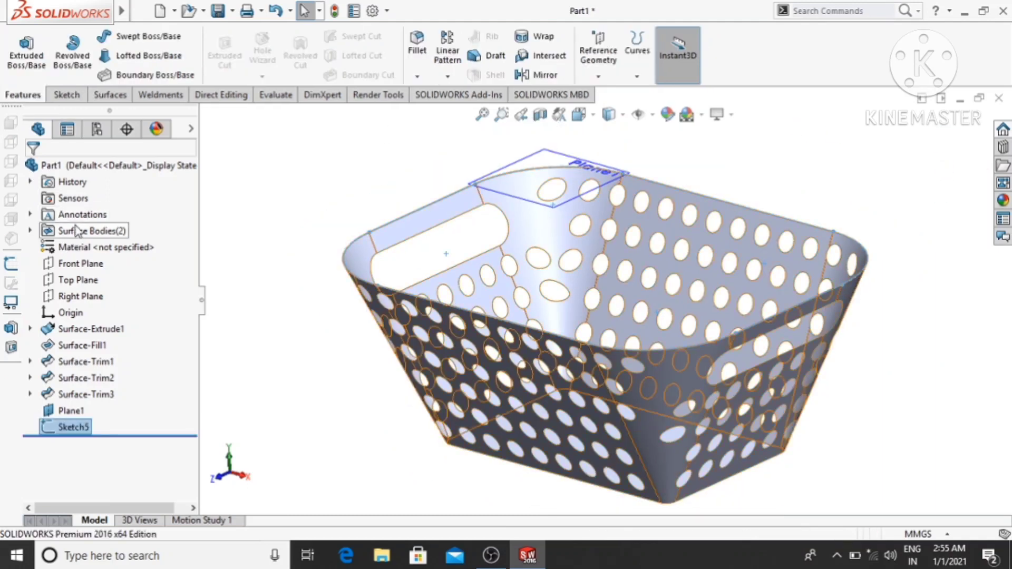
pyautogui.rightClick(69, 298)
pyautogui.click(80, 272)
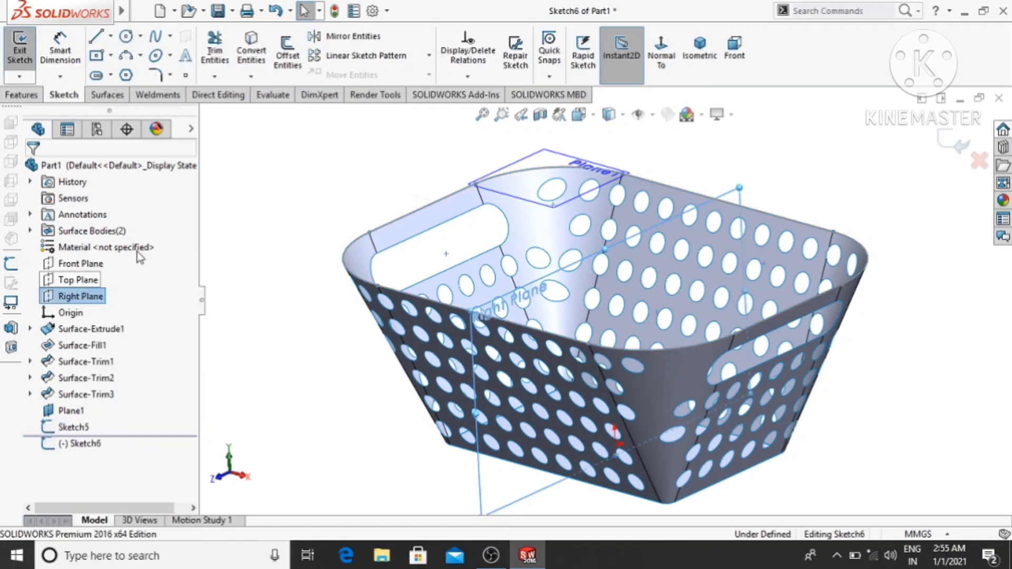
pyautogui.click(662, 59)
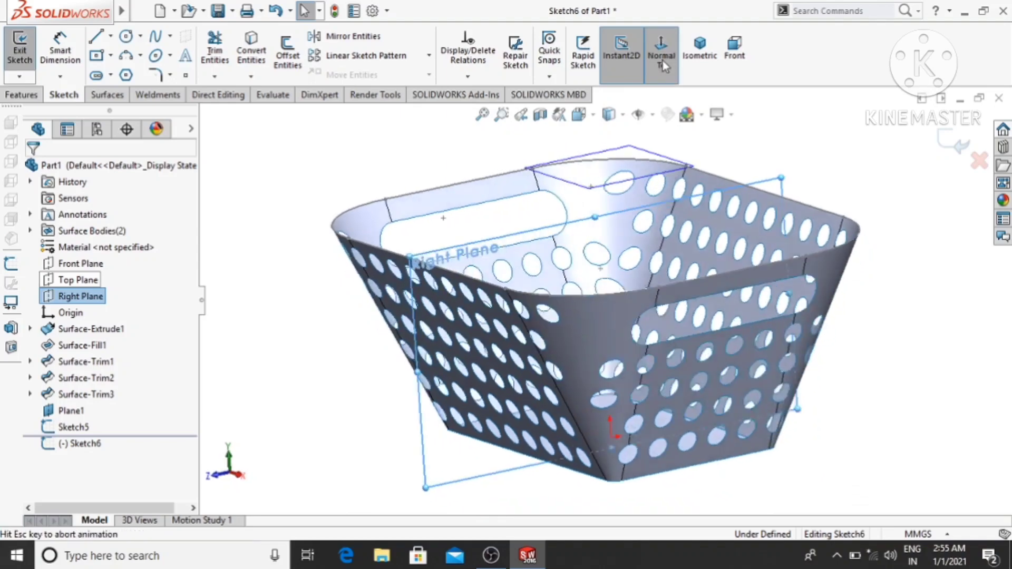
pyautogui.scroll(-3, 794, 198)
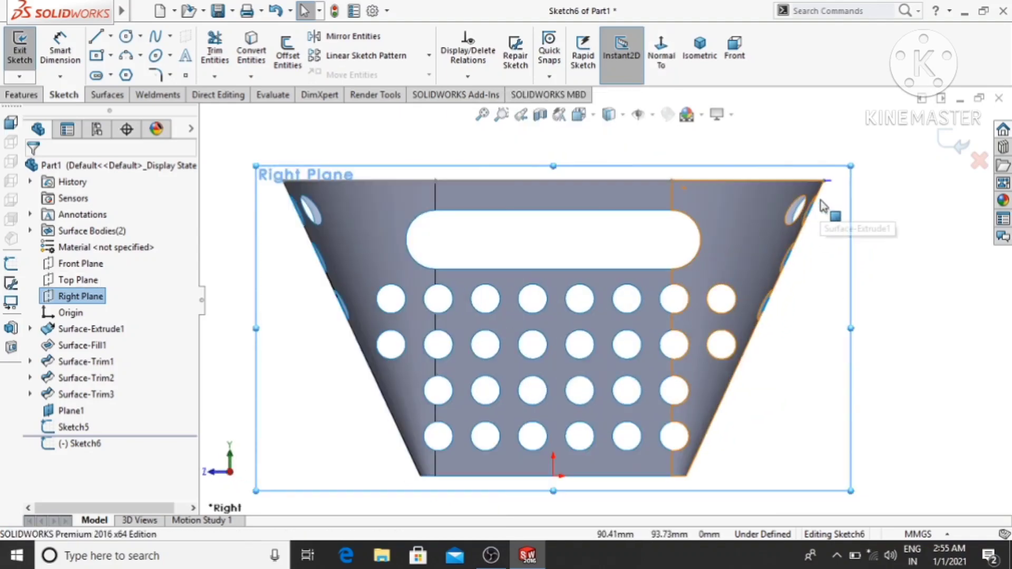
pyautogui.scroll(-2, 824, 205)
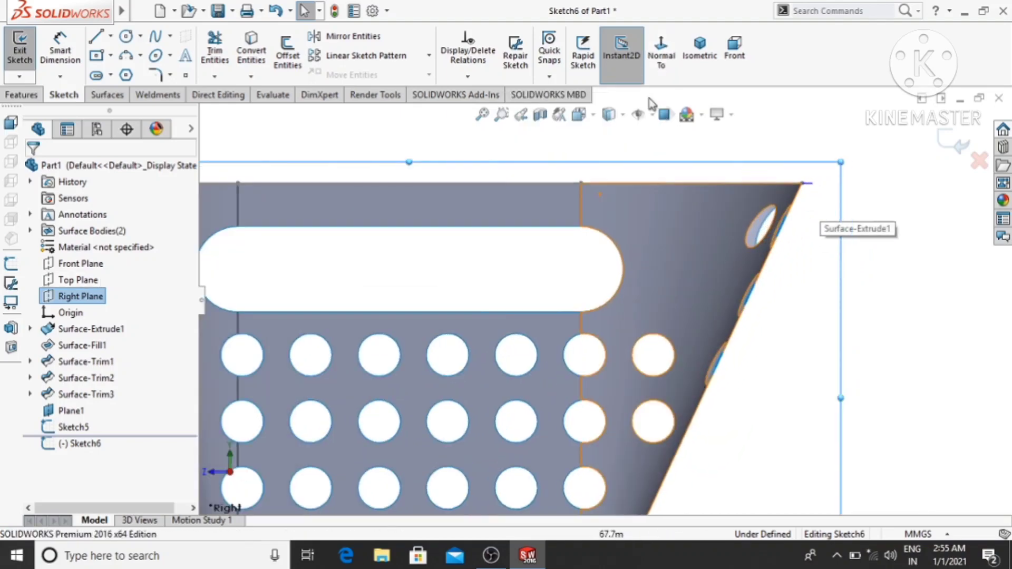
pyautogui.click(96, 38)
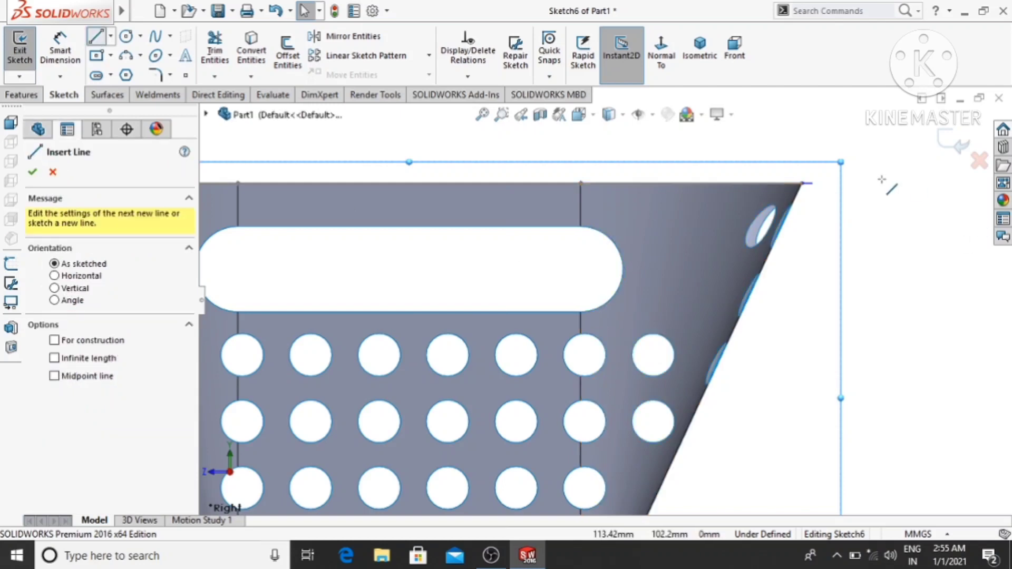
pyautogui.scroll(-3, 775, 211)
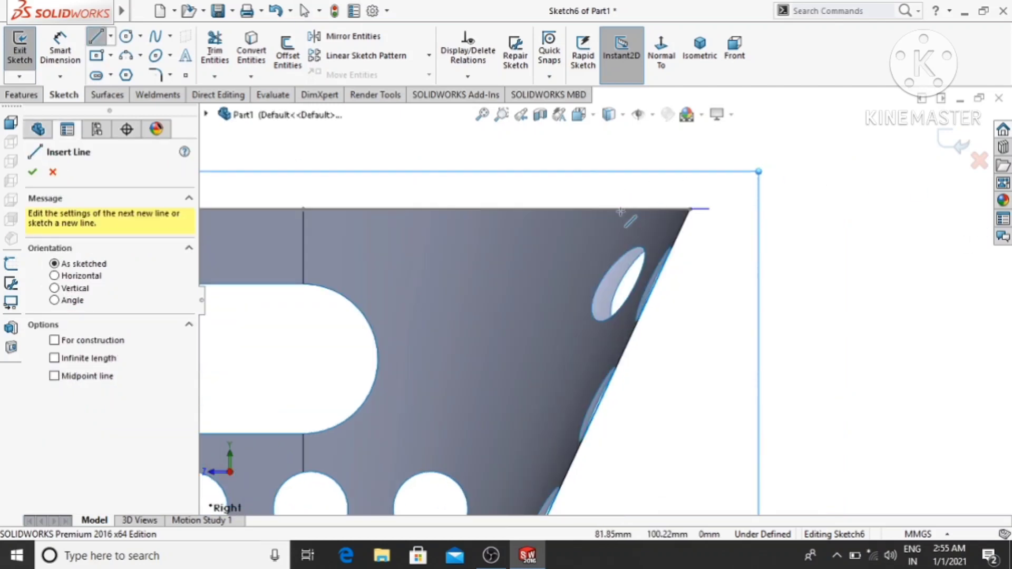
pyautogui.click(691, 209)
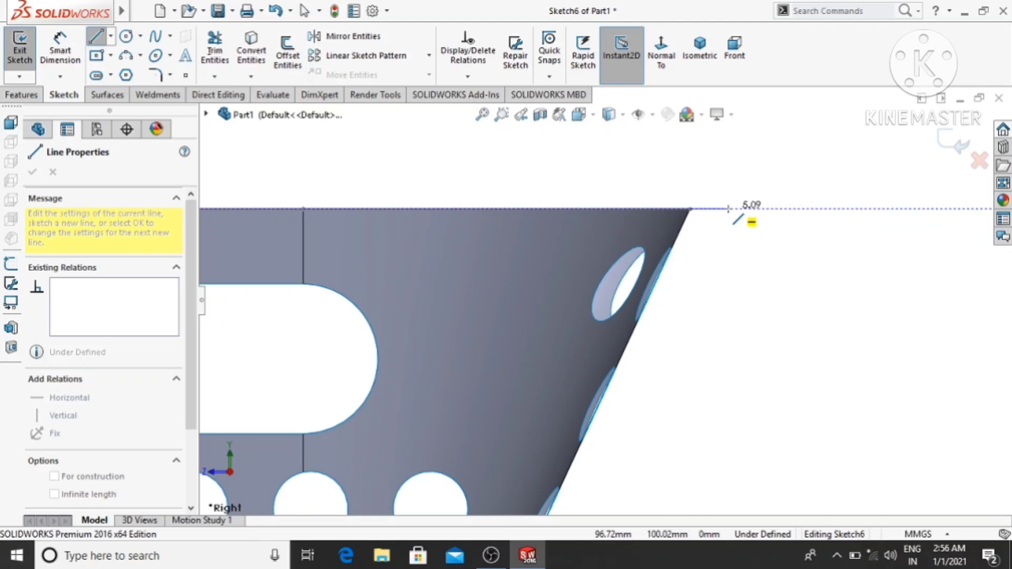
pyautogui.click(729, 209)
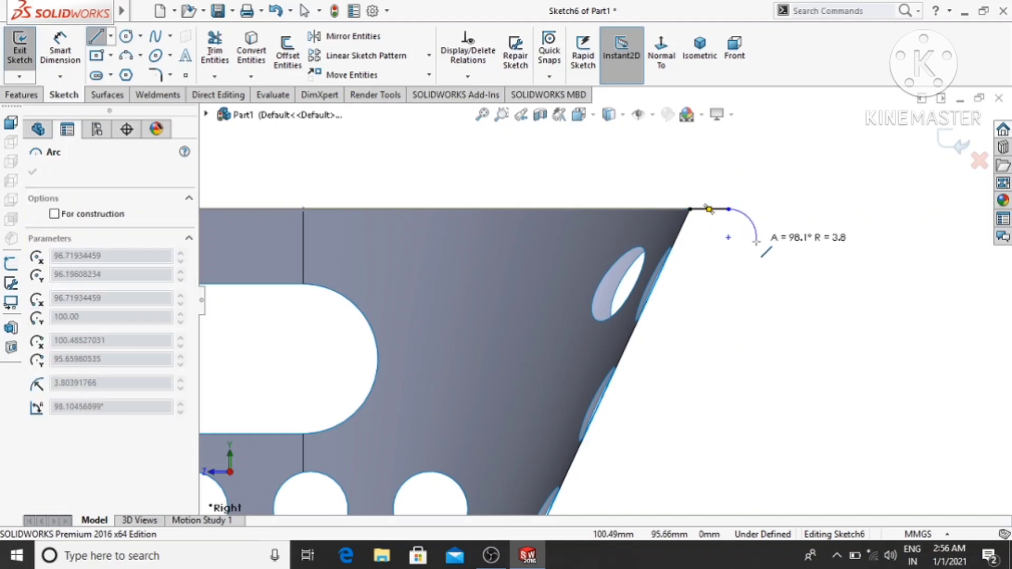
pyautogui.click(756, 241)
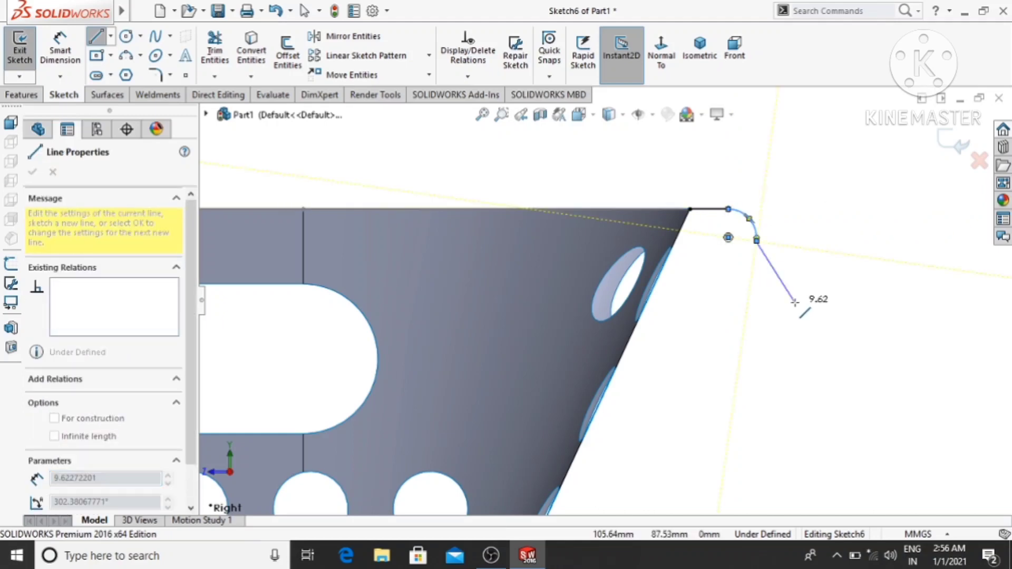
pyautogui.press('Escape')
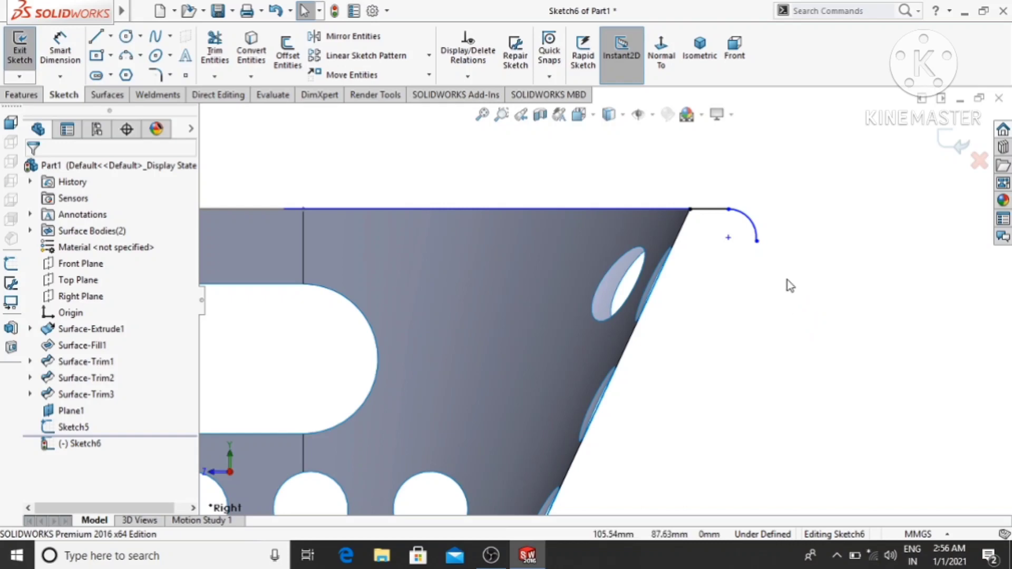
# - Dimension the horizontal line of the rim profile to 6 mm
pyautogui.scroll(-5, 698, 215)
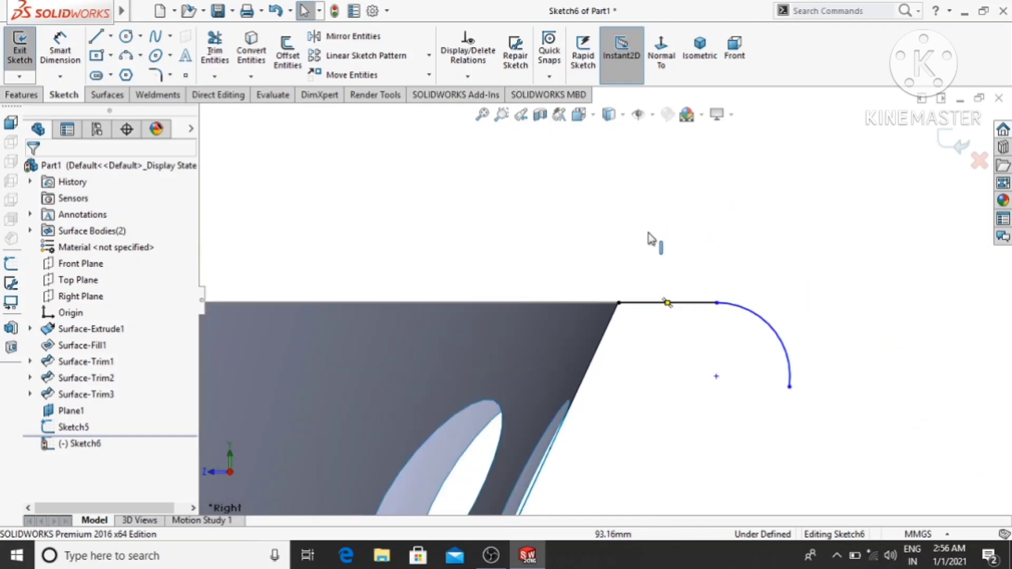
pyautogui.scroll(3, 607, 300)
pyautogui.click(60, 53)
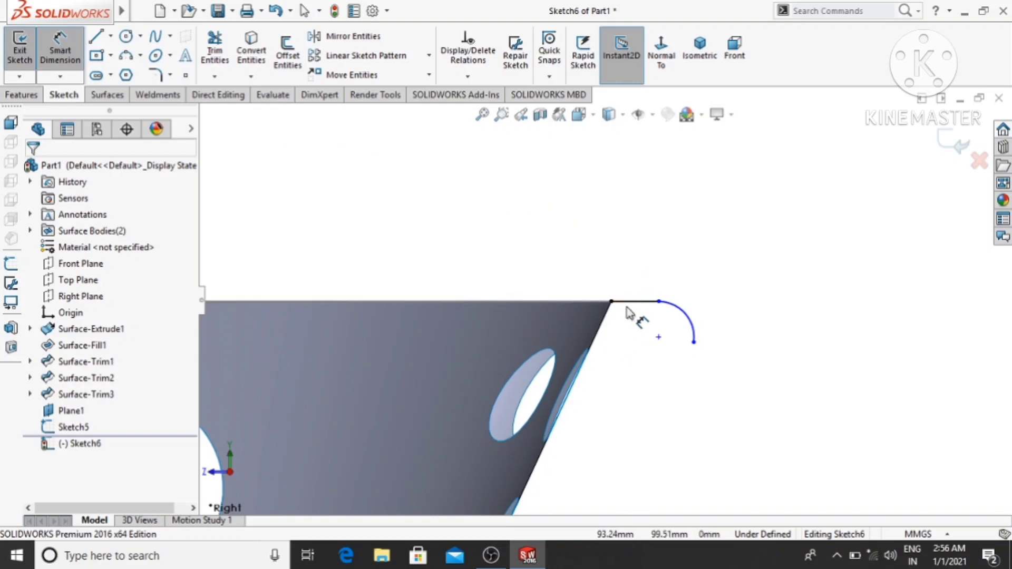
pyautogui.click(630, 301)
pyautogui.click(636, 203)
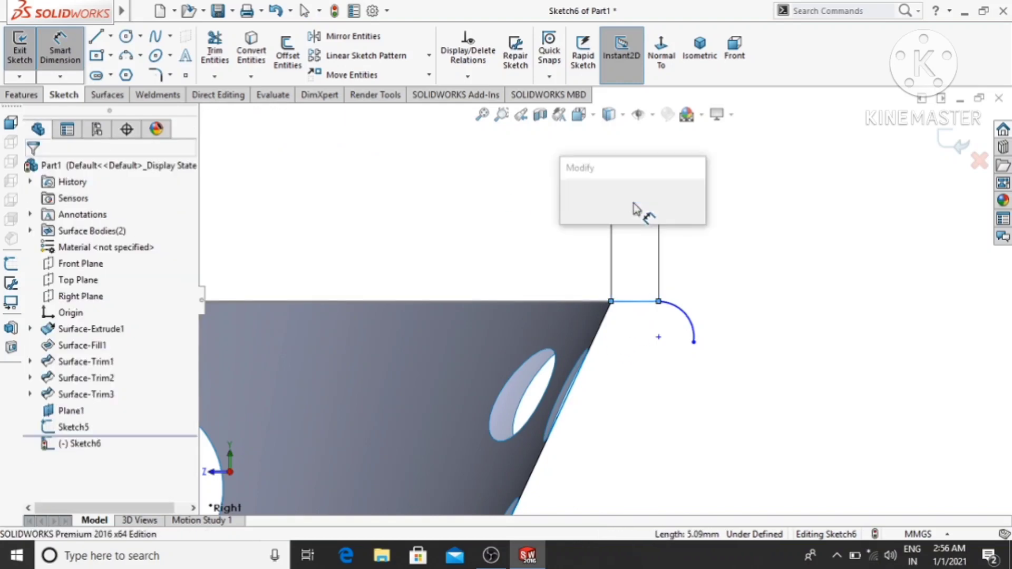
pyautogui.write('6')
pyautogui.press('Return')
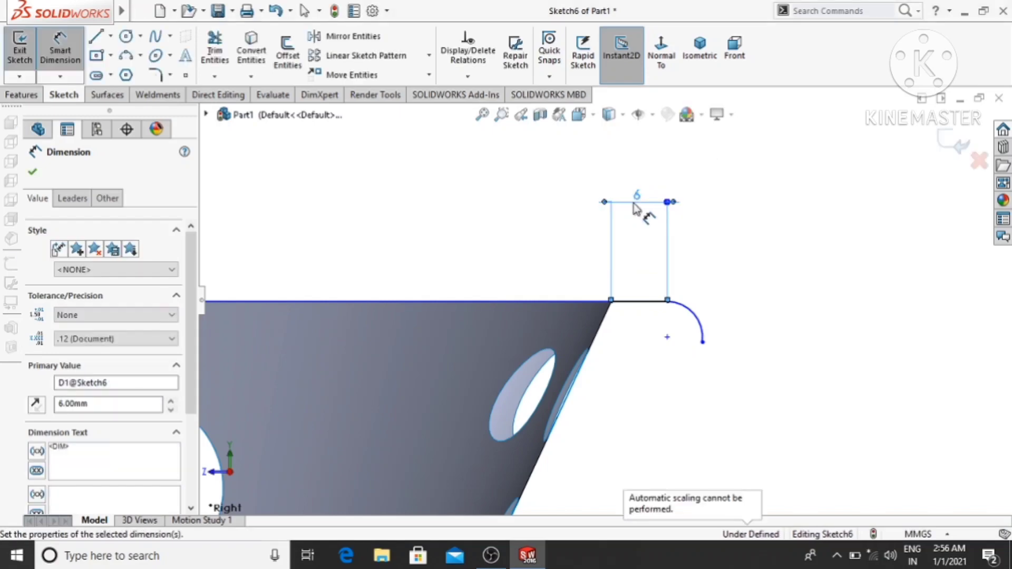
pyautogui.click(783, 264)
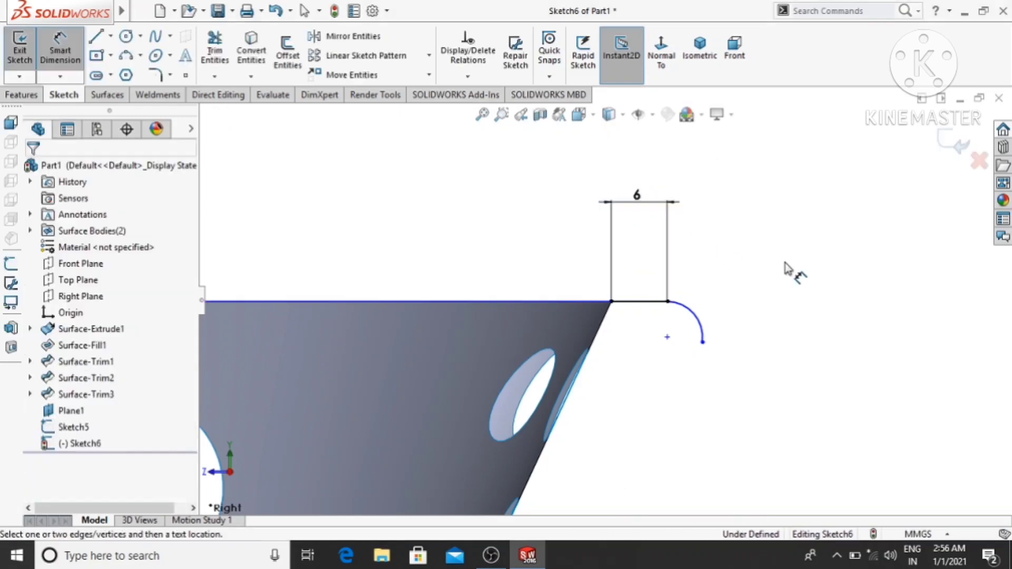
# - Dimension the radius of the rim profile's arc to 9 mm
pyautogui.click(700, 325)
pyautogui.click(781, 230)
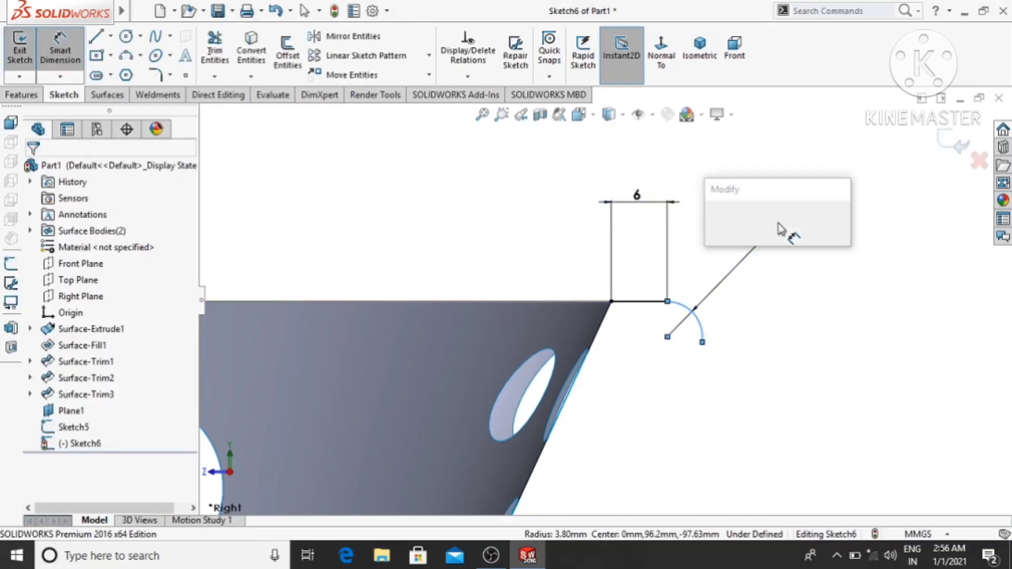
pyautogui.write('9')
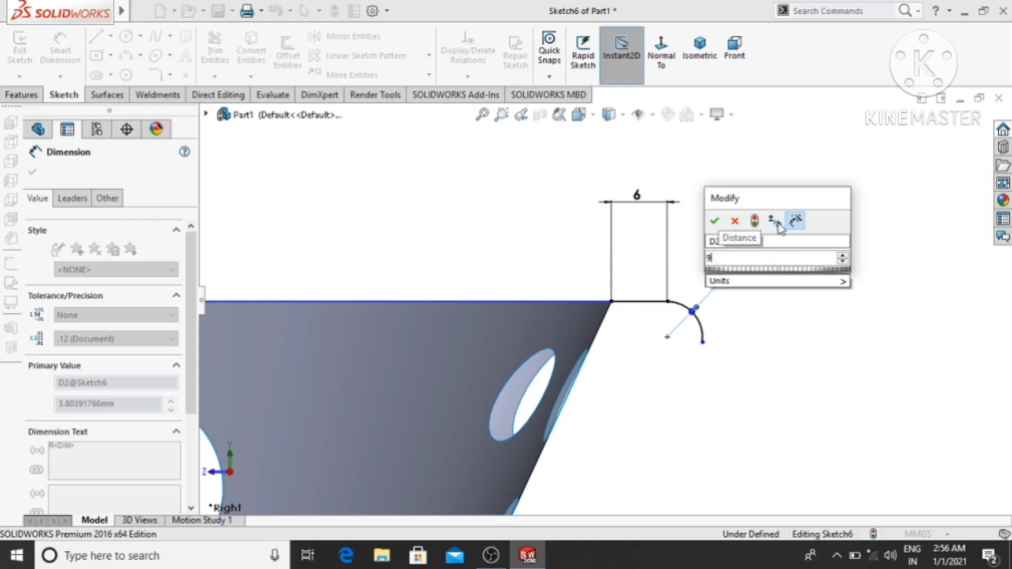
pyautogui.press('Return')
pyautogui.click(866, 352)
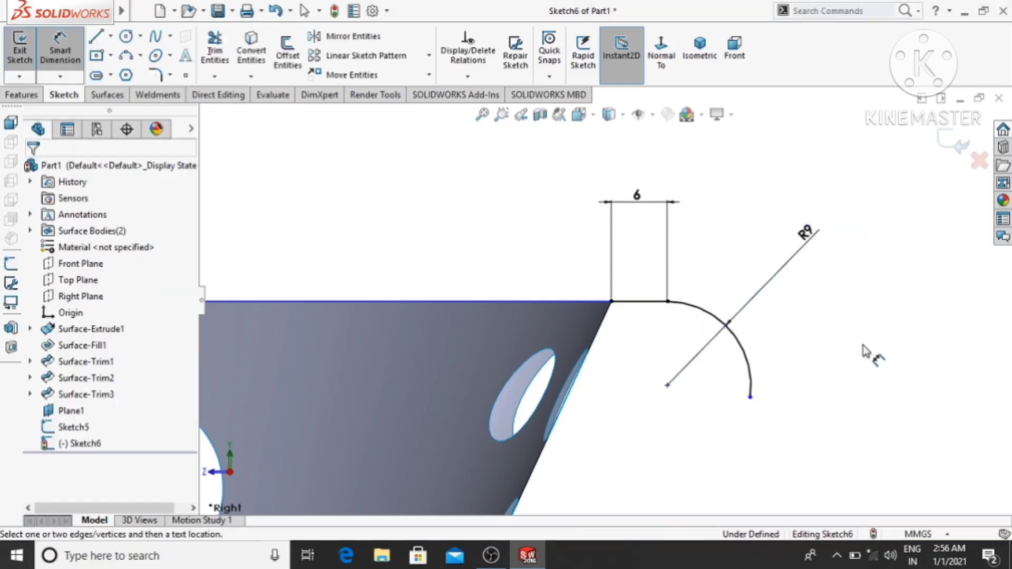
# - Dimension the rim profile's horizontal span from the basket's rim corner to the arc's free end, and exit the sketch
pyautogui.scroll(2, 866, 352)
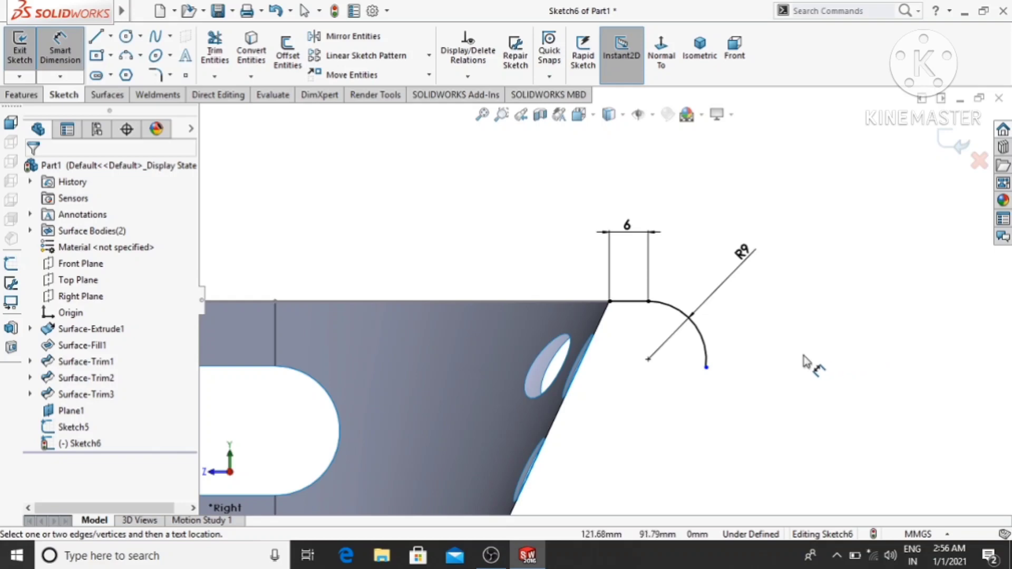
pyautogui.click(707, 368)
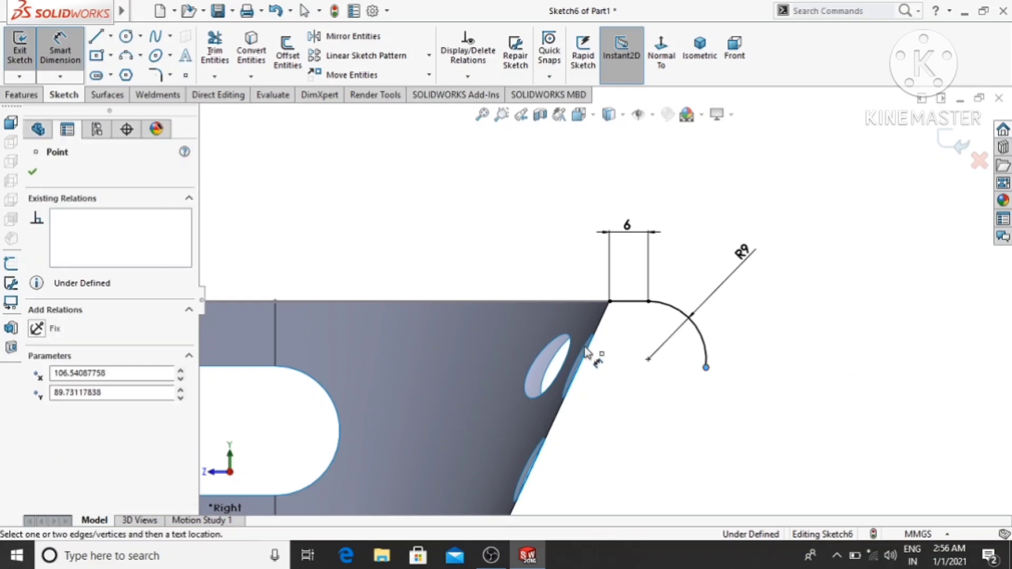
pyautogui.click(610, 302)
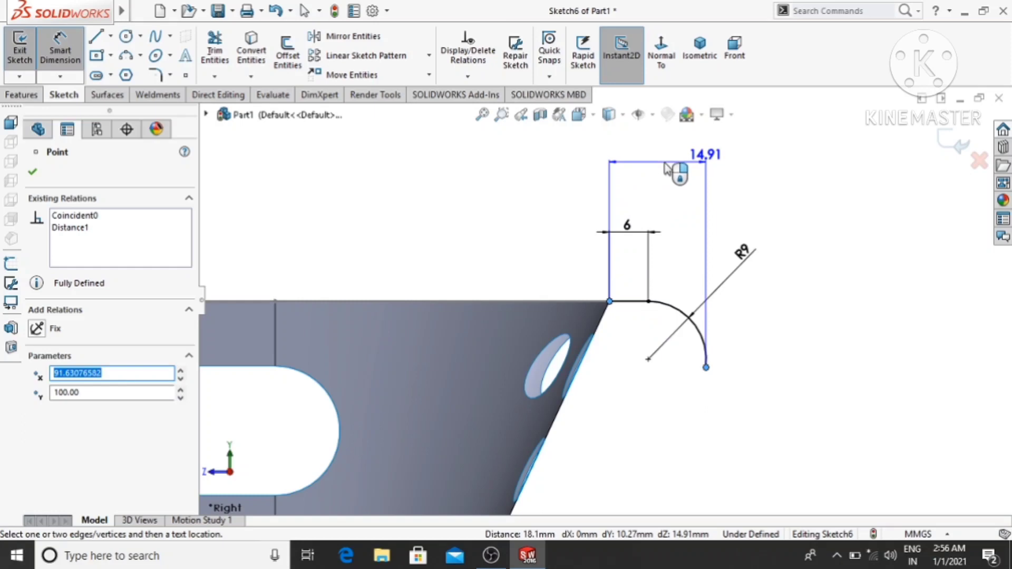
pyautogui.click(665, 166)
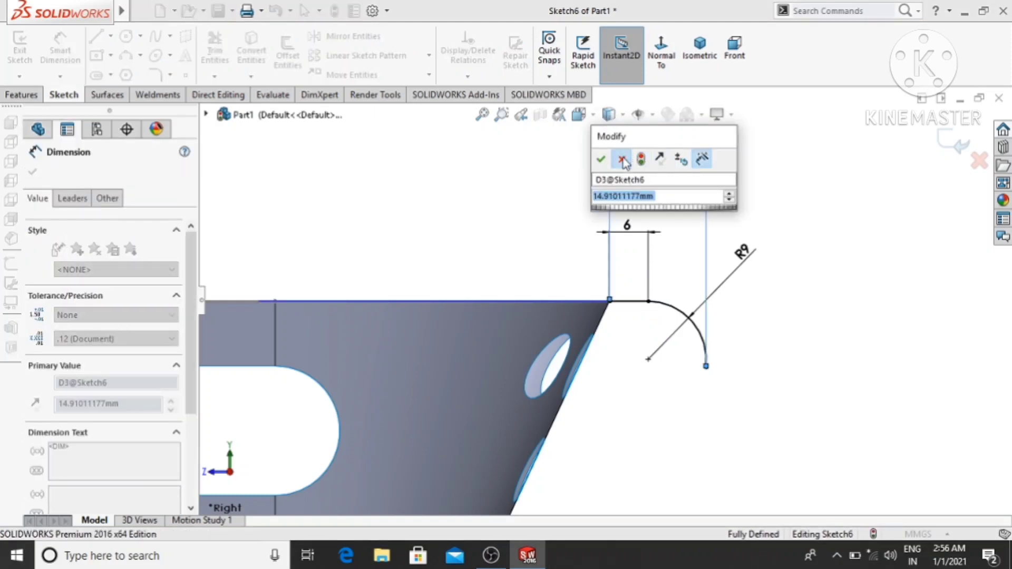
pyautogui.press('Return')
pyautogui.scroll(3, 888, 389)
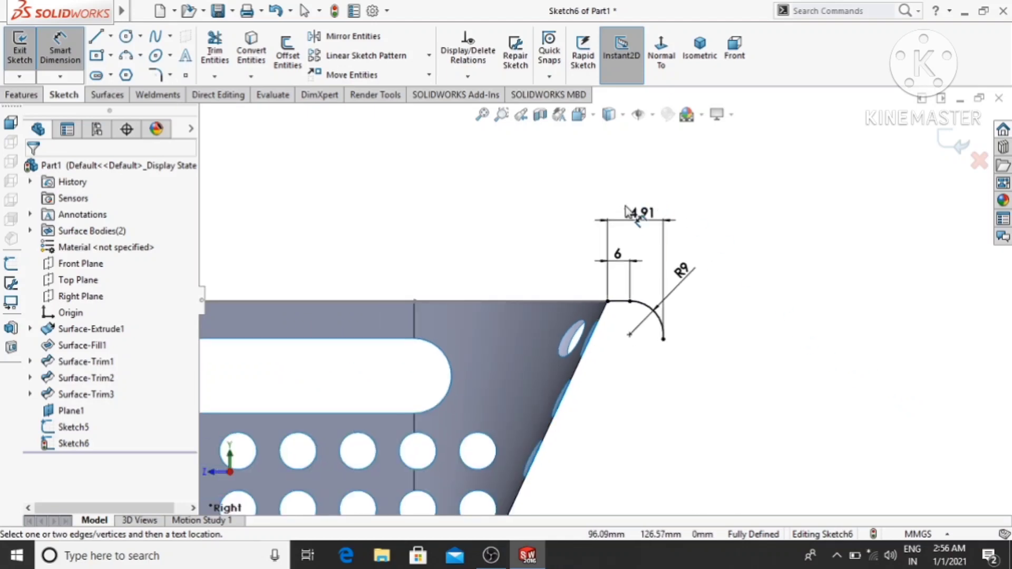
pyautogui.scroll(-5, 652, 287)
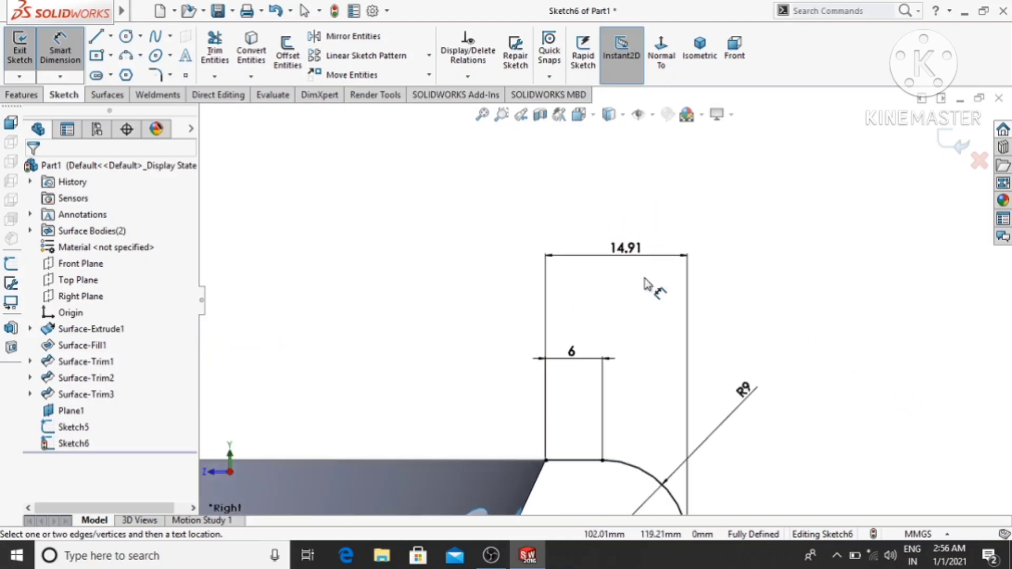
pyautogui.moveTo(897, 304)
pyautogui.mouseDown(button='middle')
pyautogui.moveTo(832, 282)
pyautogui.moveTo(794, 330)
pyautogui.mouseUp(button='middle')
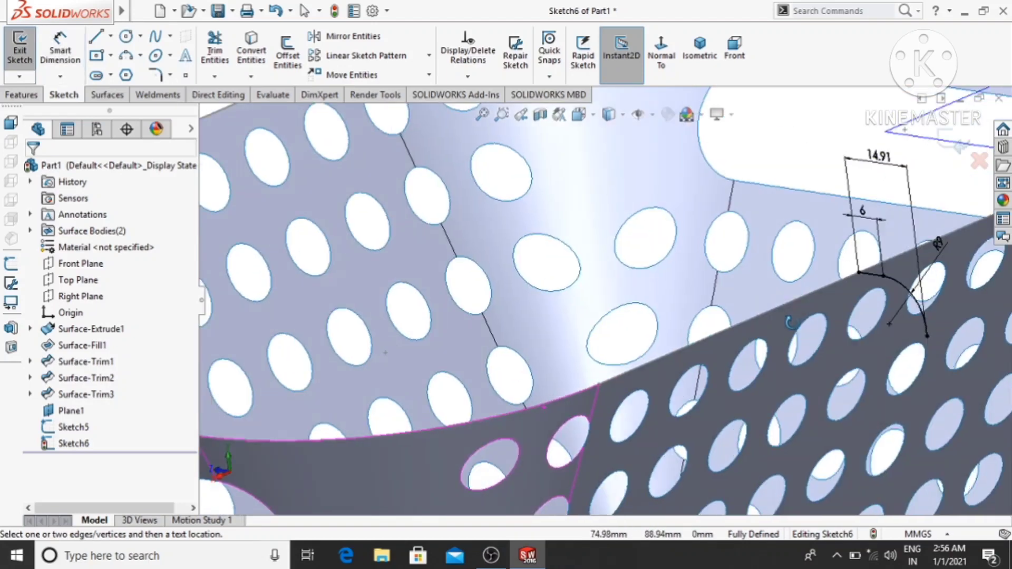
pyautogui.click(664, 53)
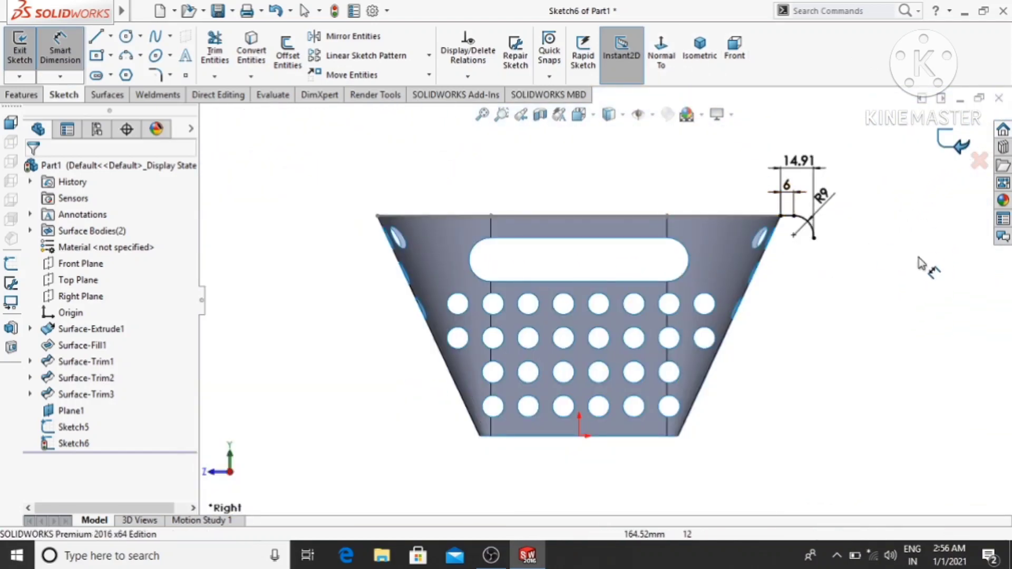
pyautogui.click(958, 141)
pyautogui.moveTo(893, 248); pyautogui.dragTo(855, 242, button='middle')
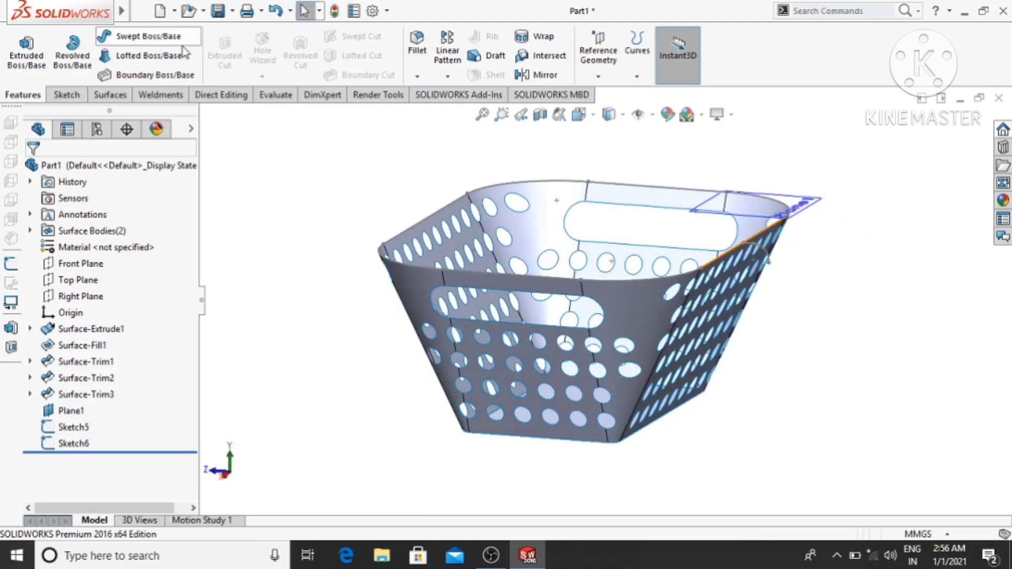
pyautogui.click(121, 38)
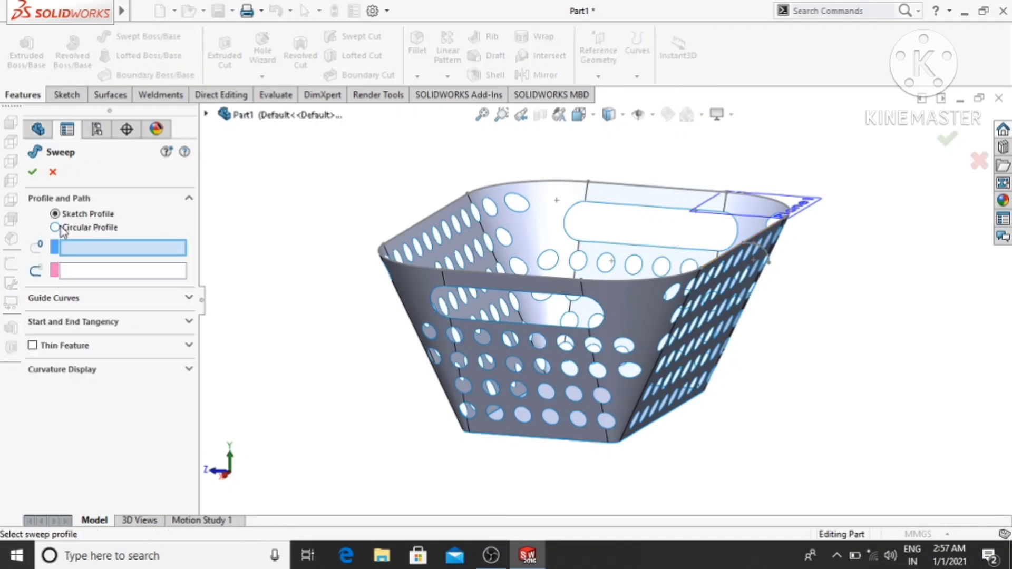
pyautogui.click(769, 262)
pyautogui.scroll(-5, 763, 261)
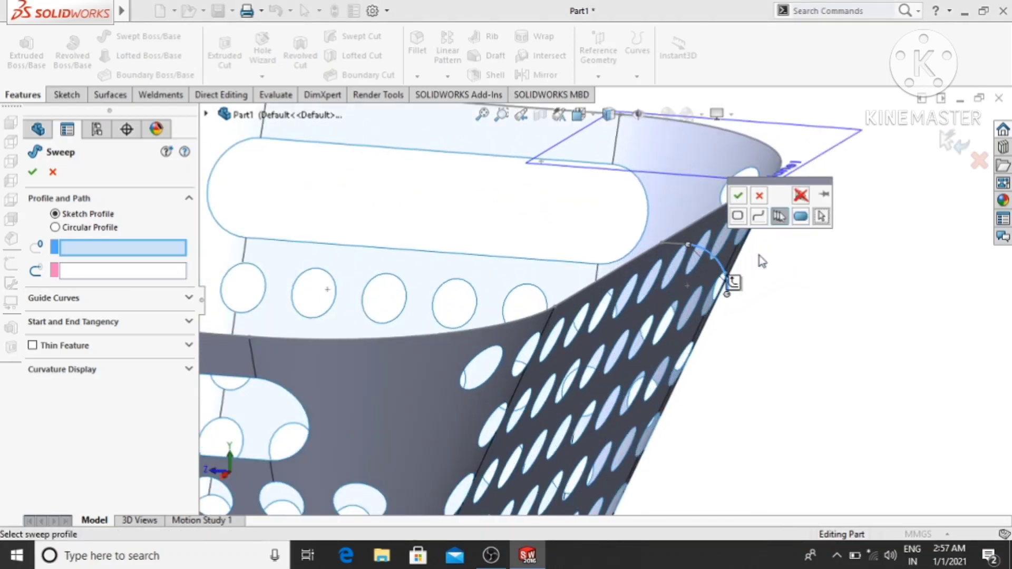
pyautogui.scroll(5, 759, 259)
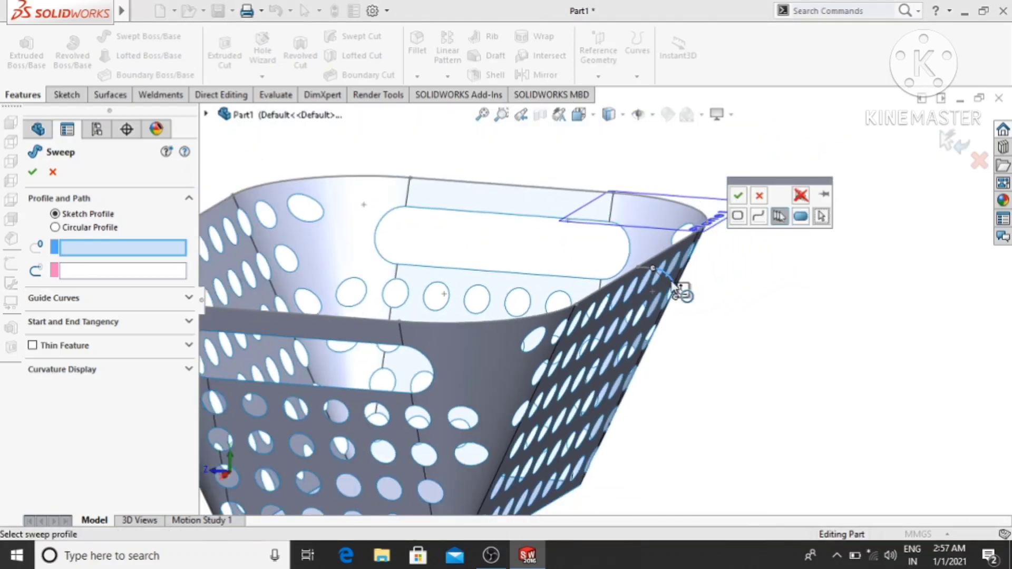
pyautogui.click(52, 173)
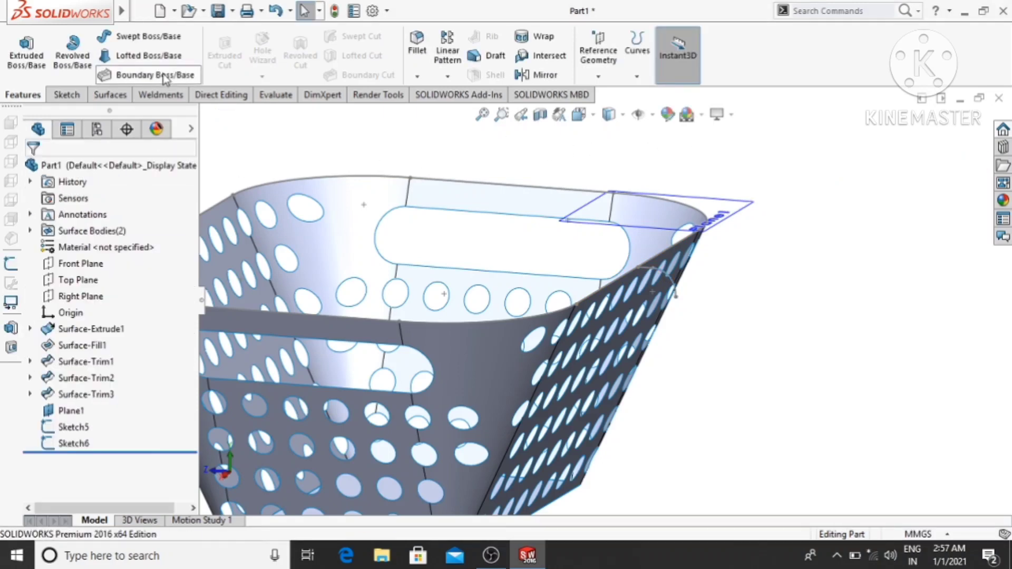
pyautogui.click(119, 38)
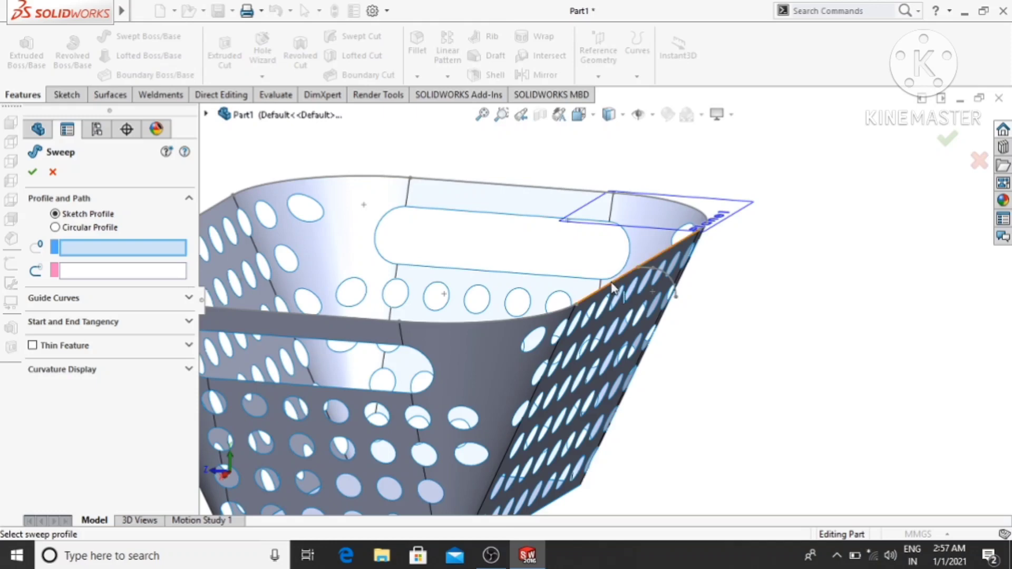
pyautogui.click(652, 274)
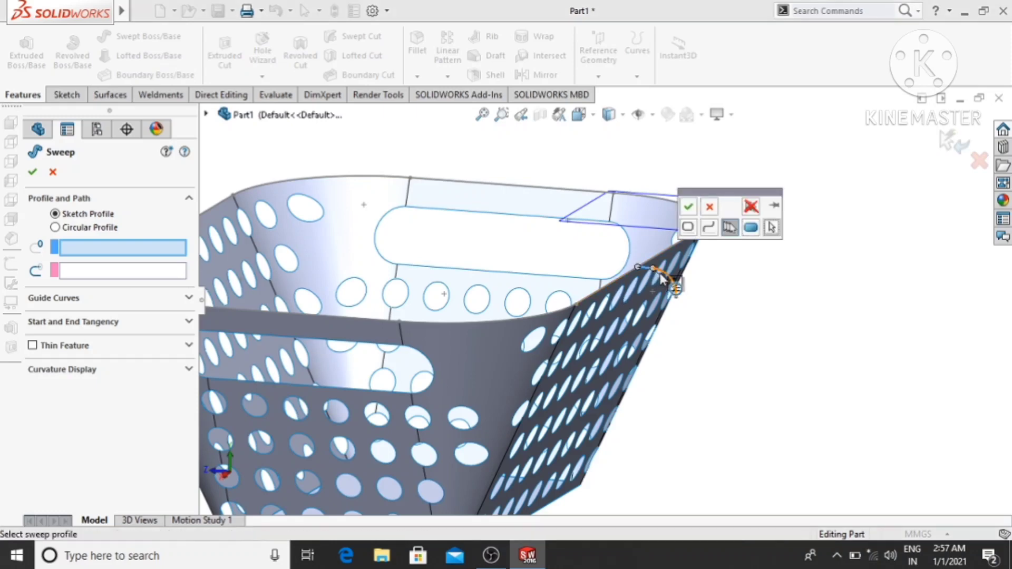
pyautogui.click(689, 208)
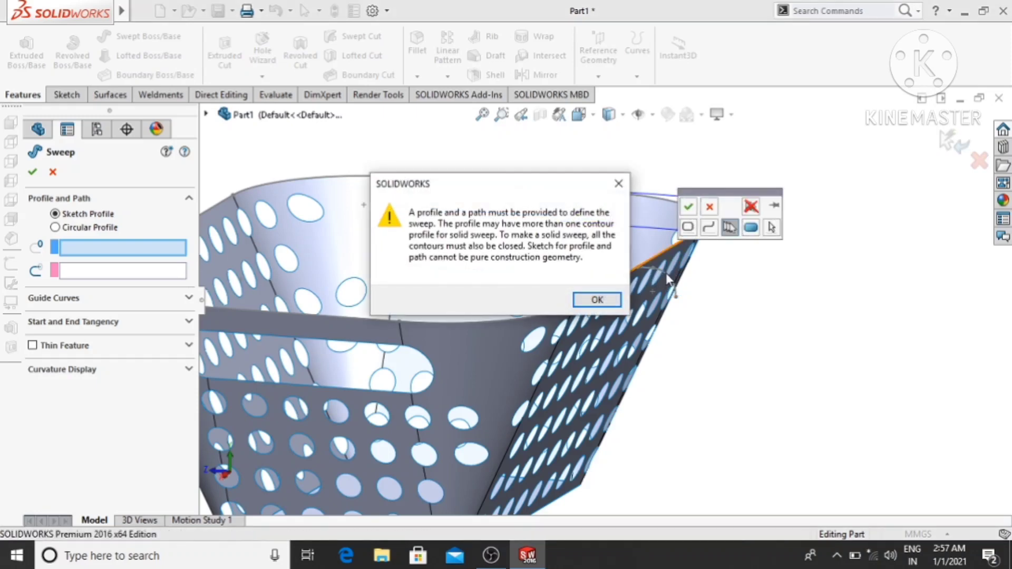
pyautogui.click(614, 299)
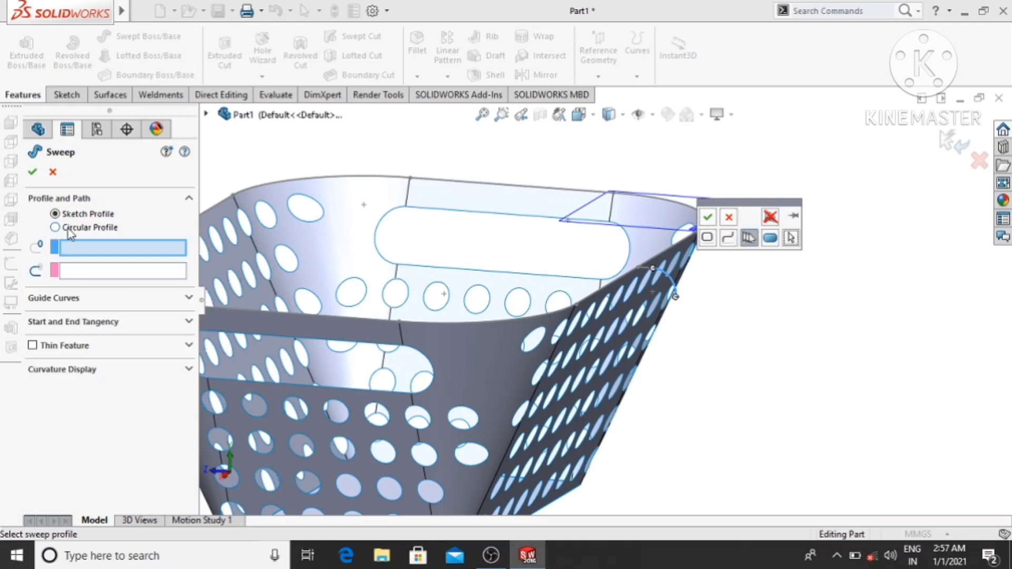
pyautogui.click(91, 272)
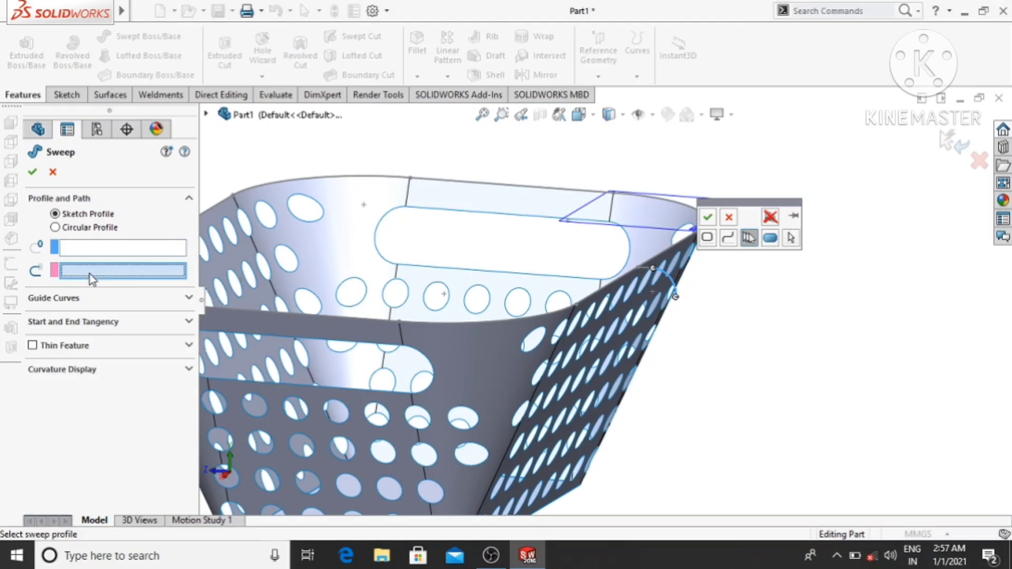
pyautogui.click(730, 218)
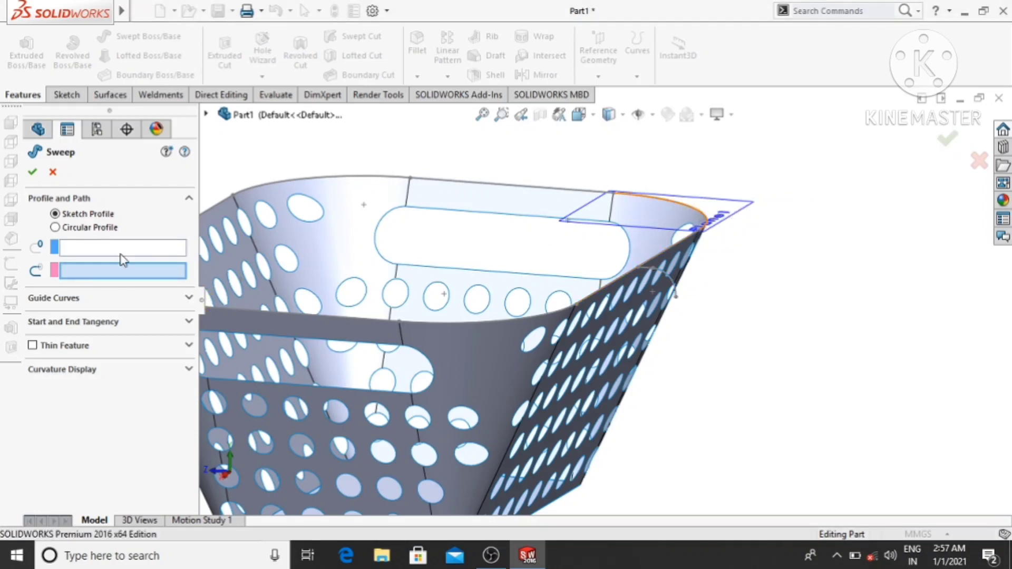
pyautogui.click(83, 248)
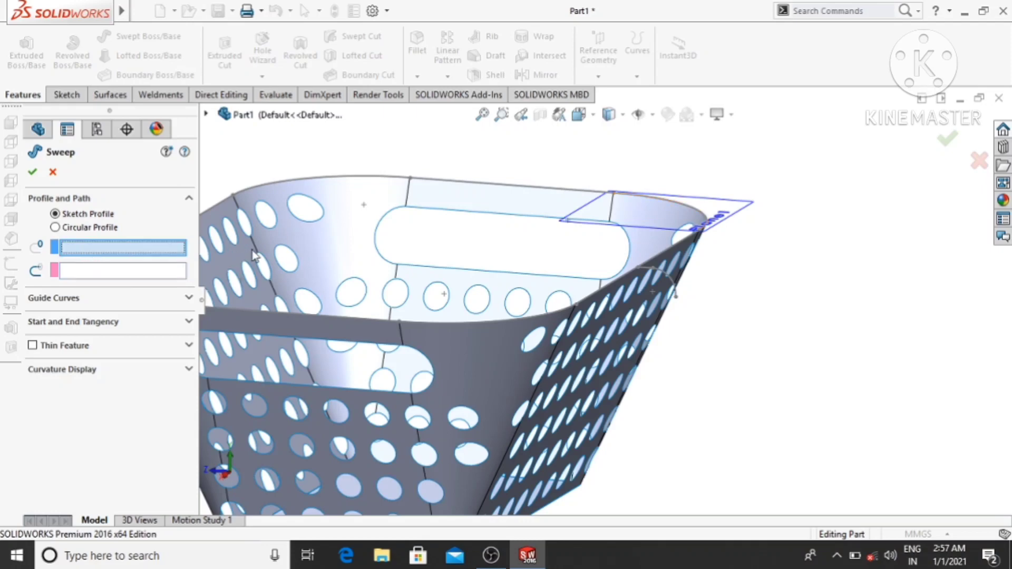
pyautogui.scroll(-4, 624, 276)
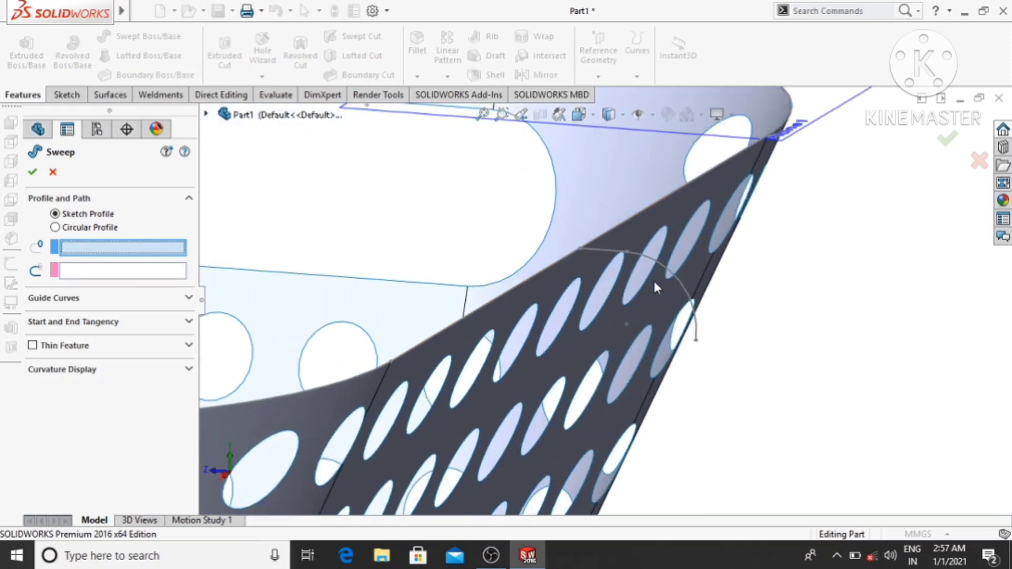
pyautogui.click(615, 257)
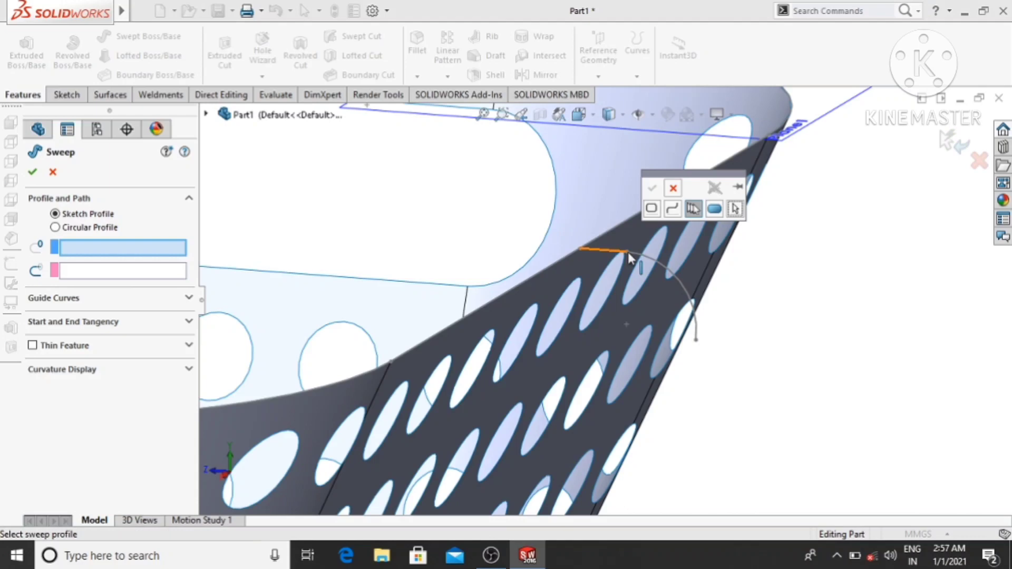
pyautogui.click(672, 211)
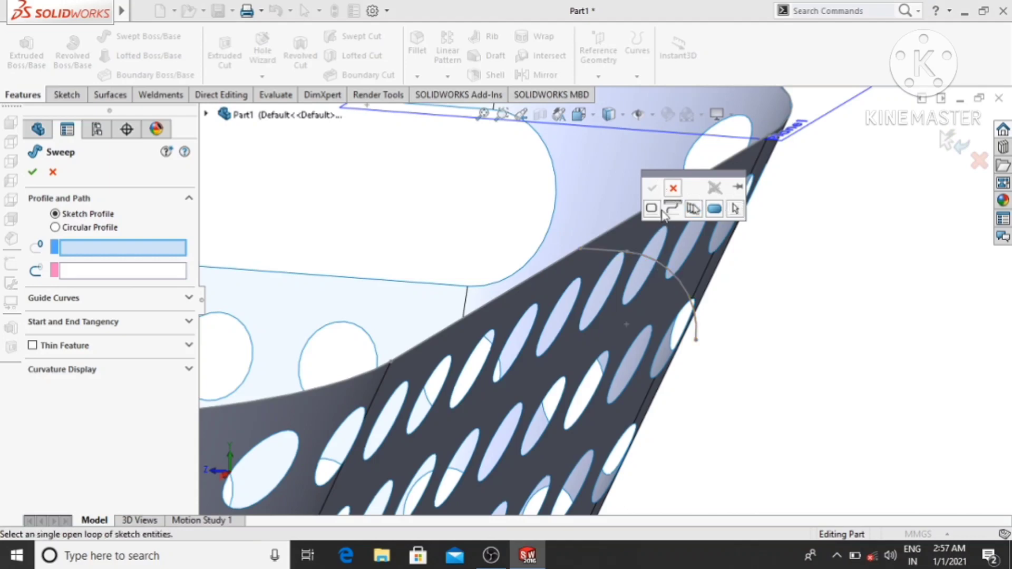
pyautogui.click(652, 209)
pyautogui.click(693, 209)
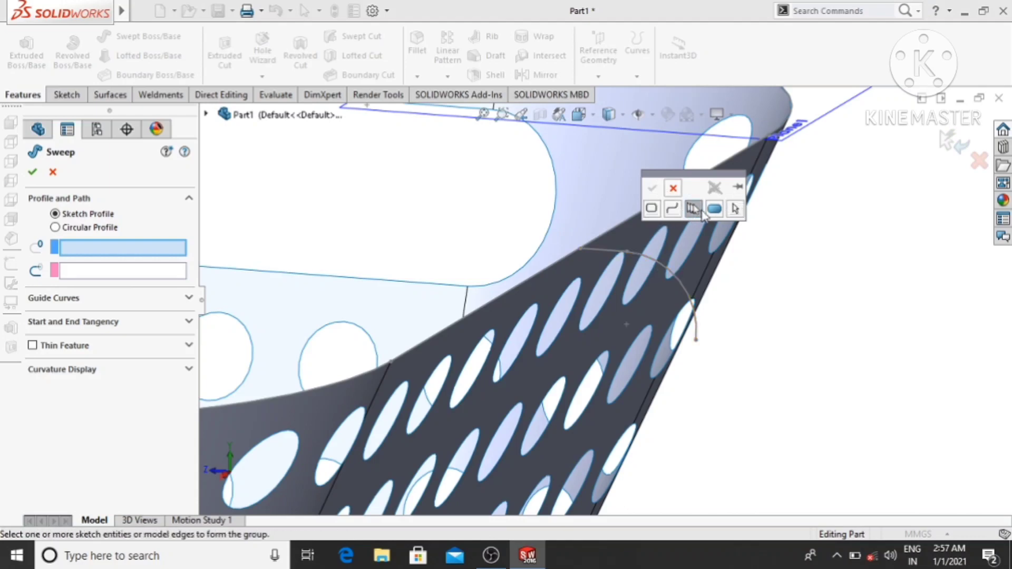
pyautogui.click(714, 209)
pyautogui.click(672, 209)
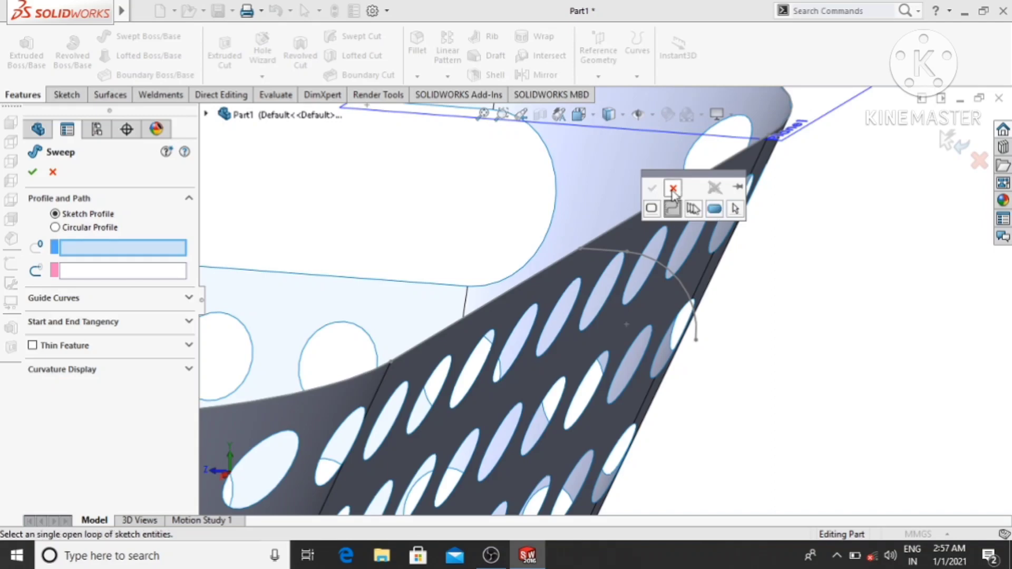
pyautogui.click(673, 189)
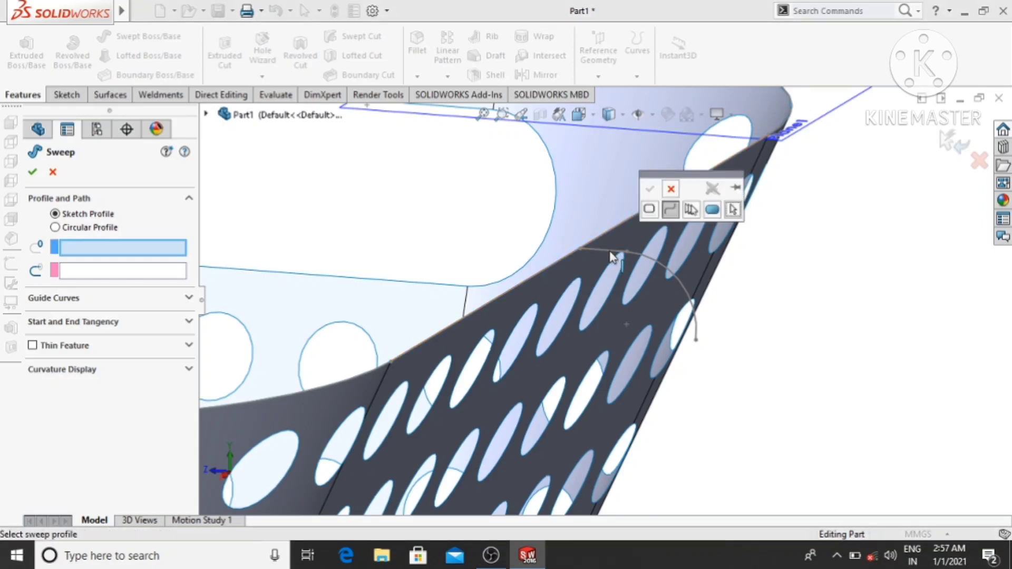
pyautogui.click(670, 189)
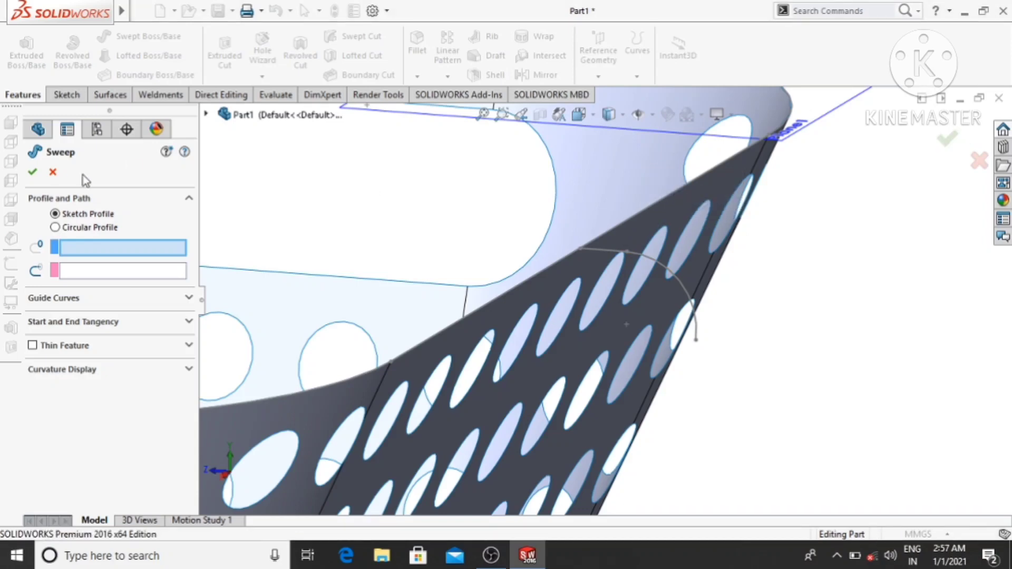
pyautogui.click(53, 172)
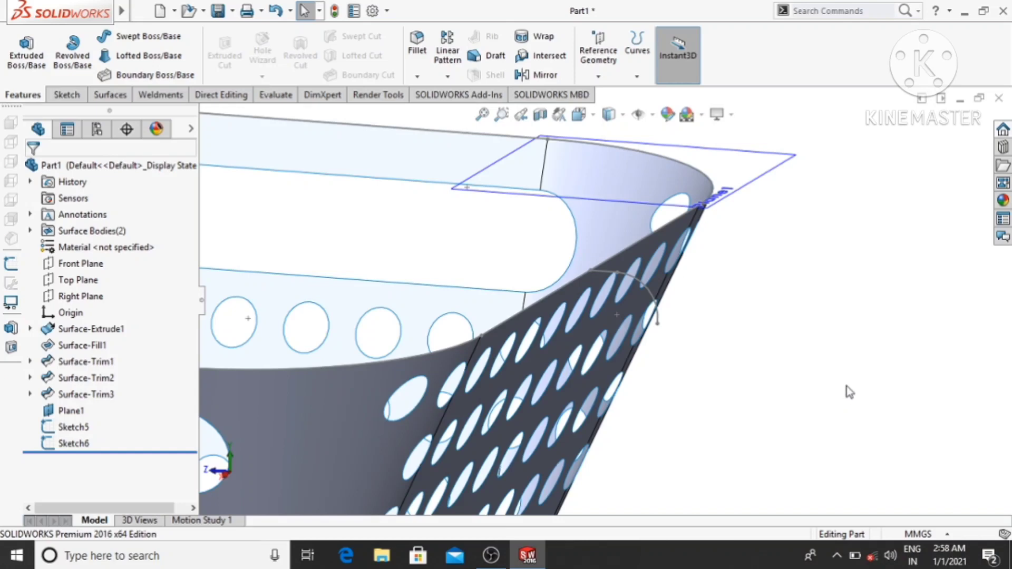
# - Create a swept surface for the curled rim, using the line-and-arc sketch as profile and the rim outline sketch as path
pyautogui.moveTo(848, 386); pyautogui.dragTo(859, 434, button='middle')
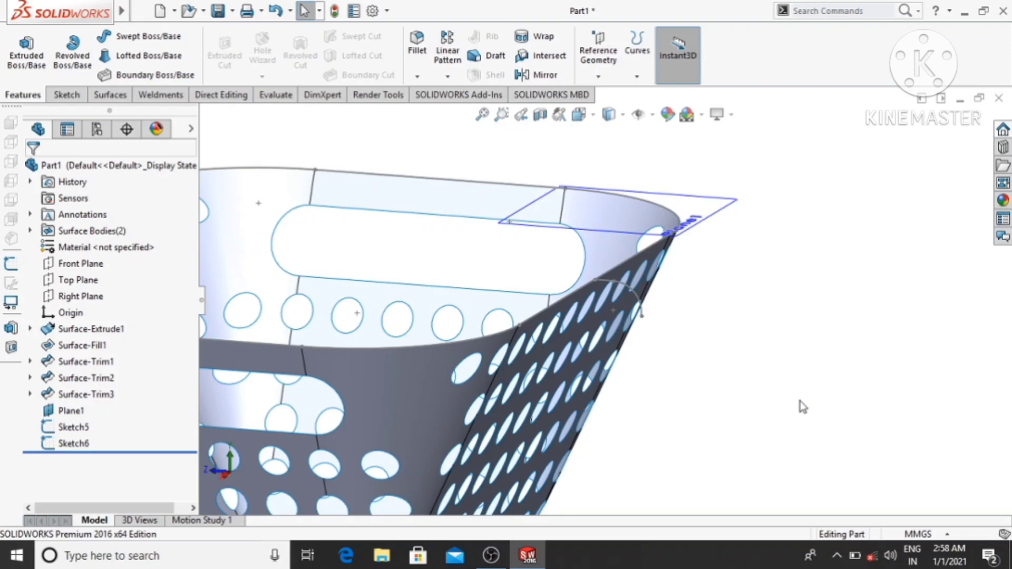
pyautogui.scroll(2, 802, 400)
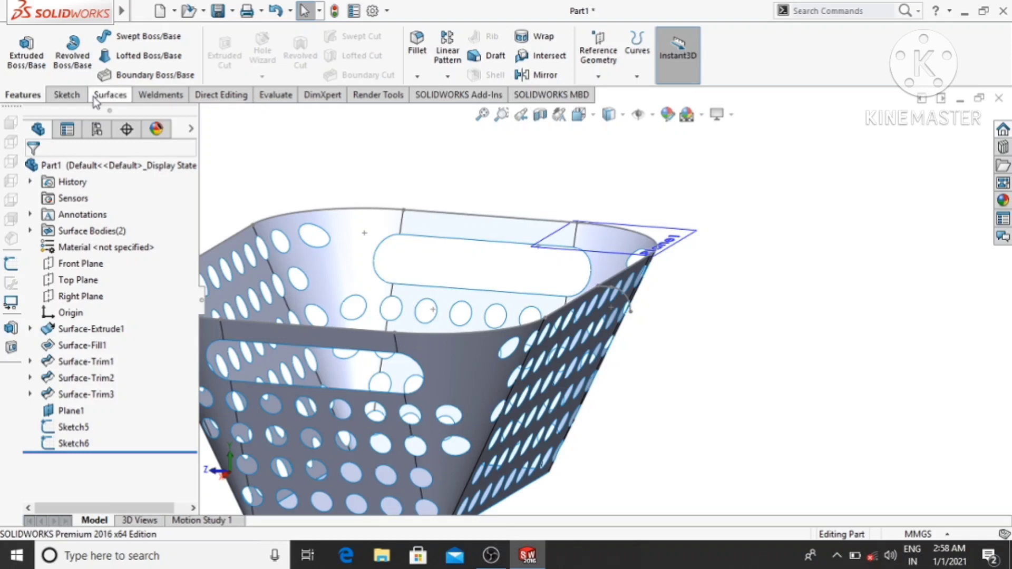
pyautogui.click(109, 96)
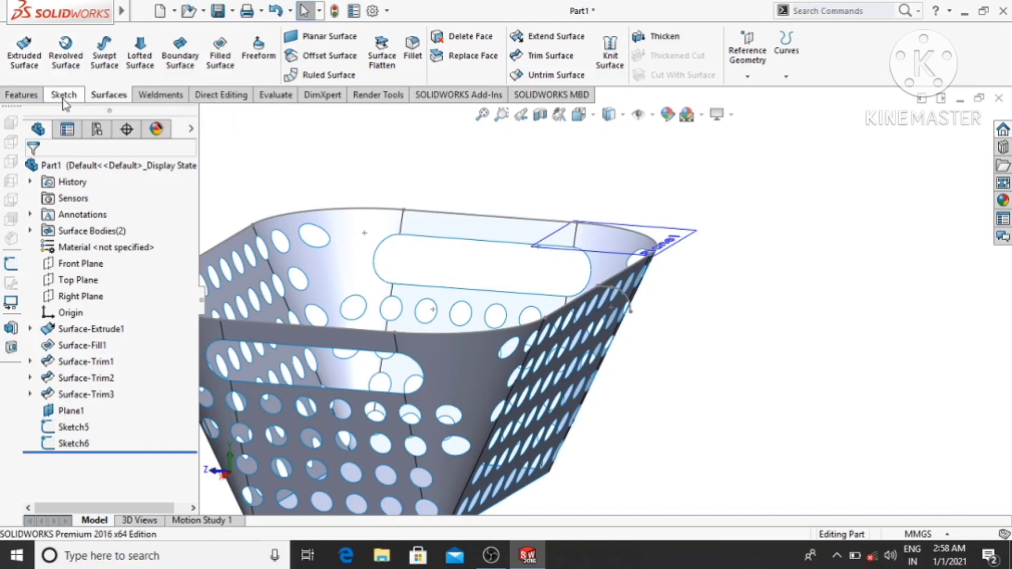
pyautogui.click(104, 55)
pyautogui.scroll(1, 365, 152)
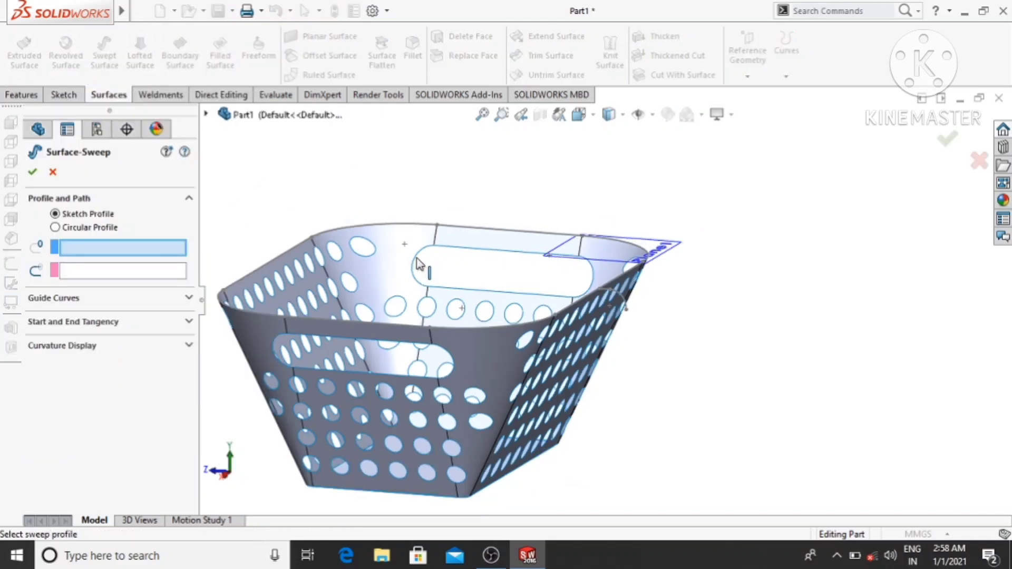
pyautogui.scroll(-4, 598, 311)
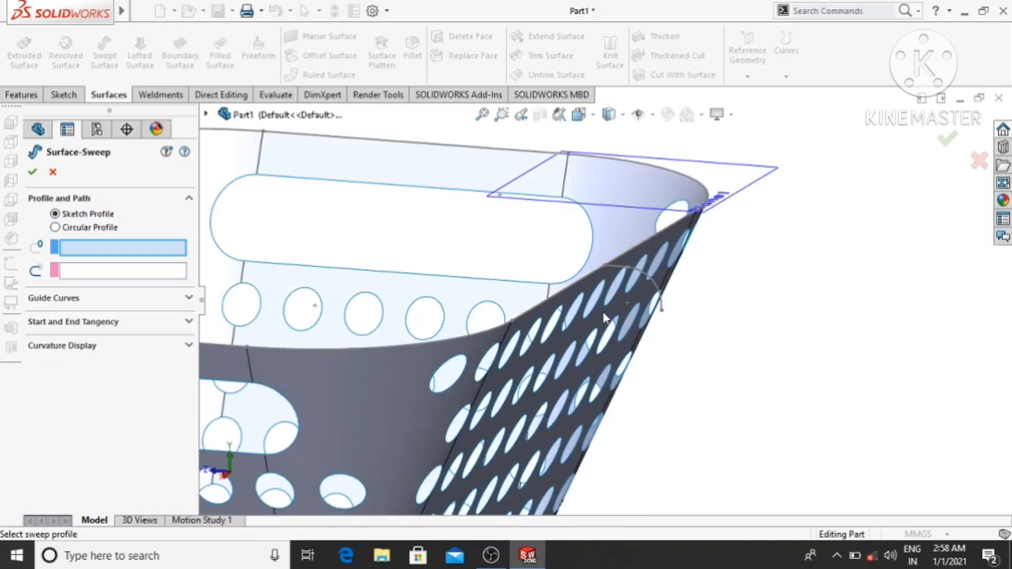
pyautogui.click(615, 268)
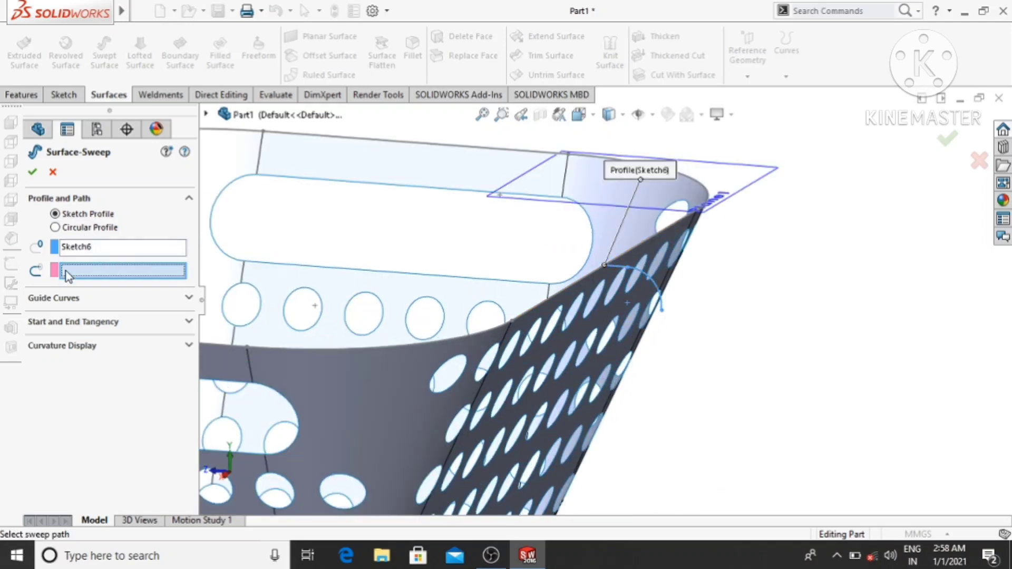
pyautogui.click(568, 286)
pyautogui.scroll(2, 639, 313)
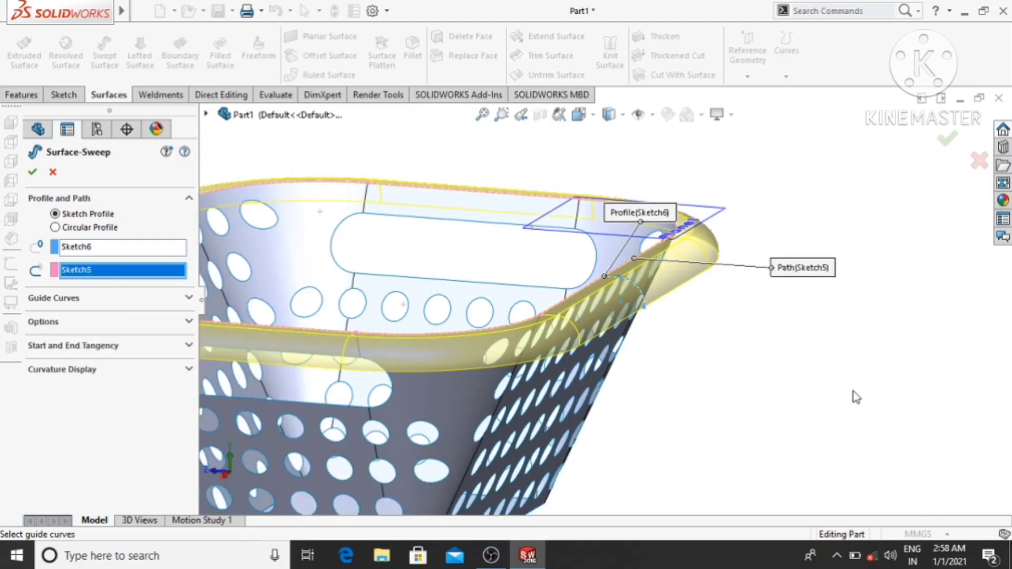
pyautogui.scroll(3, 855, 396)
pyautogui.moveTo(768, 378); pyautogui.dragTo(755, 399, button='middle')
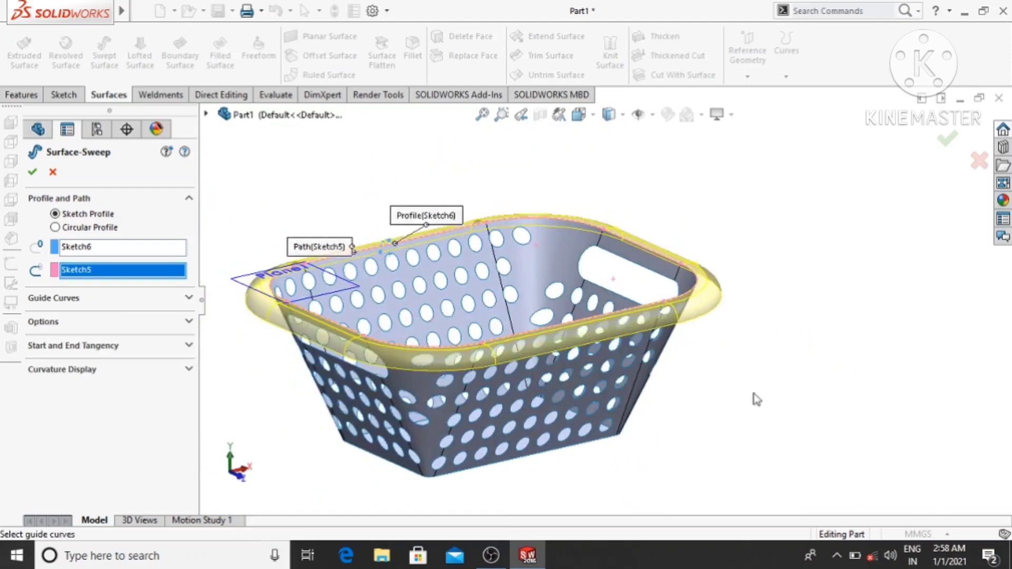
pyautogui.click(31, 172)
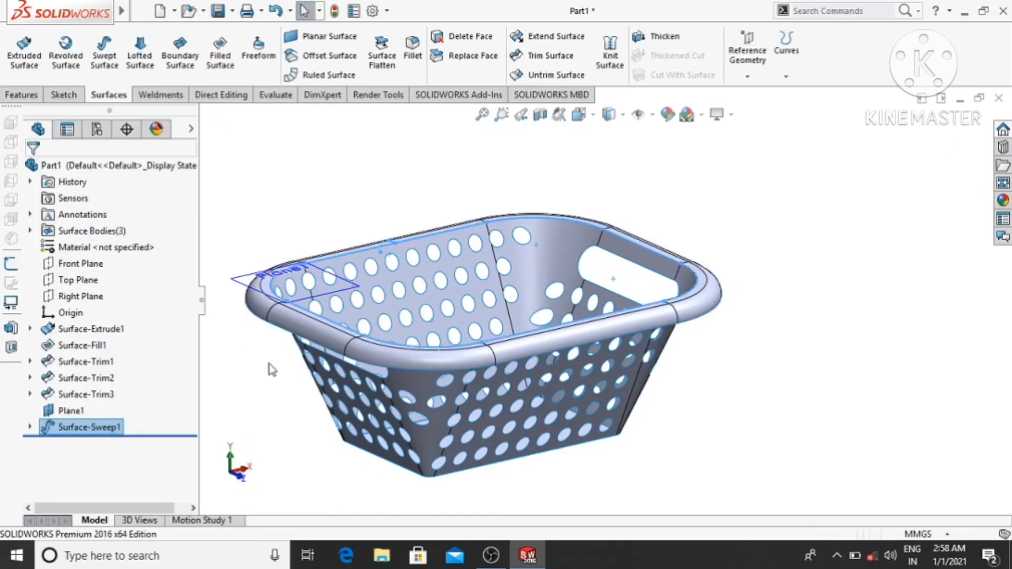
# - Hide the reference plane Plane1 at the basket's rim
pyautogui.scroll(-2, 269, 364)
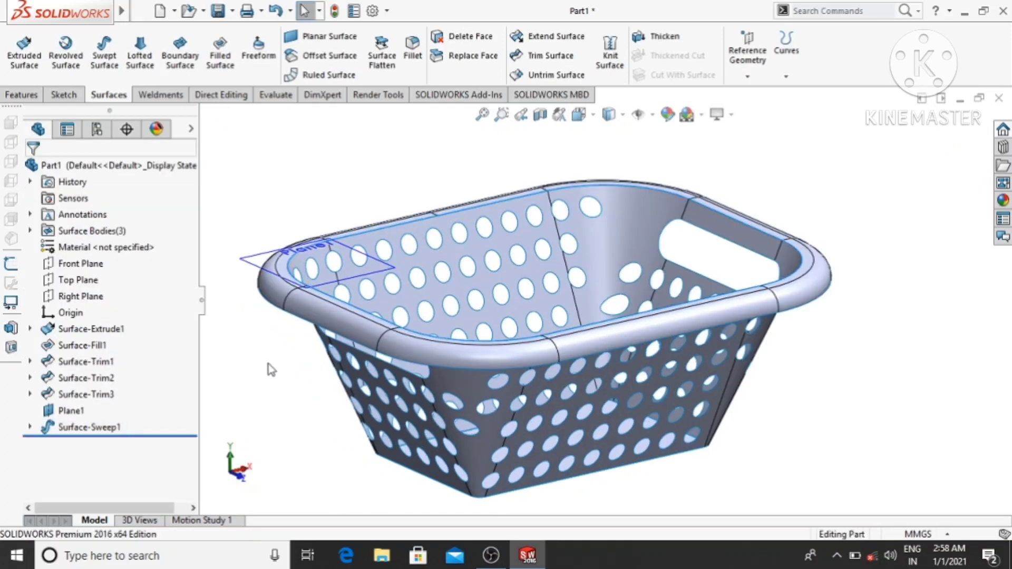
pyautogui.rightClick(252, 259)
pyautogui.click(297, 236)
pyautogui.scroll(1, 282, 191)
pyautogui.scroll(-1, 282, 191)
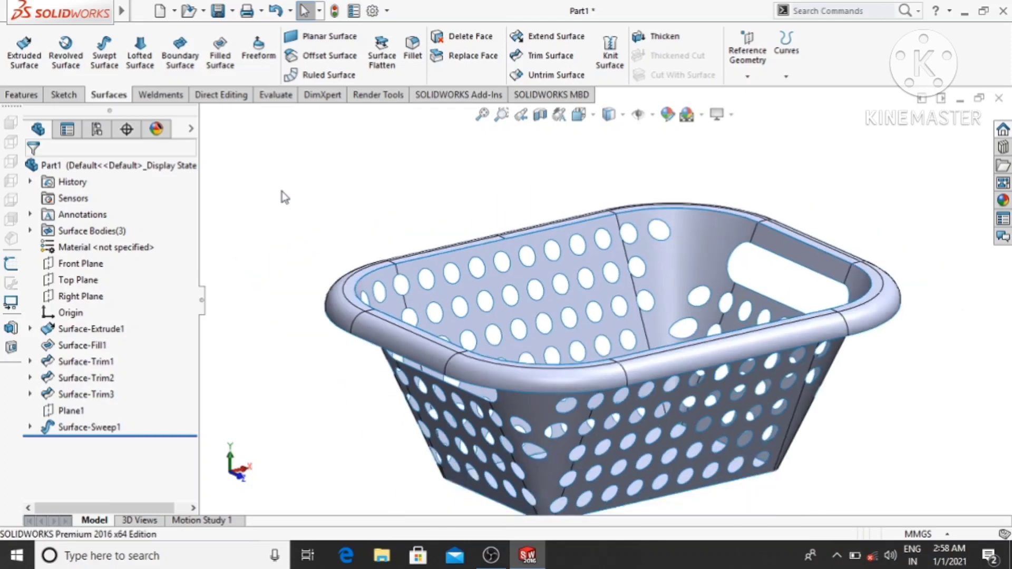
# - Knit the trimmed basket walls, the swept rim and the filled bottom surface into one surface
pyautogui.moveTo(282, 192); pyautogui.dragTo(509, 404, button='middle')
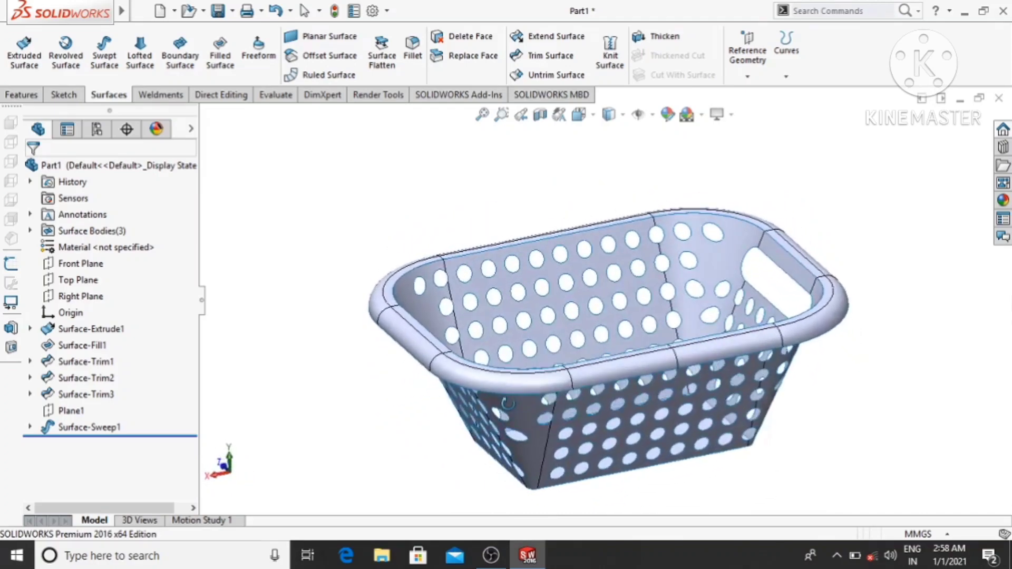
pyautogui.scroll(-3, 611, 336)
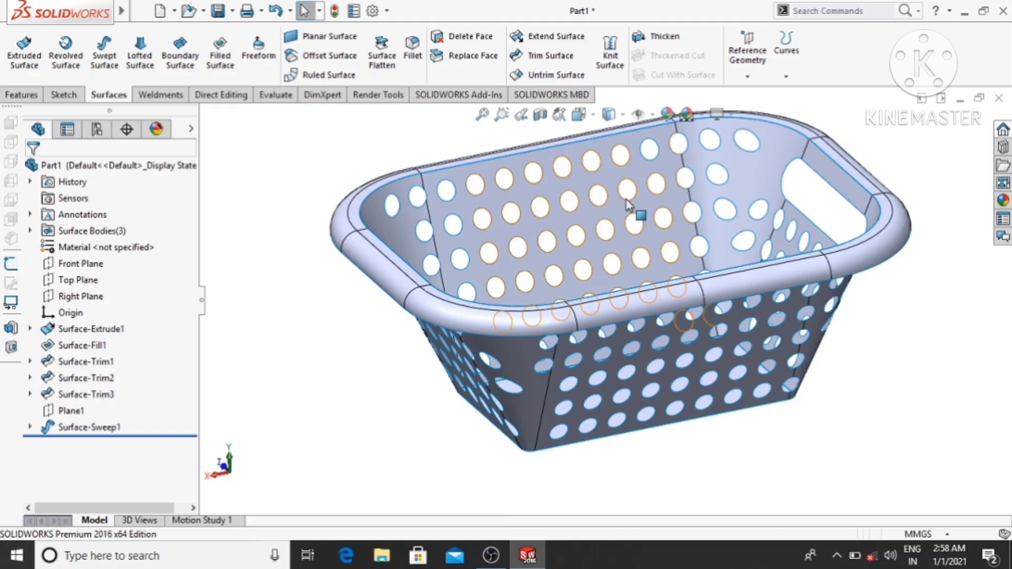
pyautogui.scroll(2, 627, 201)
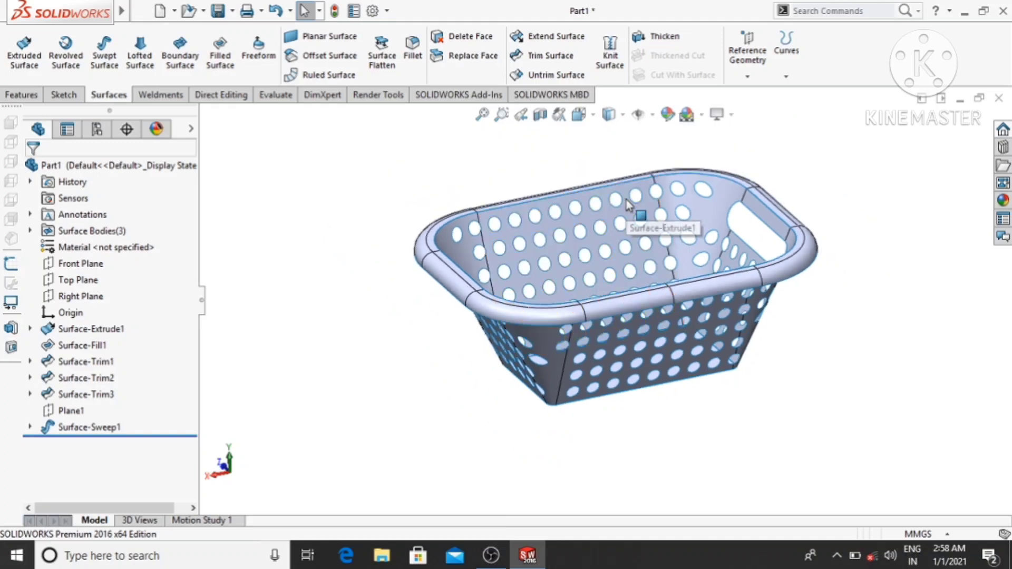
pyautogui.scroll(-2, 627, 204)
pyautogui.click(610, 58)
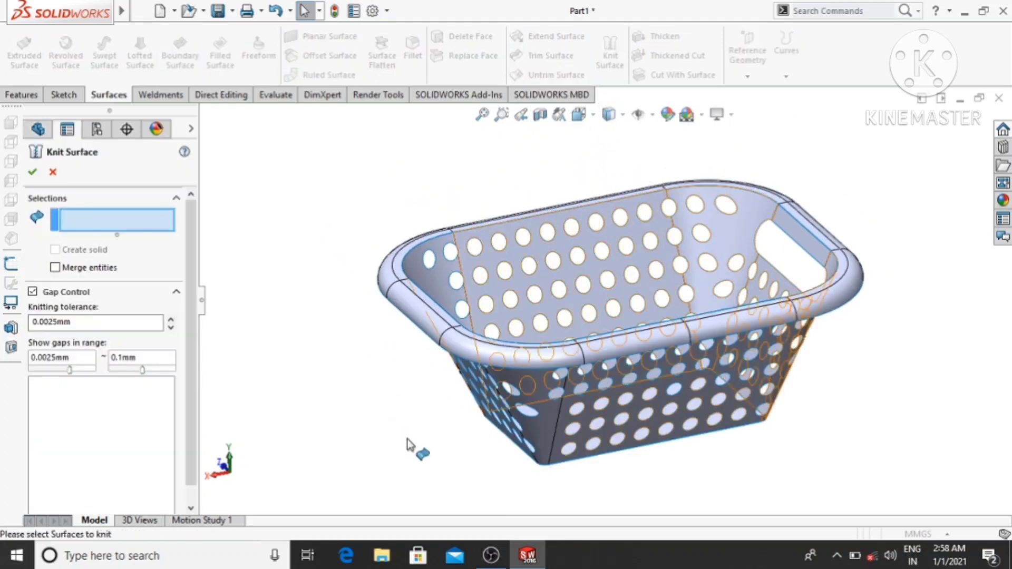
pyautogui.click(543, 425)
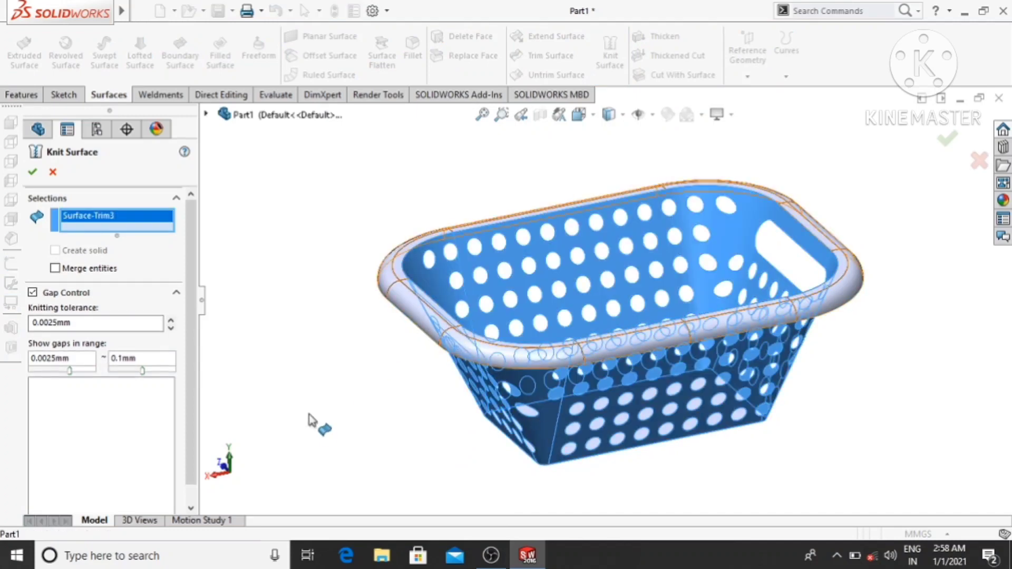
pyautogui.moveTo(370, 437); pyautogui.dragTo(319, 249, button='middle')
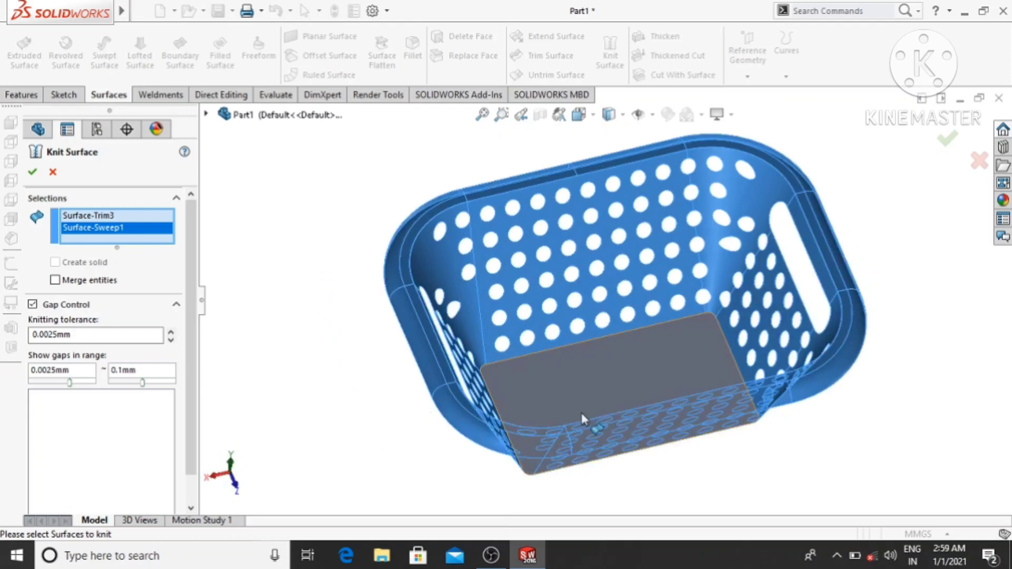
pyautogui.click(584, 375)
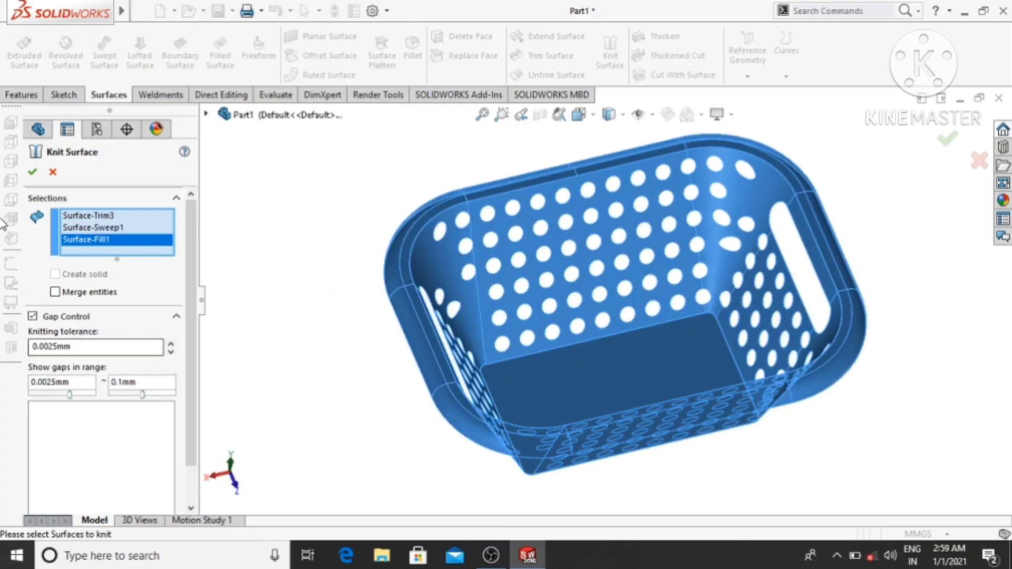
pyautogui.click(32, 172)
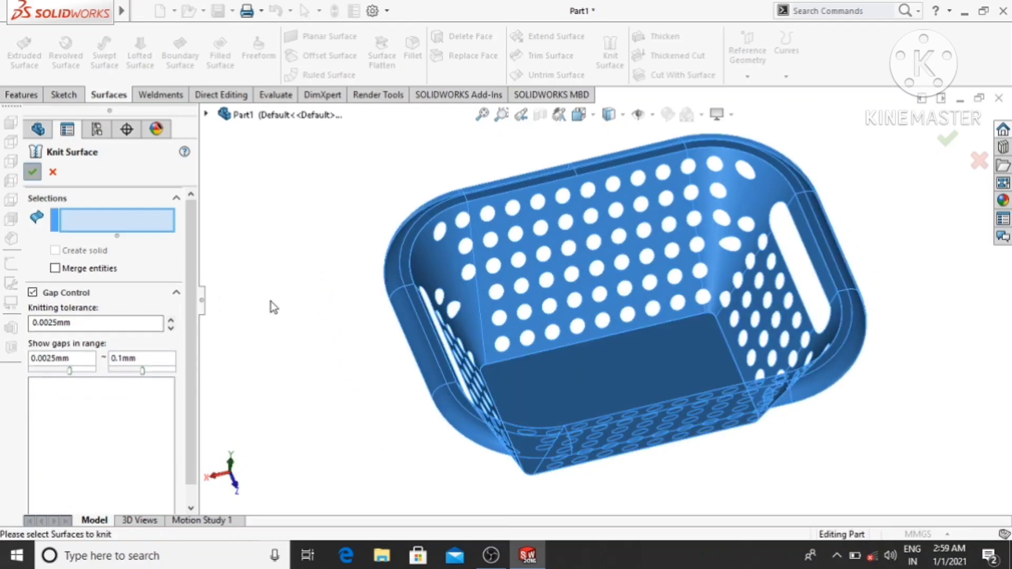
# - Thicken the knitted basket surface to 2.5 mm
pyautogui.moveTo(285, 339); pyautogui.dragTo(348, 420, button='middle')
pyautogui.scroll(2, 449, 176)
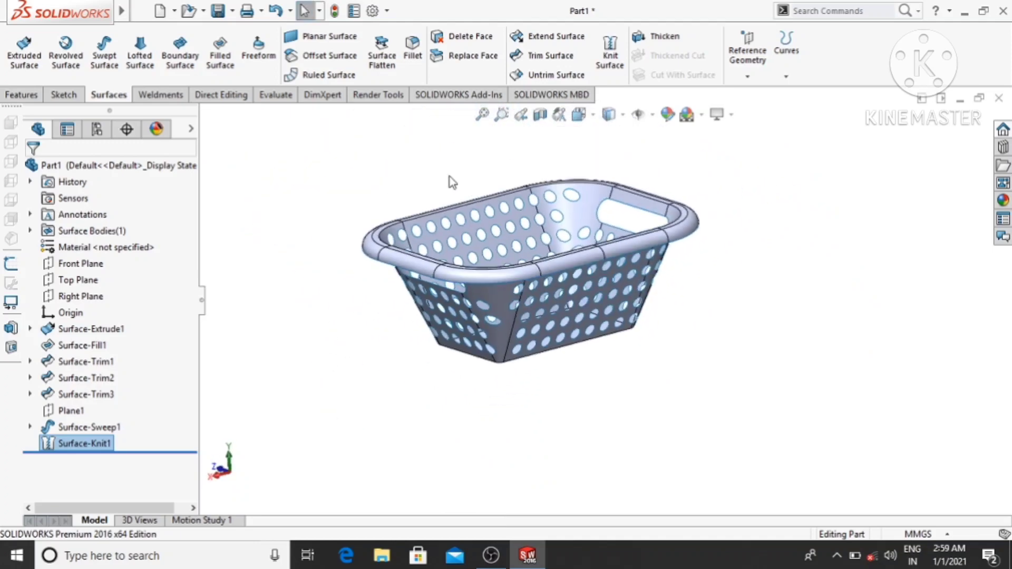
pyautogui.scroll(-3, 490, 174)
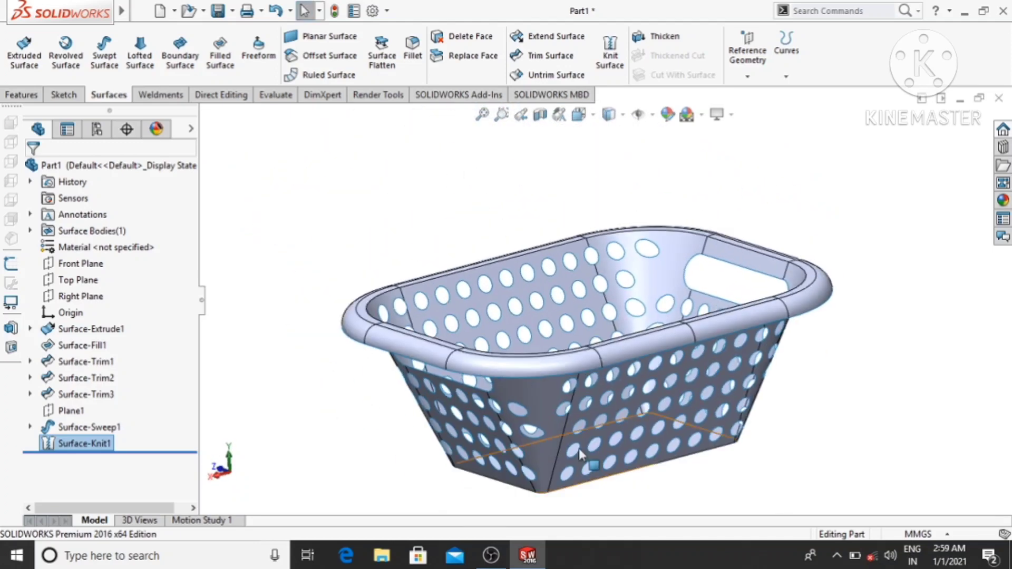
pyautogui.scroll(-2, 579, 449)
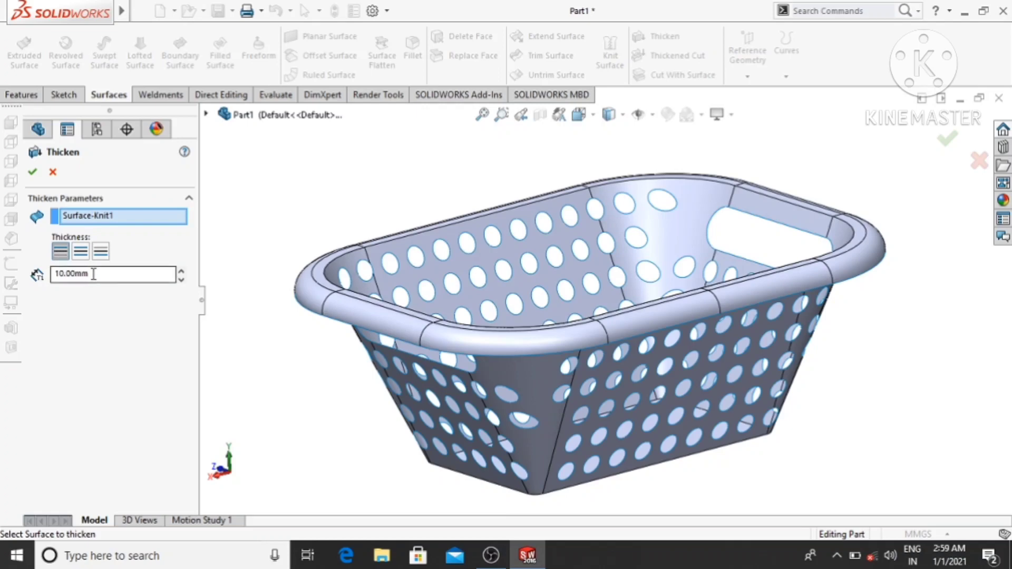
pyautogui.moveTo(105, 273); pyautogui.dragTo(50, 286)
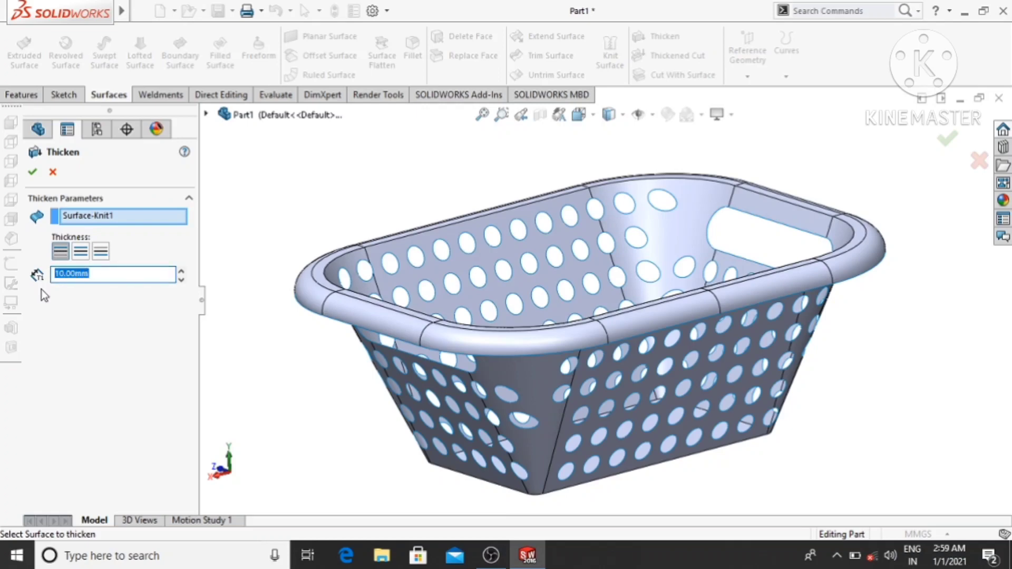
pyautogui.write('2')
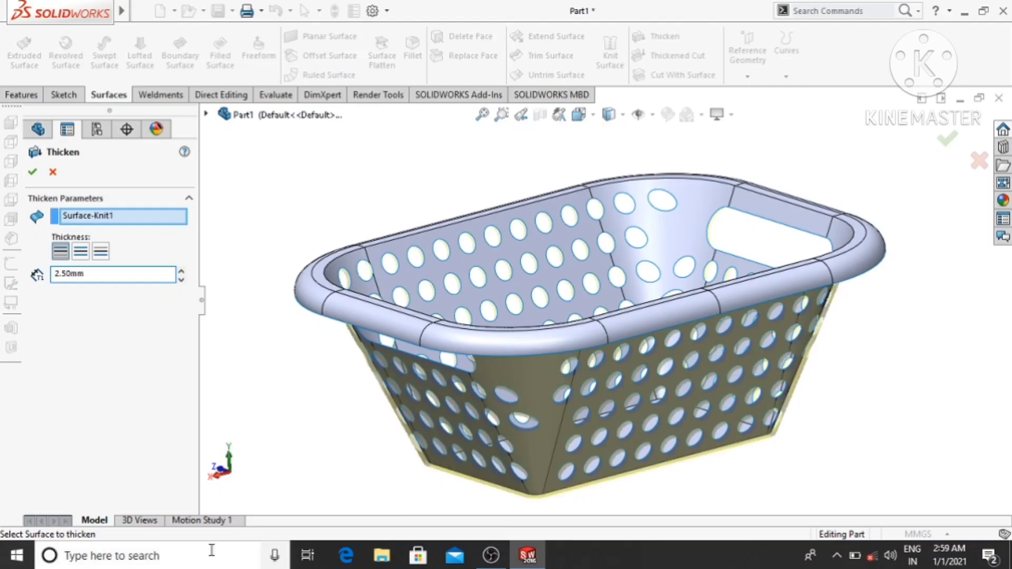
pyautogui.moveTo(288, 449); pyautogui.dragTo(290, 422, button='middle')
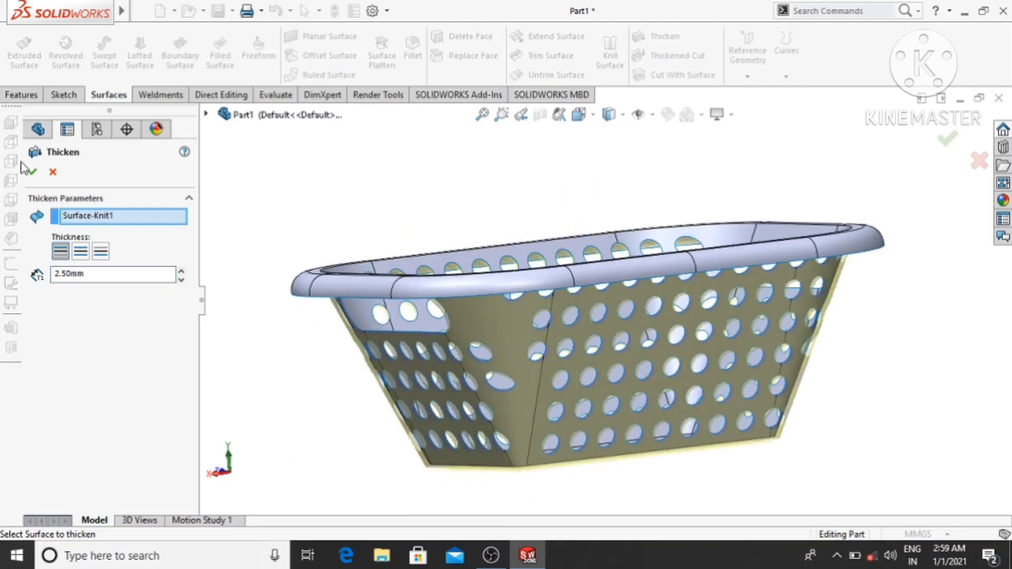
pyautogui.moveTo(407, 289); pyautogui.dragTo(257, 306, button='middle')
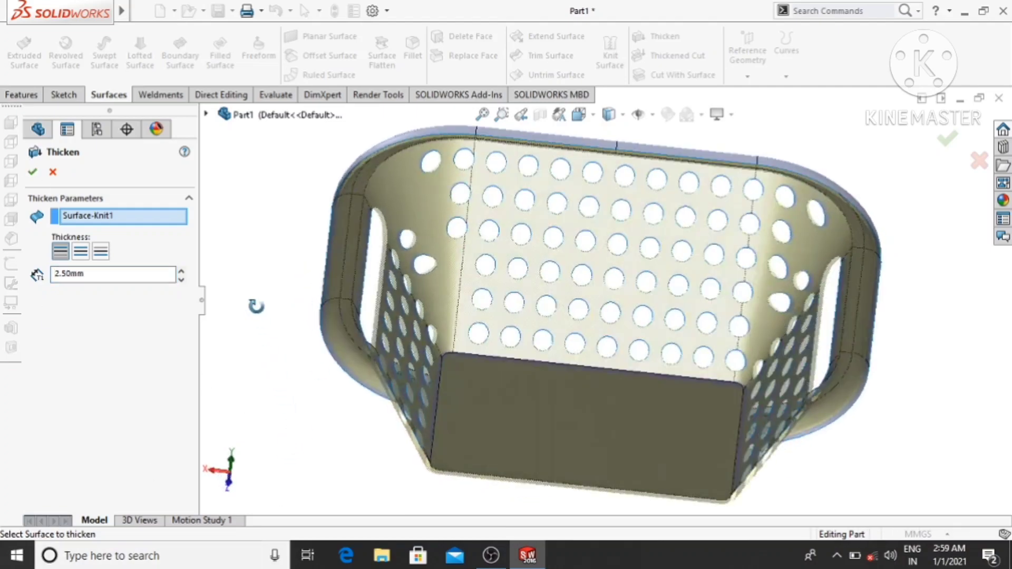
pyautogui.click(32, 172)
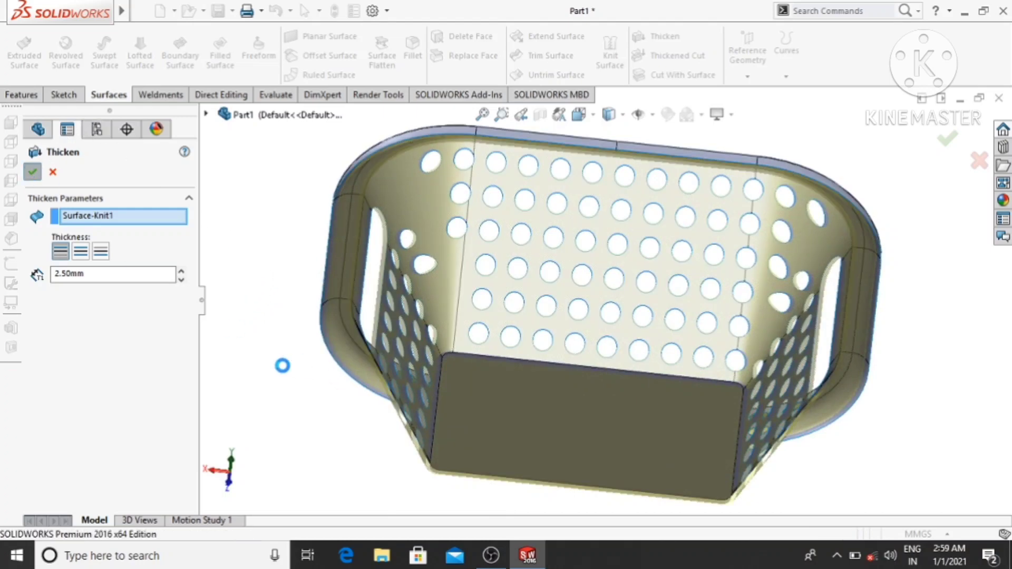
# - Apply the EDM plastic appearance "spark erosion plastic blue" to the whole basket part
pyautogui.click(263, 321)
pyautogui.moveTo(262, 322); pyautogui.dragTo(282, 472, button='middle')
pyautogui.scroll(1, 296, 466)
pyautogui.scroll(-1, 699, 445)
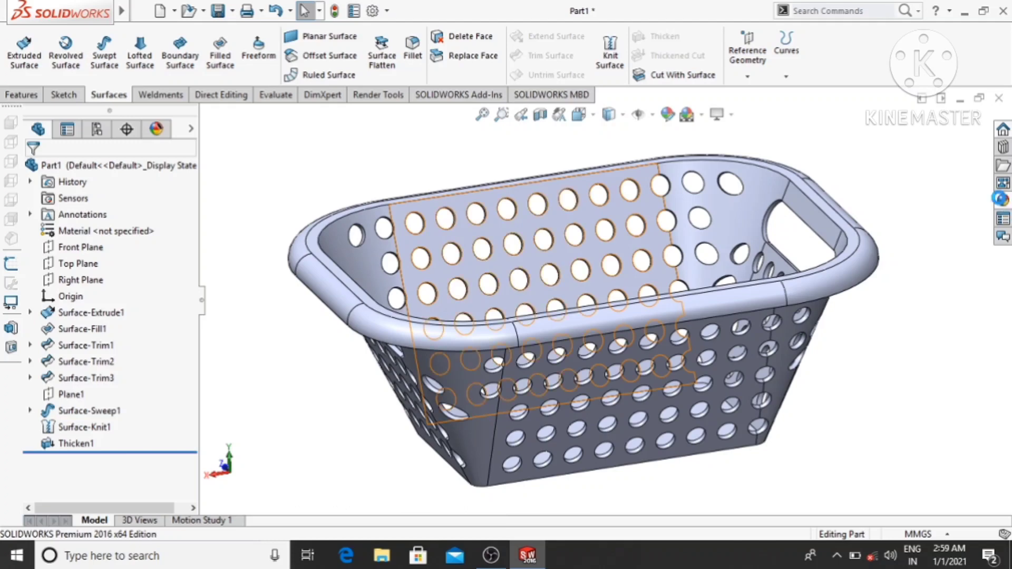
pyautogui.click(1000, 199)
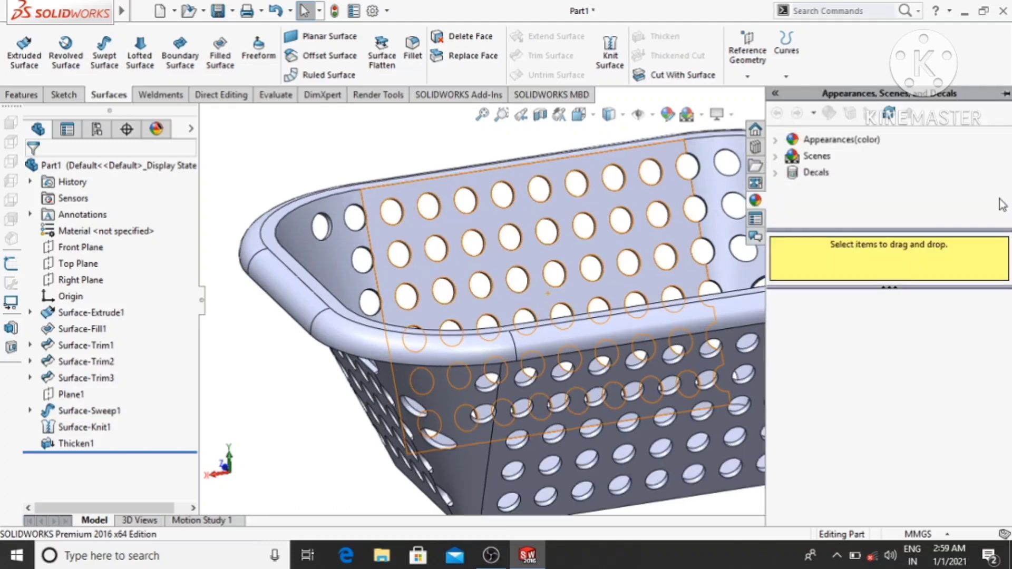
pyautogui.click(783, 141)
pyautogui.click(792, 157)
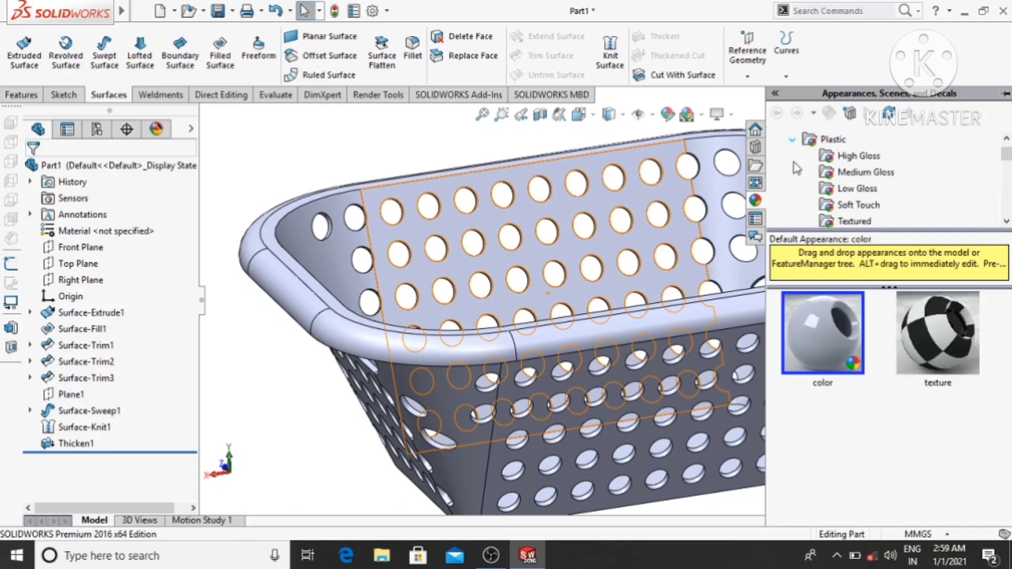
pyautogui.scroll(-1, 872, 202)
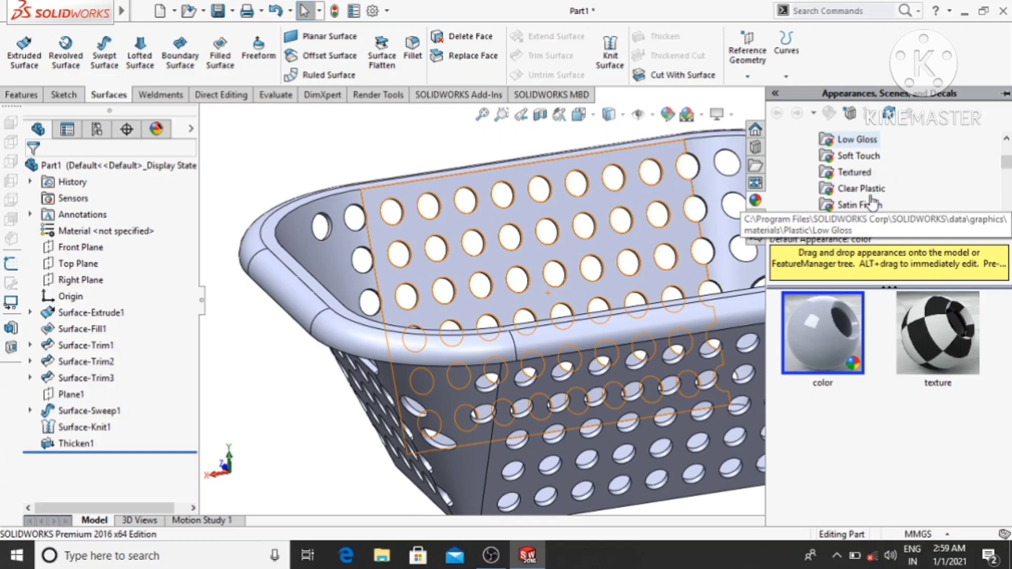
pyautogui.click(857, 205)
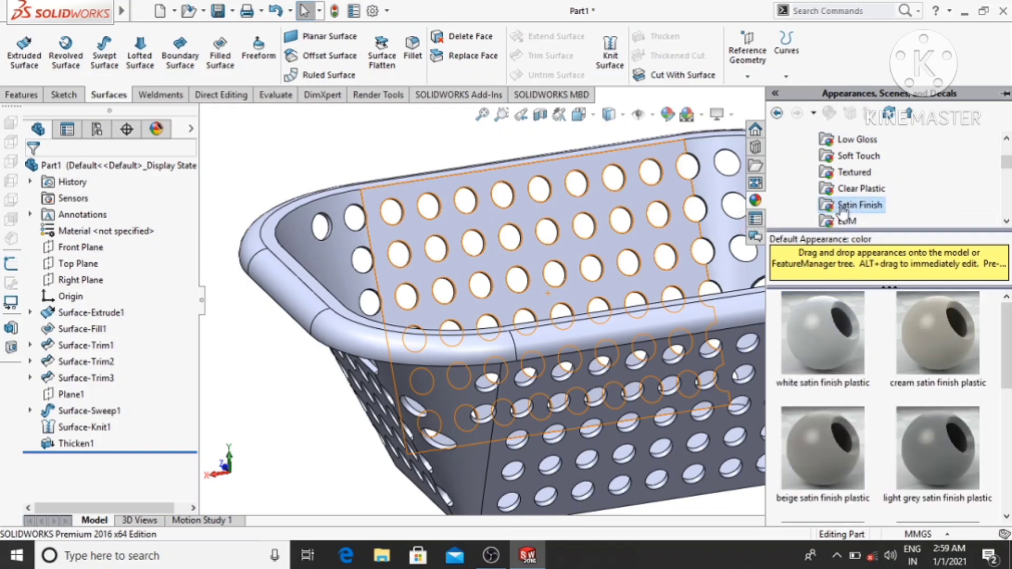
pyautogui.scroll(-1, 846, 216)
pyautogui.click(847, 174)
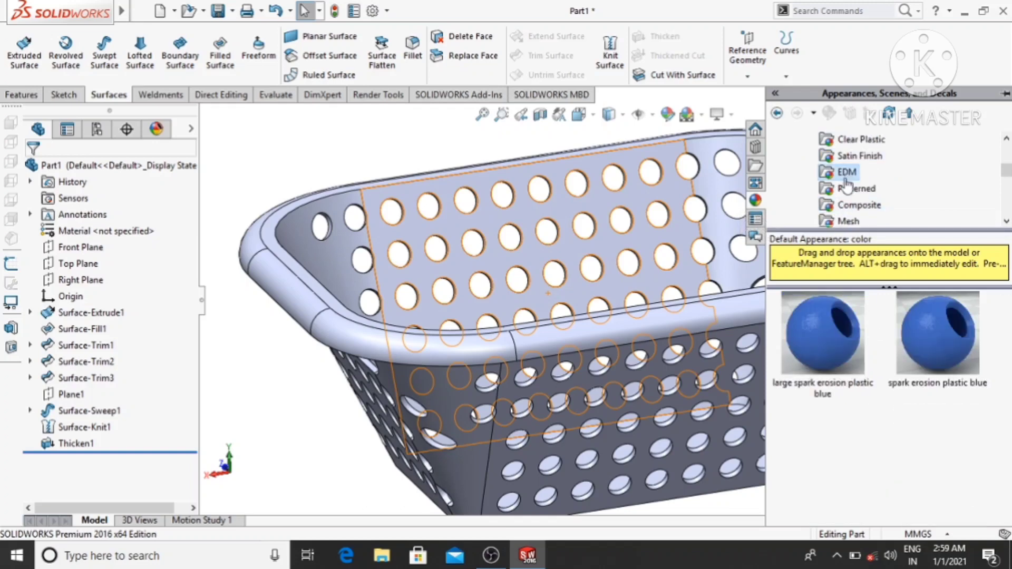
pyautogui.moveTo(938, 349); pyautogui.dragTo(679, 490)
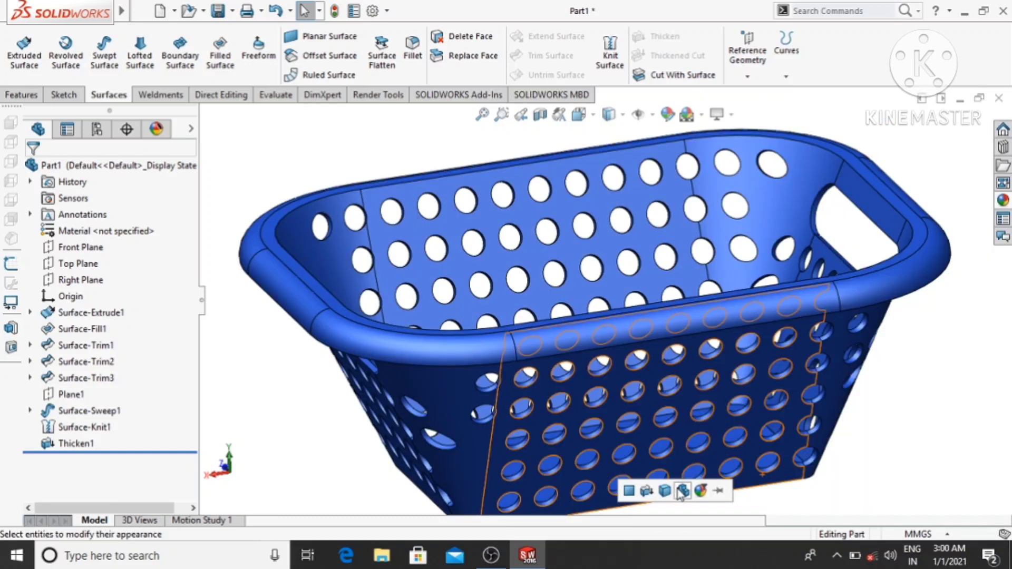
pyautogui.click(925, 439)
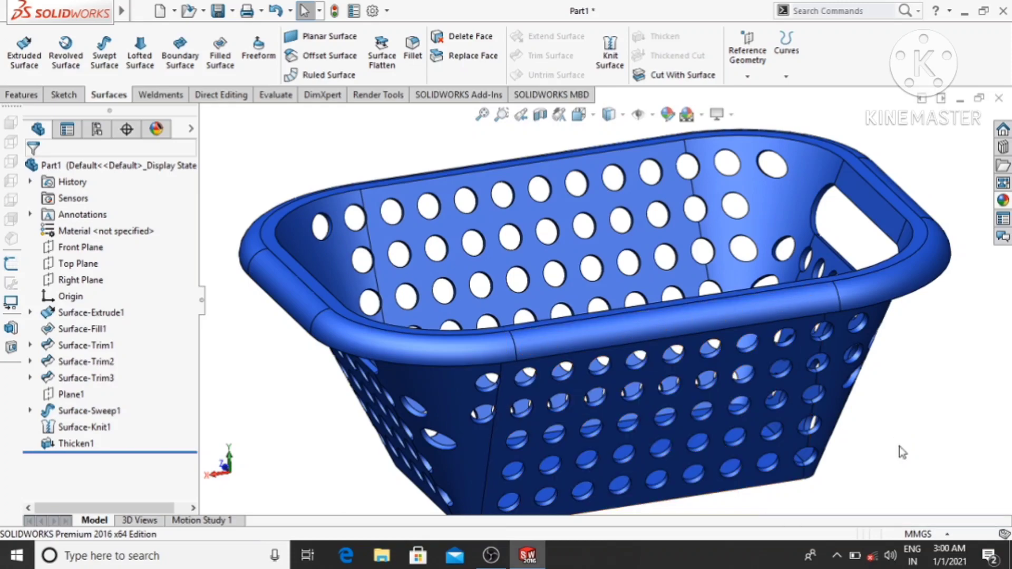
# - Fillet the basket's inner bottom edge loop, where the walls meet the floor, with a 4 mm radius and tangent propagation
pyautogui.moveTo(899, 446); pyautogui.dragTo(836, 469, button='middle')
pyautogui.moveTo(838, 484); pyautogui.dragTo(844, 416, button='middle')
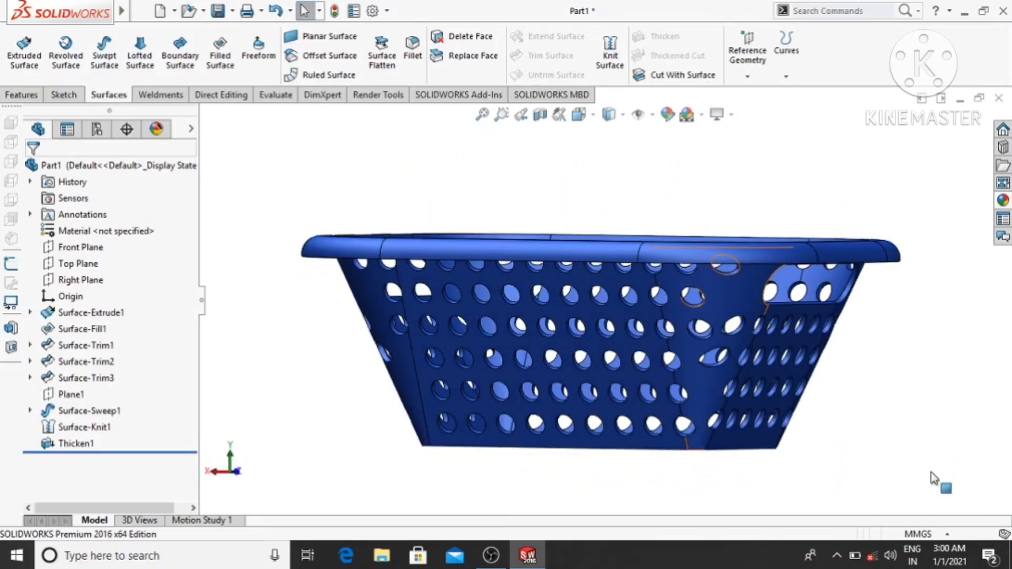
pyautogui.moveTo(850, 122); pyautogui.dragTo(833, 179, button='middle')
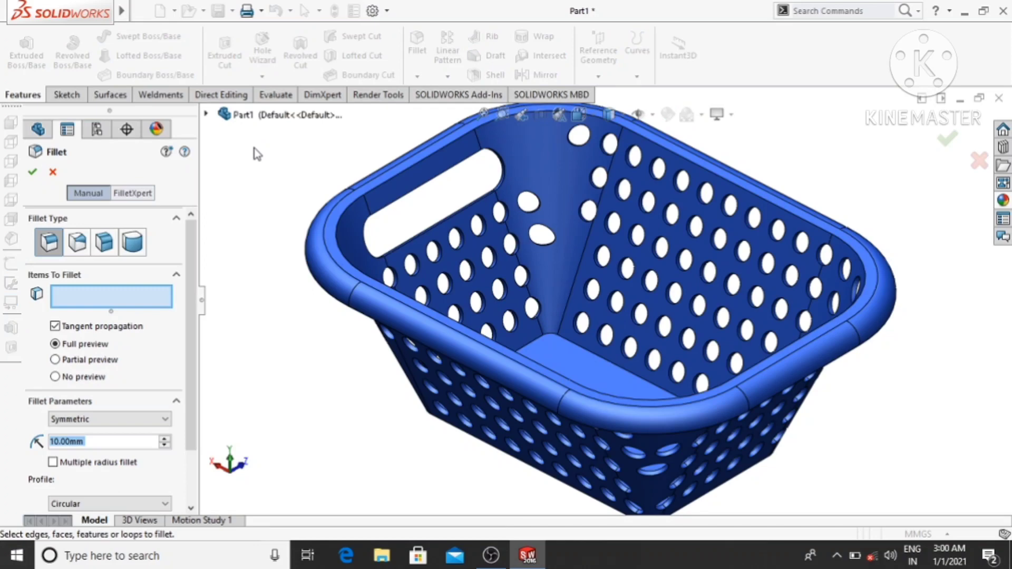
pyautogui.write('4')
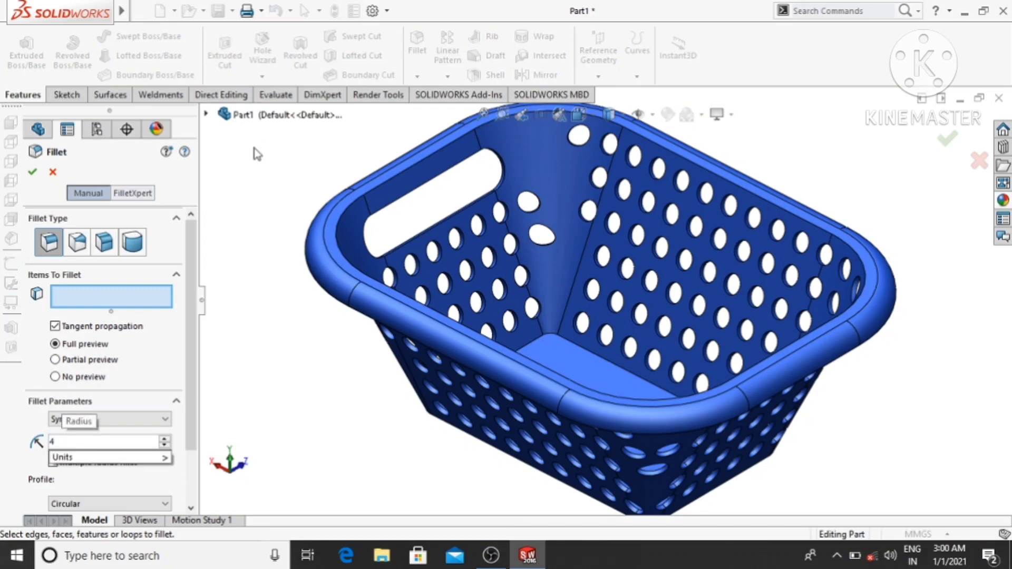
pyautogui.press('Return')
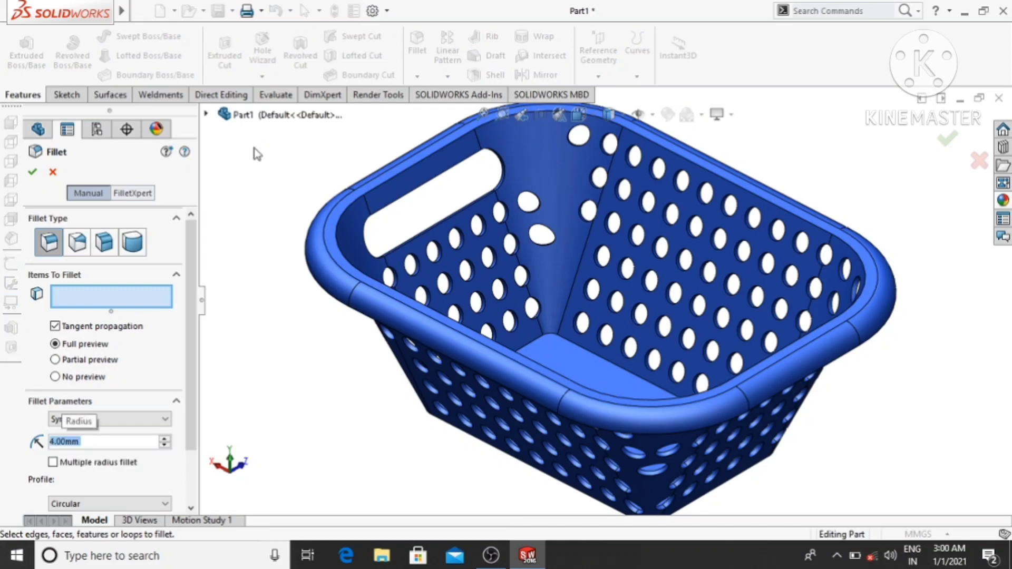
pyautogui.click(569, 341)
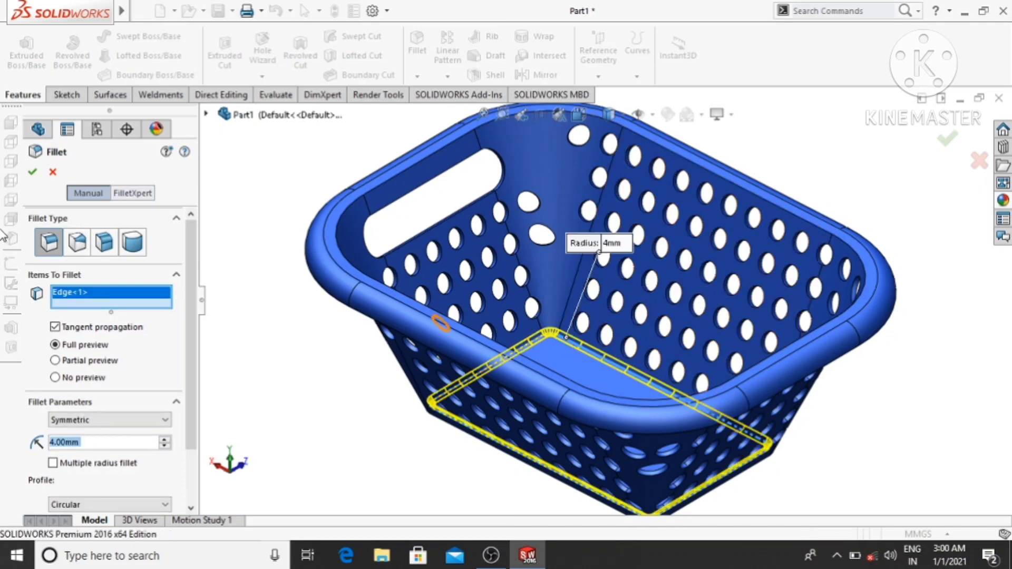
pyautogui.click(32, 173)
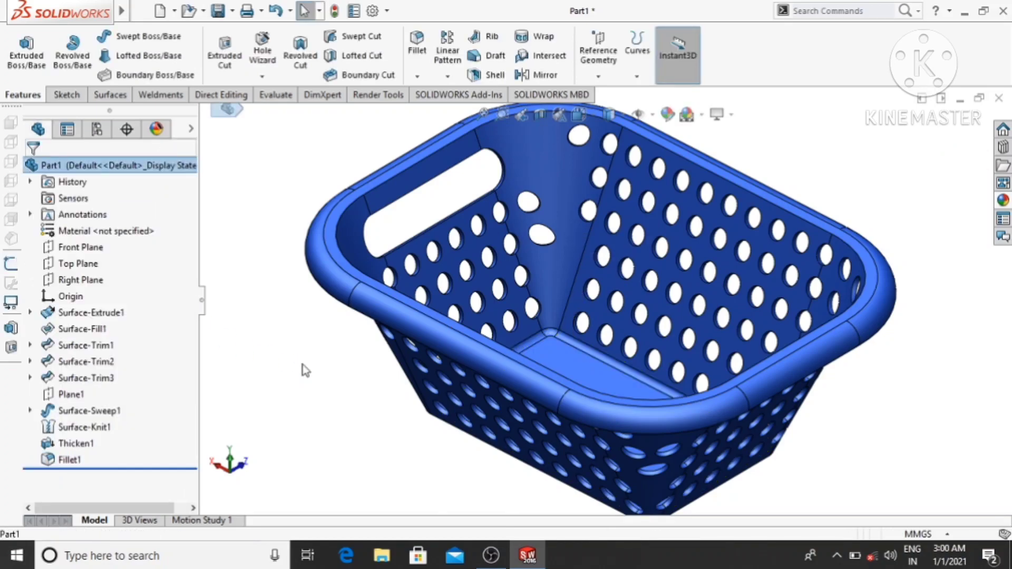
# - Fillet the outer edge loop around the underside of the basket's floor with a 4 mm radius
pyautogui.scroll(2, 303, 365)
pyautogui.moveTo(310, 422); pyautogui.dragTo(321, 243, button='middle')
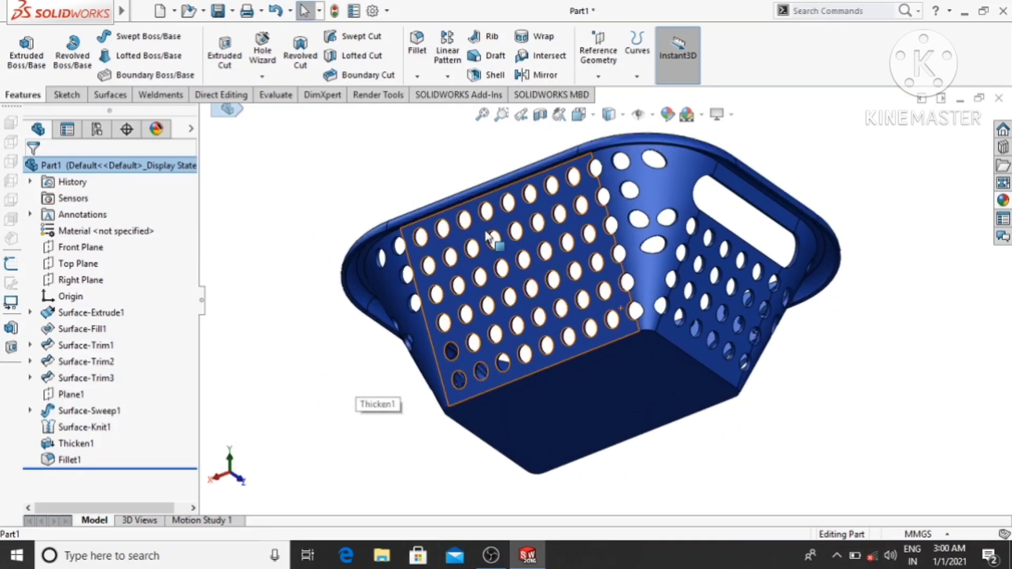
pyautogui.scroll(-3, 522, 237)
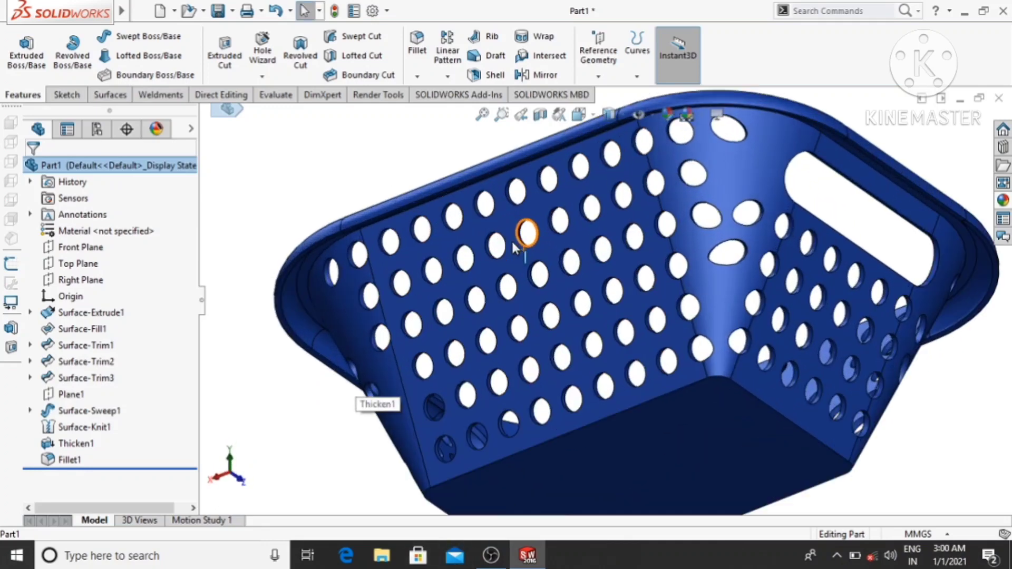
pyautogui.click(422, 57)
pyautogui.click(643, 400)
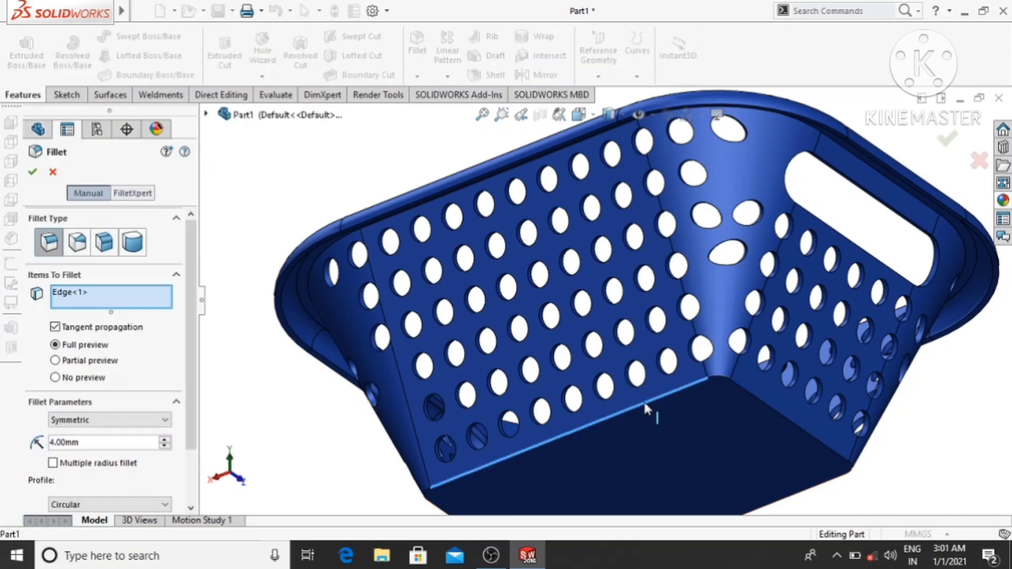
pyautogui.click(32, 173)
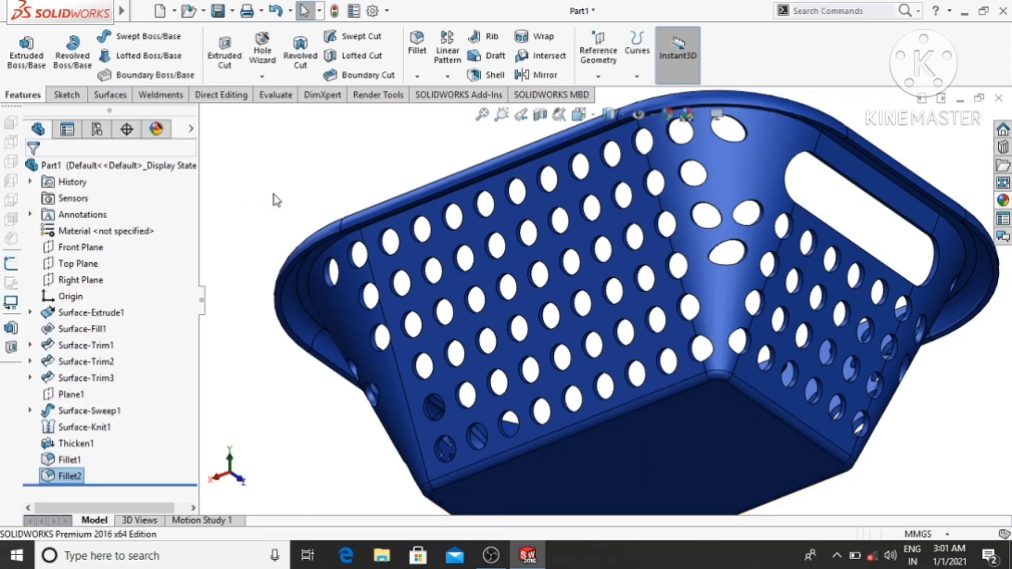
# - Fillet the edge loop where the outer walls meet the underside of the curled rim with a 4 mm radius
pyautogui.scroll(1, 332, 219)
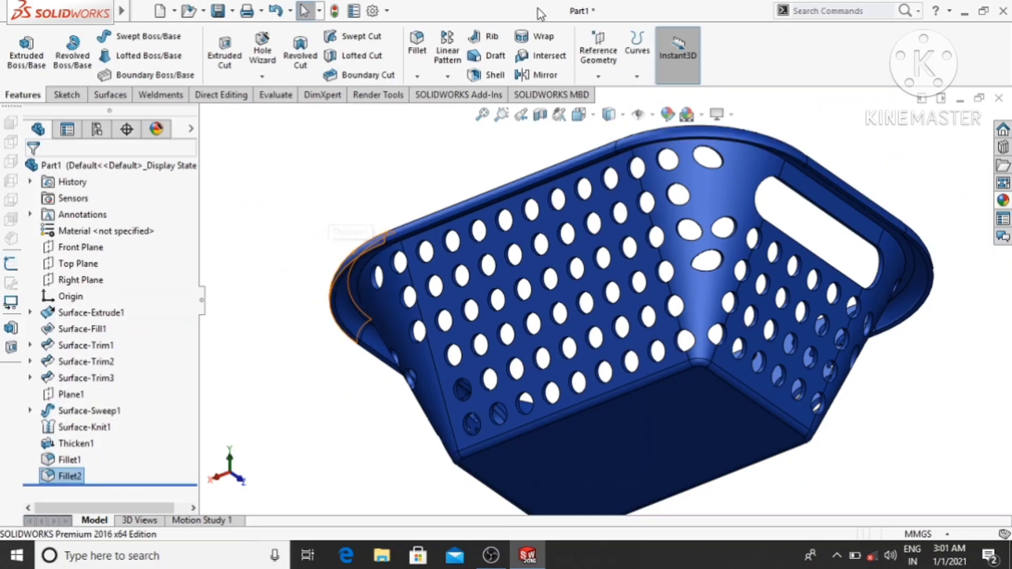
pyautogui.click(417, 54)
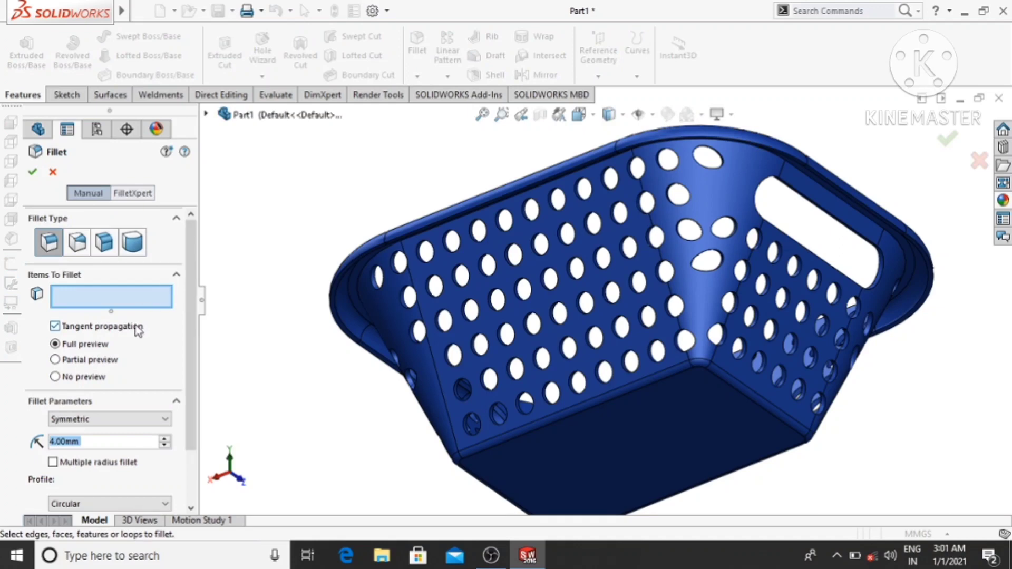
pyautogui.moveTo(291, 292)
pyautogui.mouseDown(button='middle')
pyautogui.moveTo(248, 243)
pyautogui.moveTo(296, 282)
pyautogui.mouseUp(button='middle')
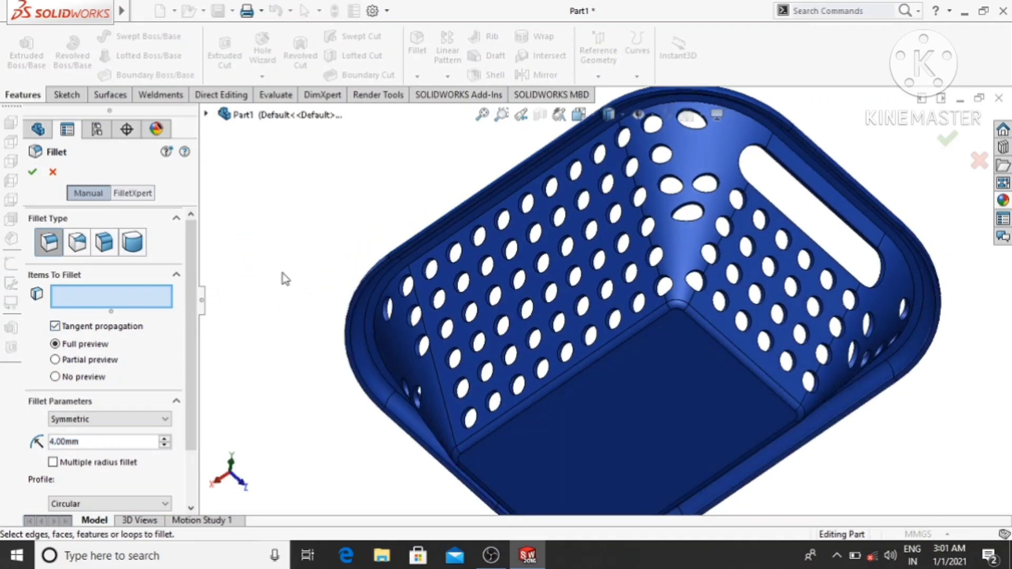
pyautogui.click(382, 307)
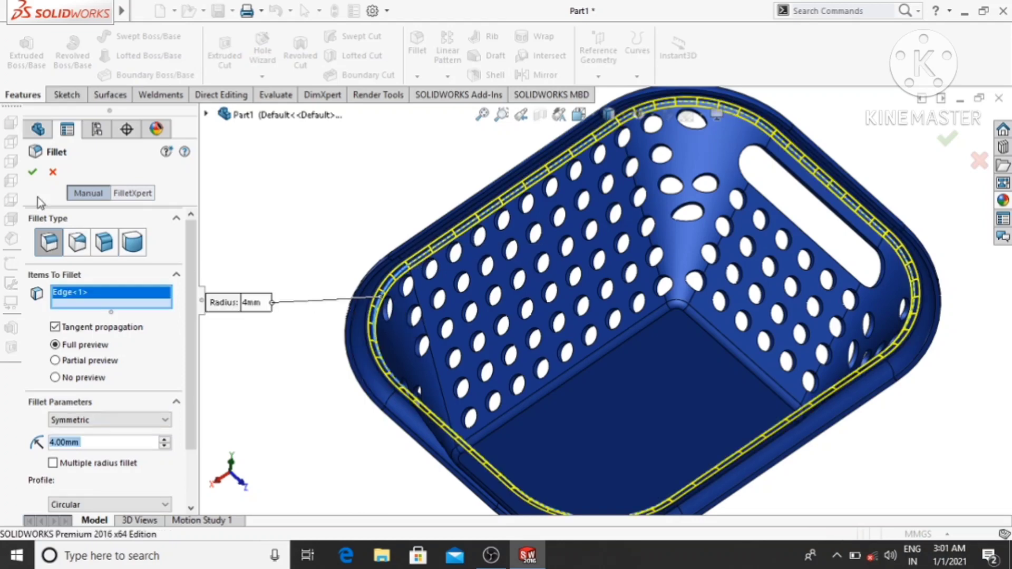
pyautogui.click(35, 170)
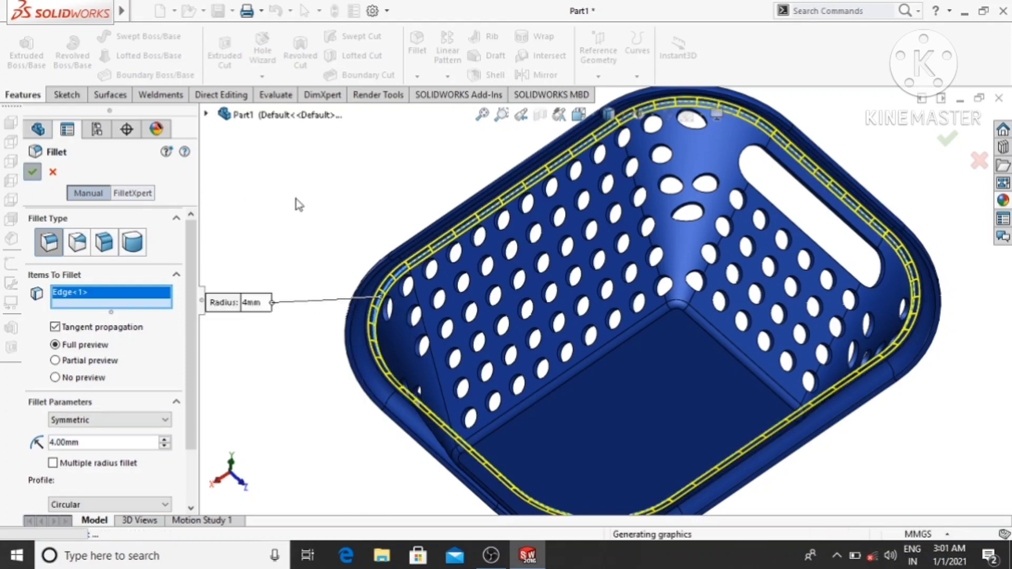
# - Create a Rotate model animation of the basket in Motion Study 1 with a 10-second duration and a start time of 0
pyautogui.scroll(5, 310, 208)
pyautogui.moveTo(309, 217); pyautogui.dragTo(323, 406, button='middle')
pyautogui.scroll(-3, 645, 291)
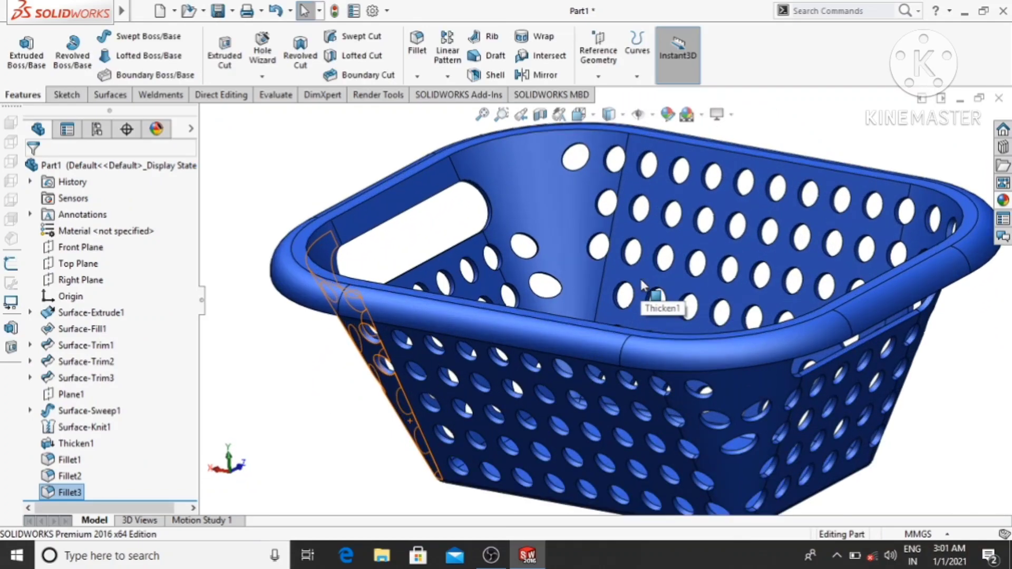
pyautogui.moveTo(645, 291); pyautogui.dragTo(652, 386, button='middle')
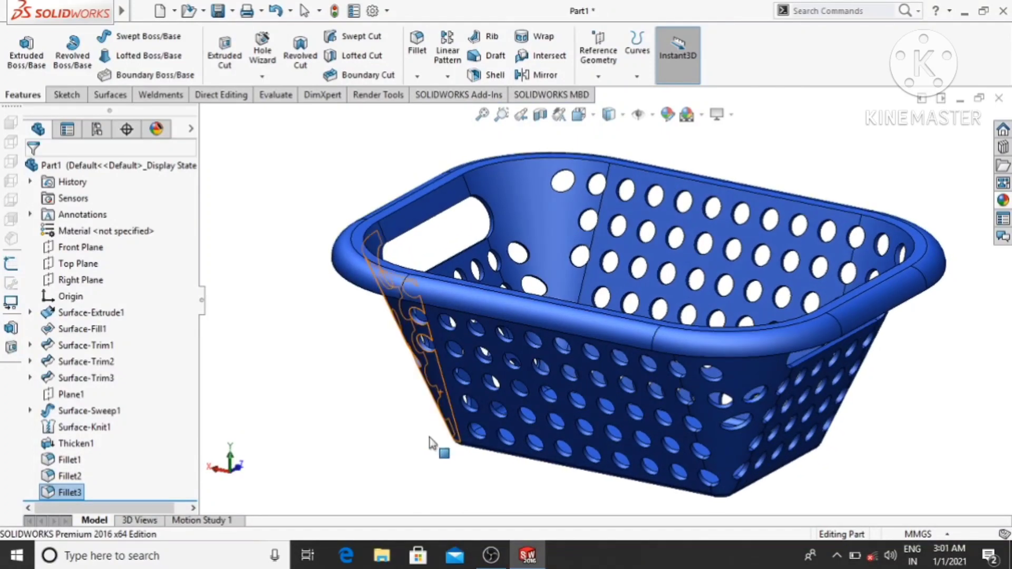
pyautogui.click(220, 521)
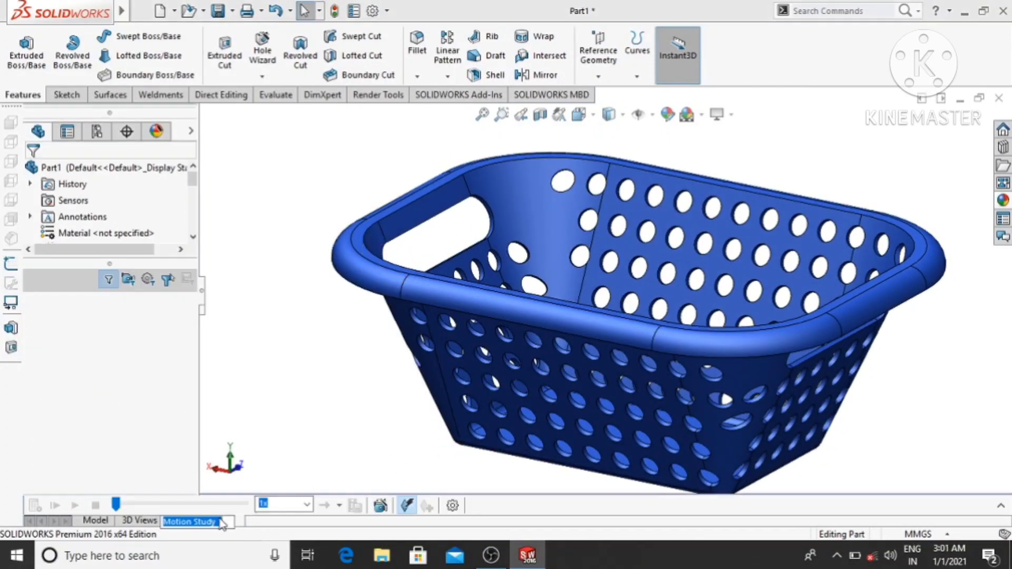
pyautogui.click(380, 507)
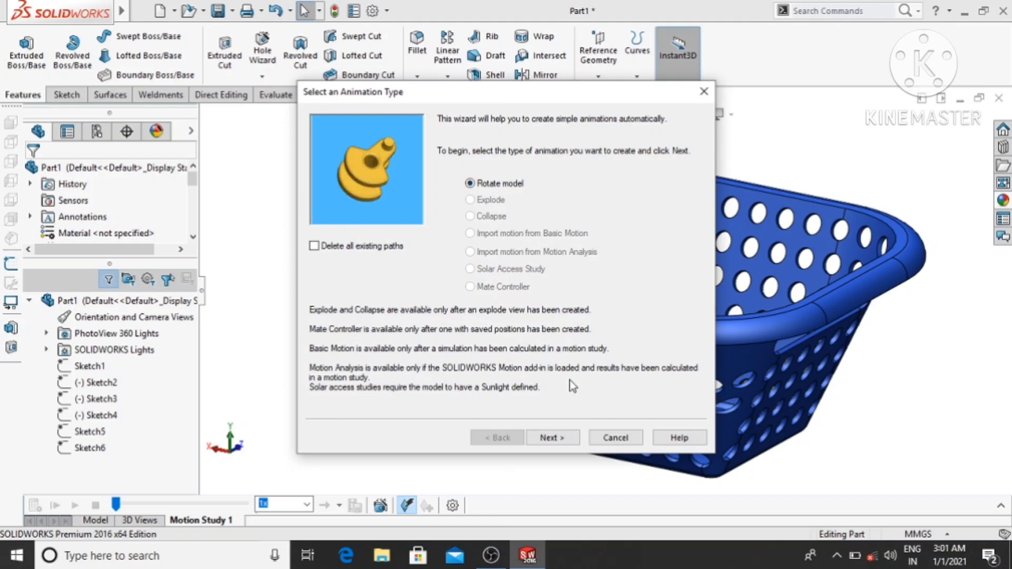
pyautogui.click(551, 440)
pyautogui.click(551, 439)
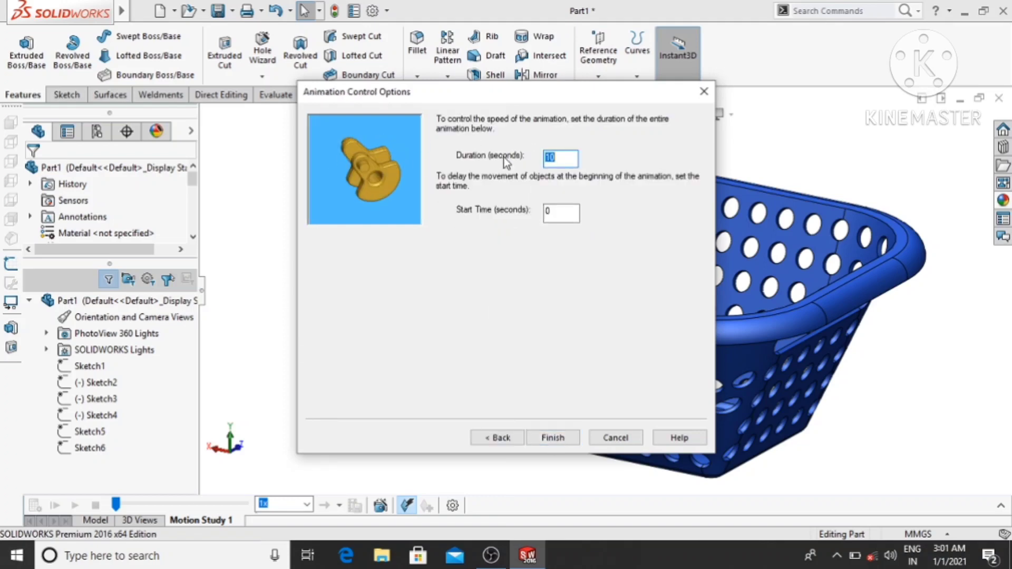
pyautogui.click(553, 437)
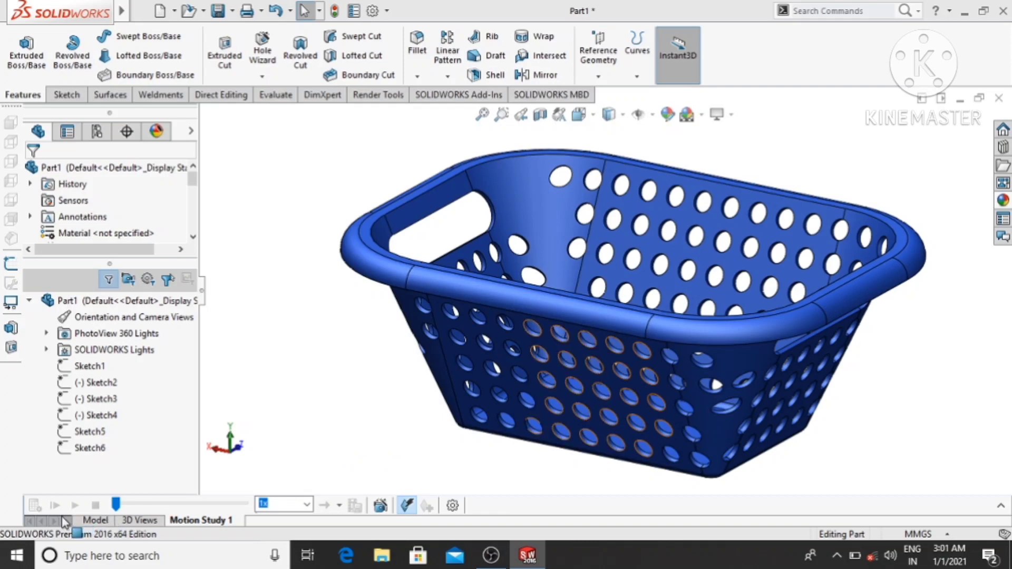